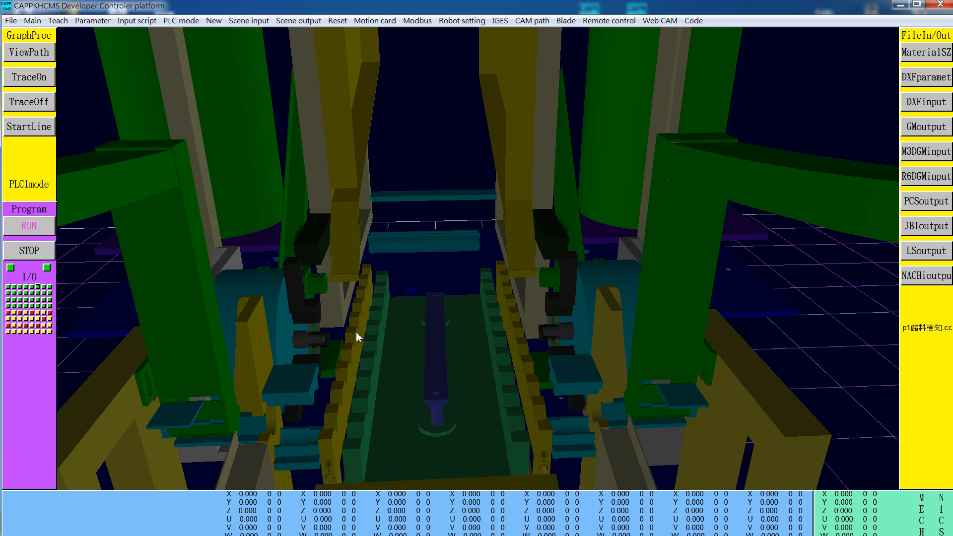
# Step: Examine the simulated feeding machine's stations by zooming in and out of the 3D view
pyautogui.scroll(-1, 285, 398)
pyautogui.scroll(2, 285, 407)
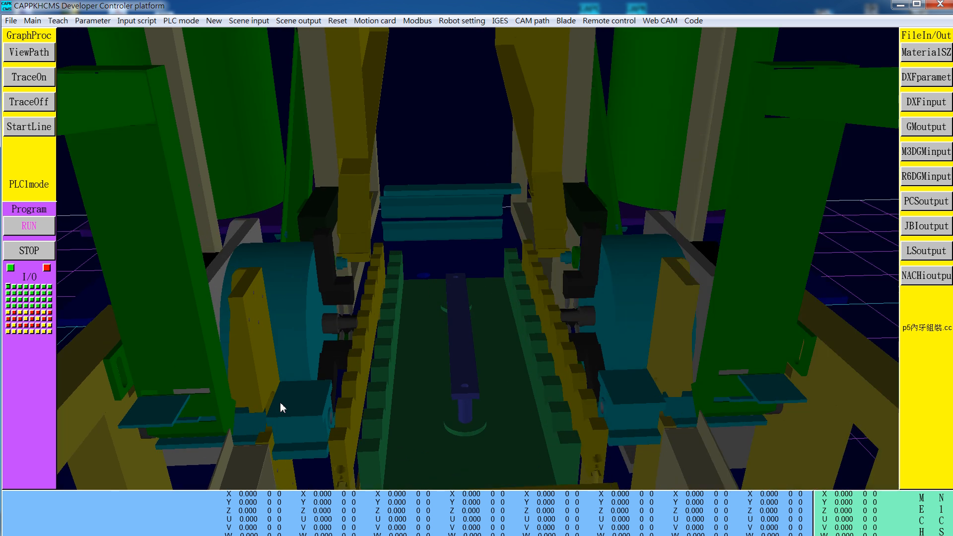
pyautogui.scroll(1, 277, 400)
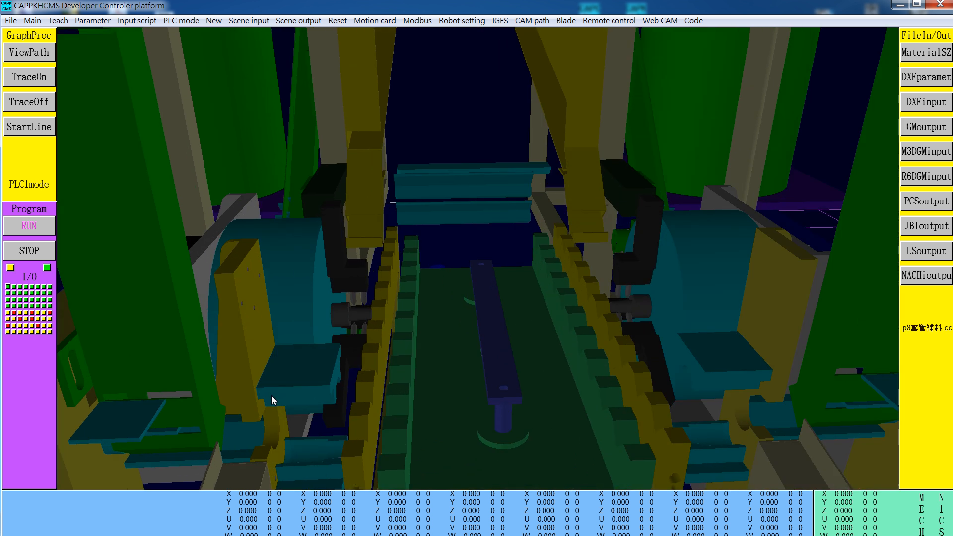
pyautogui.scroll(1, 259, 393)
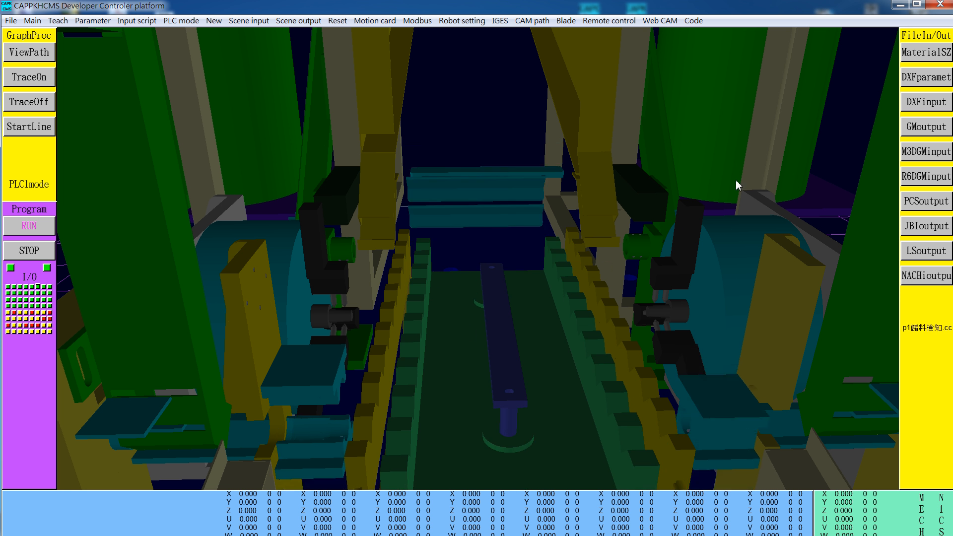
pyautogui.scroll(2, 763, 189)
pyautogui.scroll(-3, 719, 125)
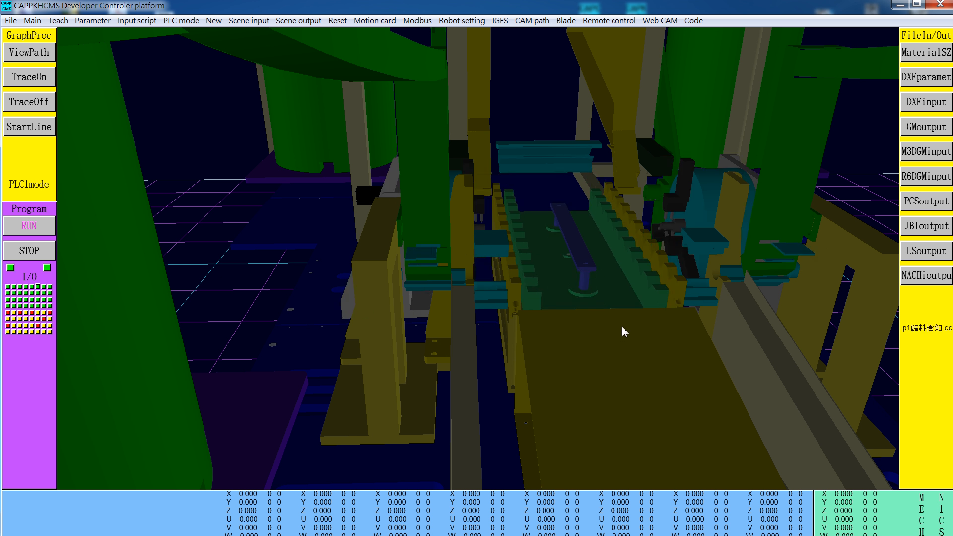
pyautogui.scroll(2, 623, 329)
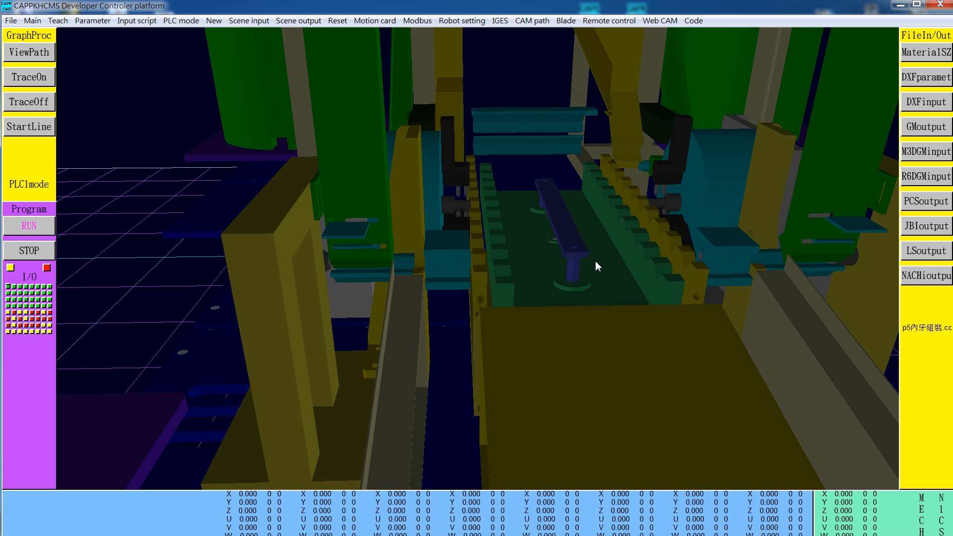
# Step: Switch to SolidWorks and view the MYF07M assembly
pyautogui.press('super')
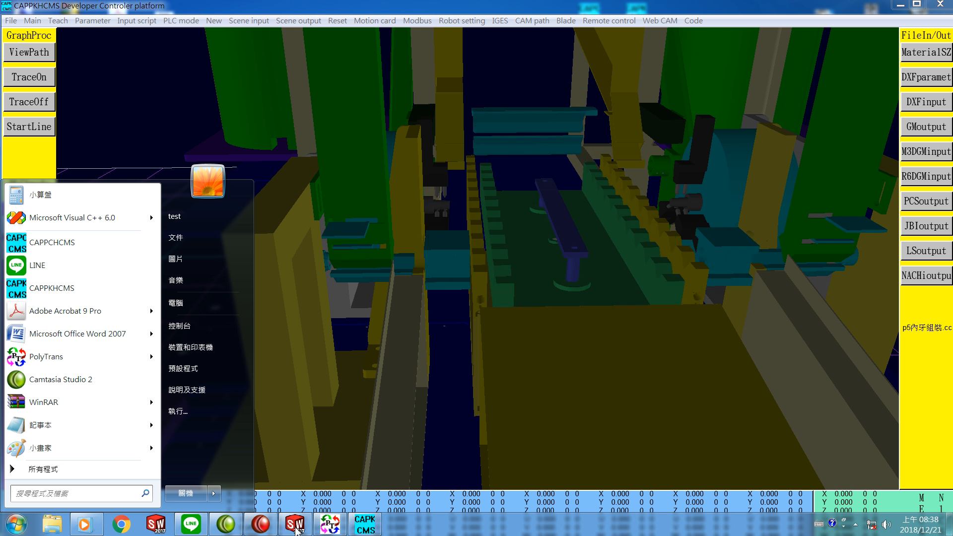
pyautogui.click(296, 525)
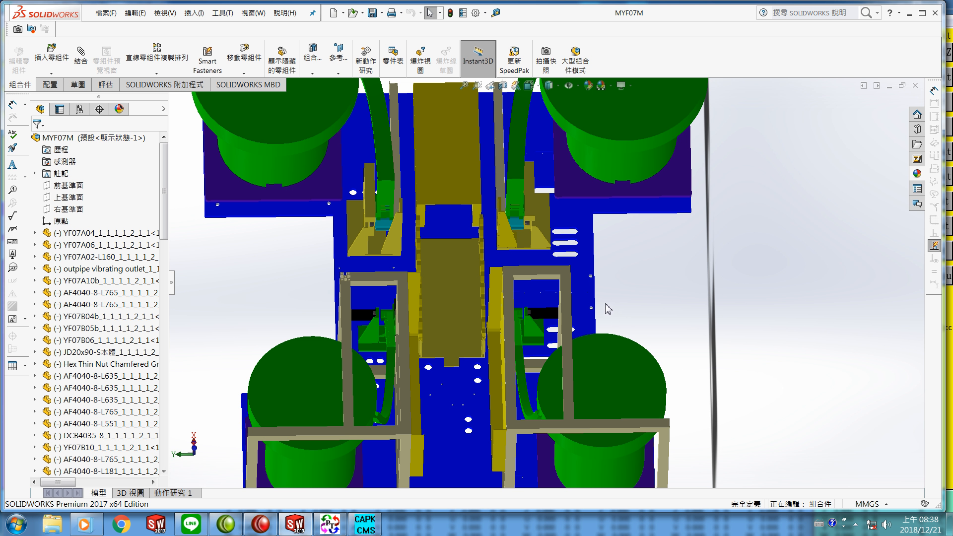
pyautogui.moveTo(604, 308); pyautogui.dragTo(603, 263, button='middle')
pyautogui.moveTo(591, 255)
pyautogui.mouseDown(button='middle')
pyautogui.moveTo(604, 251)
pyautogui.moveTo(601, 276)
pyautogui.moveTo(591, 276)
pyautogui.moveTo(602, 266)
pyautogui.mouseUp(button='middle')
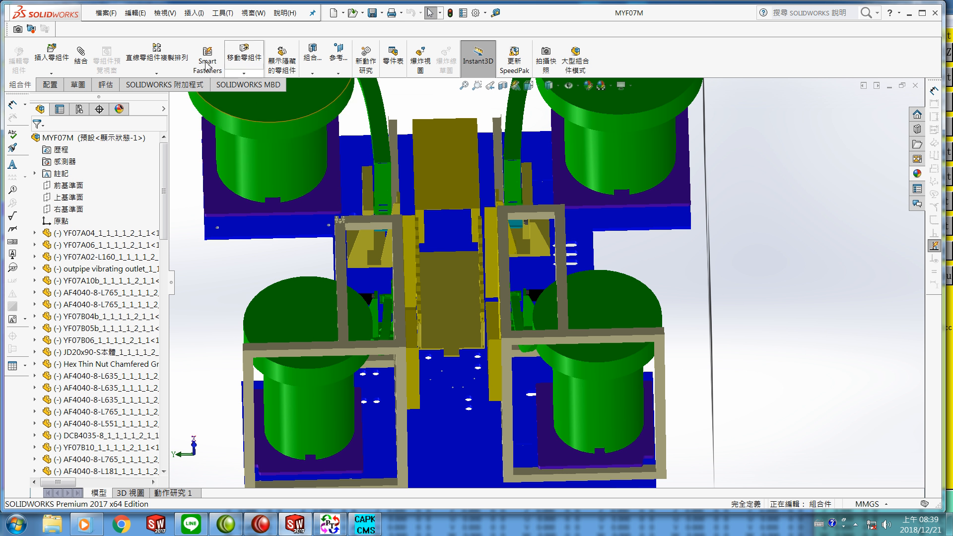
pyautogui.click(106, 14)
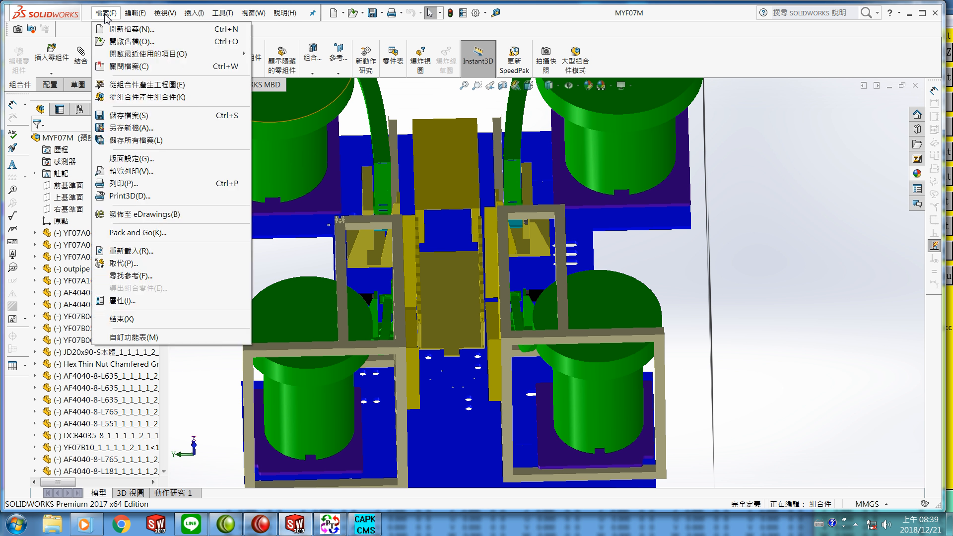
pyautogui.click(123, 41)
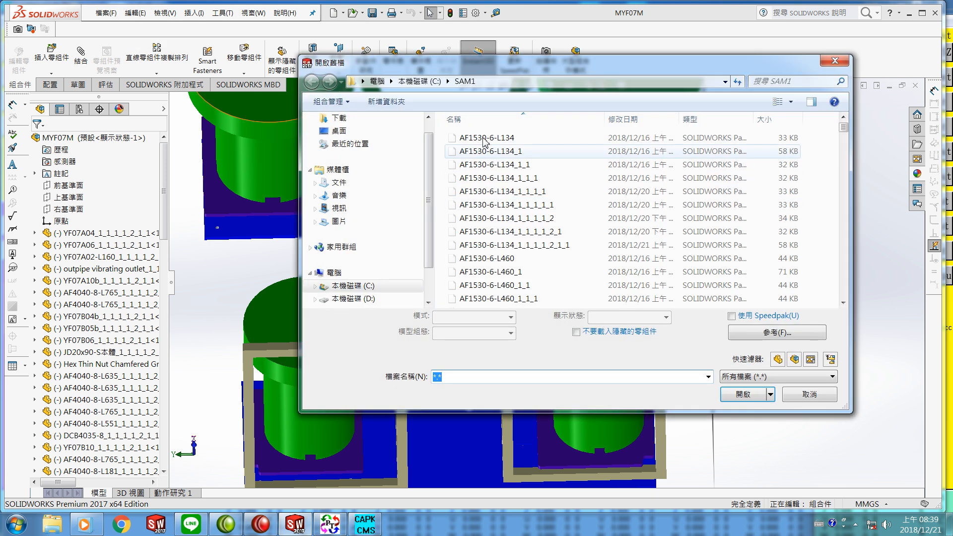
pyautogui.click(427, 84)
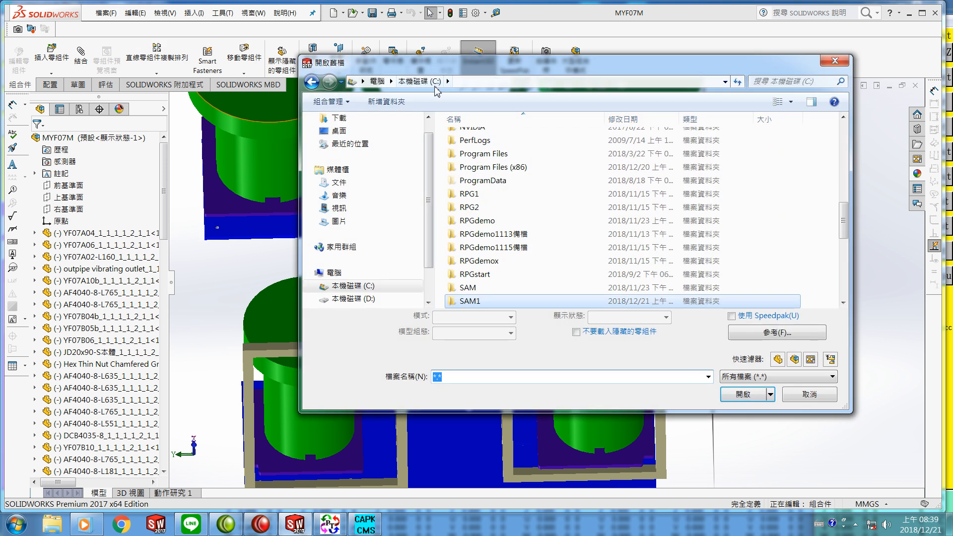
pyautogui.moveTo(850, 228); pyautogui.dragTo(849, 252)
pyautogui.click(492, 236)
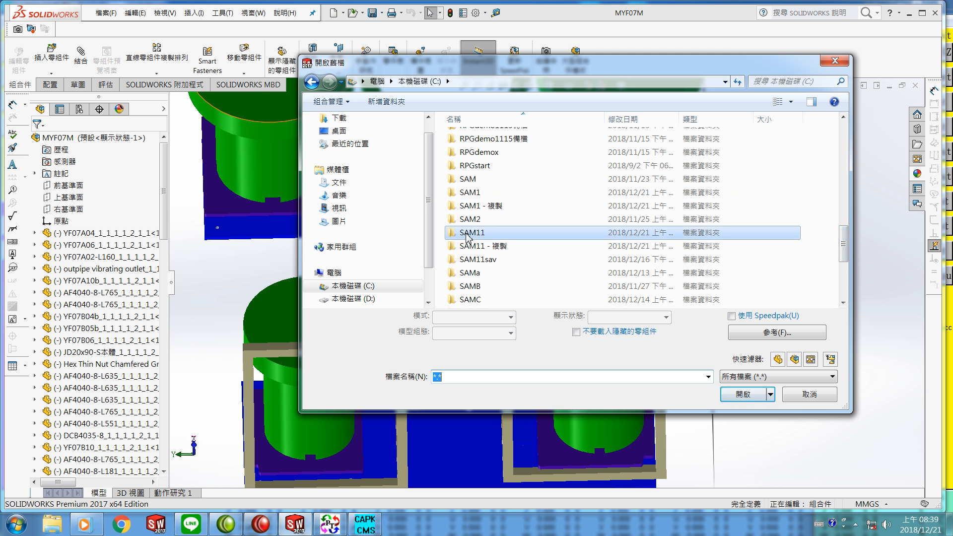
pyautogui.click(739, 395)
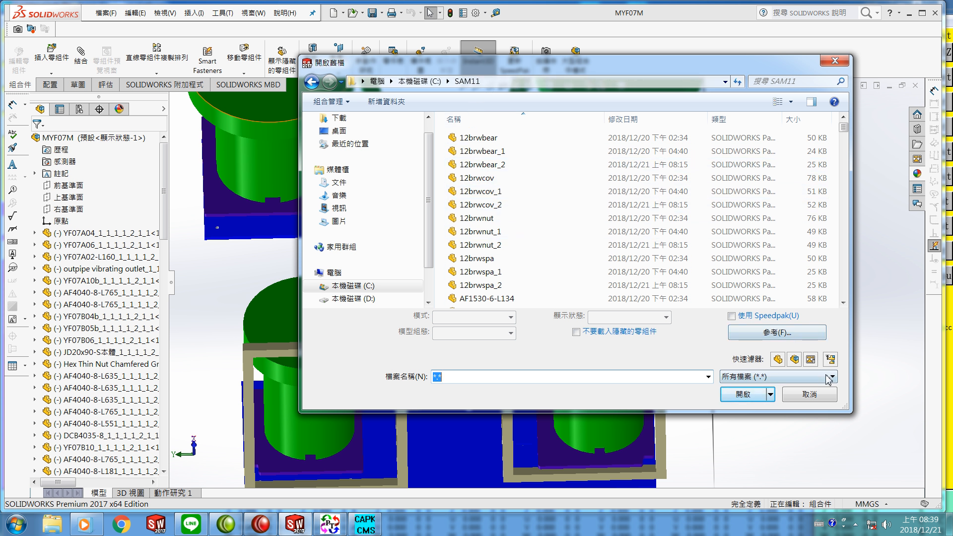
pyautogui.click(833, 378)
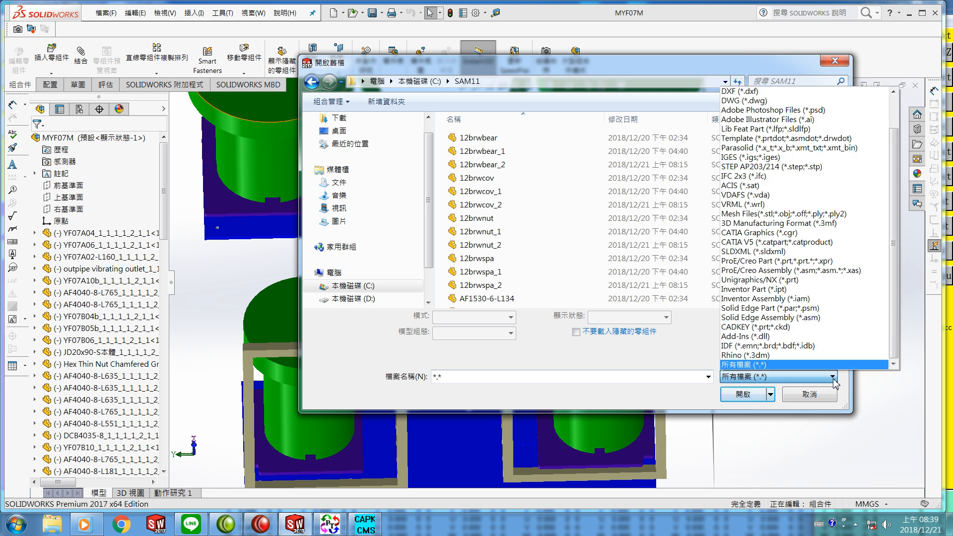
pyautogui.click(762, 167)
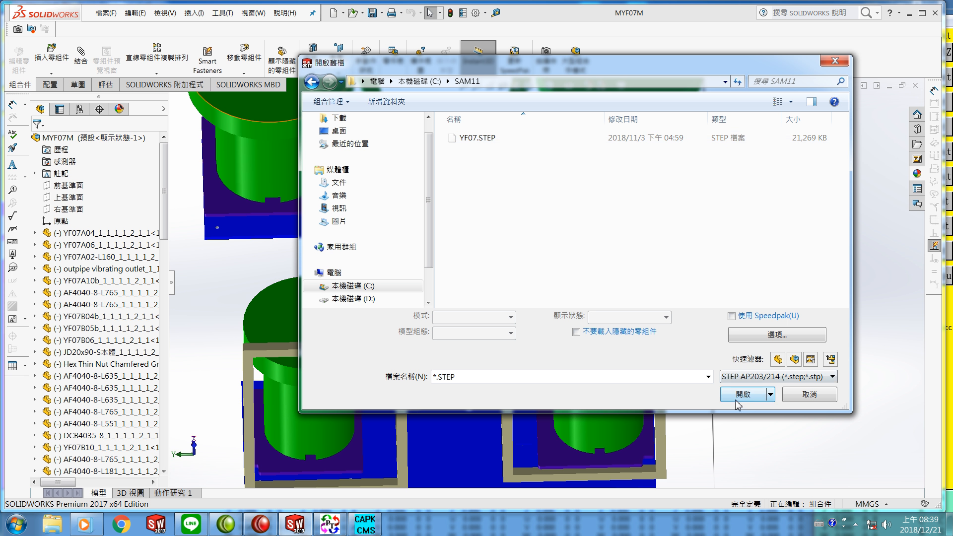
pyautogui.click(838, 64)
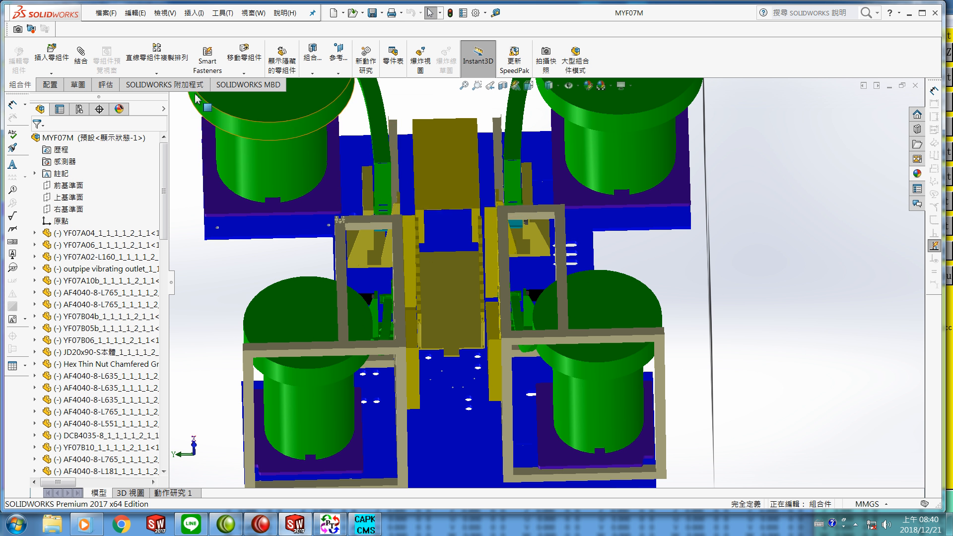
# Step: Close the MYF07M assembly without saving its changes
pyautogui.click(105, 13)
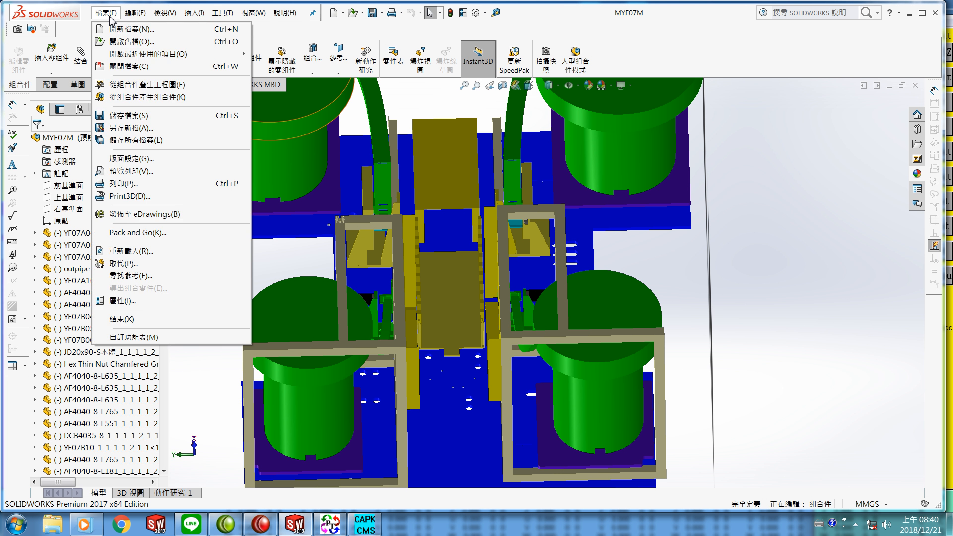
pyautogui.click(137, 67)
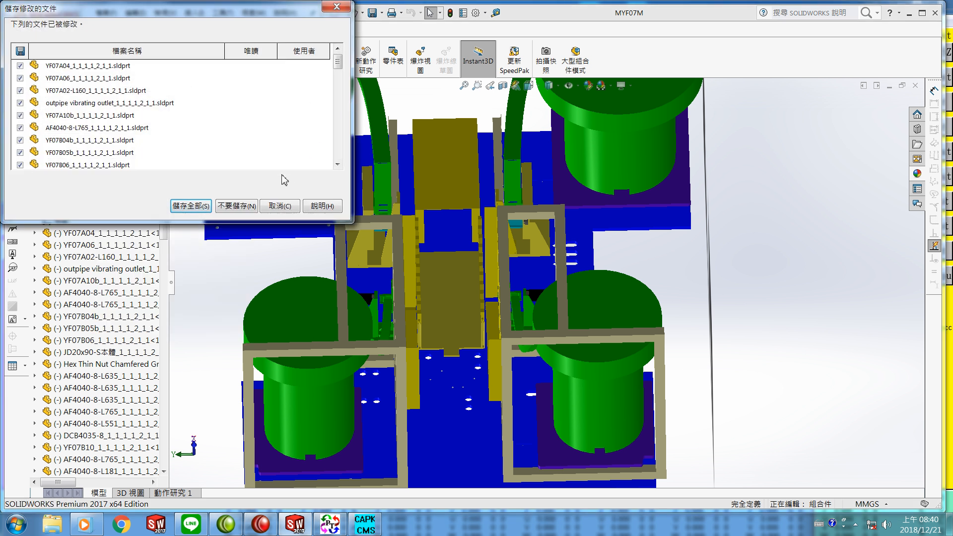
pyautogui.click(233, 208)
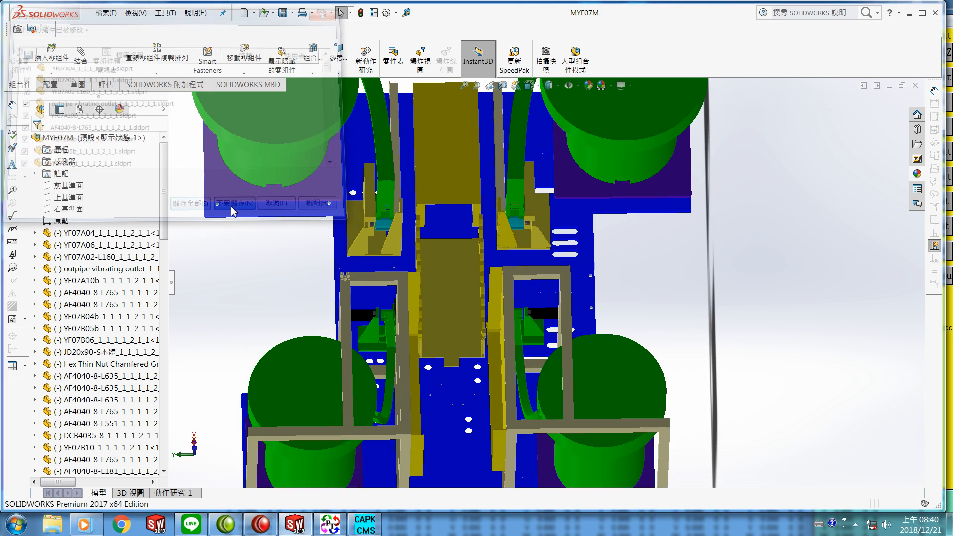
# Step: Browse to the C:\SAM11 folder in the Open dialog and filter it to assembly files
pyautogui.click(104, 13)
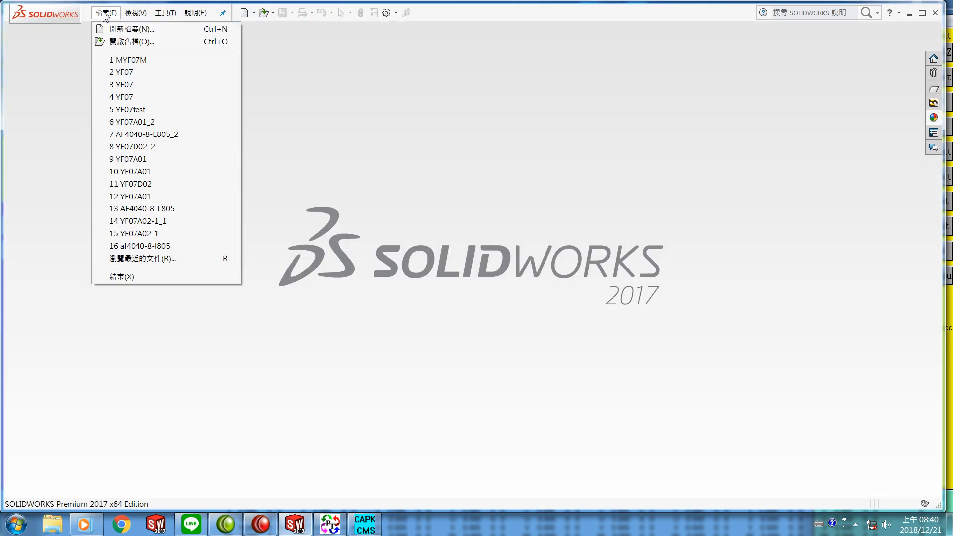
pyautogui.click(125, 42)
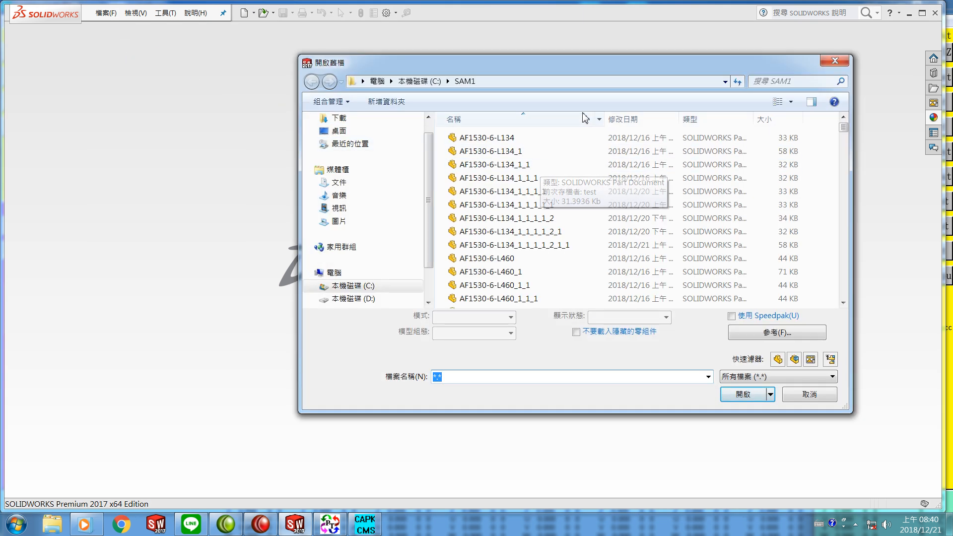
pyautogui.click(429, 81)
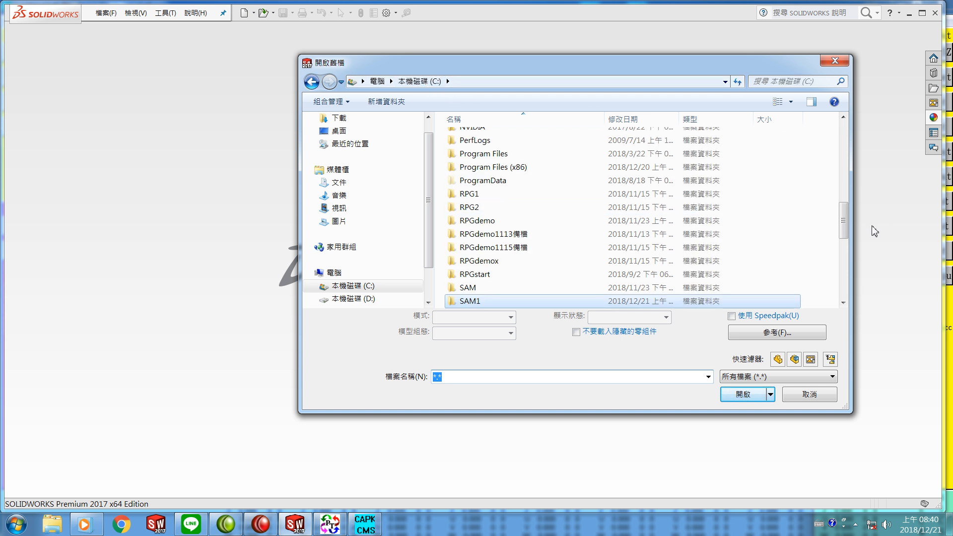
pyautogui.moveTo(844, 232); pyautogui.dragTo(843, 253)
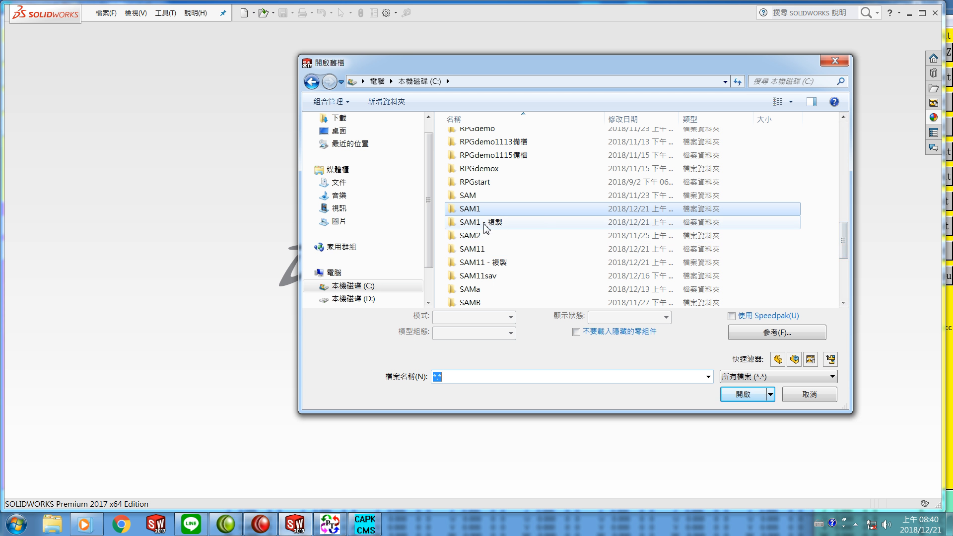
pyautogui.click(480, 249)
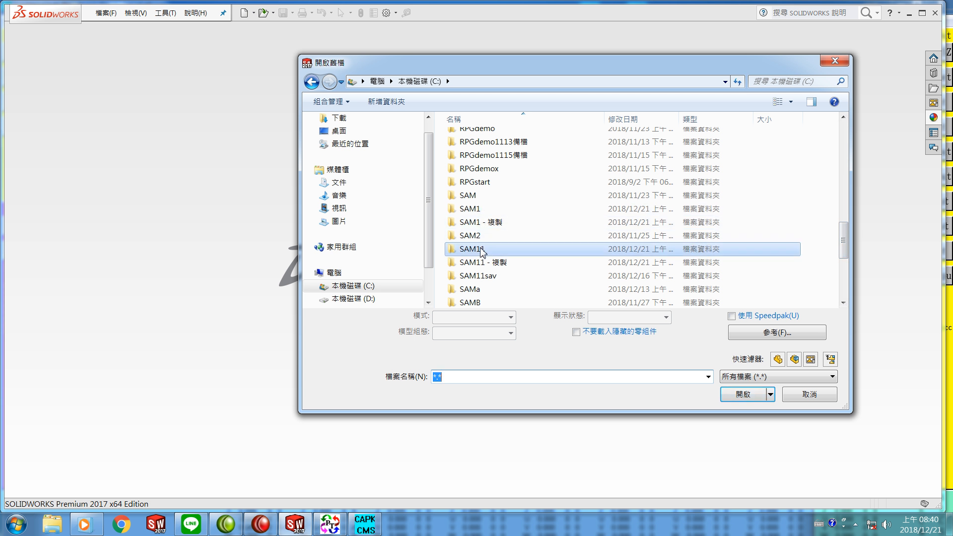
pyautogui.click(747, 399)
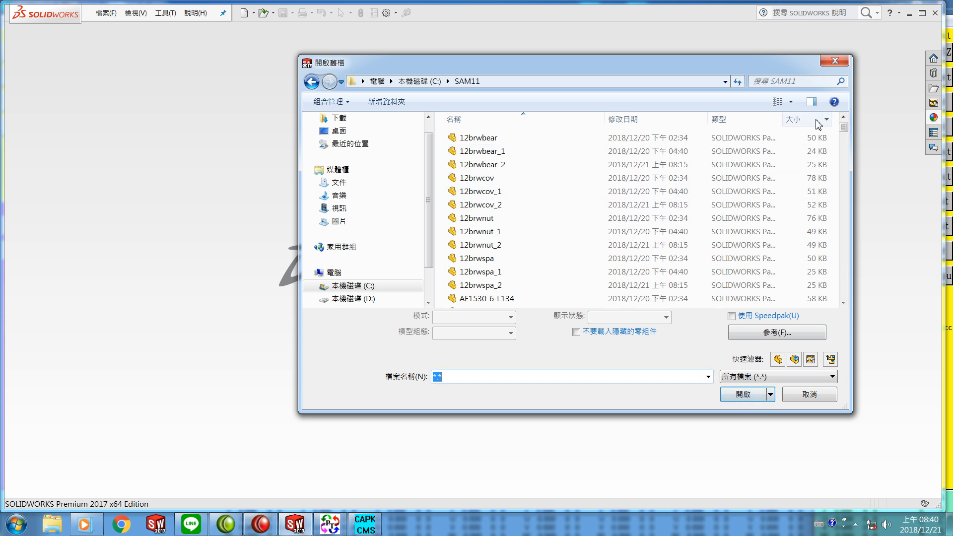
pyautogui.click(833, 377)
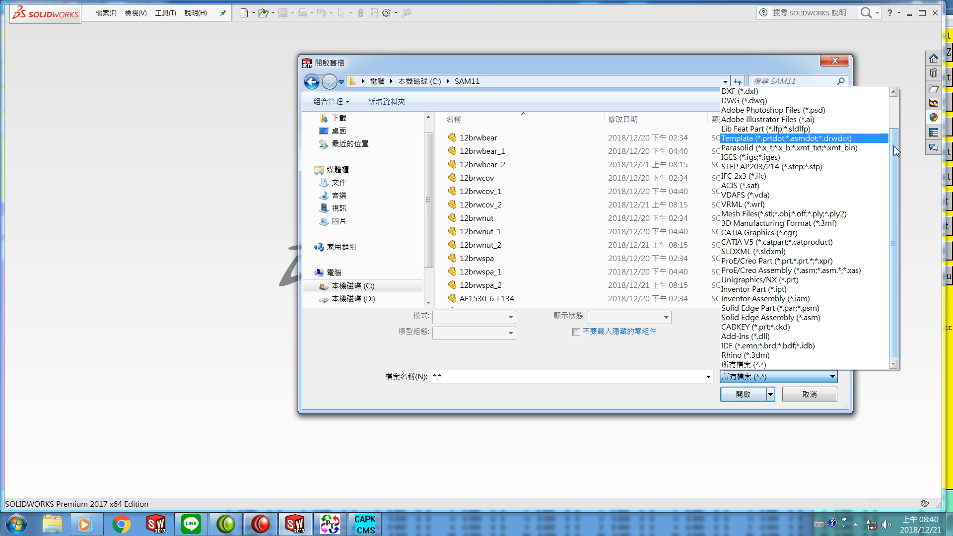
pyautogui.scroll(2, 814, 134)
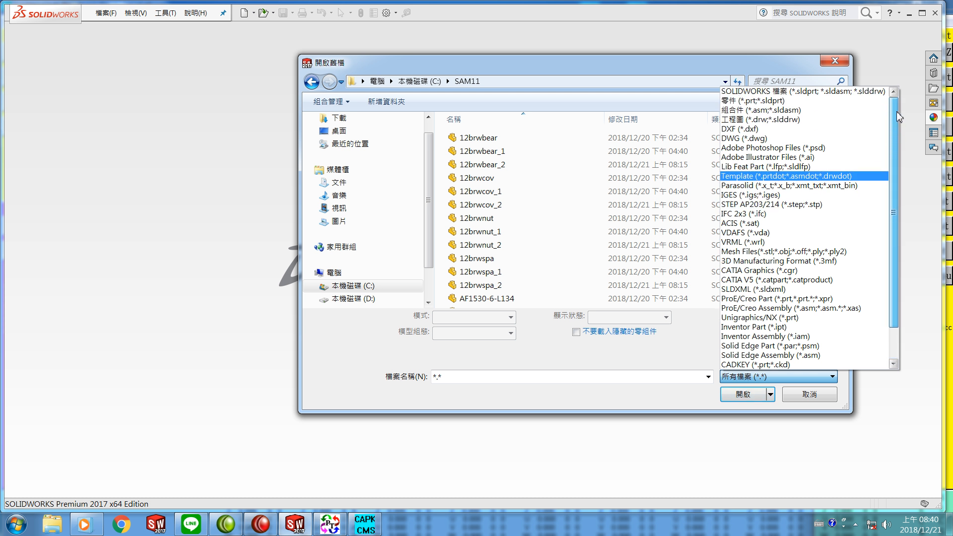
pyautogui.click(808, 110)
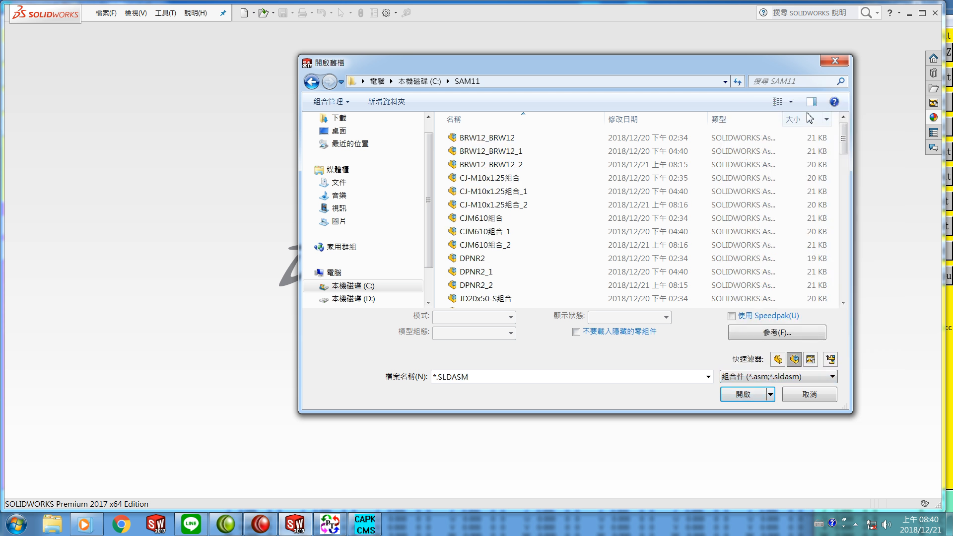
# Step: Open the YF07 assembly from the SAM11 folder
pyautogui.scroll(-10, 831, 225)
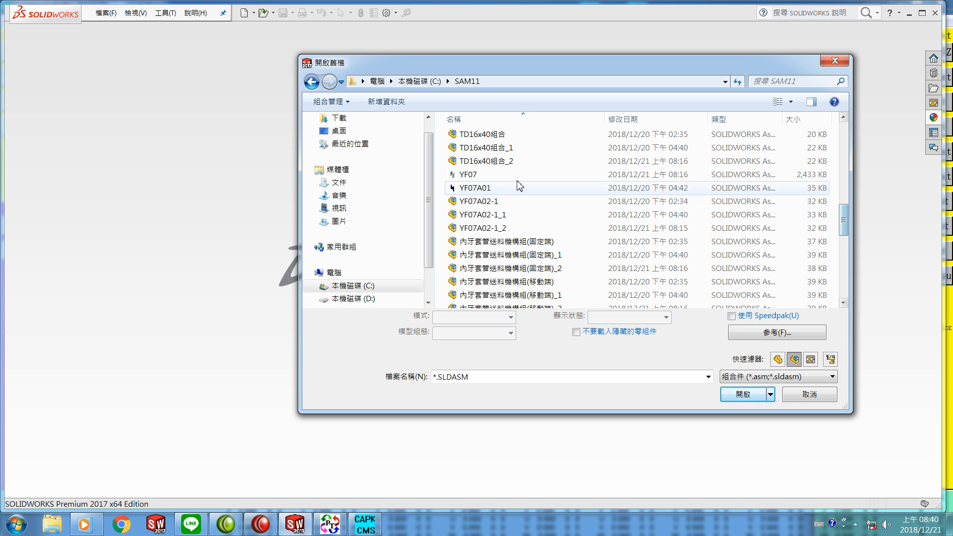
pyautogui.click(471, 175)
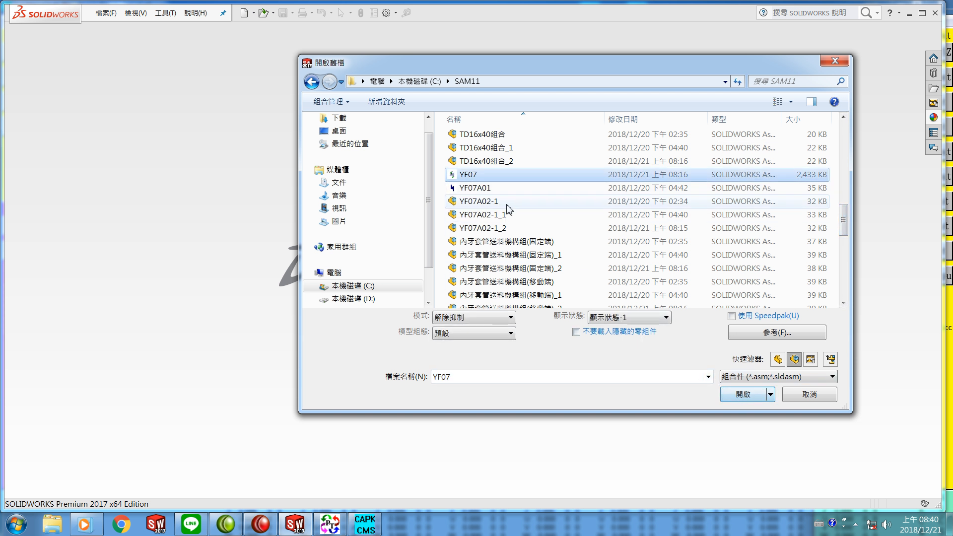
pyautogui.click(733, 397)
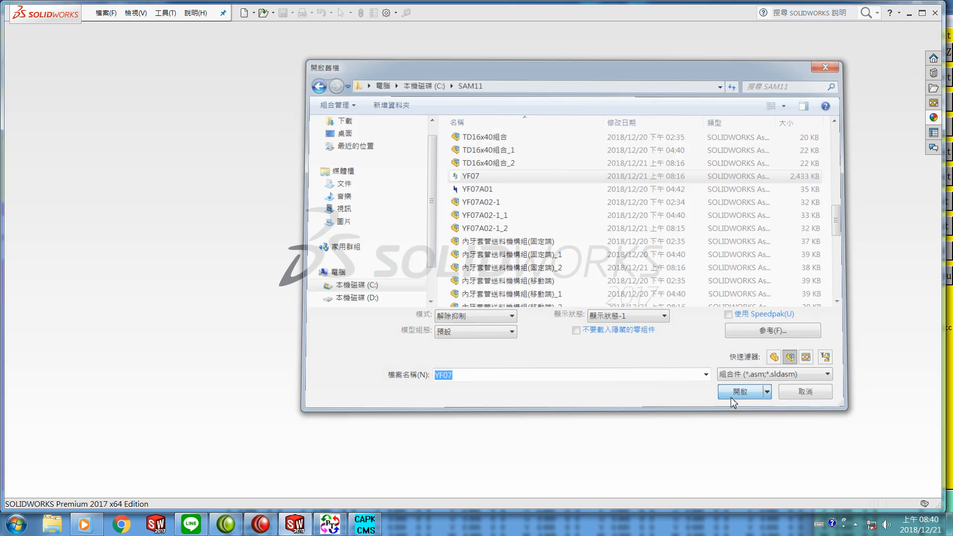
# Step: Skip rebuilding the YF07 assembly and dismiss the What's Wrong window
pyautogui.scroll(-4, 621, 370)
pyautogui.scroll(6, 612, 358)
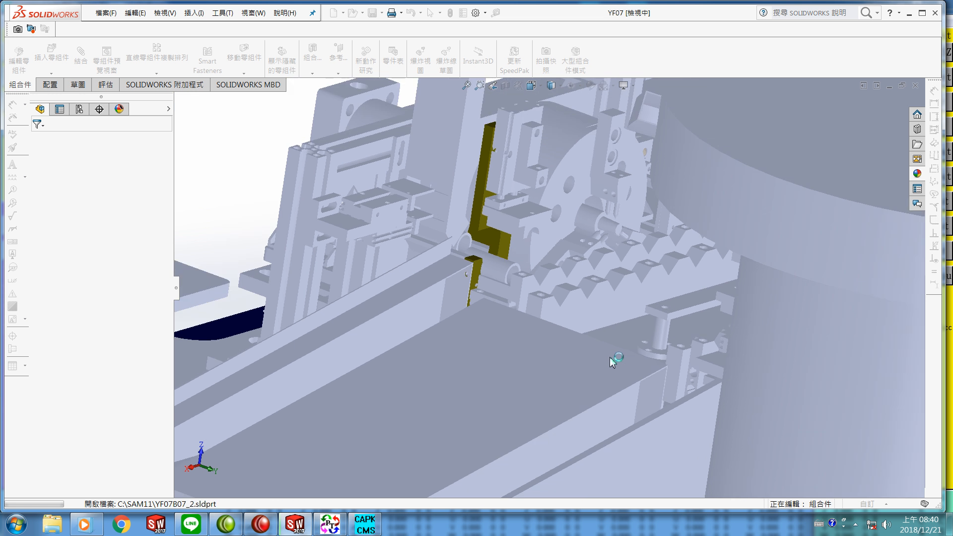
pyautogui.scroll(5, 609, 359)
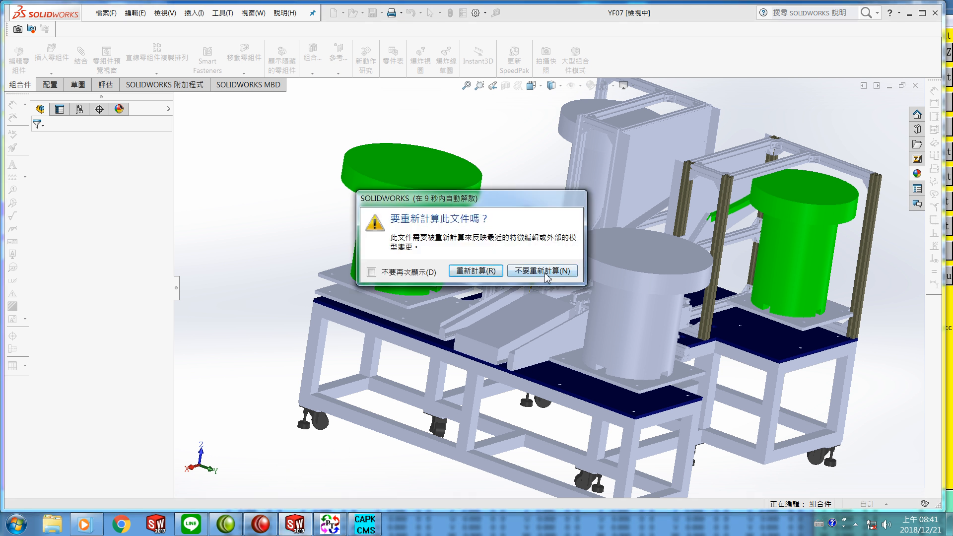
pyautogui.click(544, 272)
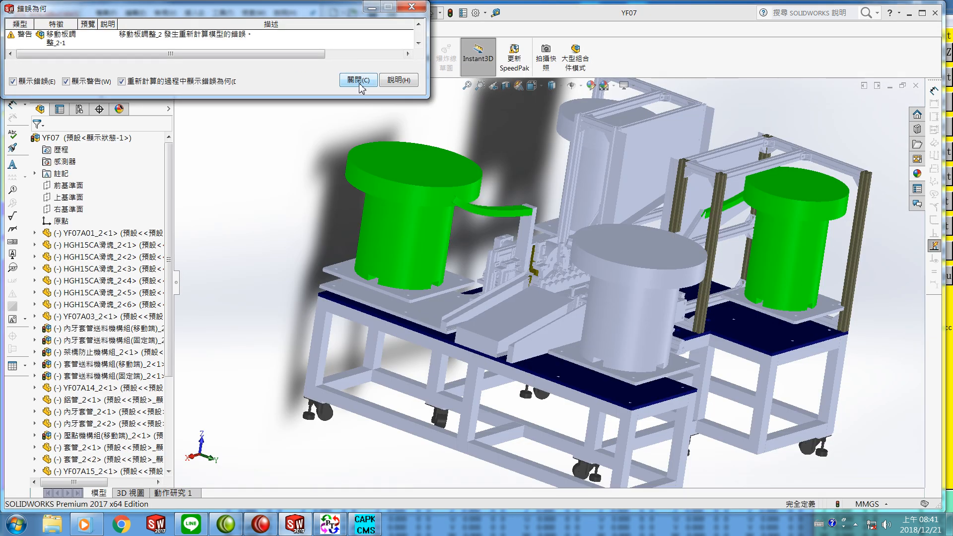
pyautogui.click(359, 80)
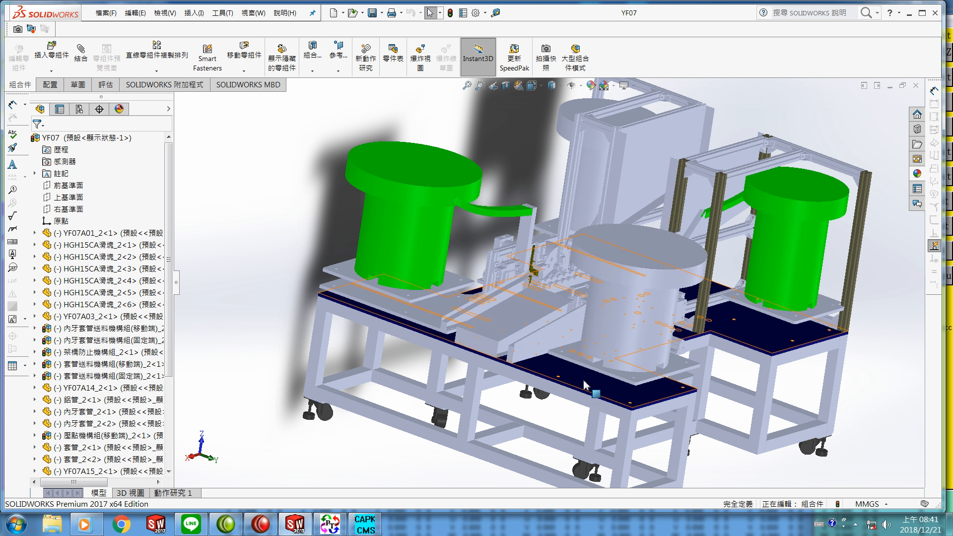
# Step: Open the YF07A01_2 base plate part from the YF07 assembly, declining FeatureWorks feature recognition
pyautogui.scroll(-5, 534, 266)
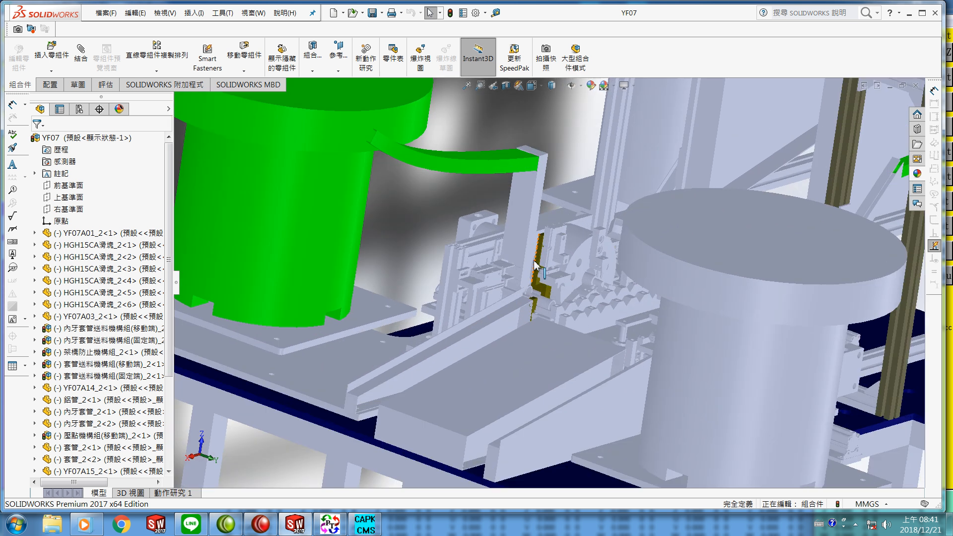
pyautogui.scroll(2, 815, 223)
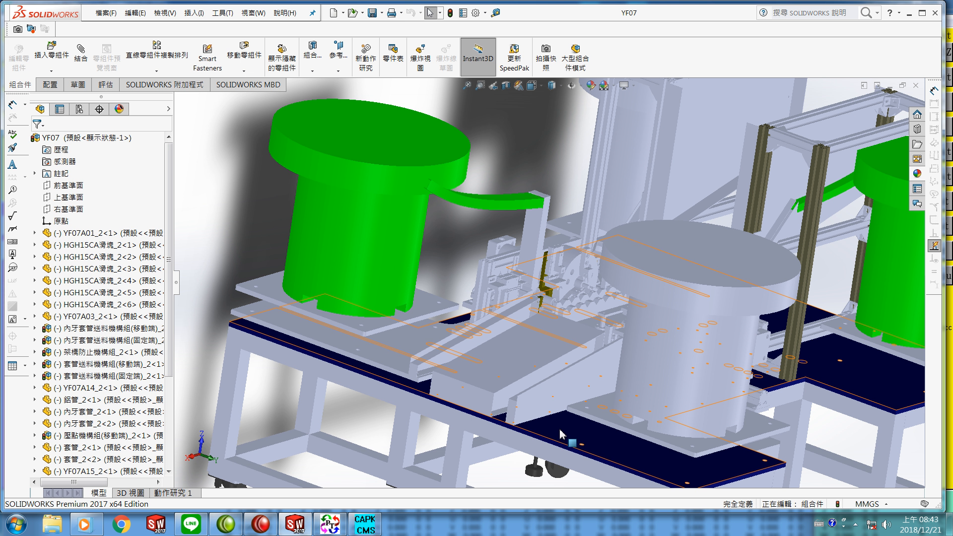
pyautogui.rightClick(561, 435)
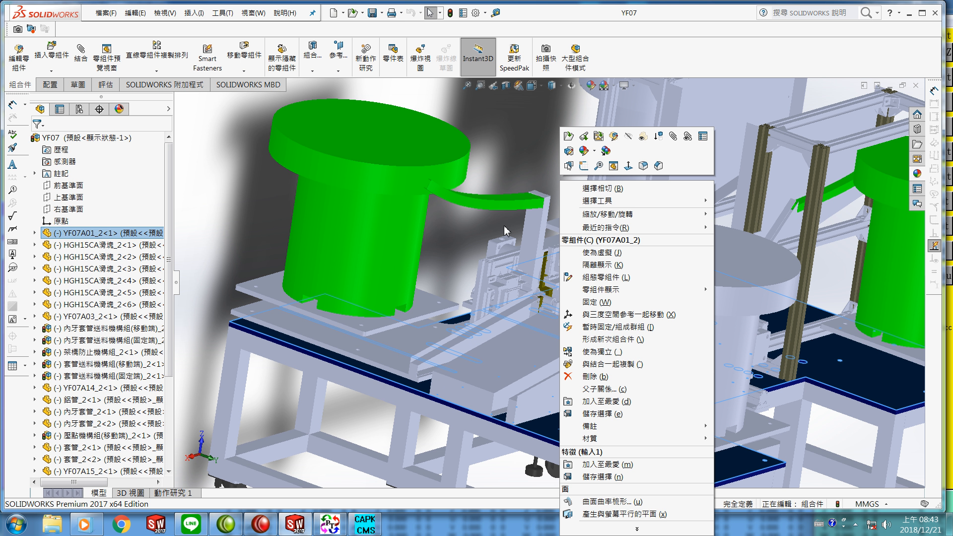
pyautogui.click(569, 135)
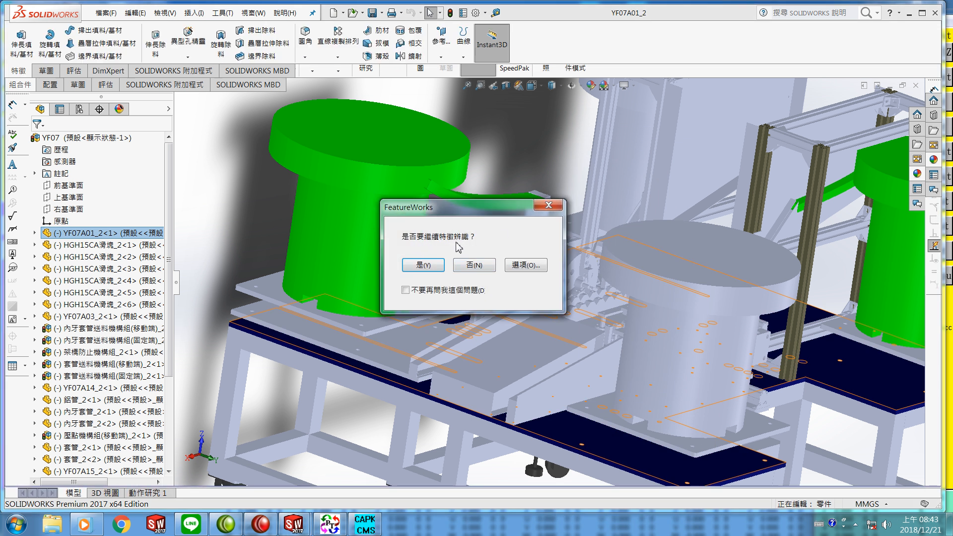
pyautogui.click(474, 265)
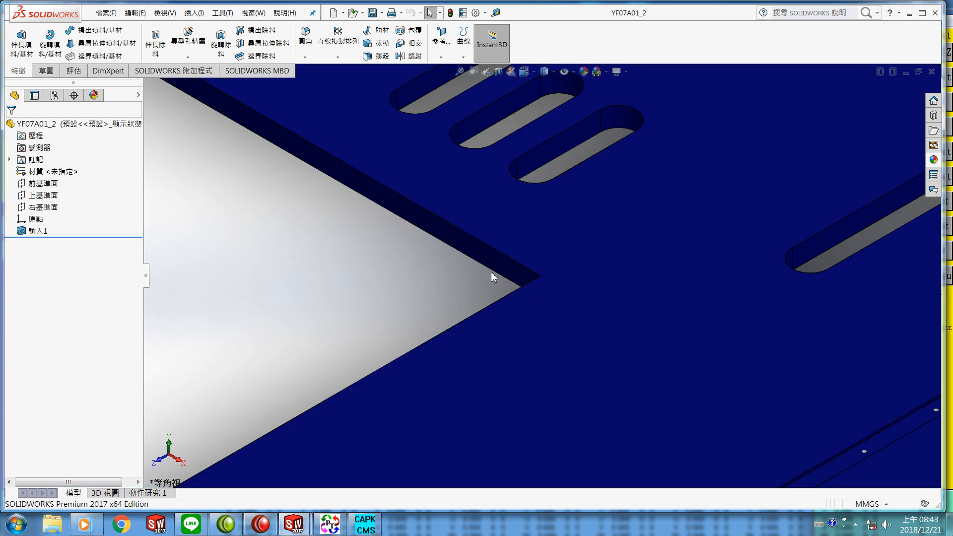
# Step: Start a sketch on the end face of the plate's narrow section, oriented normal to that face
pyautogui.scroll(2, 451, 282)
pyautogui.scroll(-4, 484, 238)
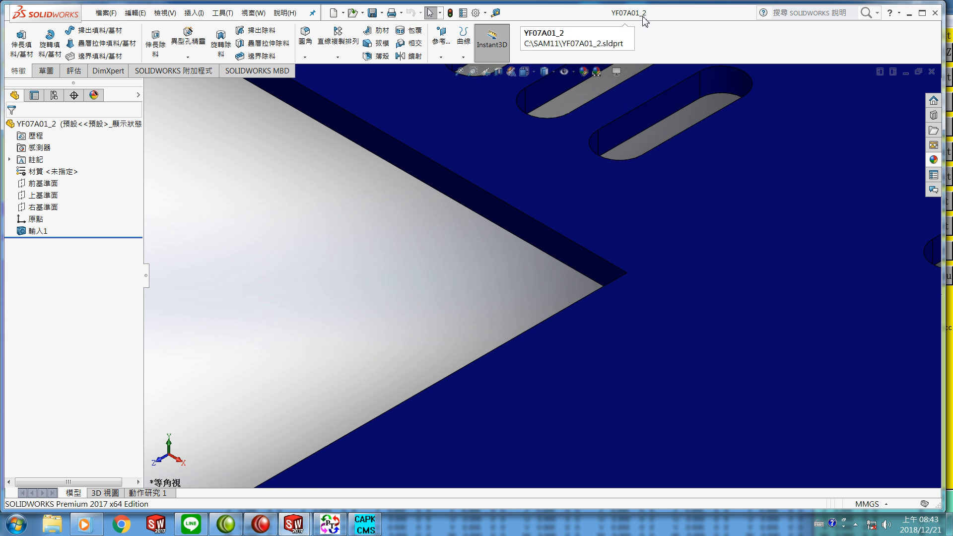
pyautogui.scroll(2, 570, 199)
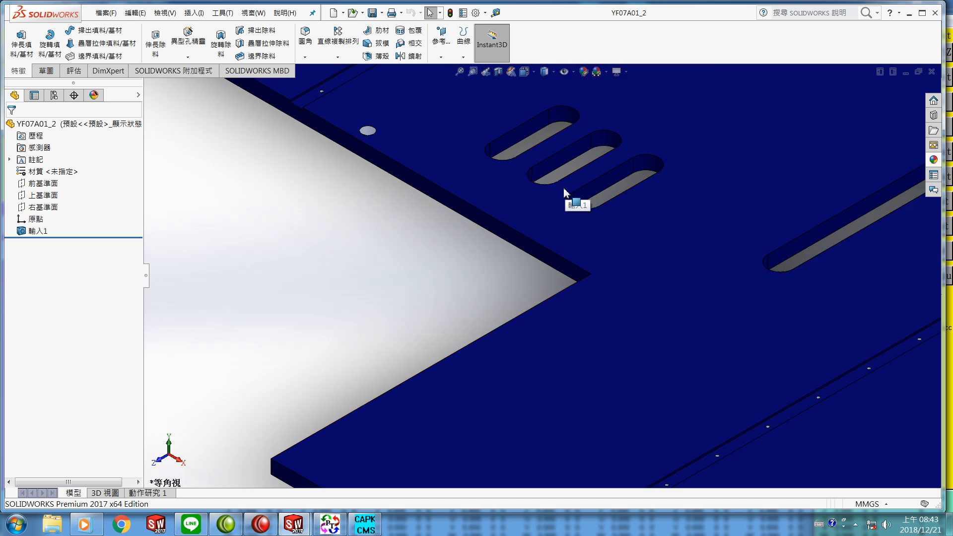
pyautogui.scroll(5, 563, 198)
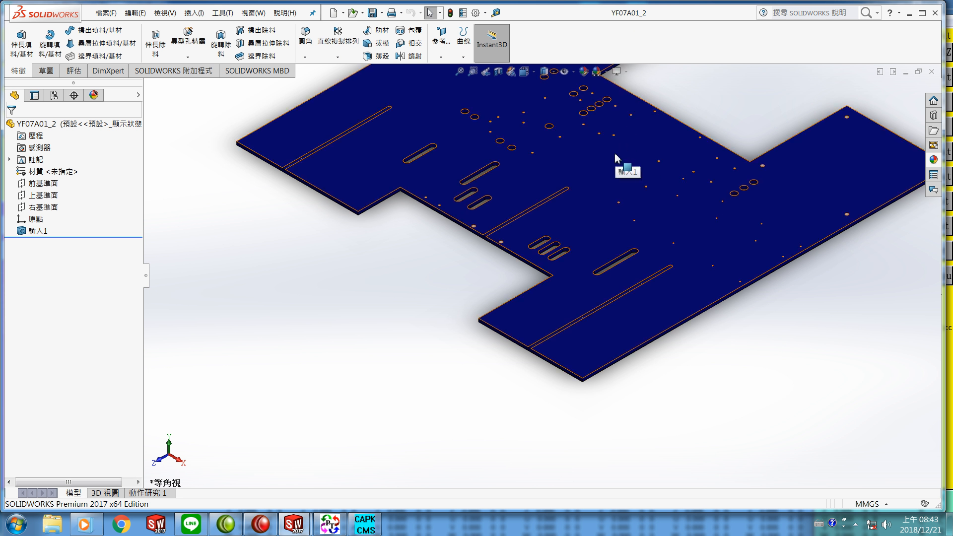
pyautogui.press('f')
pyautogui.scroll(3, 615, 154)
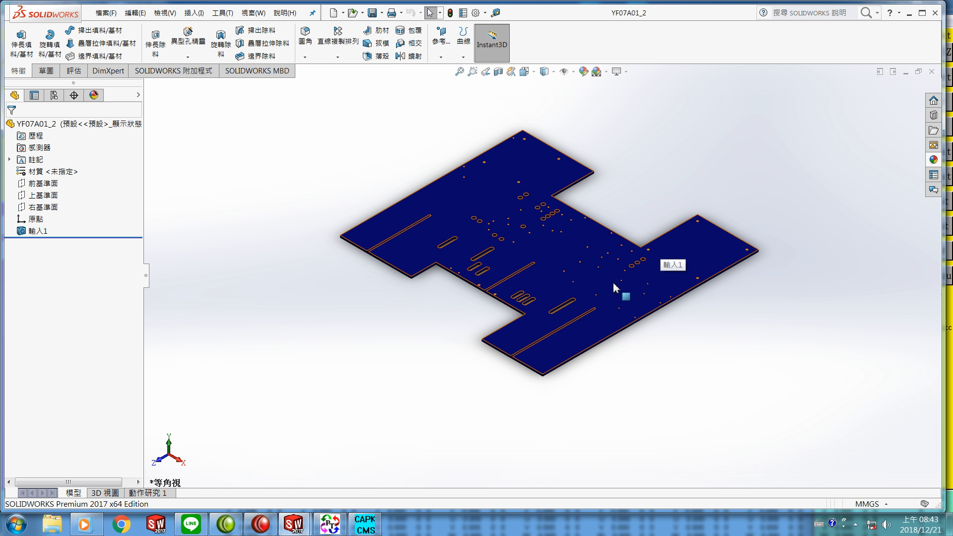
pyautogui.moveTo(695, 258); pyautogui.dragTo(589, 385, button='middle')
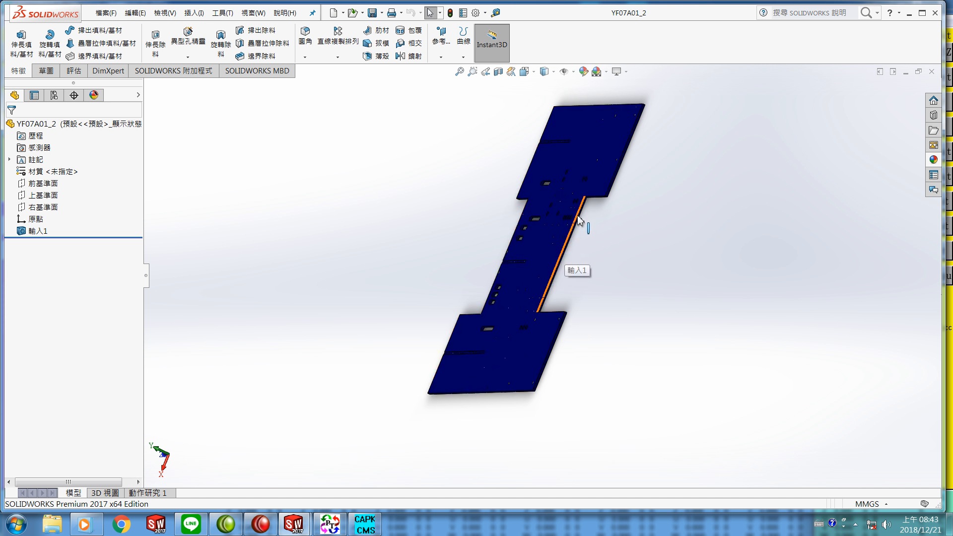
pyautogui.scroll(-2, 577, 225)
pyautogui.scroll(-2, 578, 225)
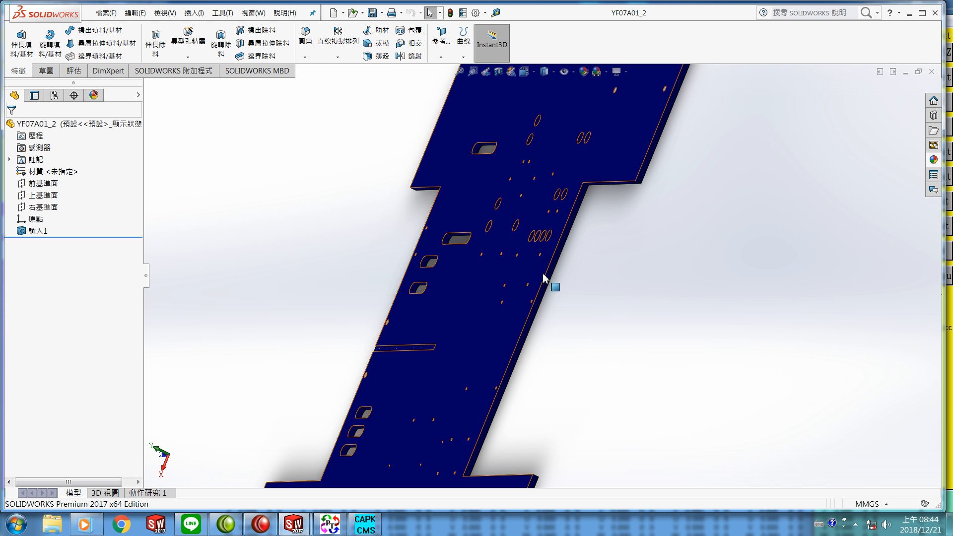
pyautogui.scroll(-2, 660, 167)
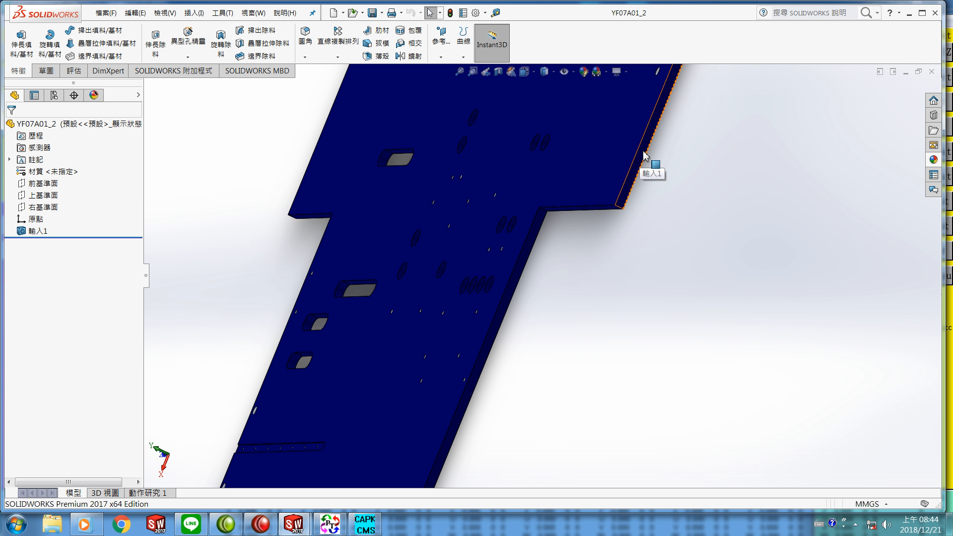
pyautogui.rightClick(645, 155)
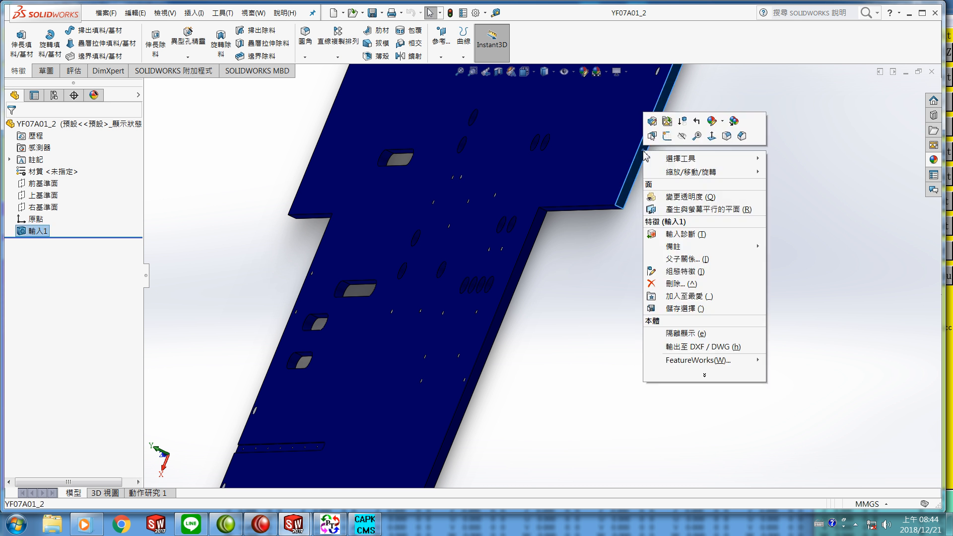
pyautogui.click(712, 138)
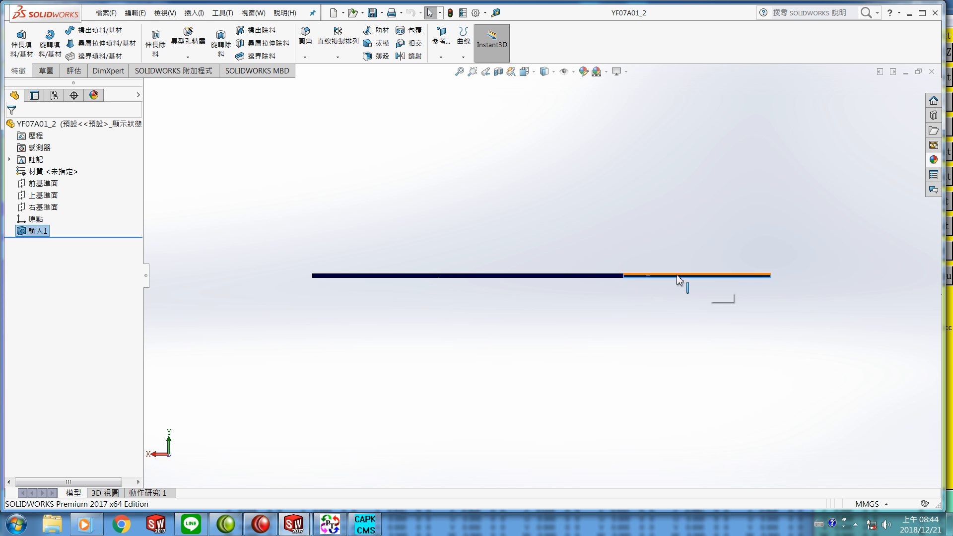
pyautogui.click(46, 71)
pyautogui.click(20, 47)
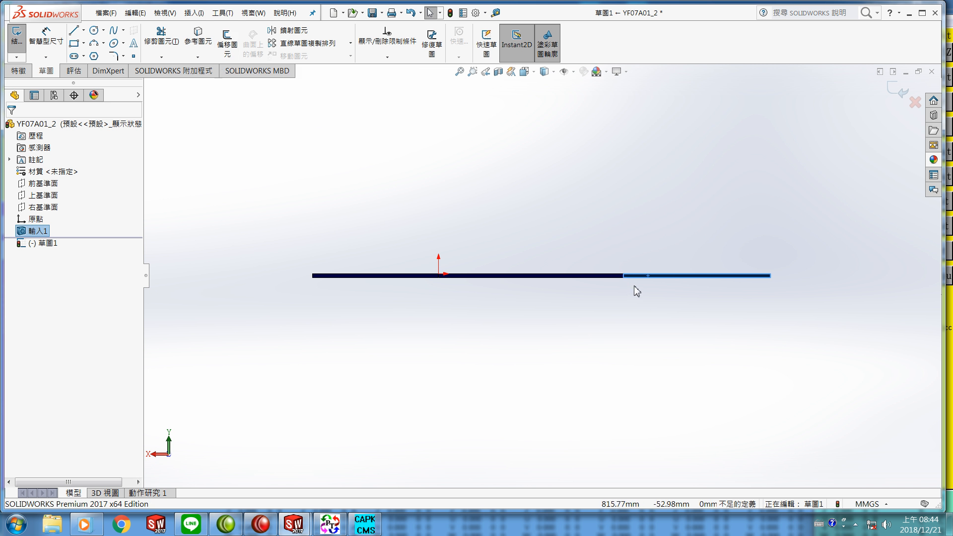
# Step: Offset the end face's edges into the sketch with a 0 mm offset distance
pyautogui.click(232, 49)
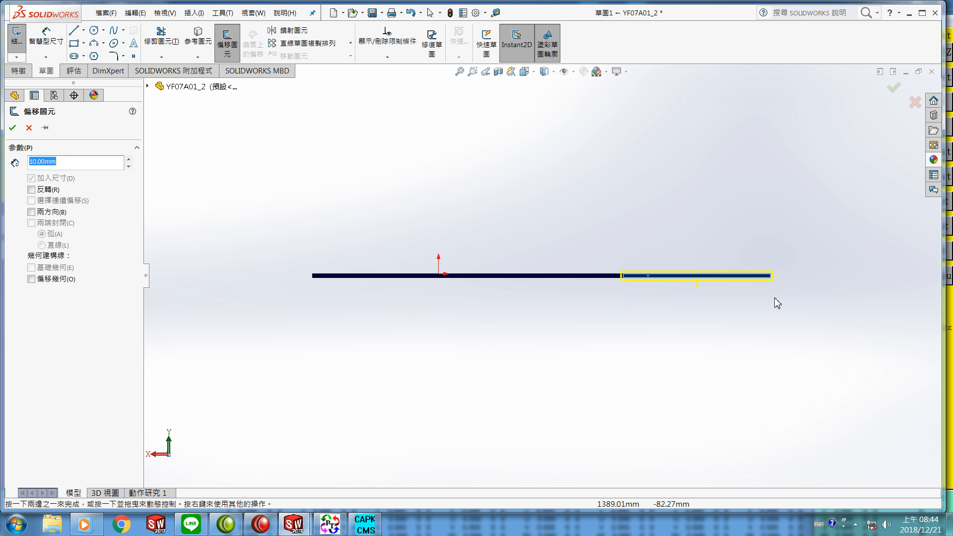
pyautogui.scroll(-3, 710, 315)
pyautogui.scroll(-2, 683, 302)
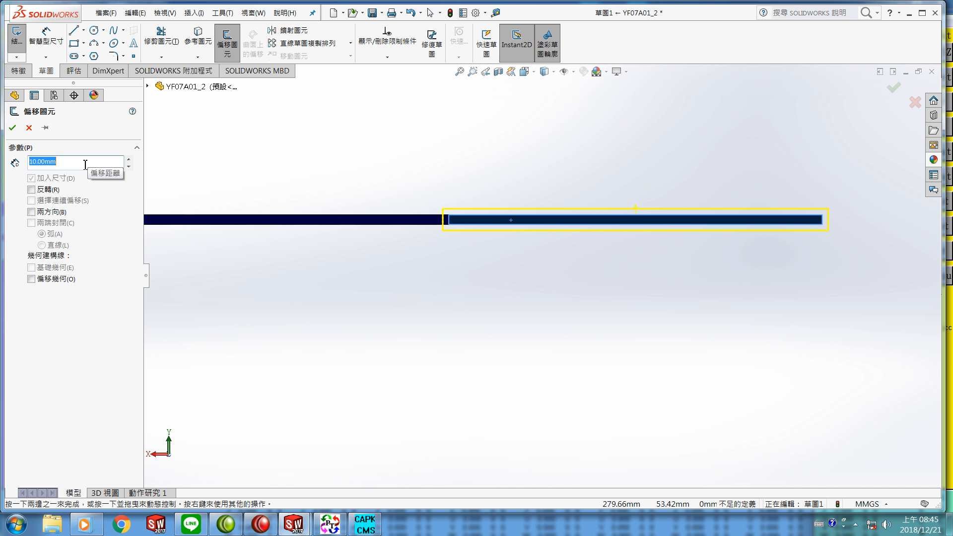
pyautogui.write('0')
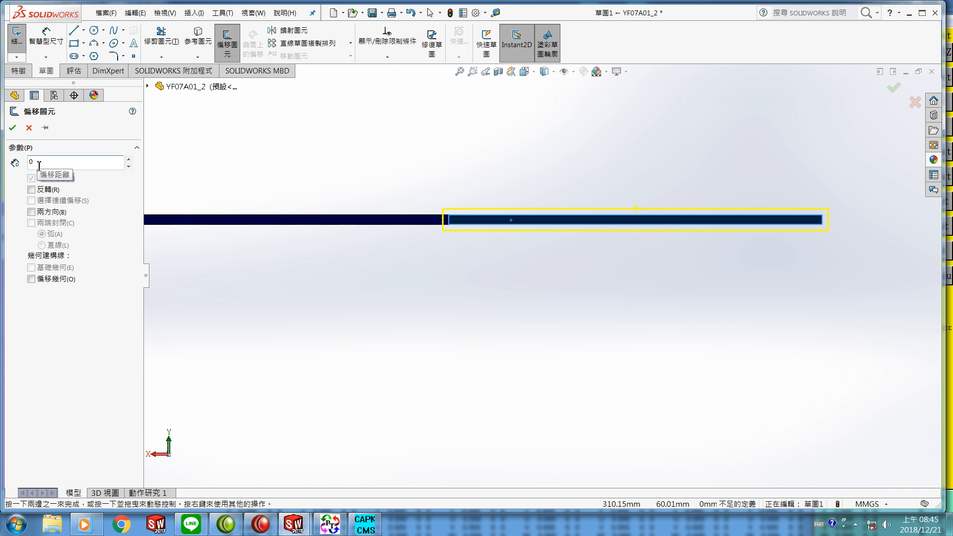
pyautogui.click(12, 129)
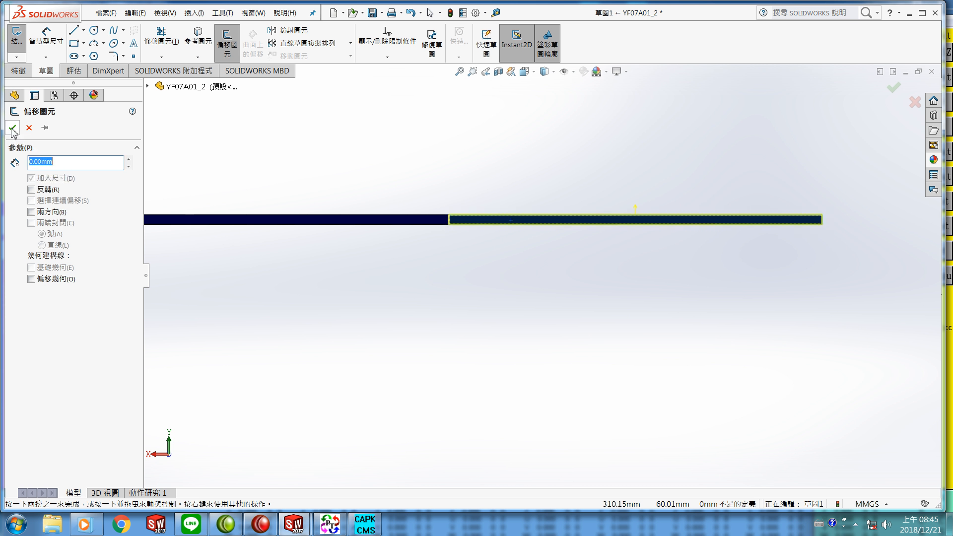
pyautogui.click(12, 129)
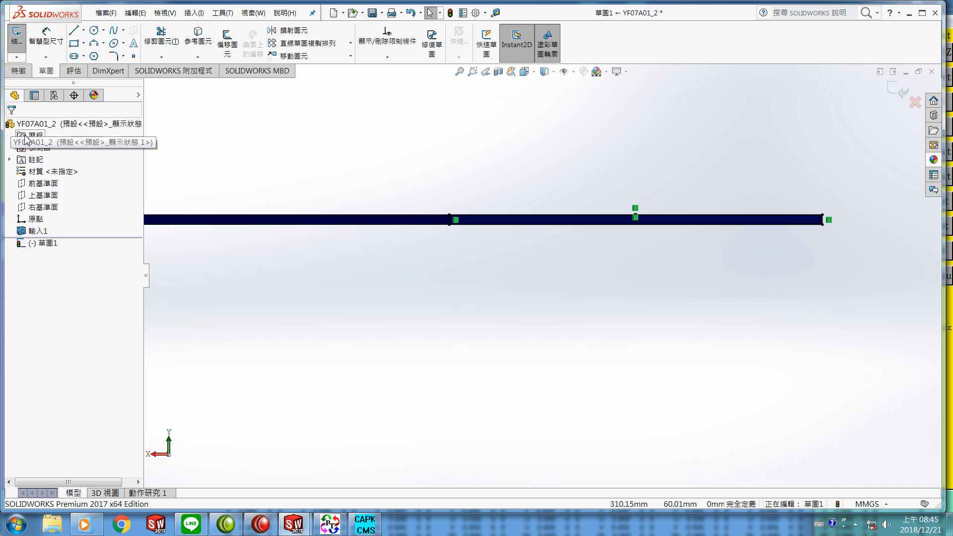
# Step: Extrude the offset sketch as a boss up to the far corner vertex of the plate
pyautogui.moveTo(504, 343); pyautogui.dragTo(503, 346, button='middle')
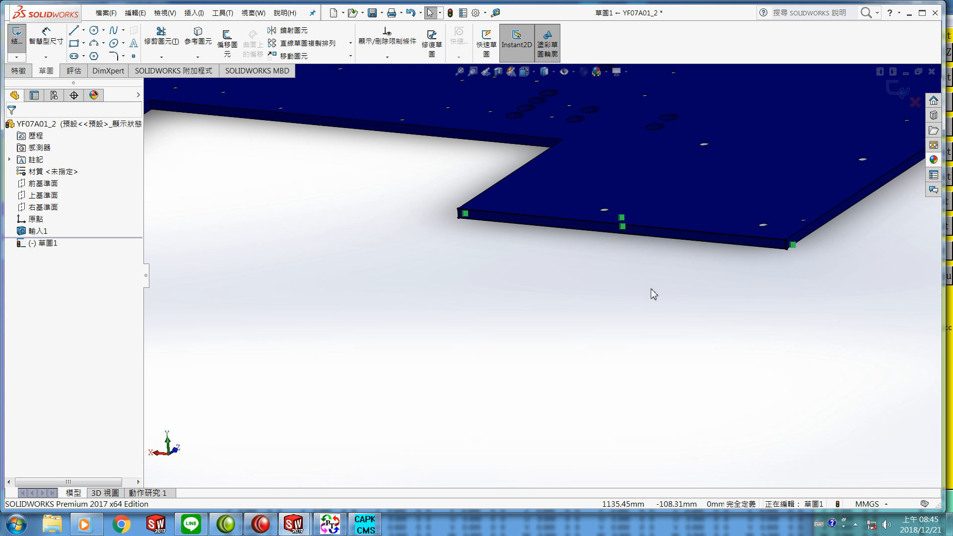
pyautogui.scroll(5, 652, 289)
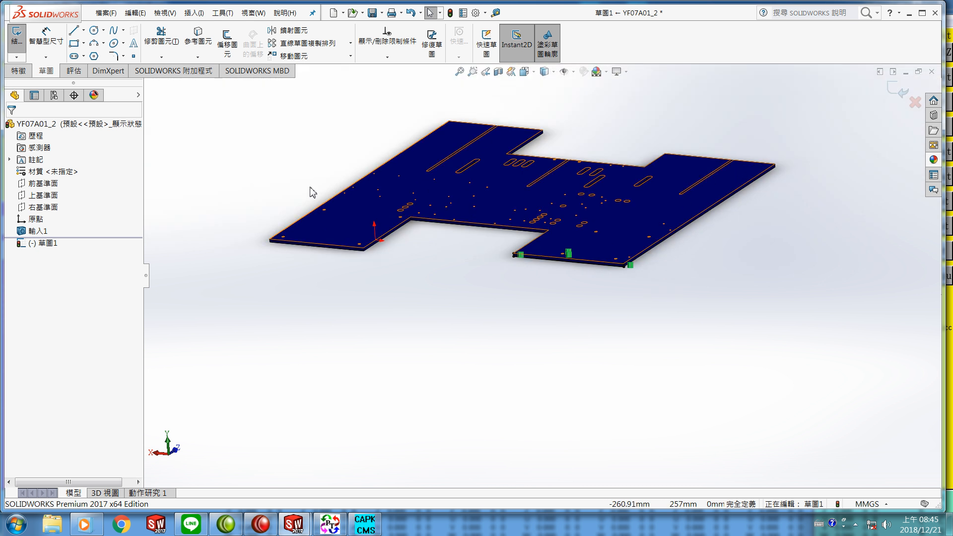
pyautogui.click(18, 71)
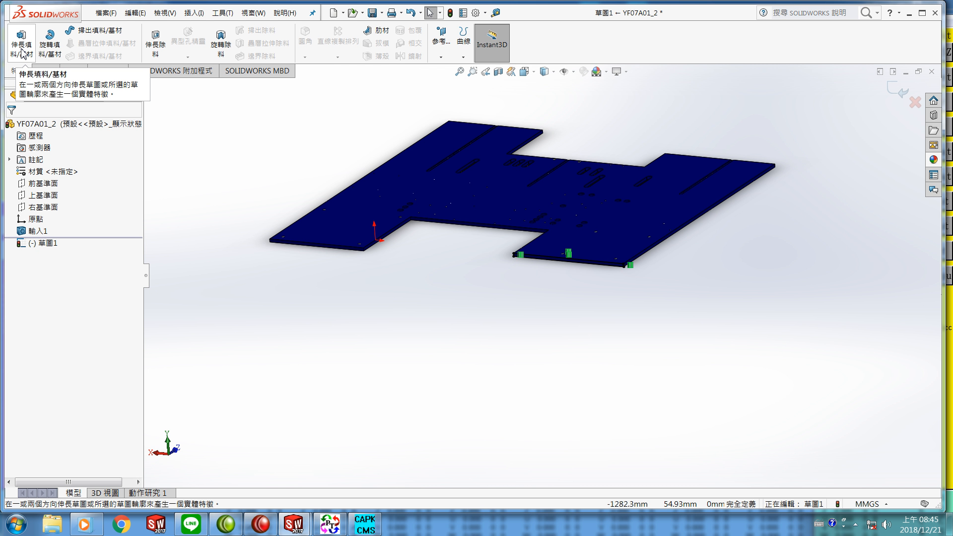
pyautogui.click(22, 49)
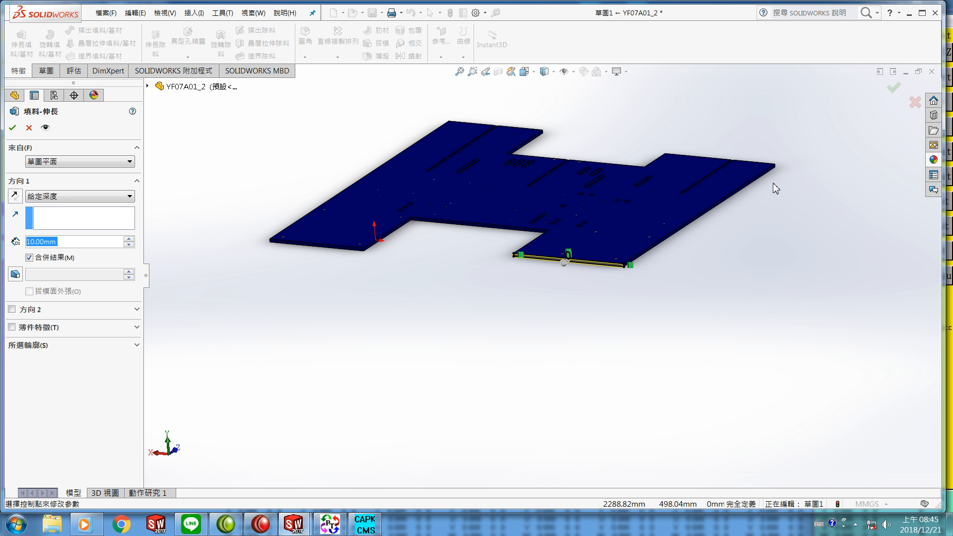
pyautogui.press('z')
pyautogui.scroll(-5, 645, 228)
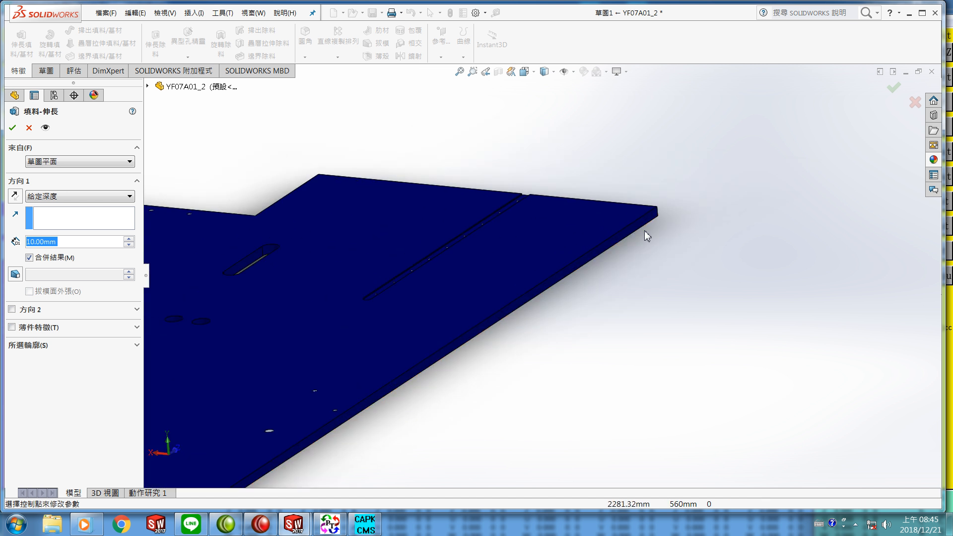
pyautogui.click(657, 209)
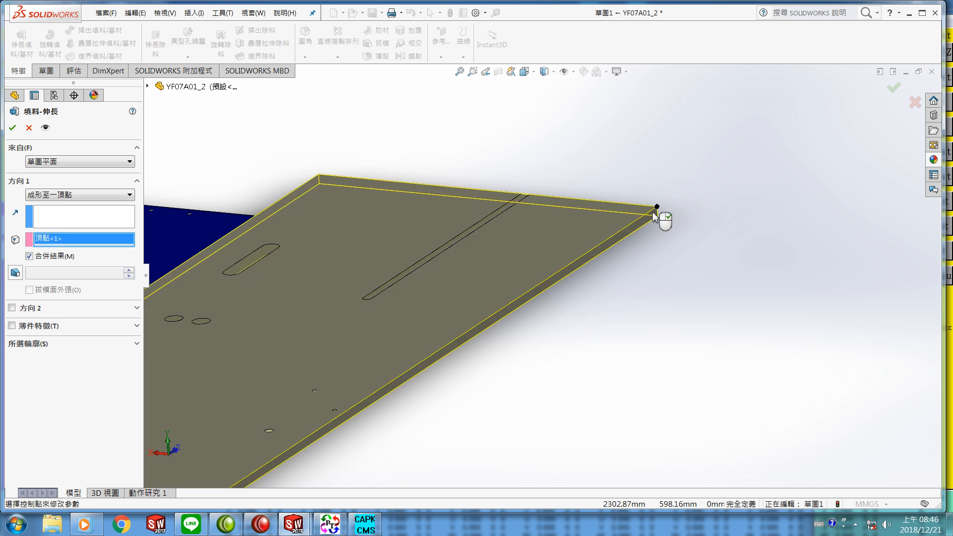
pyautogui.scroll(3, 538, 278)
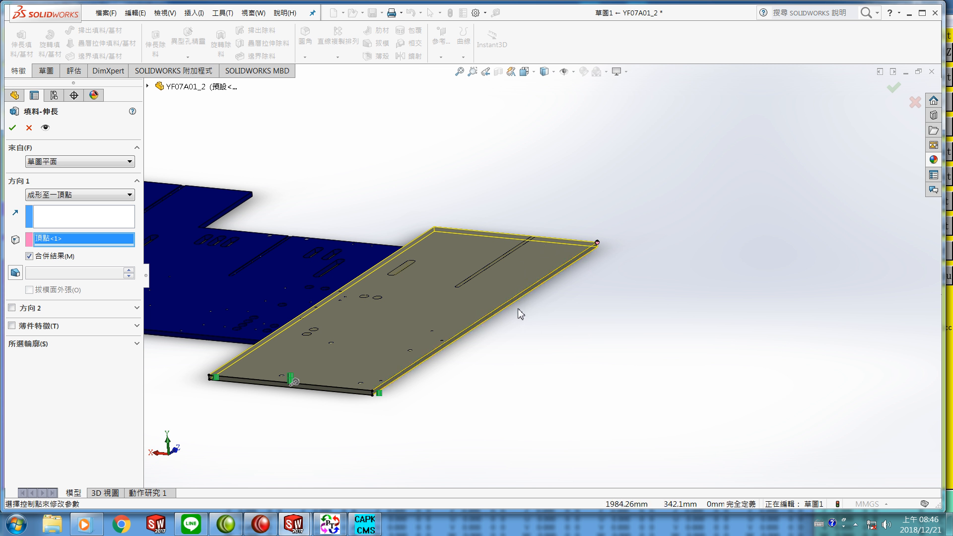
pyautogui.moveTo(530, 323)
pyautogui.mouseDown(button='middle')
pyautogui.moveTo(535, 285)
pyautogui.moveTo(537, 321)
pyautogui.mouseUp(button='middle')
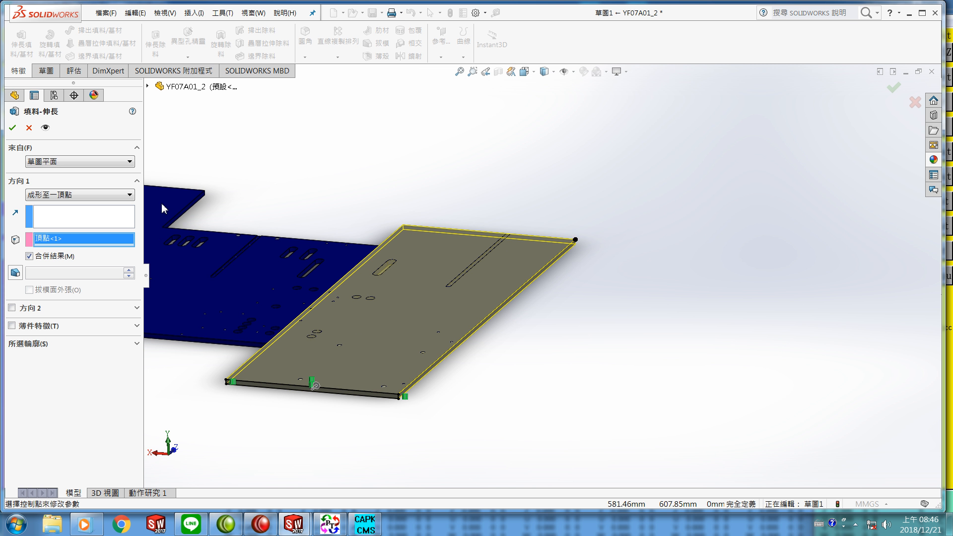
pyautogui.click(12, 130)
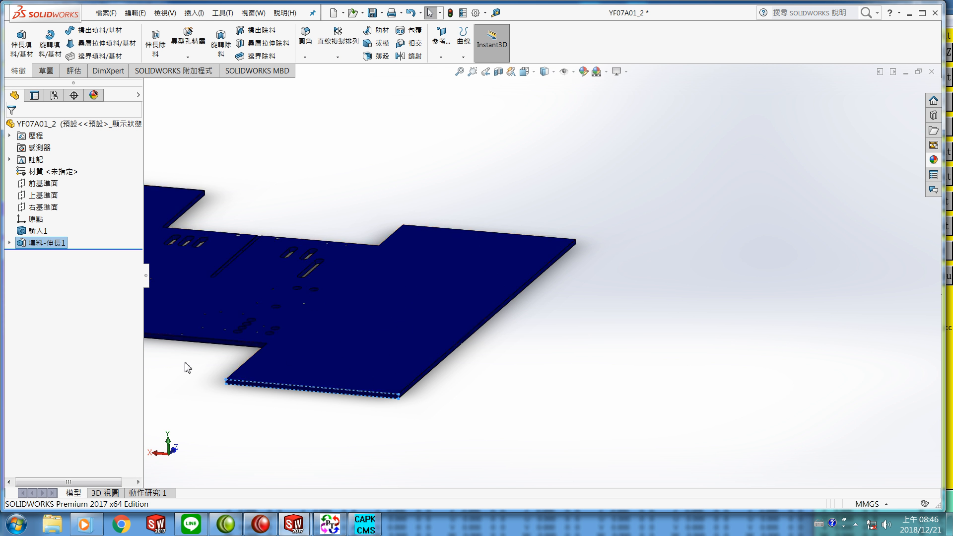
# Step: Start a sketch on the inner end face of the plate's first notch, oriented normal to that face
pyautogui.scroll(3, 188, 366)
pyautogui.scroll(-6, 297, 343)
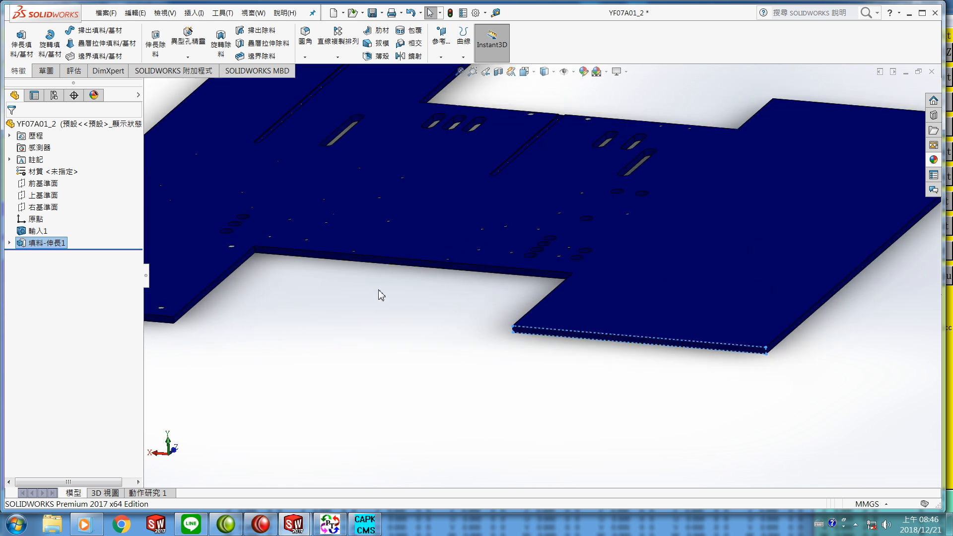
pyautogui.scroll(-2, 402, 290)
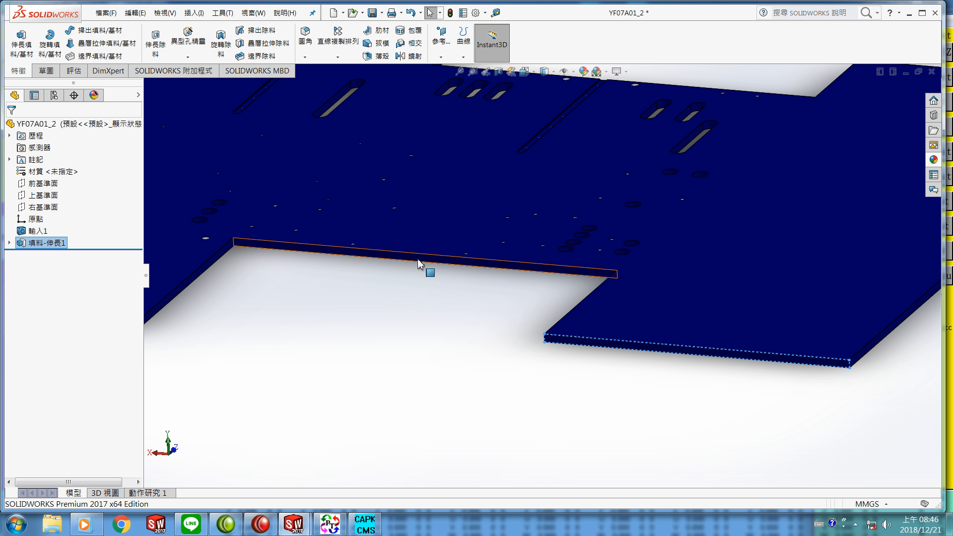
pyautogui.rightClick(417, 263)
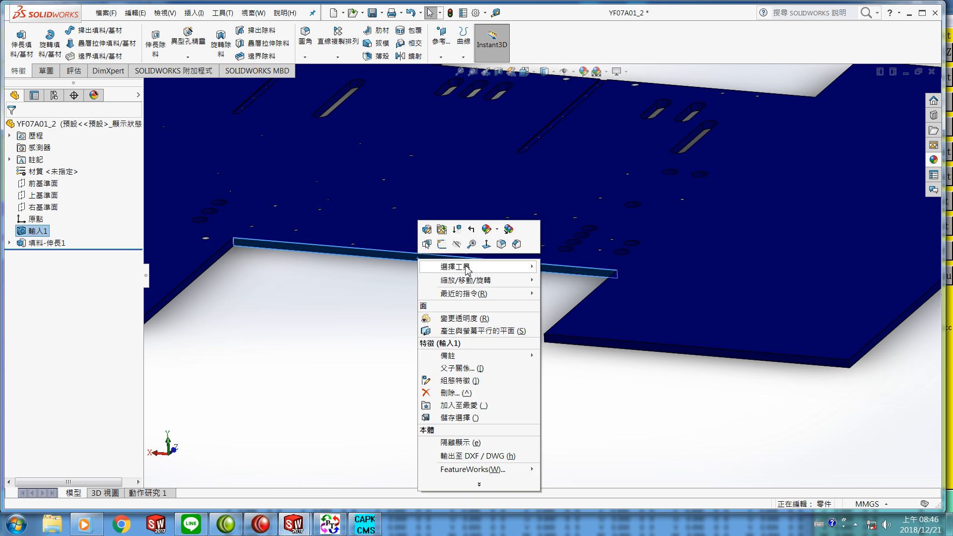
pyautogui.click(486, 244)
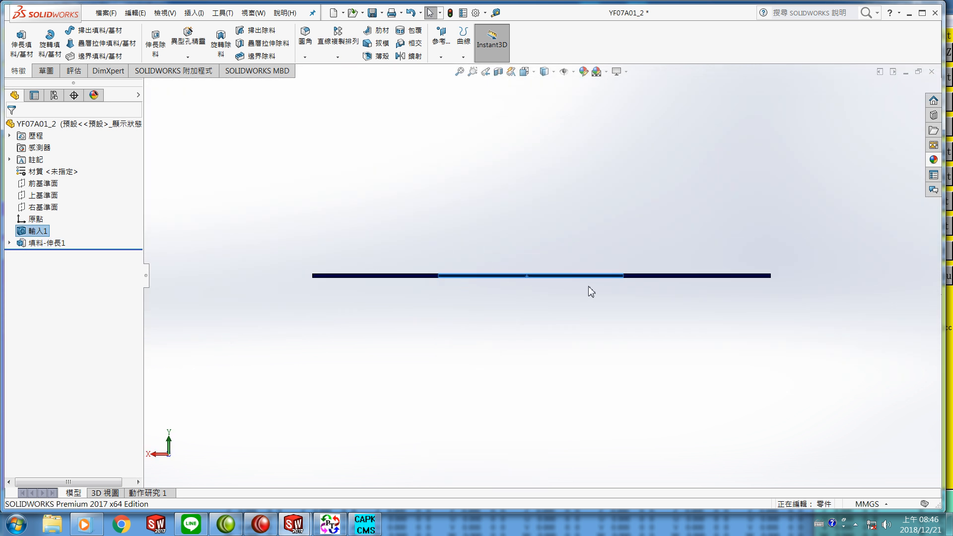
pyautogui.click(46, 71)
pyautogui.click(18, 40)
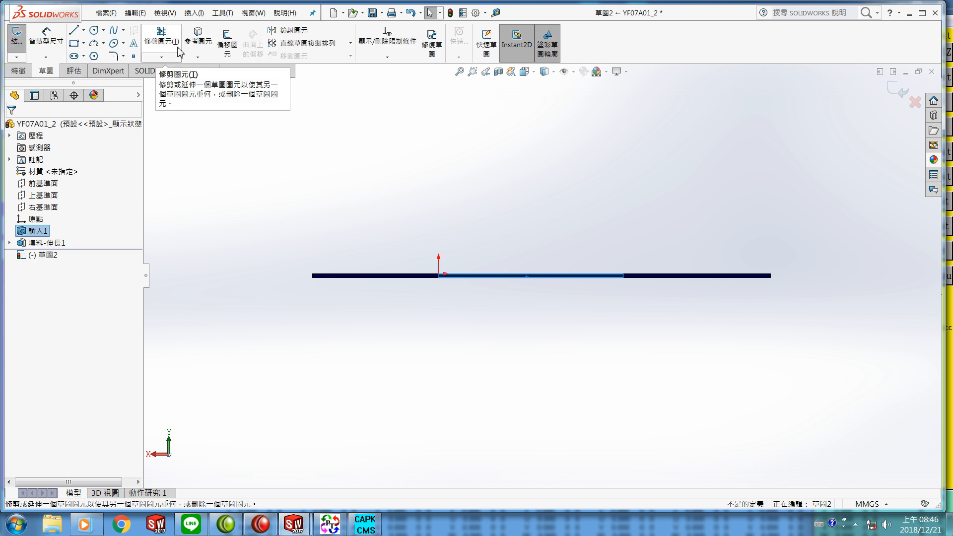
# Step: Offset the notch face's edges into the sketch with a 0 mm offset distance
pyautogui.click(227, 42)
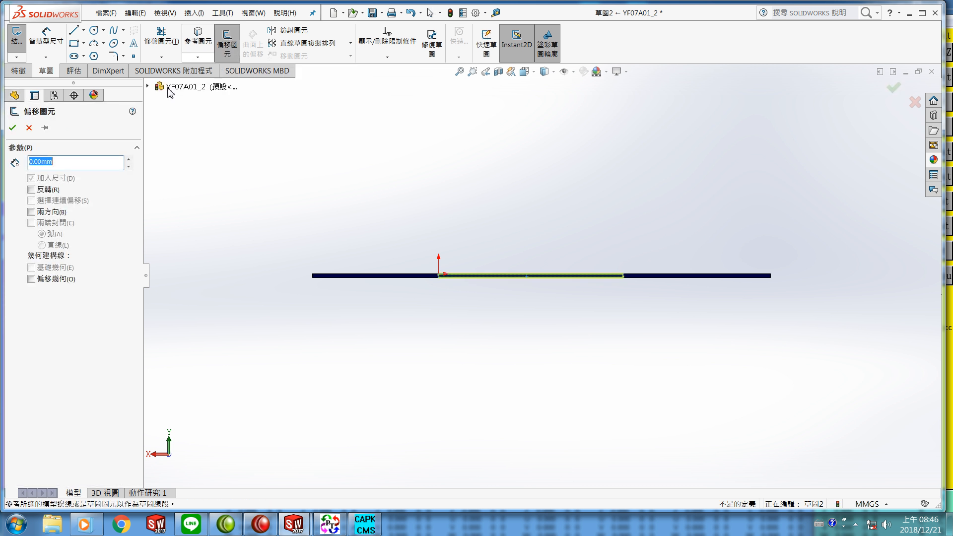
pyautogui.click(12, 128)
# Step: Extrude the offset sketch as a boss up to the far corner vertex of the plate, filling the first notch
pyautogui.moveTo(437, 310); pyautogui.dragTo(431, 349, button='middle')
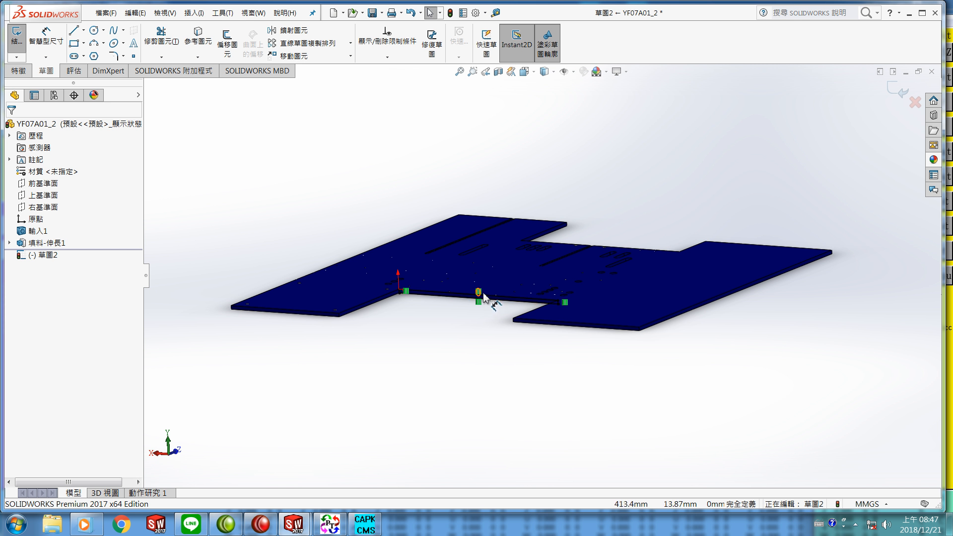
pyautogui.click(20, 71)
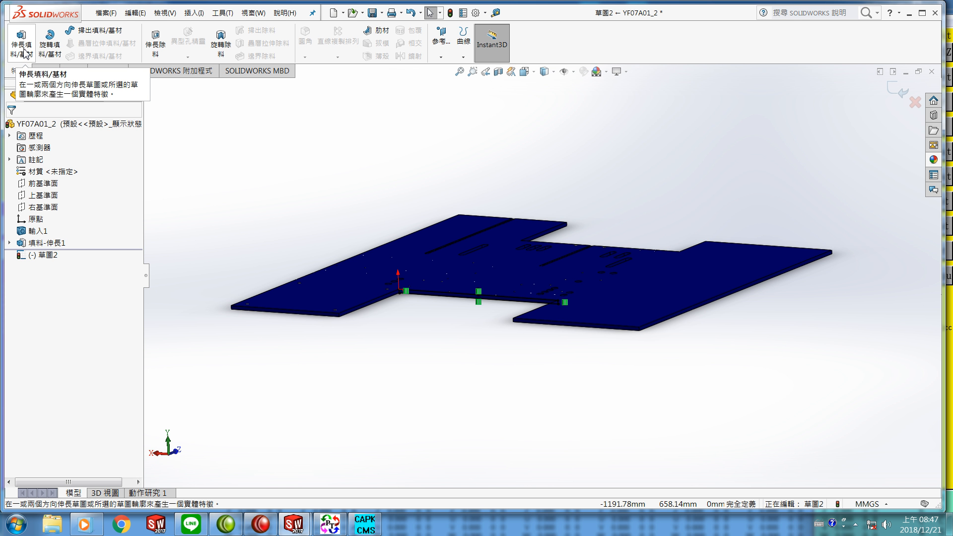
pyautogui.click(22, 47)
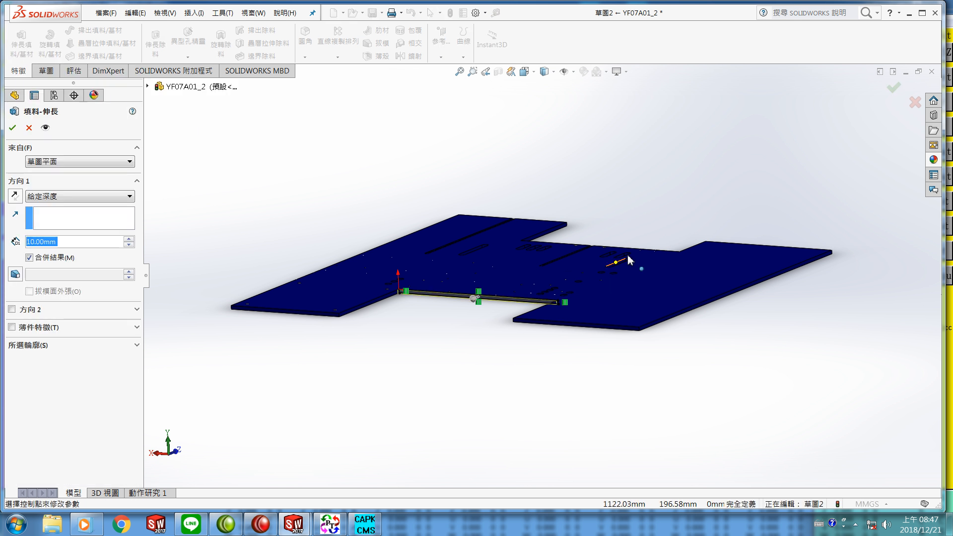
pyautogui.scroll(-8, 545, 250)
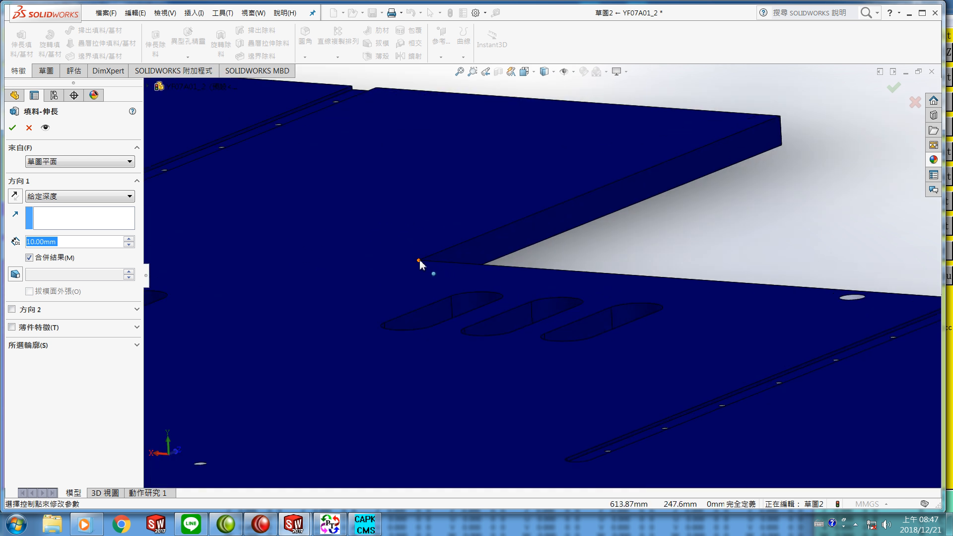
pyautogui.click(418, 261)
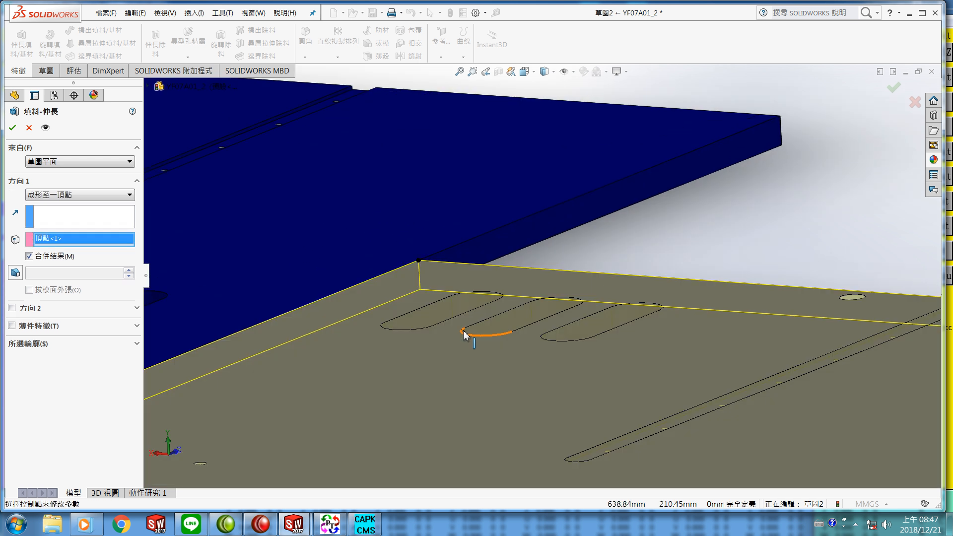
pyautogui.scroll(5, 464, 330)
pyautogui.scroll(3, 475, 340)
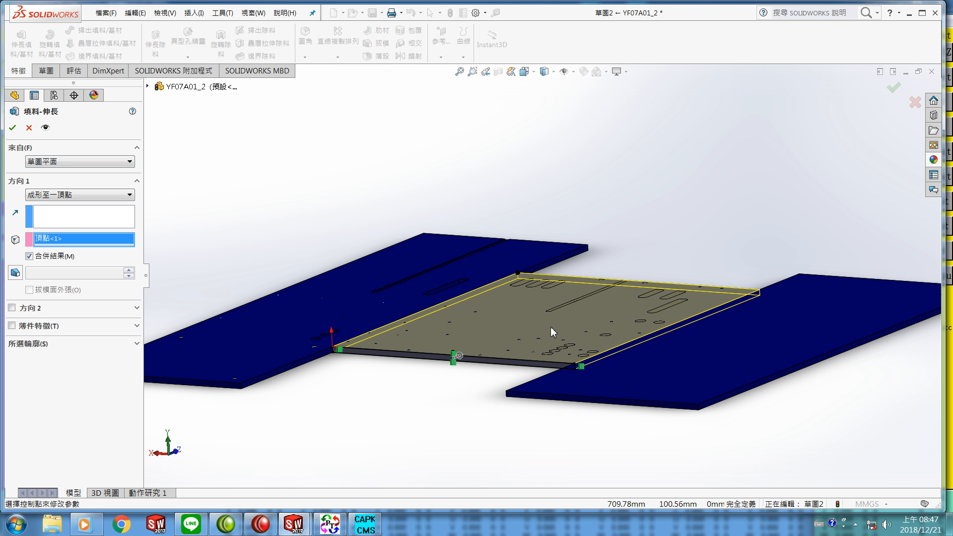
pyautogui.click(16, 129)
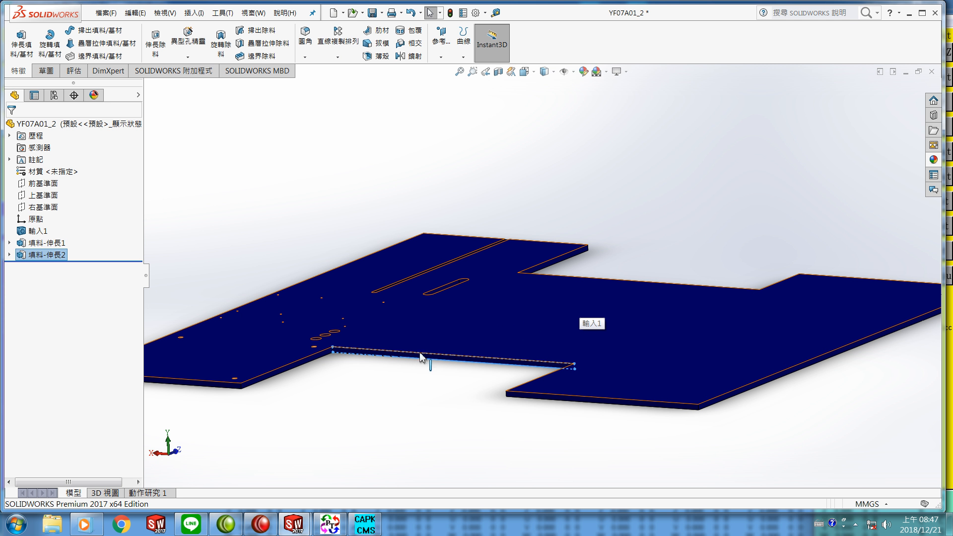
# Step: Start a sketch on the end face of the plate's opposite narrow section, oriented normal to that face
pyautogui.press('f')
pyautogui.scroll(-4, 366, 344)
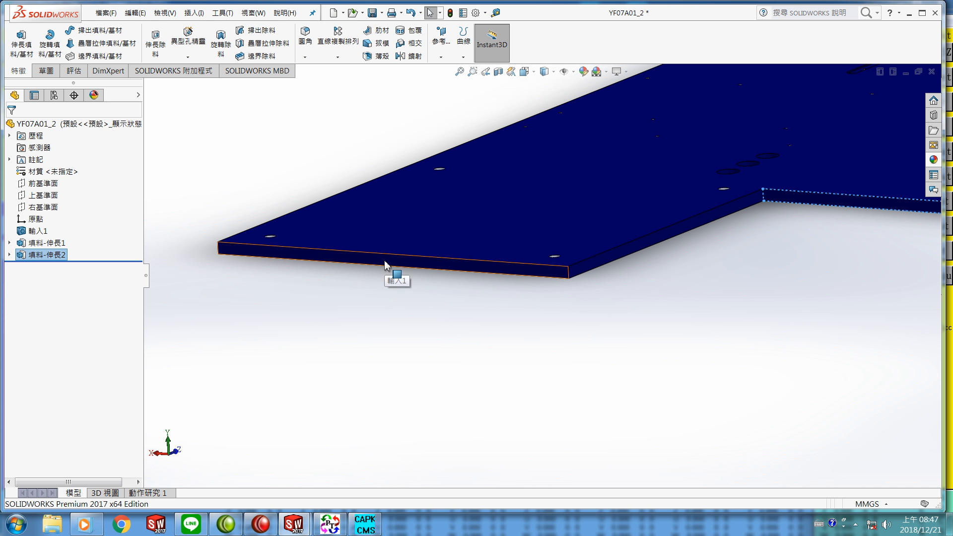
pyautogui.rightClick(386, 265)
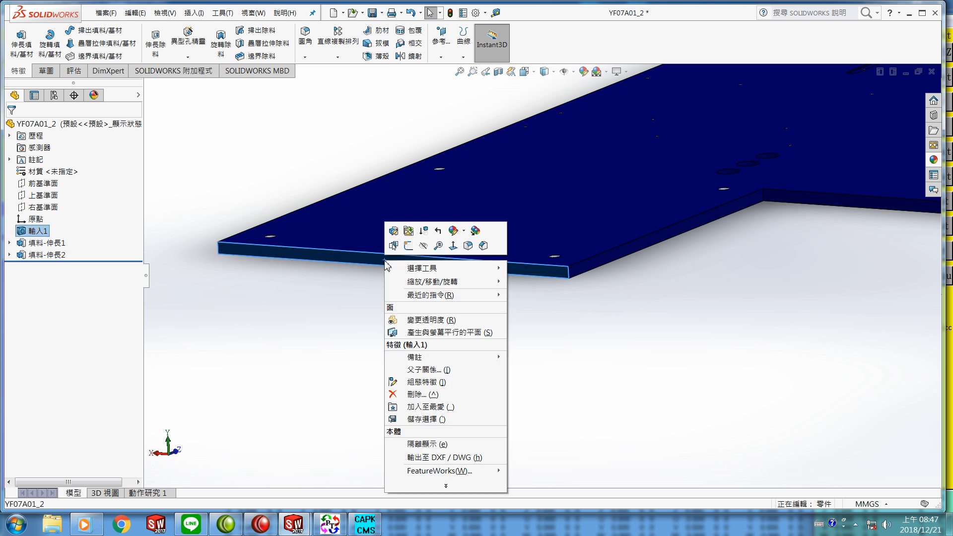
pyautogui.click(453, 246)
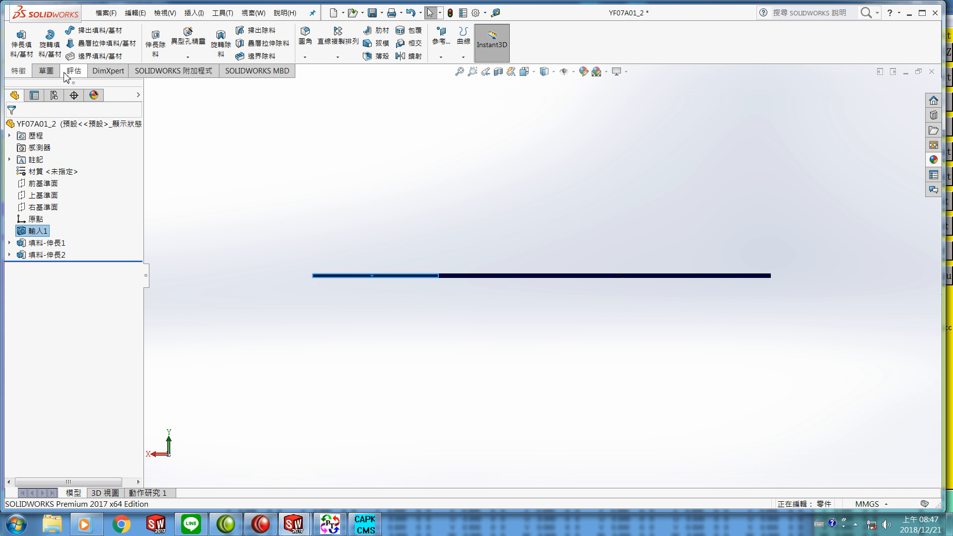
pyautogui.click(44, 71)
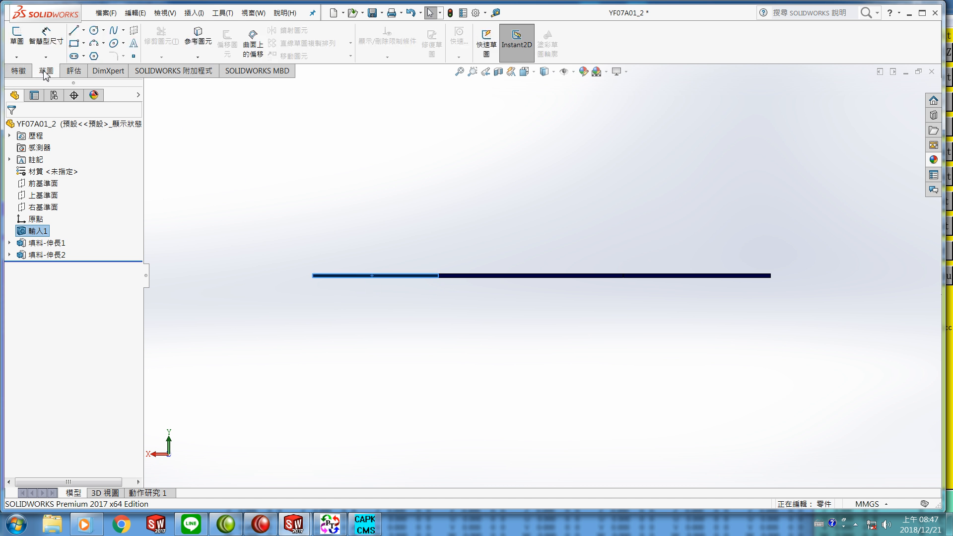
pyautogui.click(16, 38)
# Step: Offset that end face's edges into the sketch with a 0 mm offset distance
pyautogui.click(229, 45)
pyautogui.moveTo(391, 234)
pyautogui.mouseDown(button='middle')
pyautogui.moveTo(383, 262)
pyautogui.moveTo(385, 238)
pyautogui.moveTo(471, 242)
pyautogui.moveTo(533, 258)
pyautogui.mouseUp(button='middle')
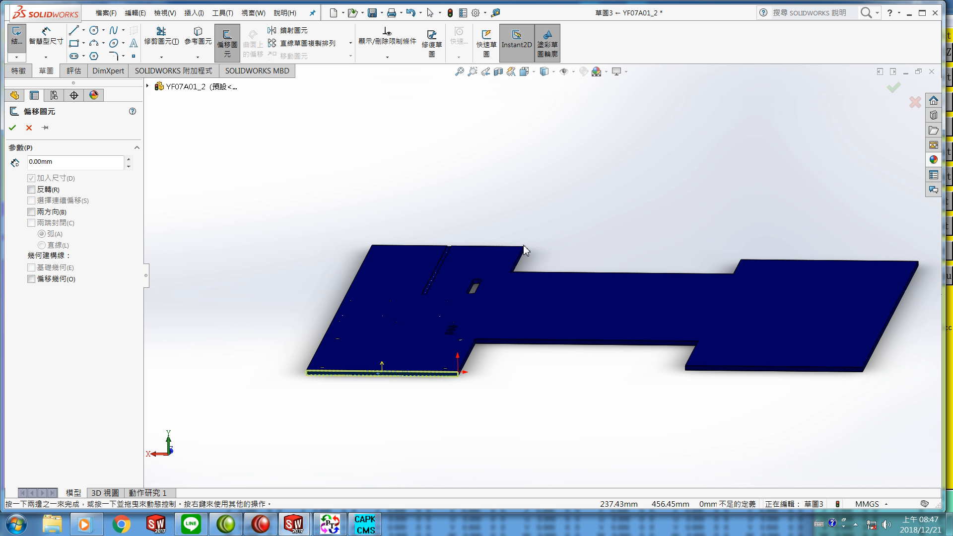
pyautogui.scroll(-5, 523, 245)
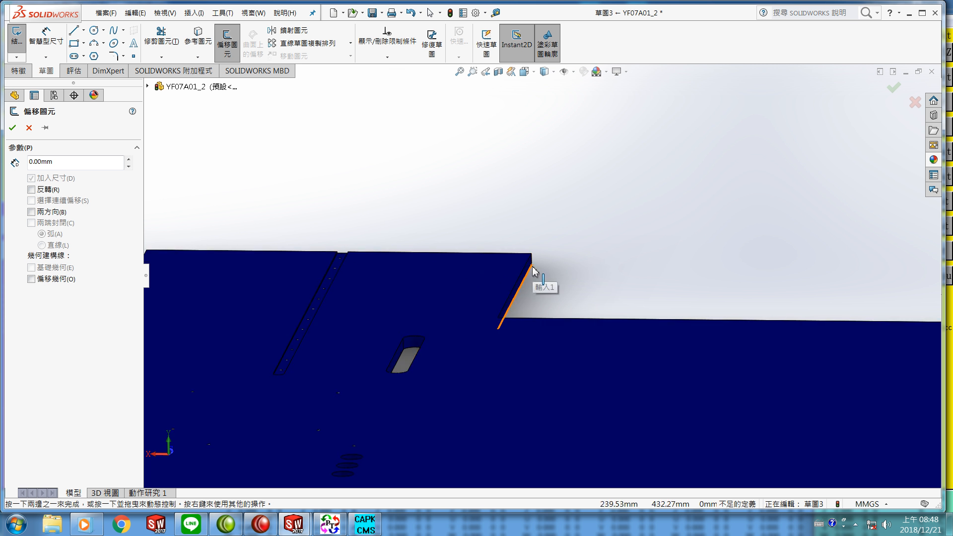
pyautogui.scroll(-1, 534, 268)
pyautogui.scroll(-1, 533, 268)
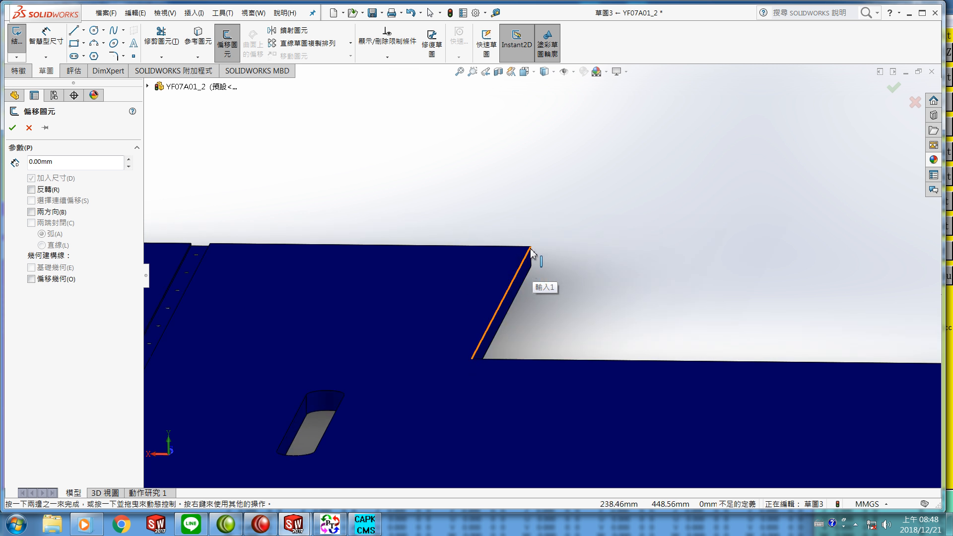
pyautogui.moveTo(472, 269); pyautogui.dragTo(490, 267, button='middle')
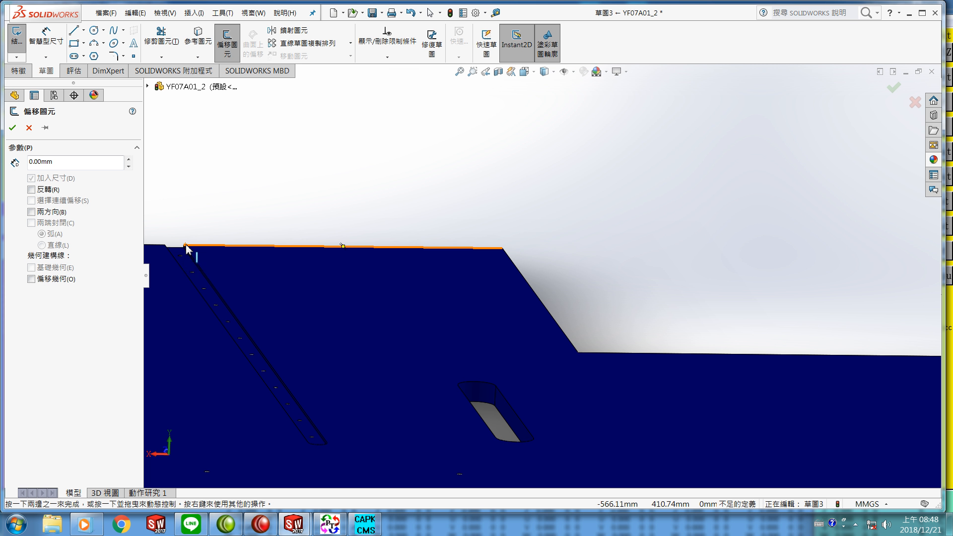
pyautogui.click(186, 247)
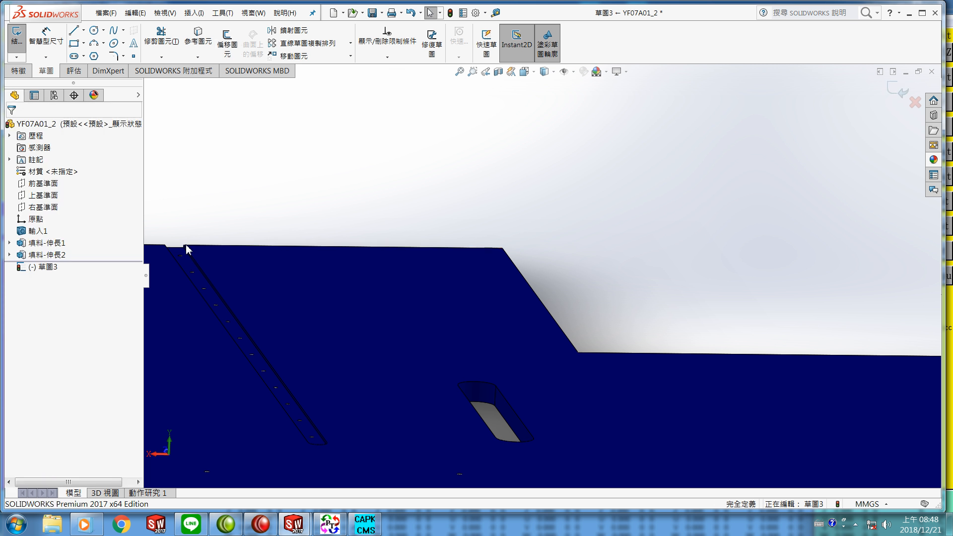
# Step: Extrude the new sketch as a boss up to the far corner vertex of the plate, filling the second notch
pyautogui.scroll(-3, 238, 282)
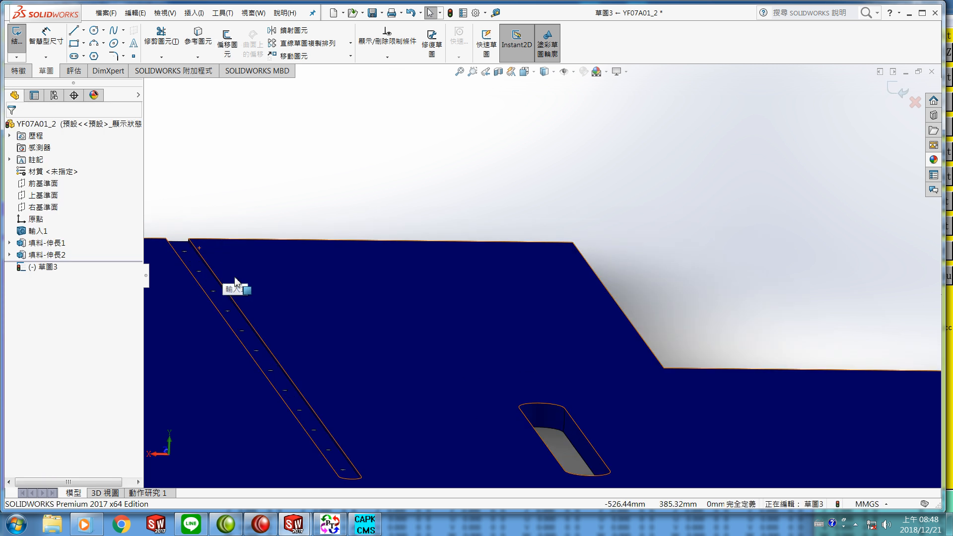
pyautogui.scroll(5, 250, 284)
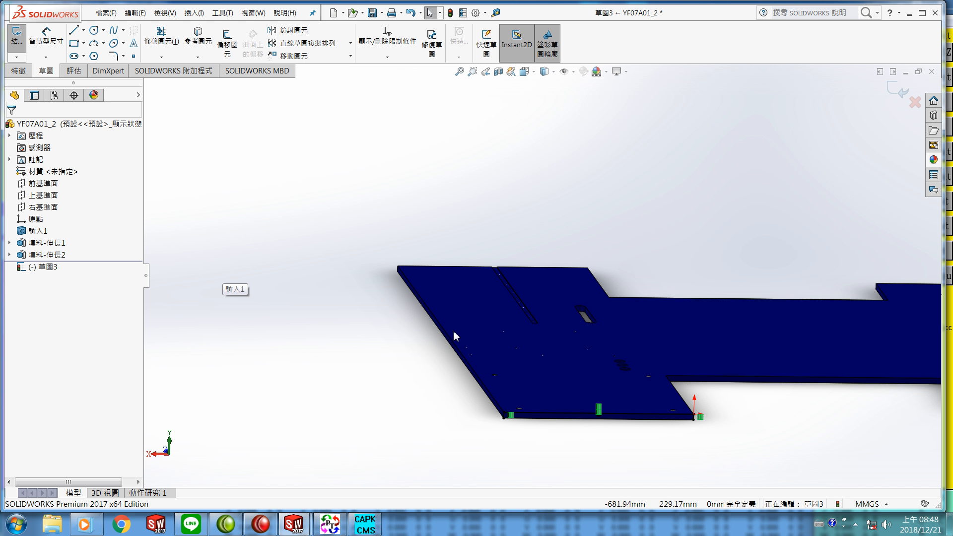
pyautogui.click(14, 72)
pyautogui.click(22, 49)
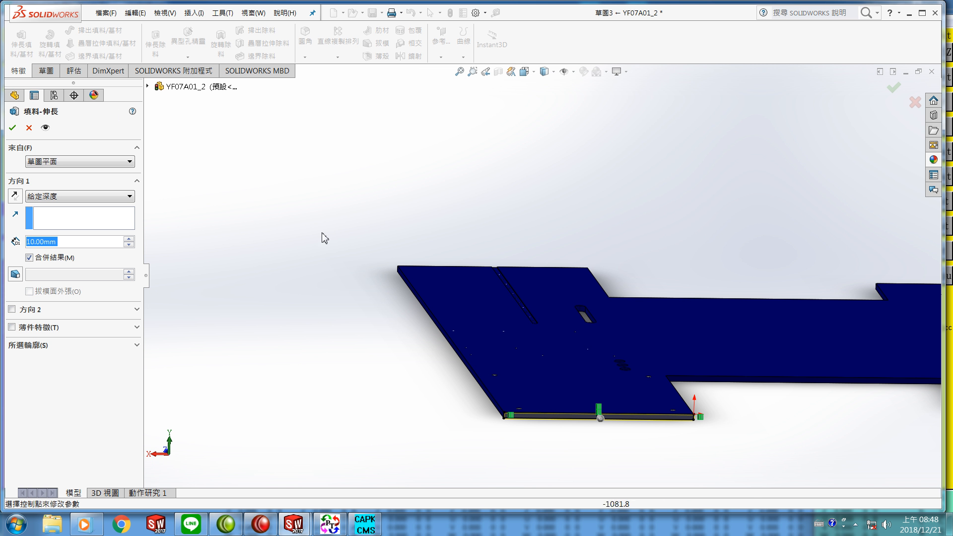
pyautogui.click(397, 266)
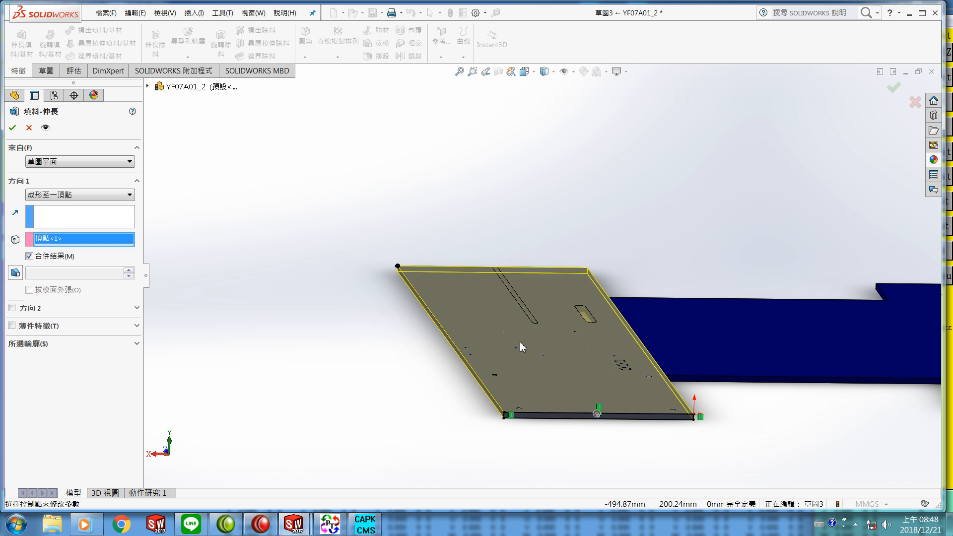
pyautogui.moveTo(514, 355); pyautogui.dragTo(453, 374, button='middle')
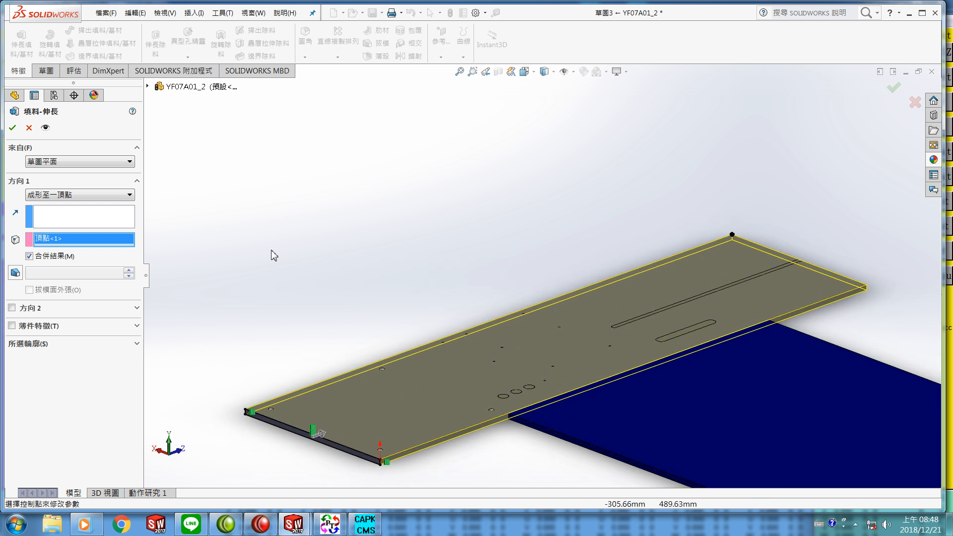
pyautogui.click(12, 128)
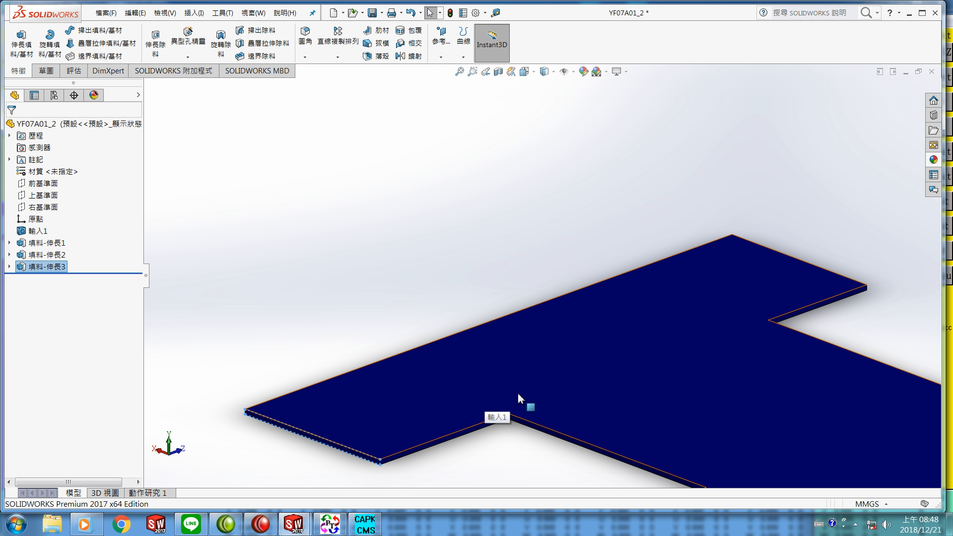
# Step: Save the modified base plate part
pyautogui.scroll(5, 518, 399)
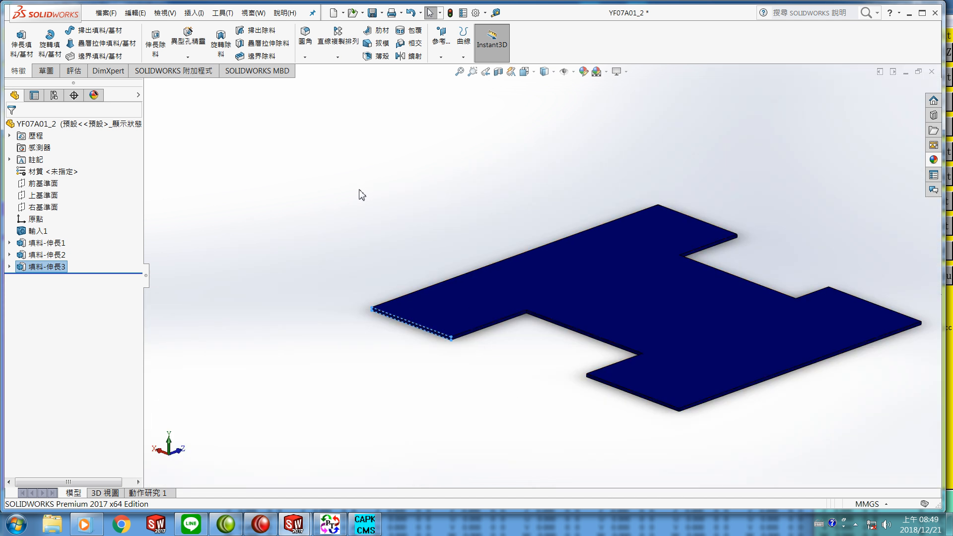
pyautogui.click(106, 13)
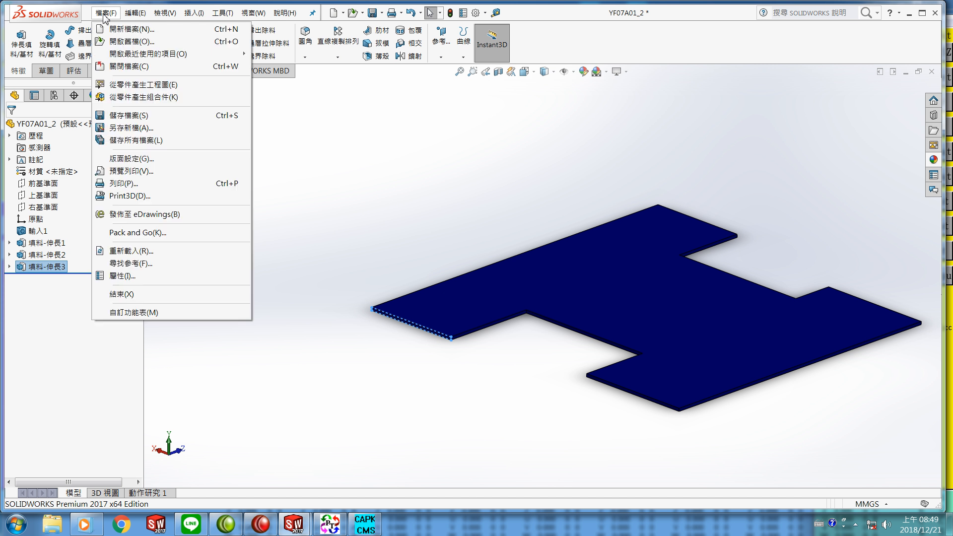
pyautogui.click(123, 117)
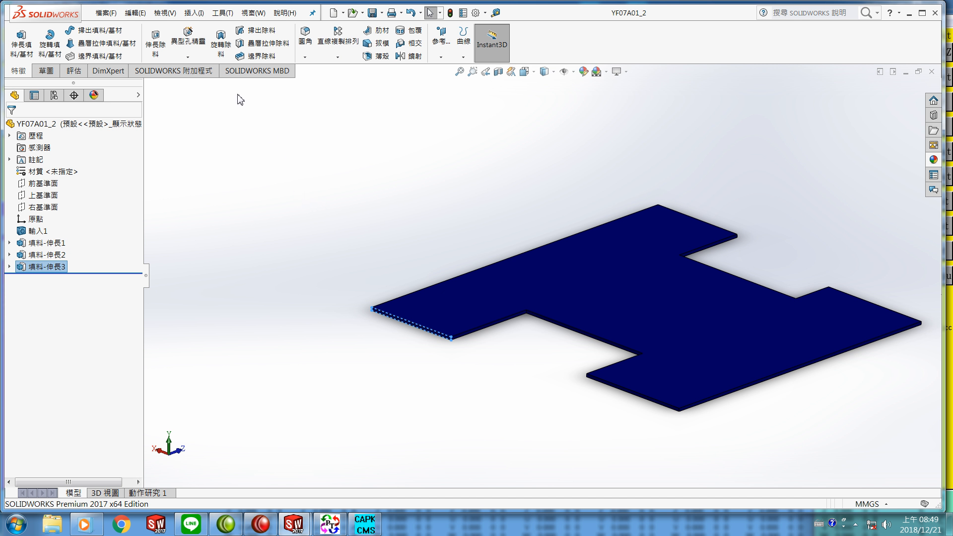
# Step: Close the part file and decline rebuilding the models in the assembly
pyautogui.click(106, 14)
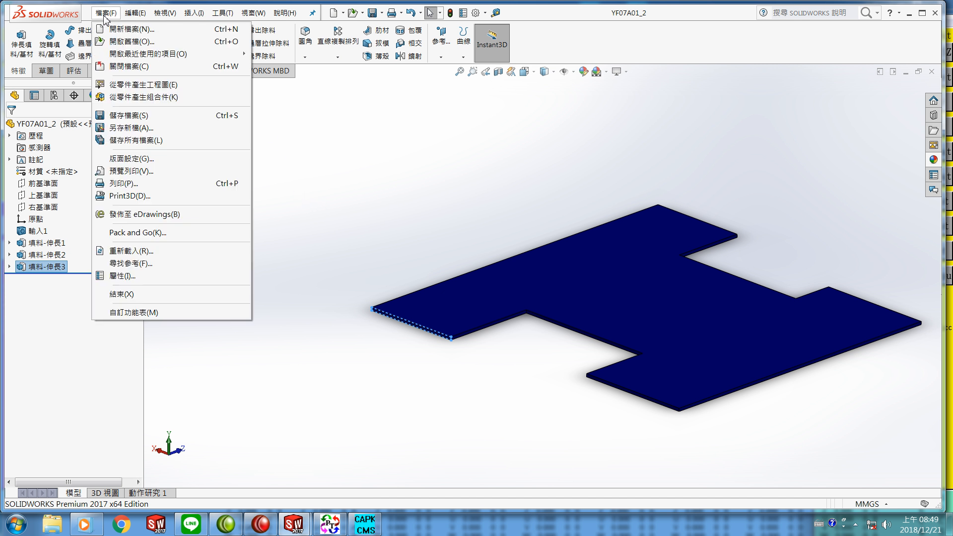
pyautogui.click(124, 66)
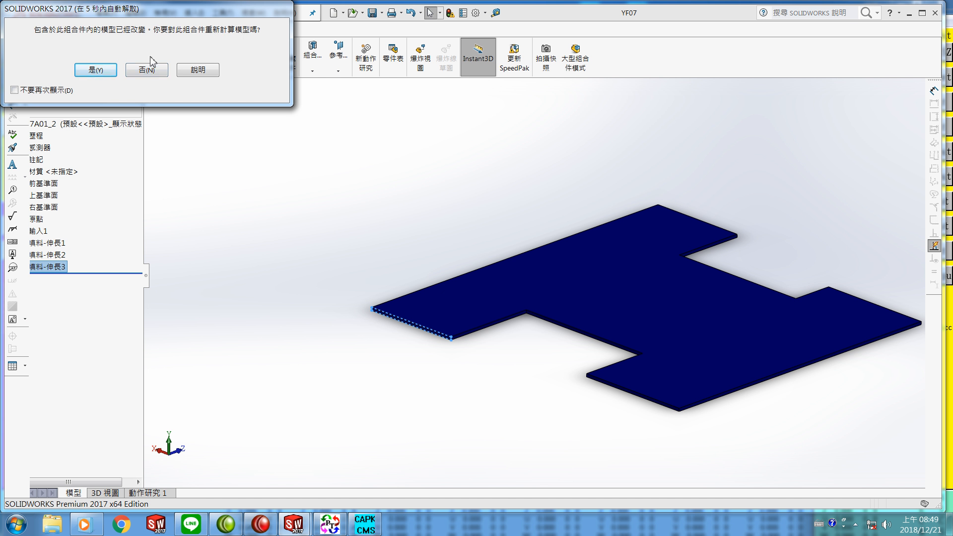
pyautogui.click(148, 71)
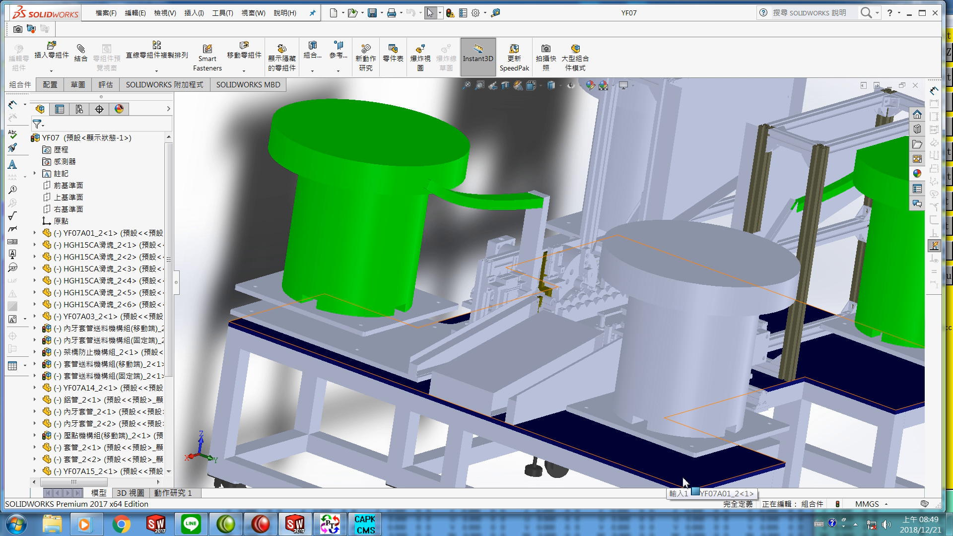
pyautogui.scroll(-3, 552, 299)
pyautogui.scroll(-5, 550, 298)
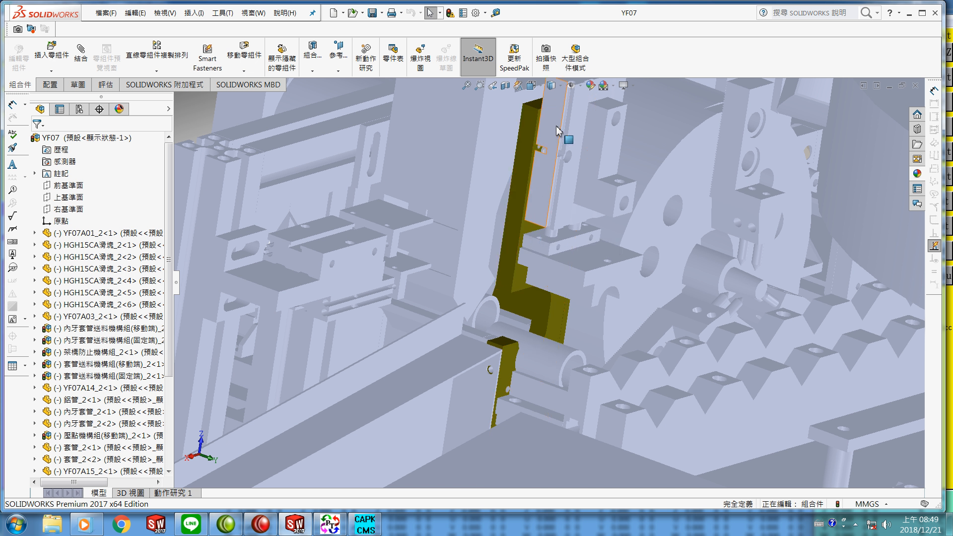
# Step: Open the YF07D02_2 part from the assembly in its own window and decline feature recognition
pyautogui.rightClick(527, 229)
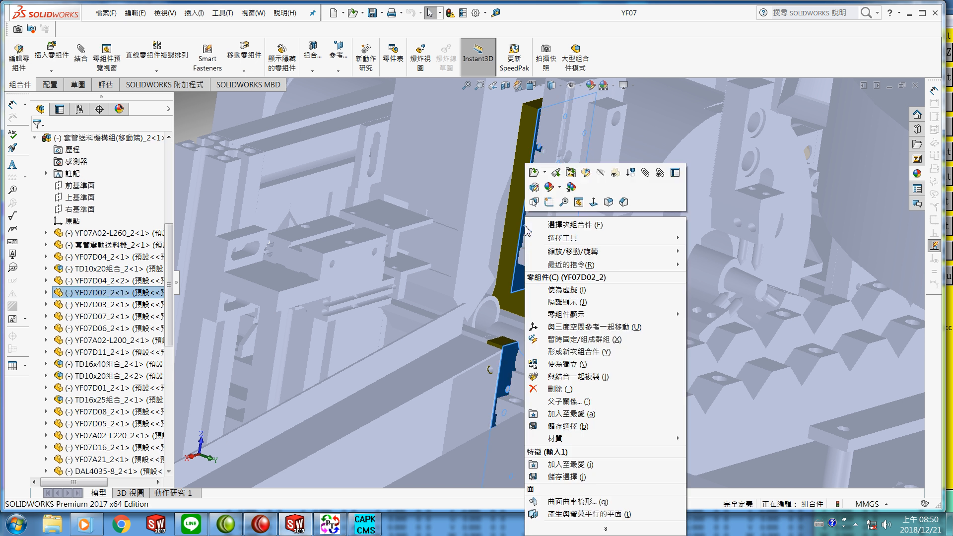
pyautogui.click(535, 174)
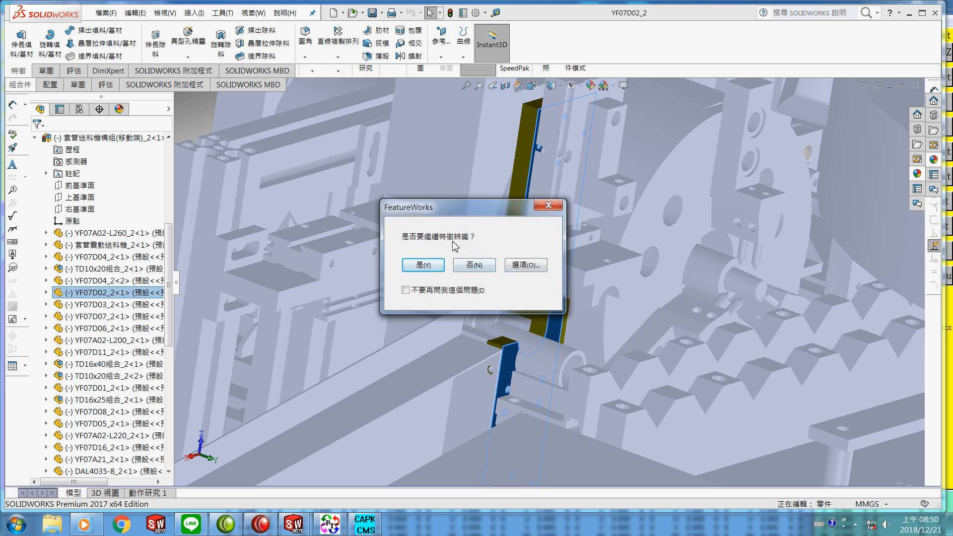
pyautogui.click(475, 266)
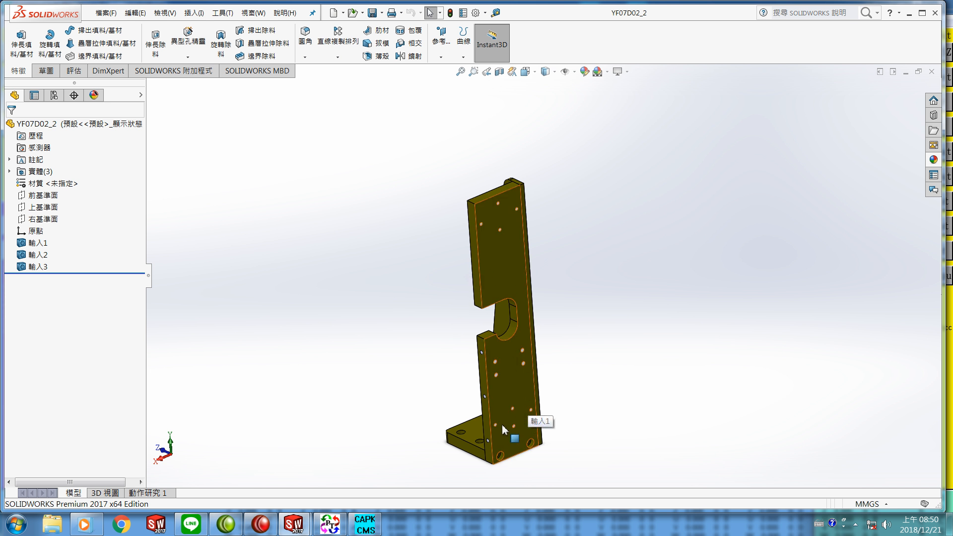
# Step: Start a new sketch on the narrow end face of the bracket's foot, viewed normal to it
pyautogui.moveTo(440, 404); pyautogui.dragTo(453, 438, button='middle')
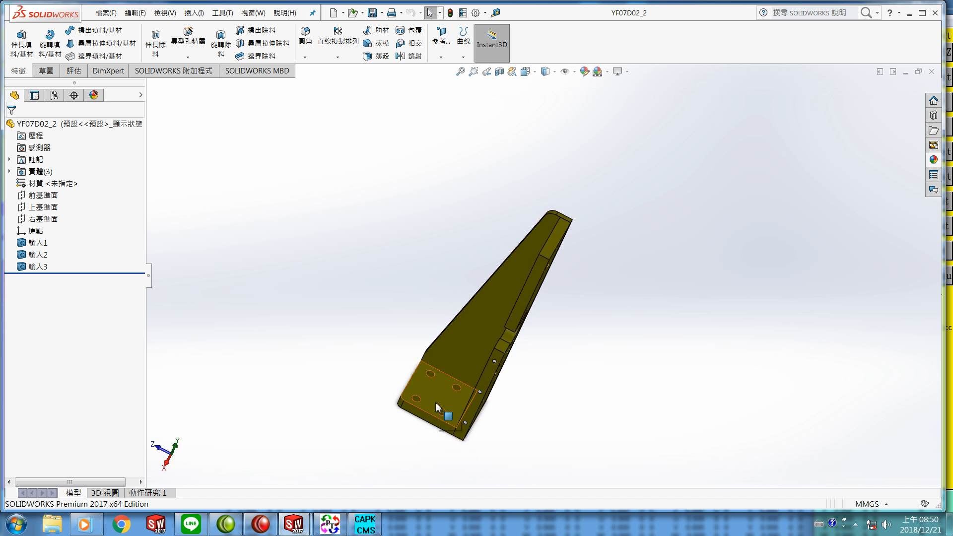
pyautogui.scroll(2, 433, 395)
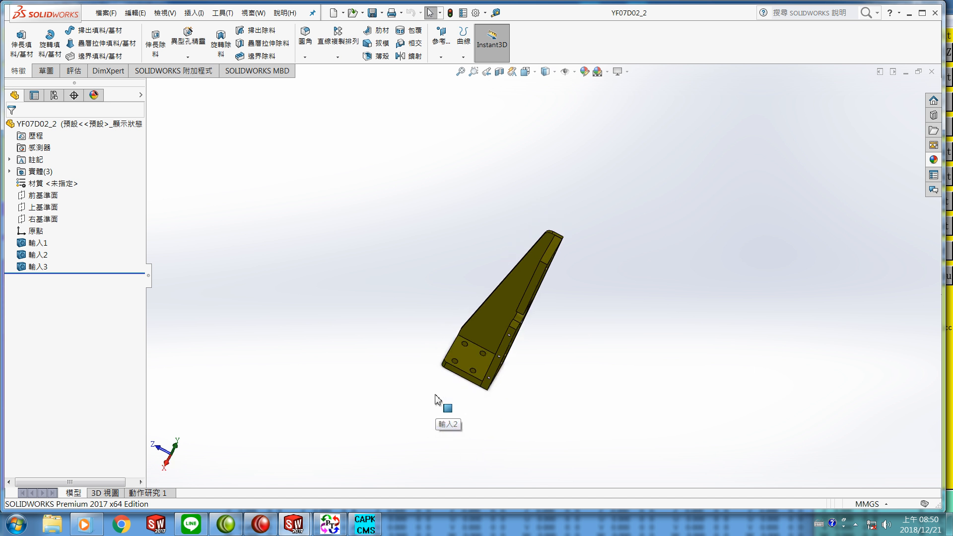
pyautogui.scroll(-2, 469, 381)
pyautogui.scroll(-3, 475, 333)
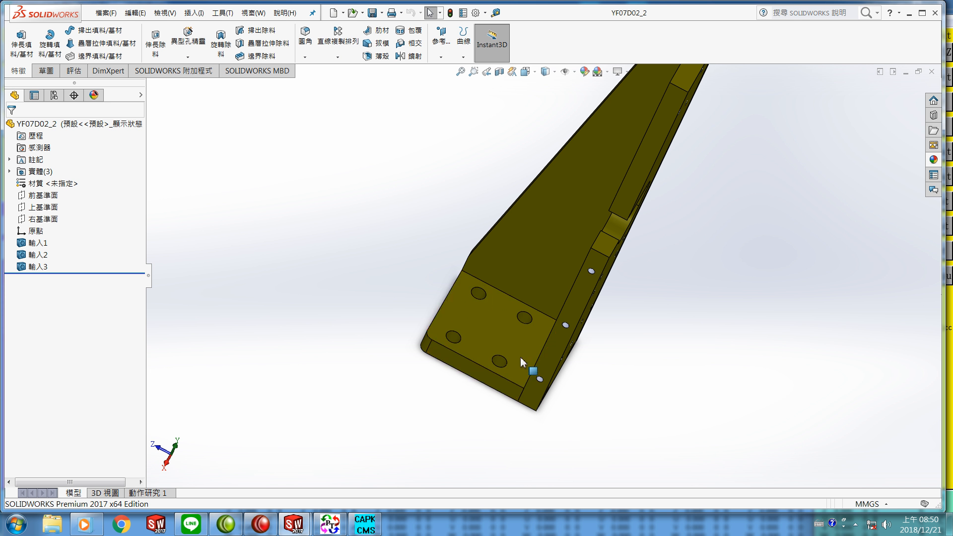
pyautogui.rightClick(472, 376)
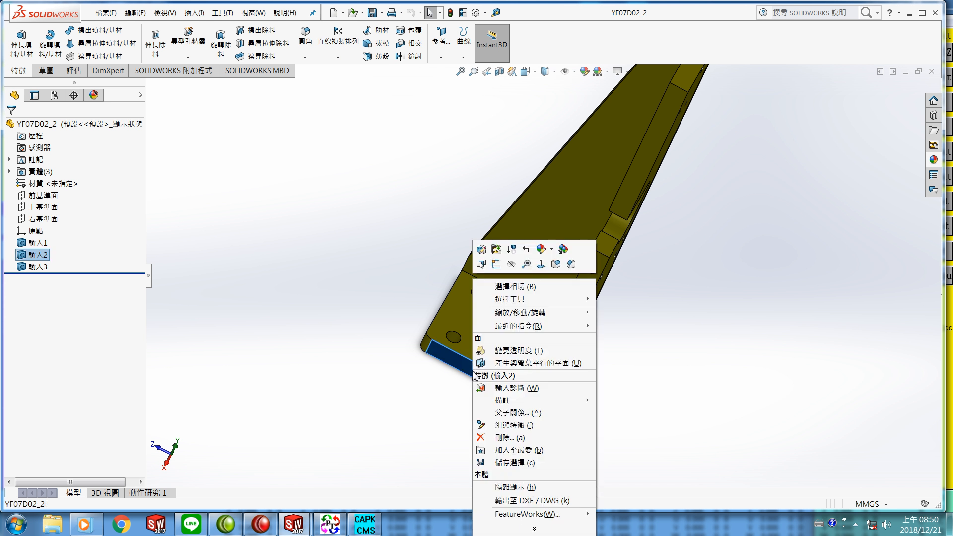
pyautogui.click(541, 264)
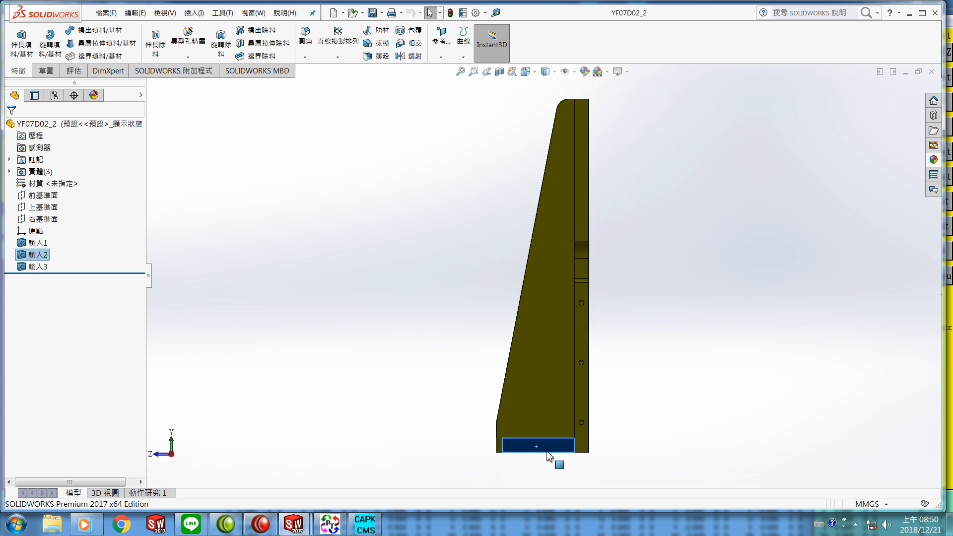
pyautogui.click(47, 71)
pyautogui.click(17, 44)
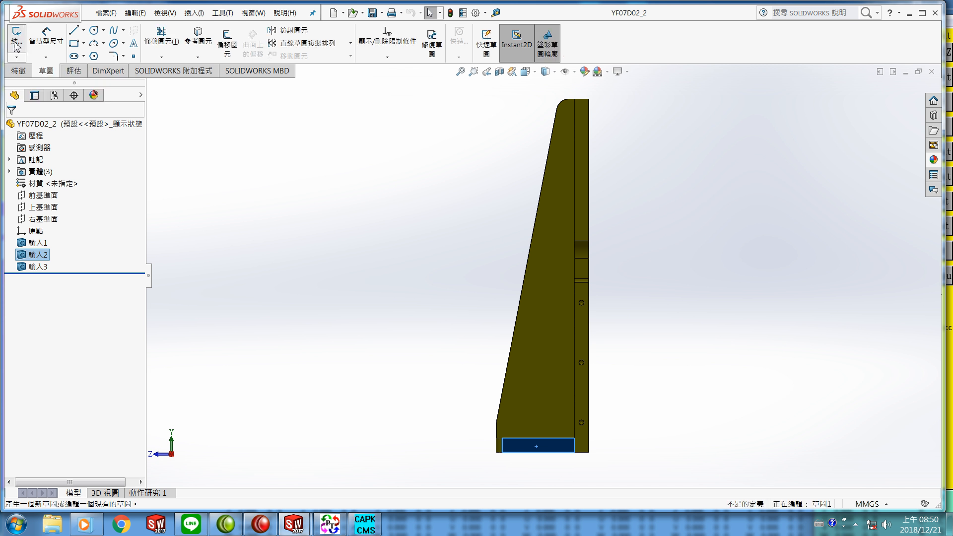
# Step: Offset the foot end face's edges into the sketch with a 0 mm offset distance
pyautogui.click(230, 48)
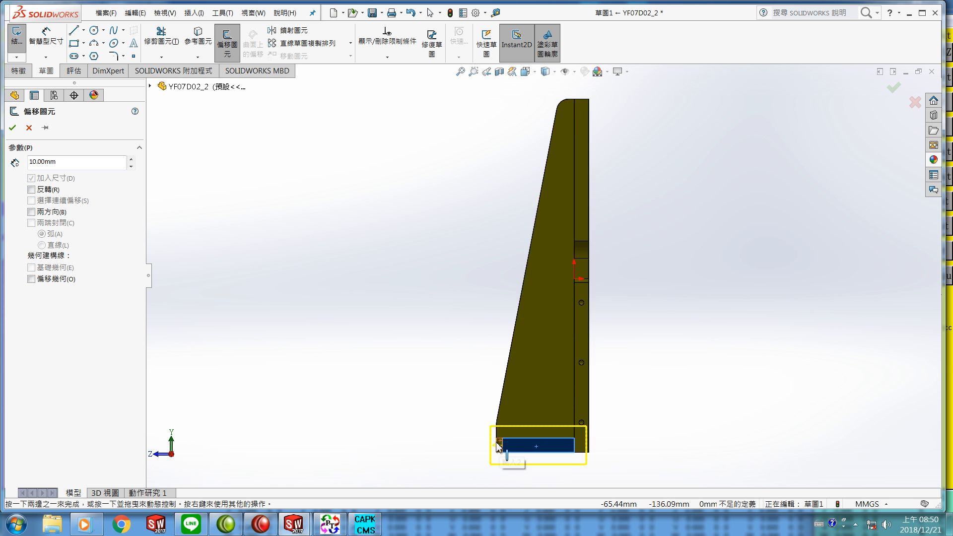
pyautogui.doubleClick(72, 160)
pyautogui.write('0')
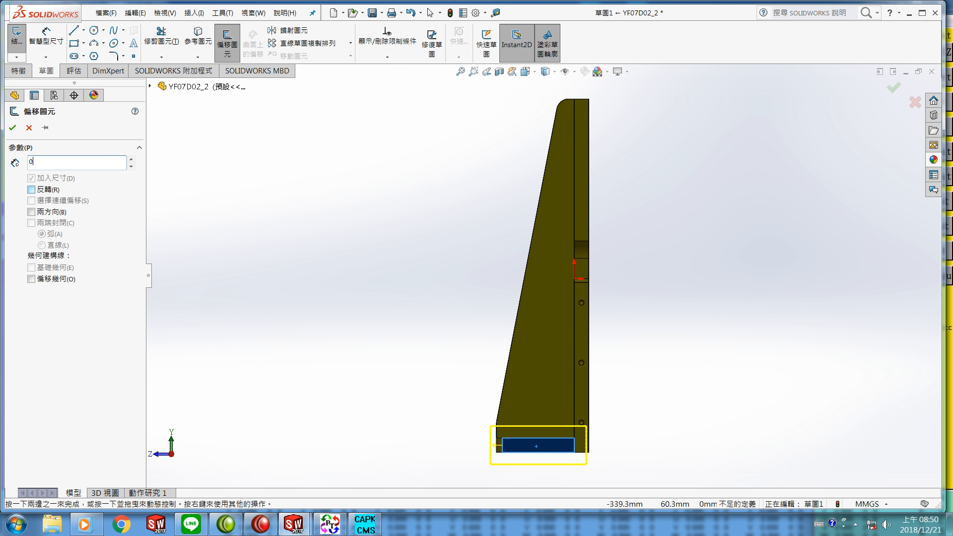
pyautogui.press('Return')
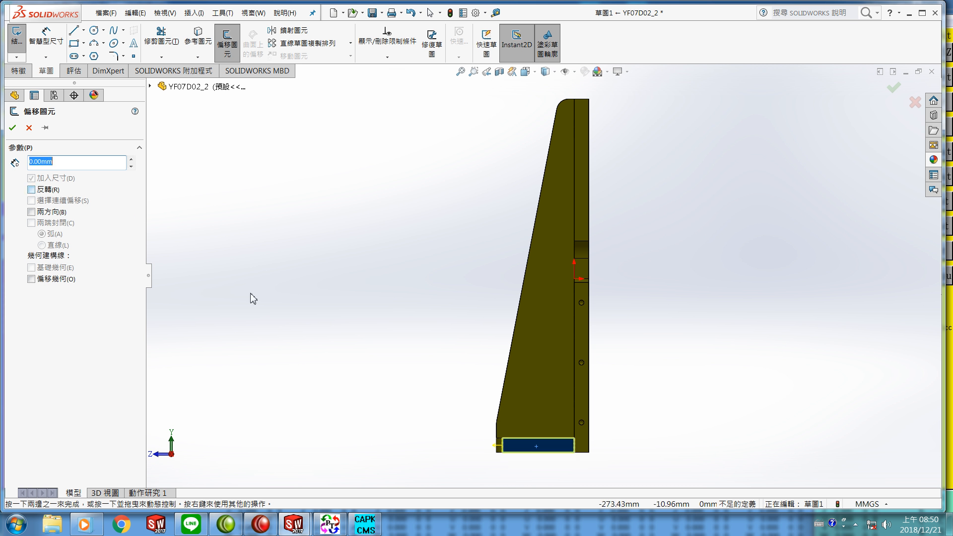
pyautogui.click(13, 129)
# Step: Extrude the foot sketch as a boss up to the far corner vertex of the foot, filling its notch
pyautogui.moveTo(266, 204); pyautogui.dragTo(355, 230, button='middle')
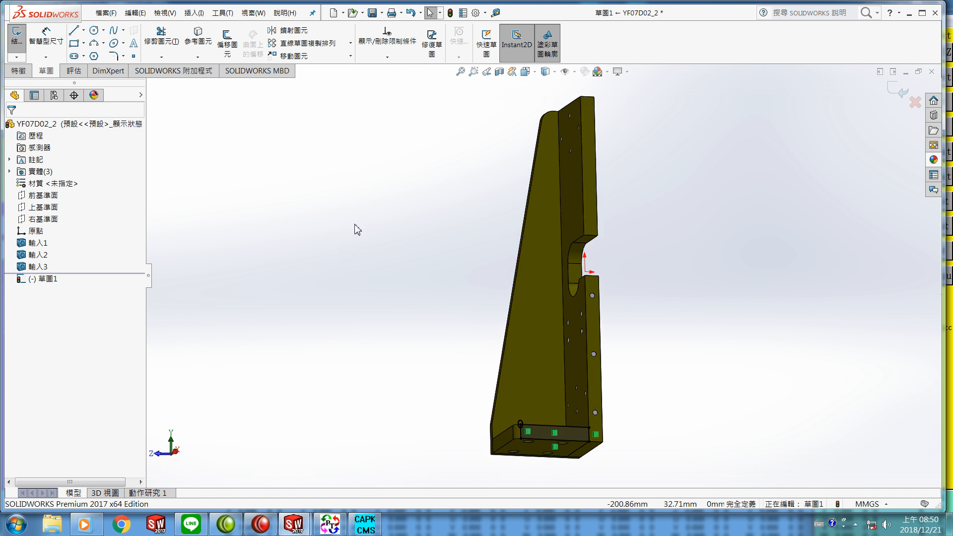
pyautogui.click(18, 73)
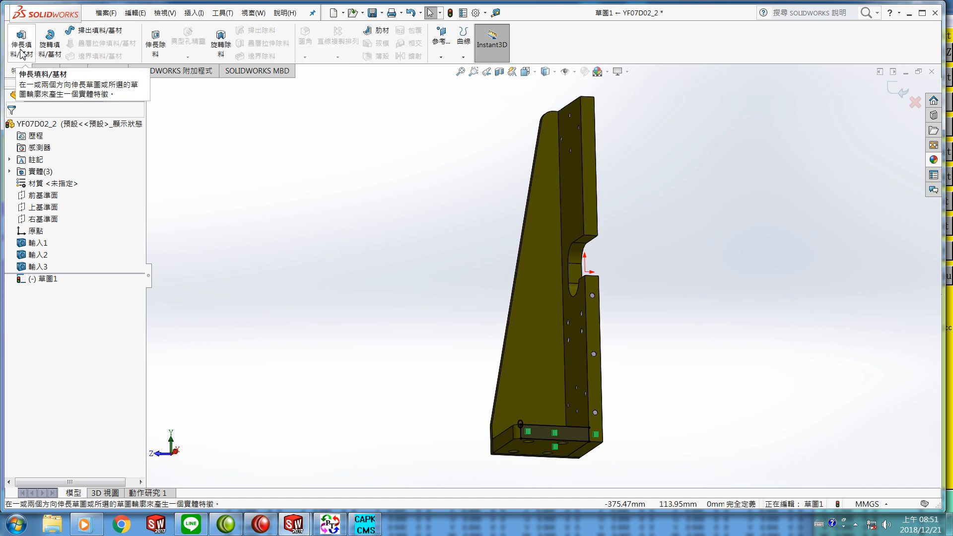
pyautogui.click(21, 48)
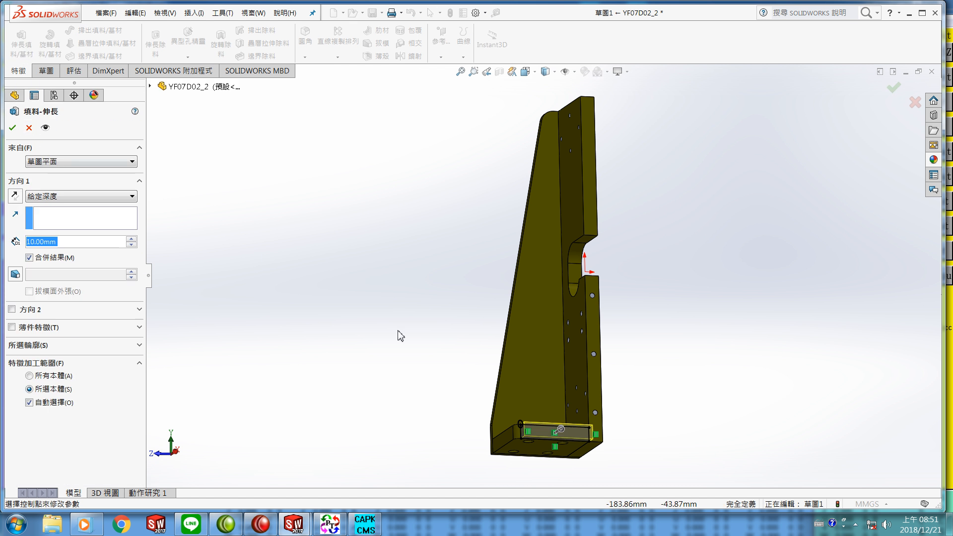
pyautogui.scroll(-3, 457, 405)
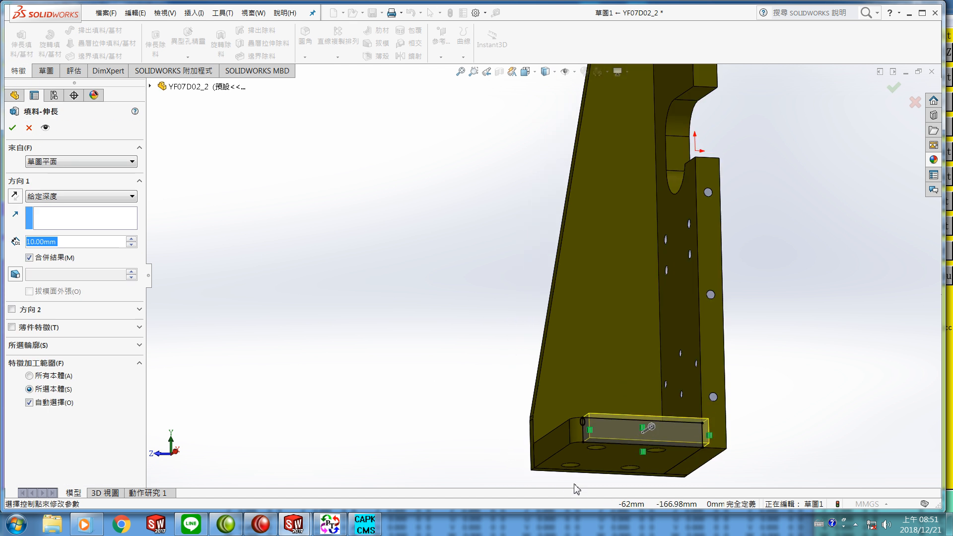
pyautogui.scroll(-4, 521, 467)
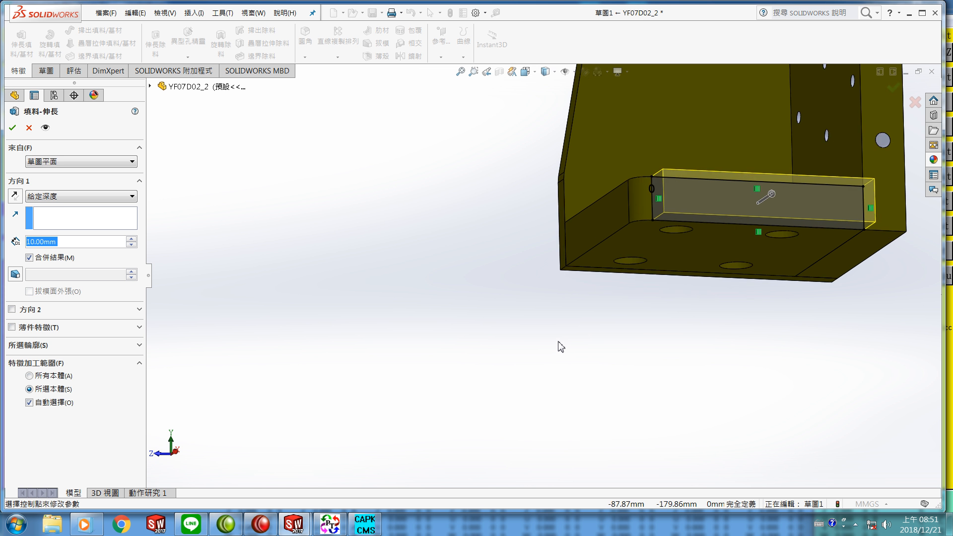
pyautogui.scroll(-2, 560, 347)
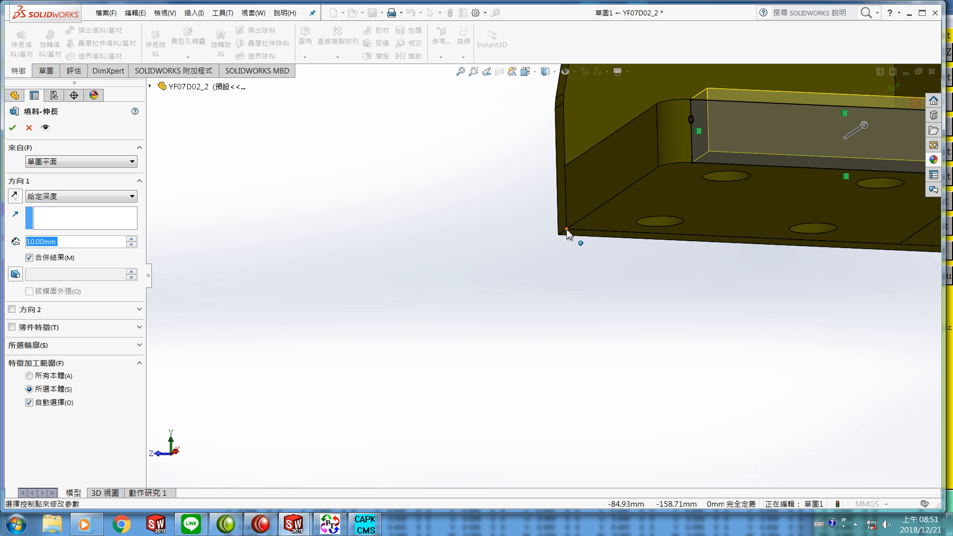
pyautogui.click(567, 230)
pyautogui.moveTo(607, 283); pyautogui.dragTo(562, 379, button='middle')
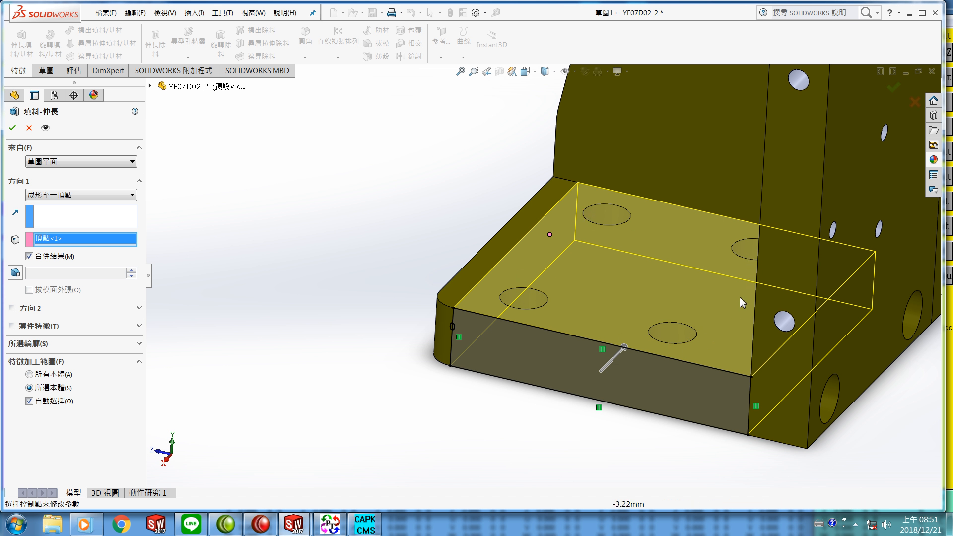
pyautogui.click(14, 128)
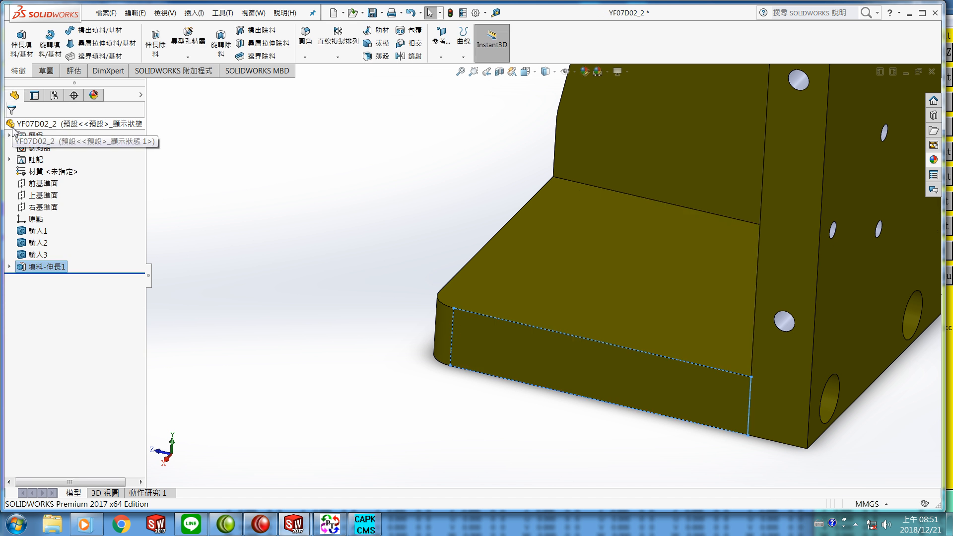
# Step: Start a sketch on the bracket's top end face and offset its edges into it with a 0 mm offset
pyautogui.click(285, 265)
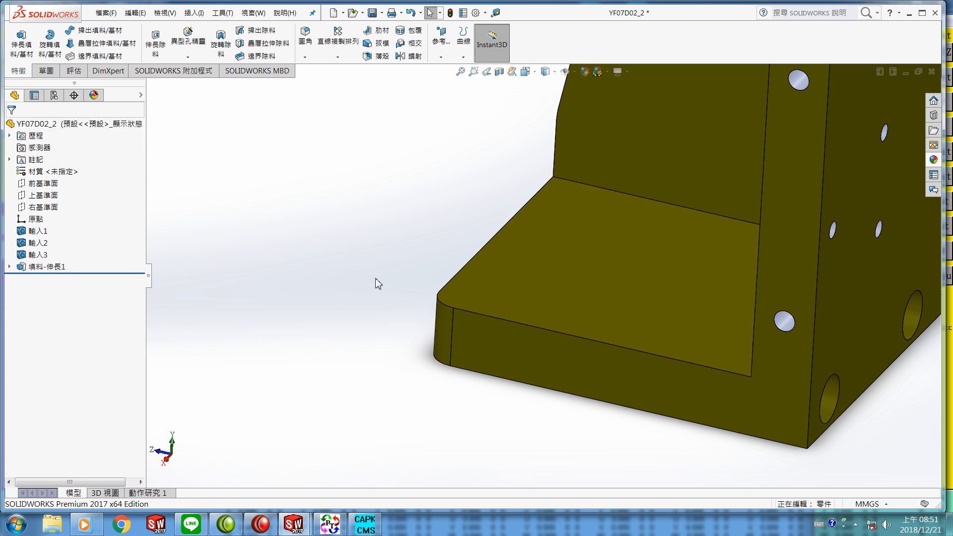
pyautogui.scroll(5, 342, 285)
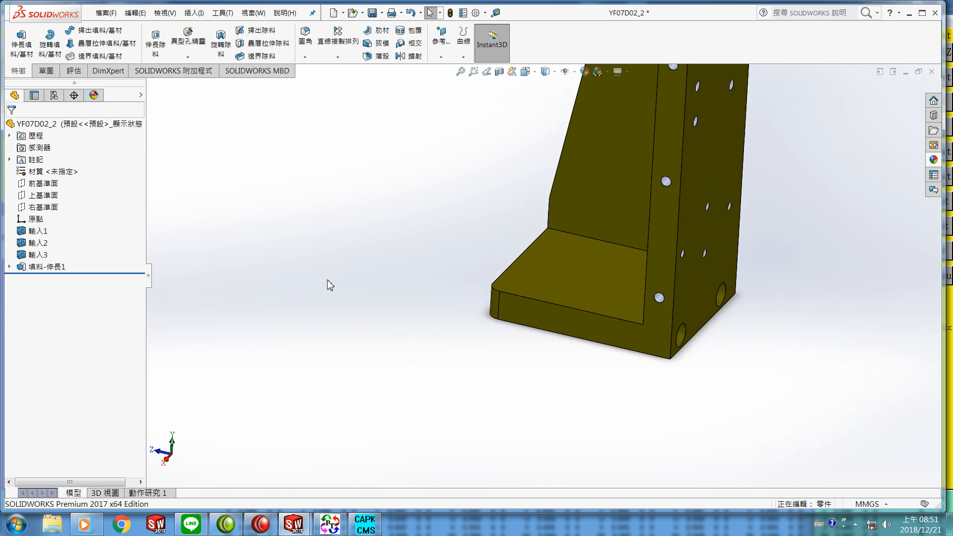
pyautogui.scroll(3, 332, 294)
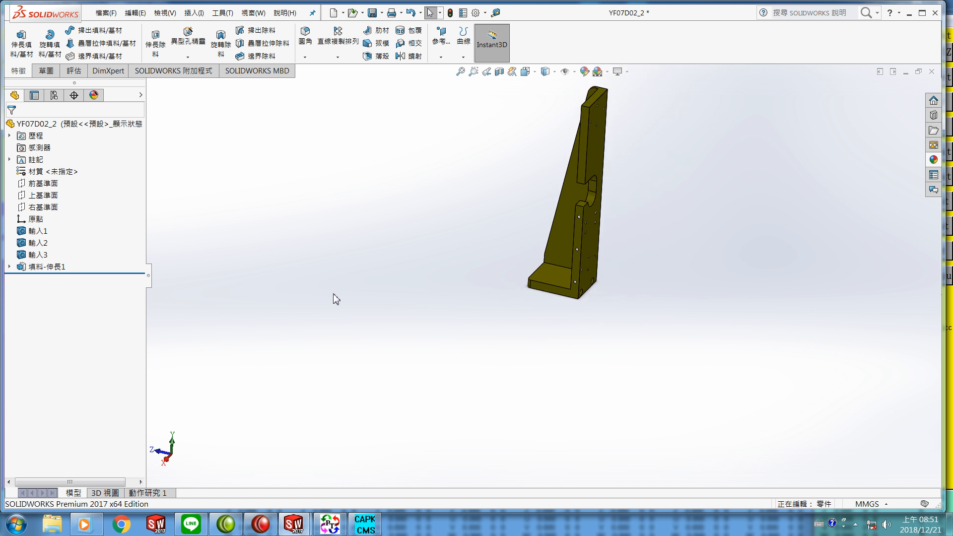
pyautogui.moveTo(647, 234); pyautogui.dragTo(606, 231, button='middle')
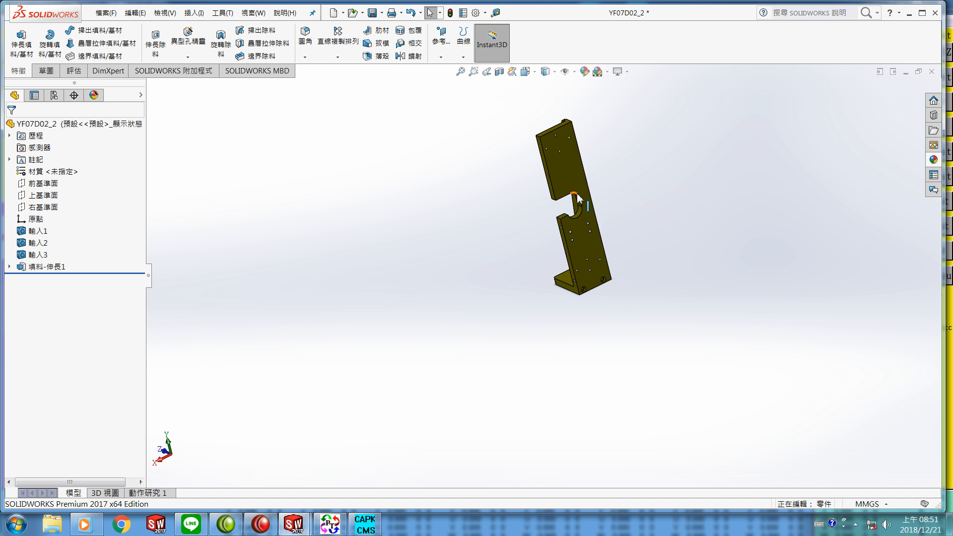
pyautogui.scroll(-5, 551, 164)
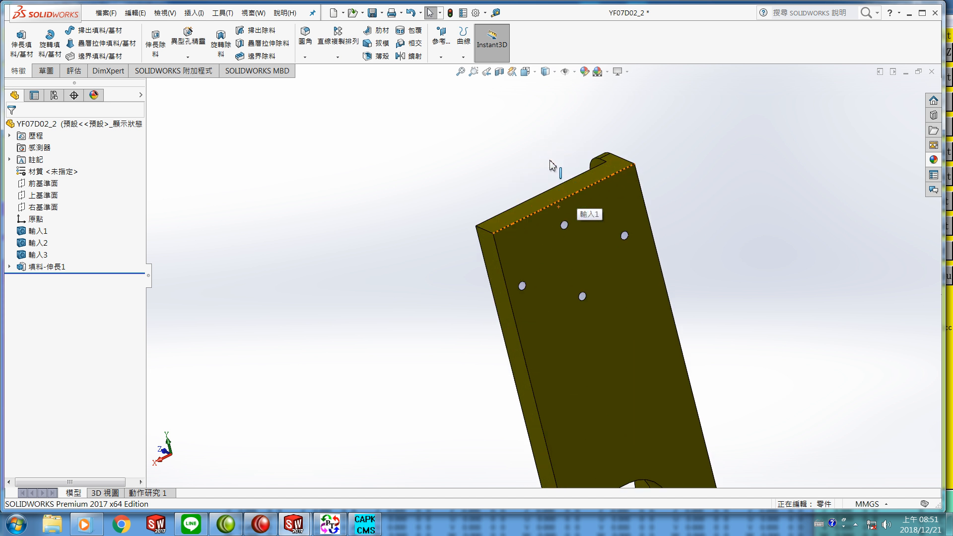
pyautogui.rightClick(559, 197)
pyautogui.click(627, 177)
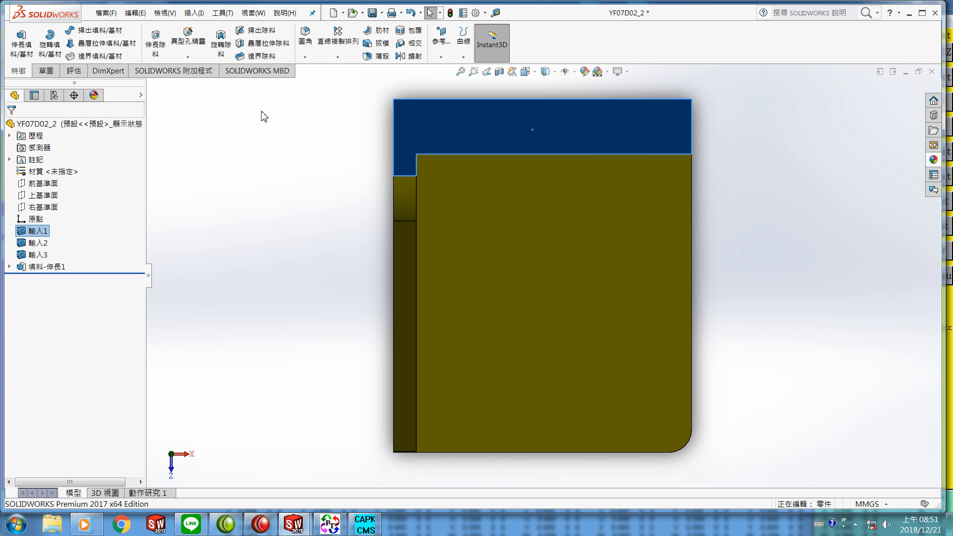
pyautogui.click(47, 73)
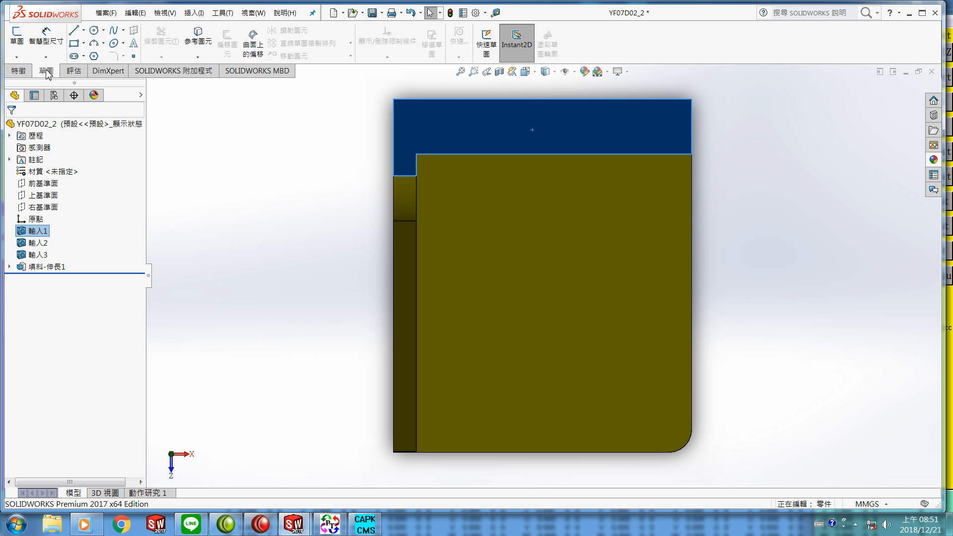
pyautogui.click(19, 44)
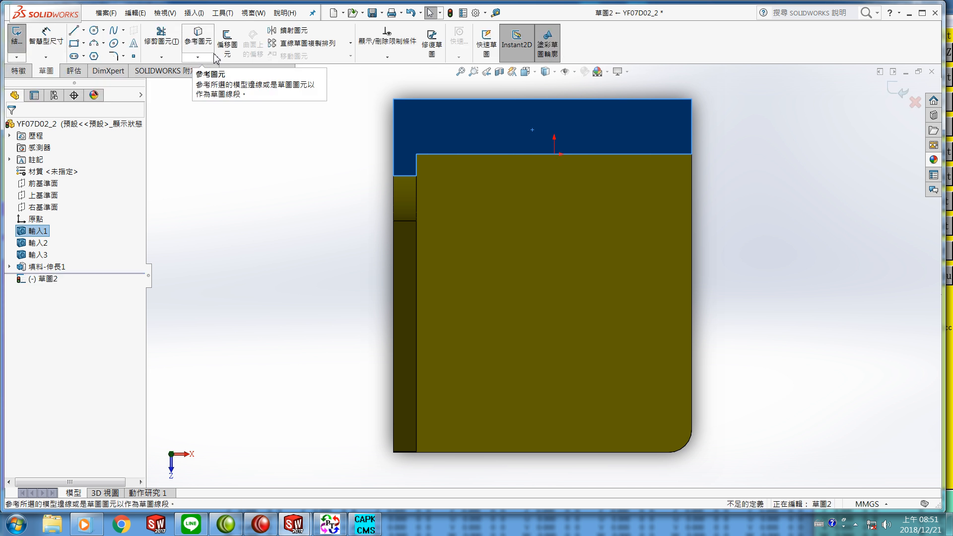
pyautogui.click(228, 46)
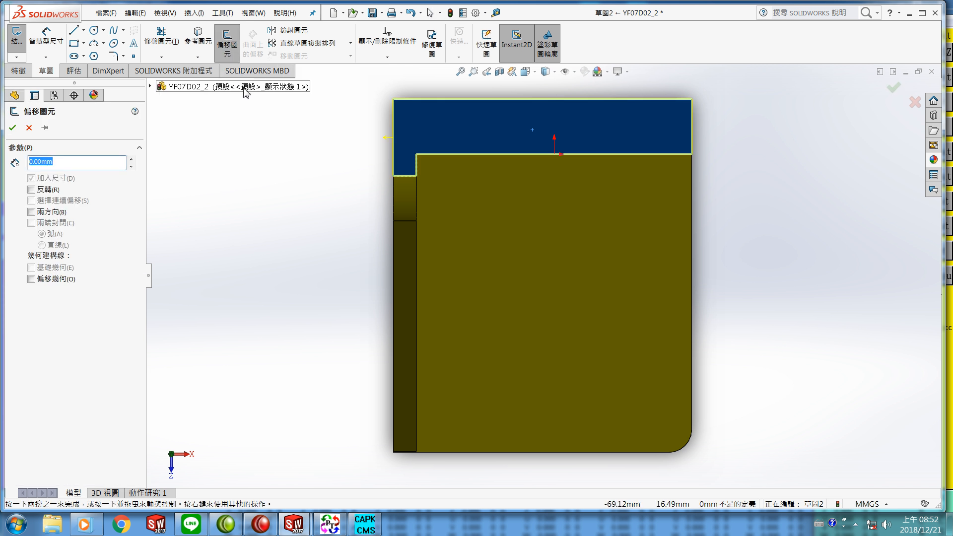
pyautogui.click(12, 128)
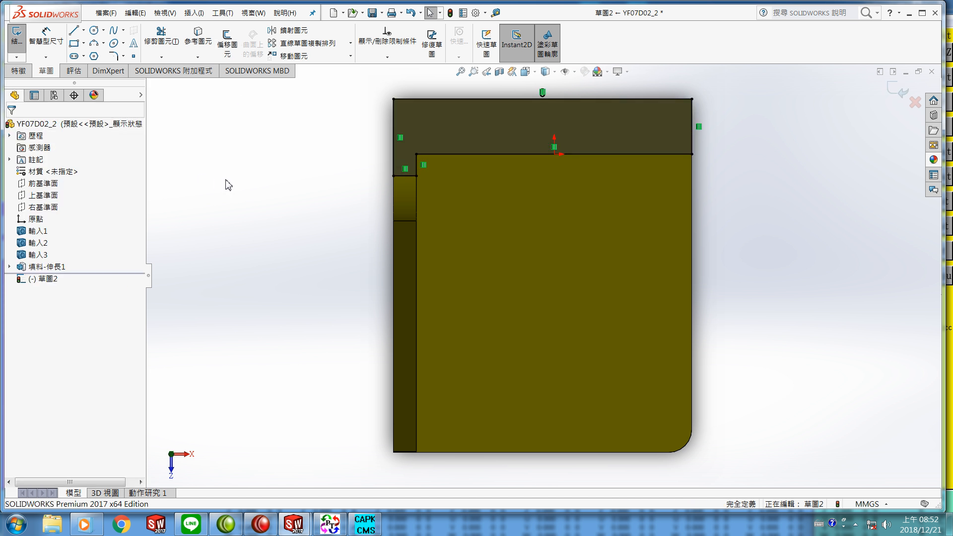
# Step: Extrude the top sketch as a boss up to the far corner vertex, filling the upper notch of the bracket
pyautogui.click(18, 71)
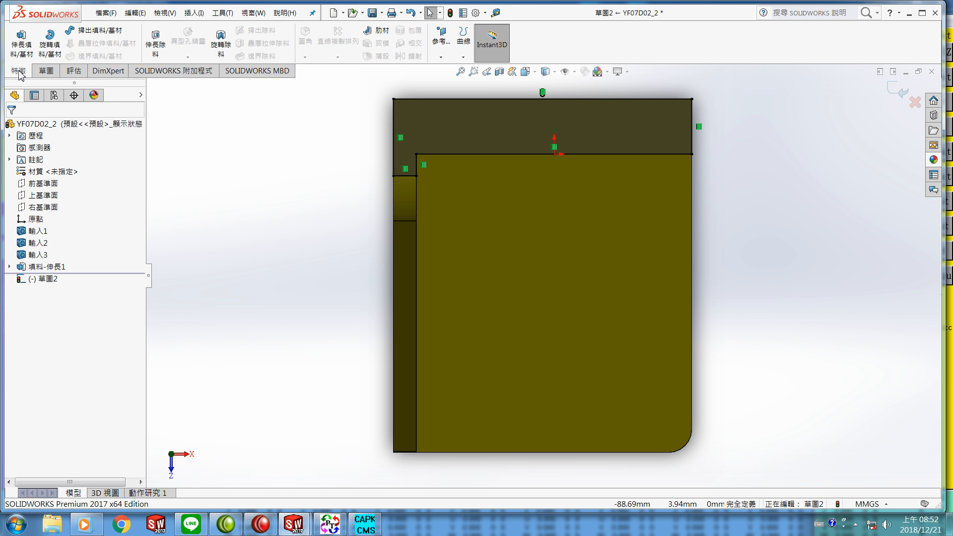
pyautogui.click(21, 44)
pyautogui.moveTo(293, 190); pyautogui.dragTo(292, 210, button='middle')
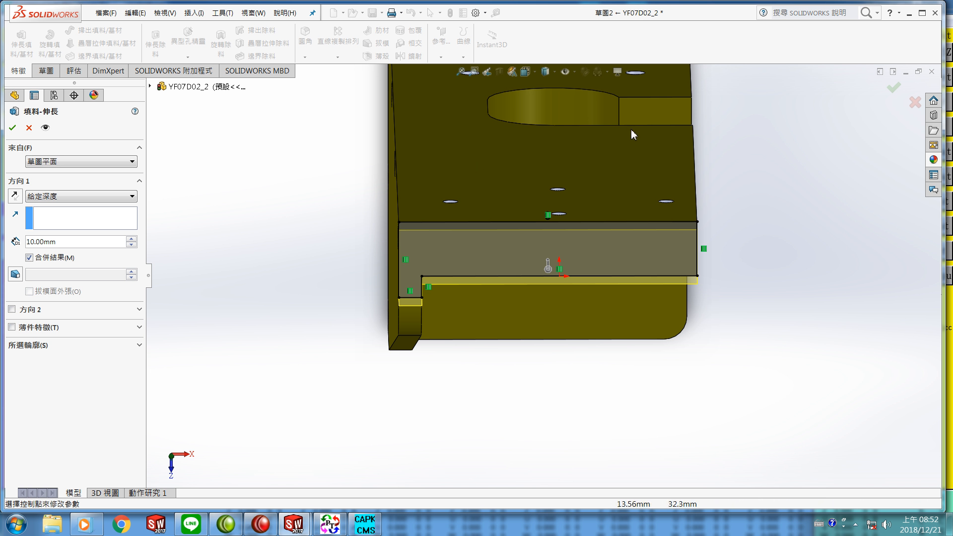
pyautogui.click(693, 127)
pyautogui.moveTo(504, 355); pyautogui.dragTo(514, 430, button='middle')
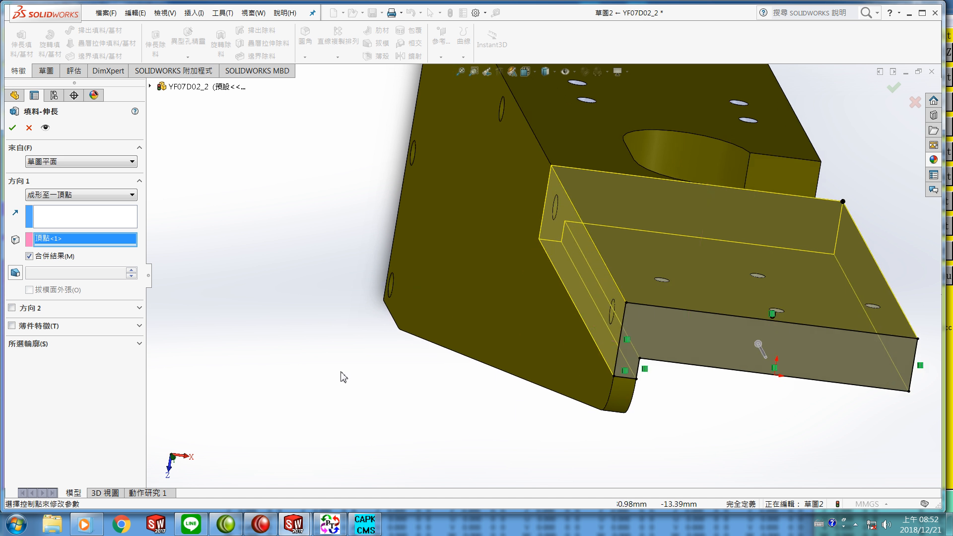
pyautogui.click(16, 129)
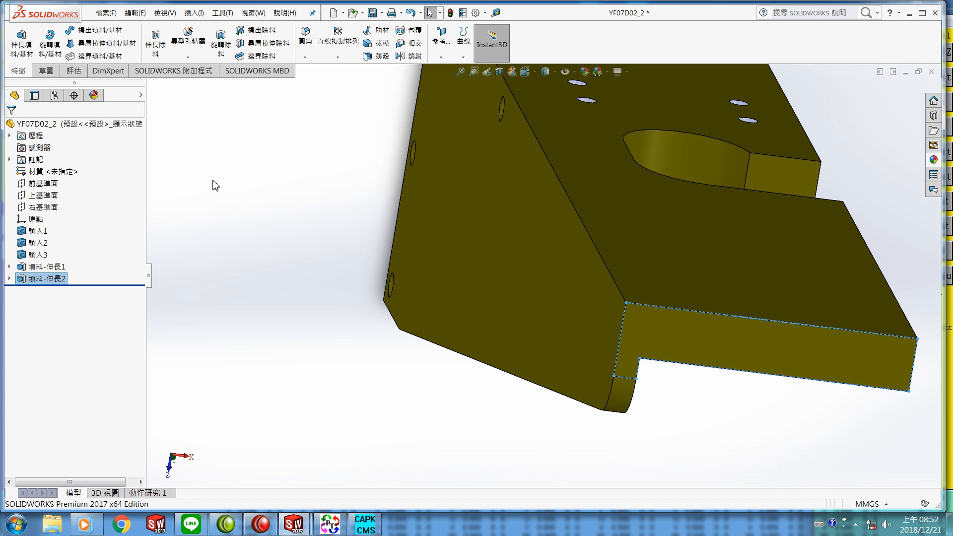
pyautogui.click(306, 214)
pyautogui.moveTo(278, 227); pyautogui.dragTo(298, 313, button='middle')
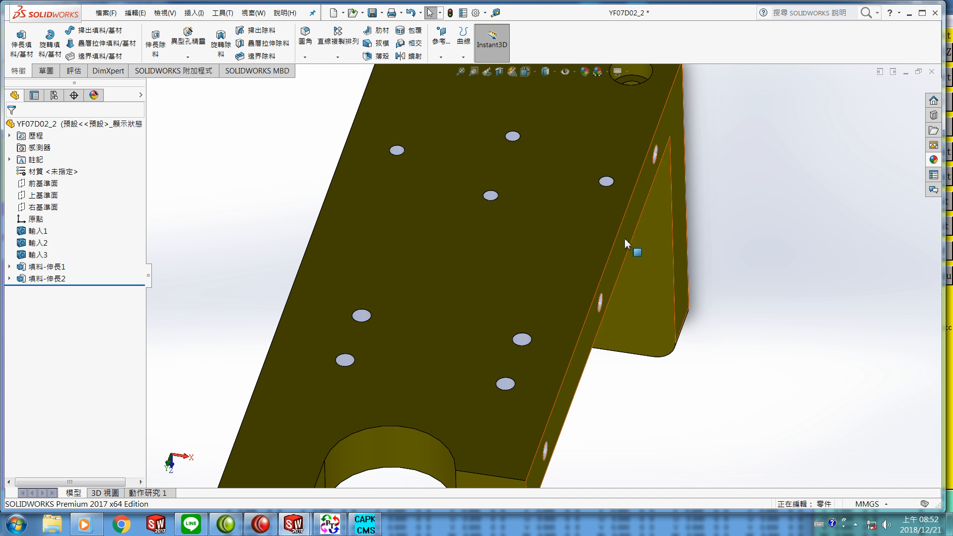
# Step: Start a new sketch on the bracket's long side face, viewed normal to it
pyautogui.click(541, 460)
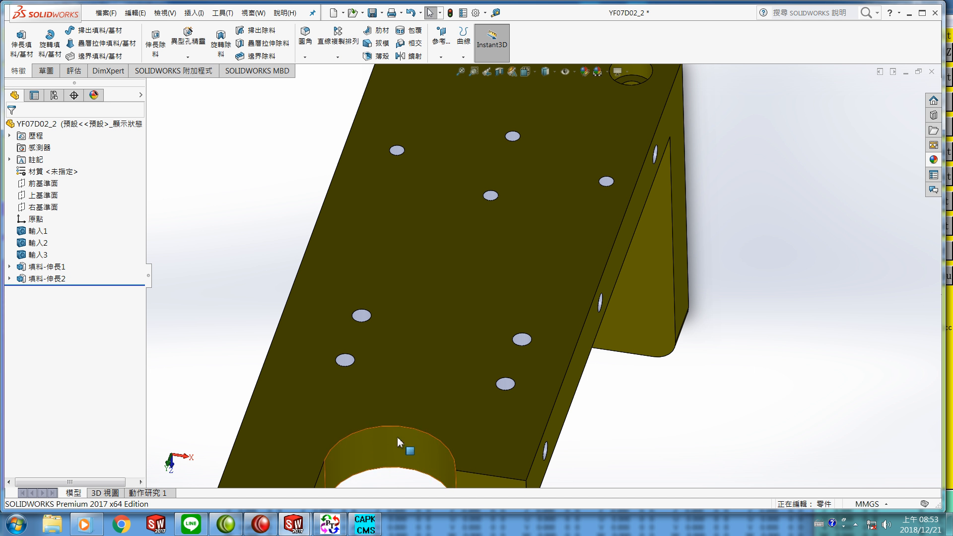
pyautogui.rightClick(611, 269)
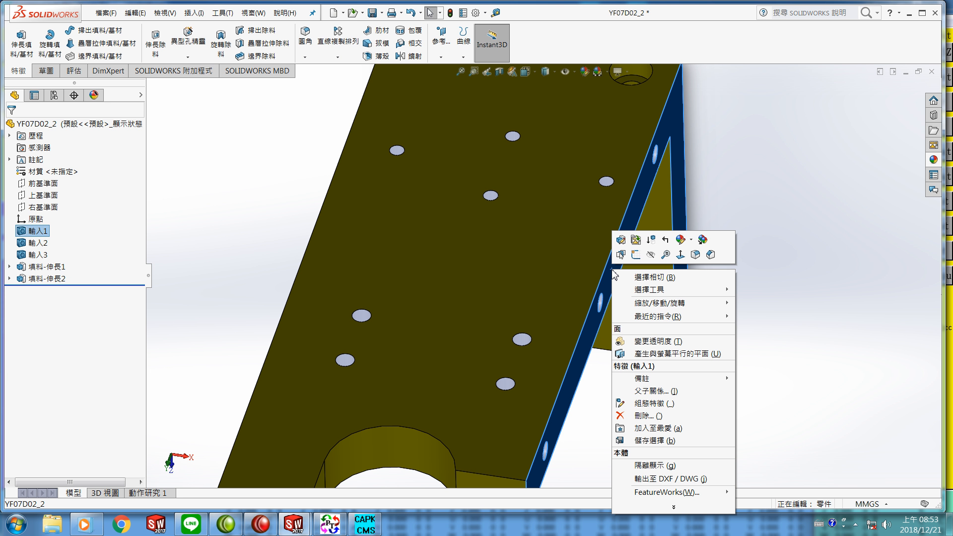
pyautogui.click(679, 255)
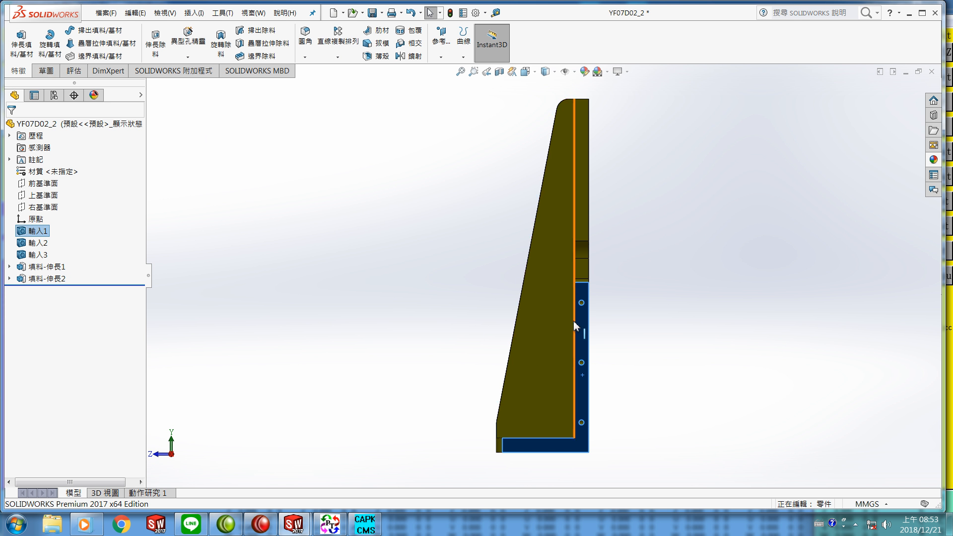
pyautogui.click(47, 71)
pyautogui.click(17, 37)
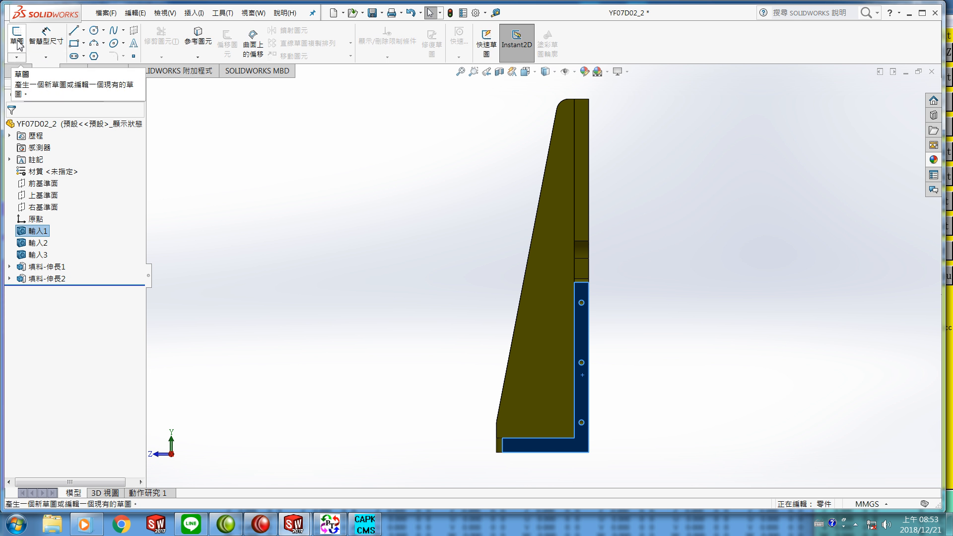
# Step: Draw a closed rectangular line profile about 130.5 mm tall and 12 mm wide along the side face's edge, then exit the sketch
pyautogui.click(75, 34)
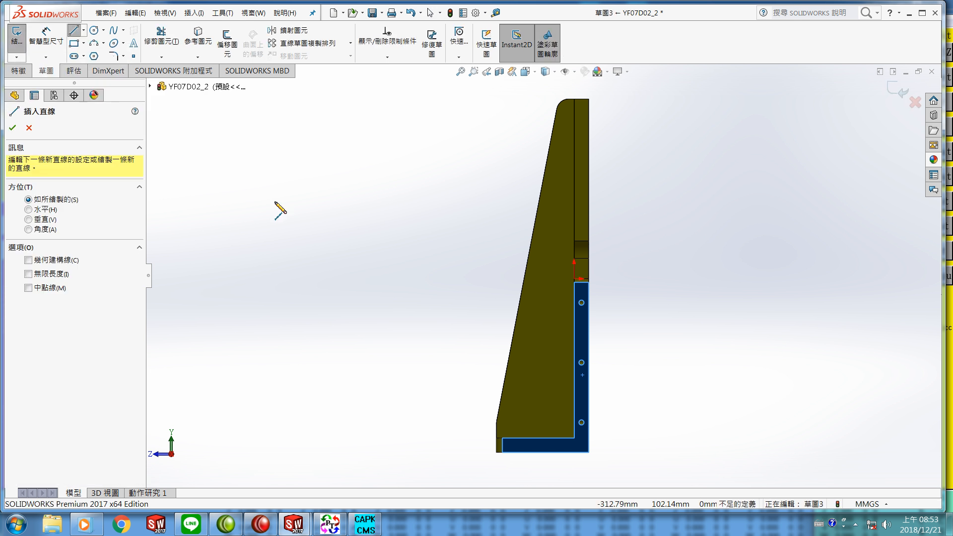
pyautogui.click(589, 452)
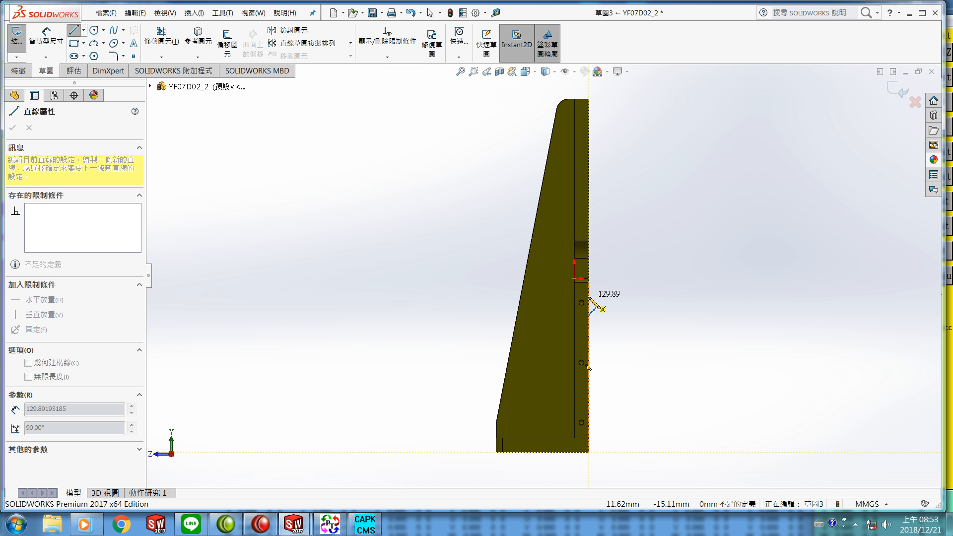
pyautogui.click(589, 297)
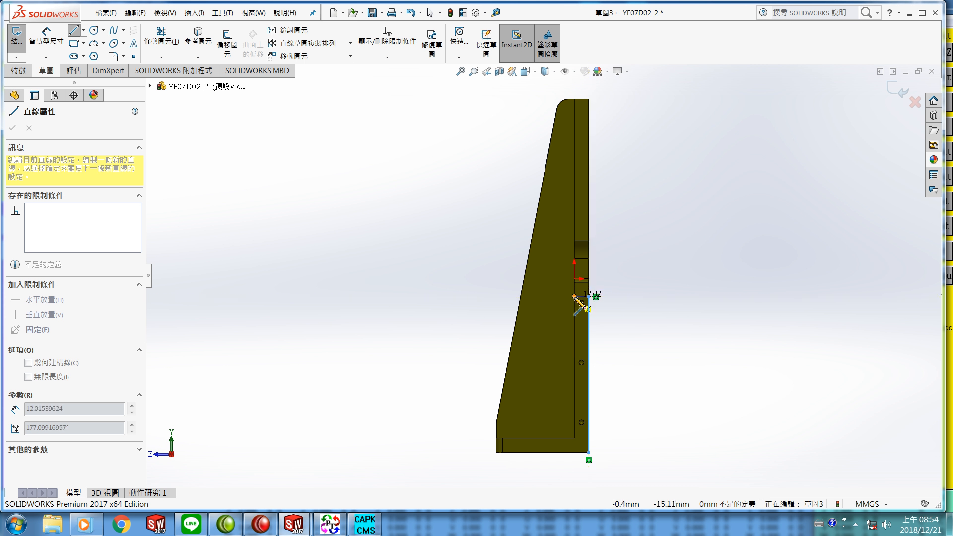
pyautogui.click(574, 297)
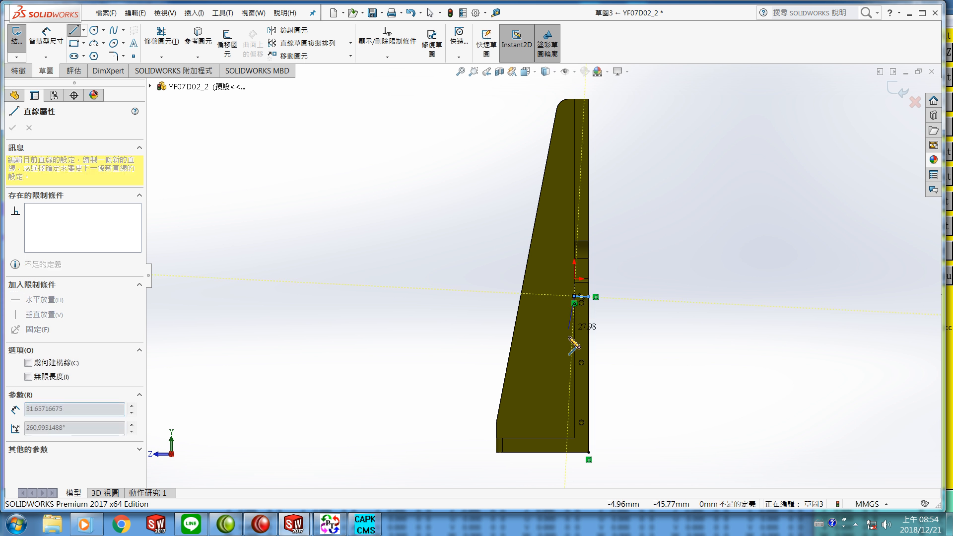
pyautogui.click(574, 452)
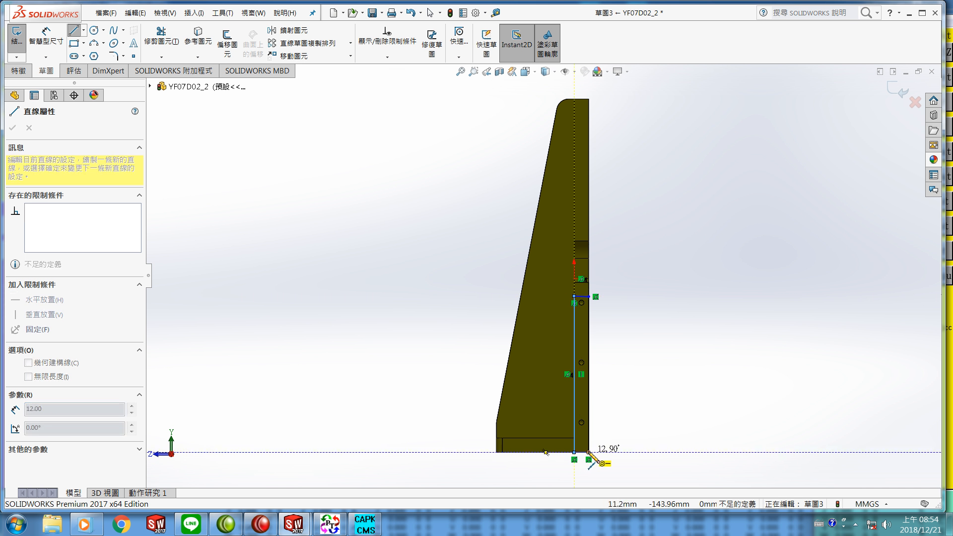
pyautogui.doubleClick(588, 451)
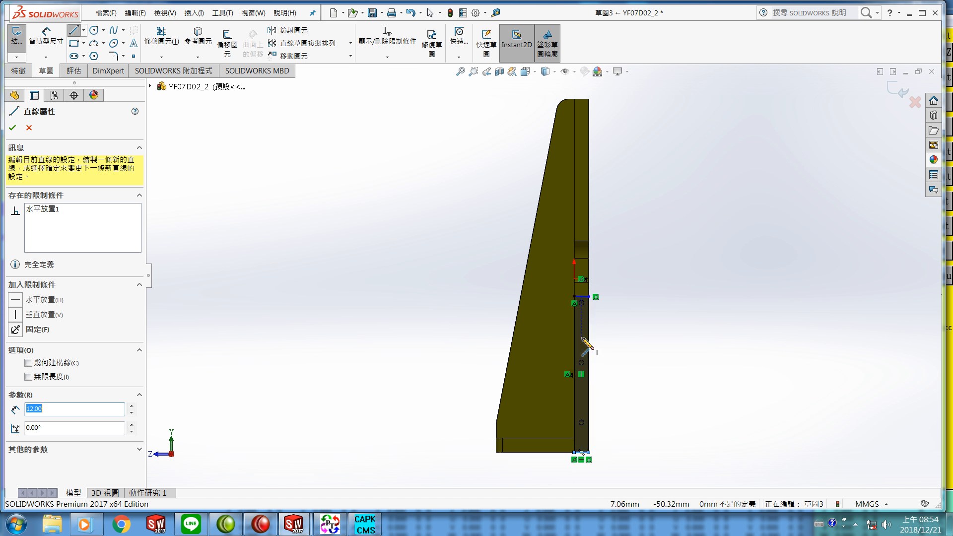
pyautogui.click(13, 130)
pyautogui.click(13, 130)
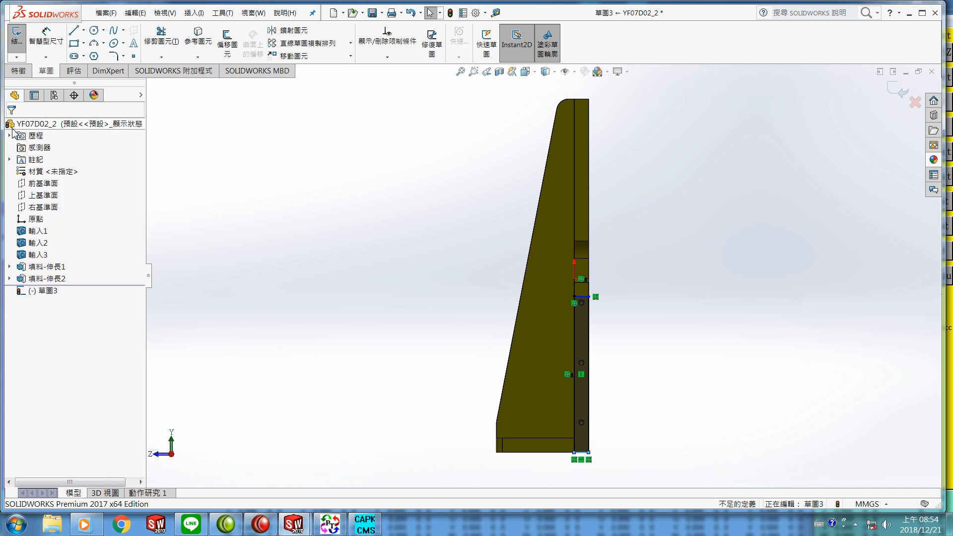
# Step: Extrude the side sketch as a boss up to the far corner vertex of the bracket, filling the side notch
pyautogui.moveTo(368, 334); pyautogui.dragTo(287, 340, button='middle')
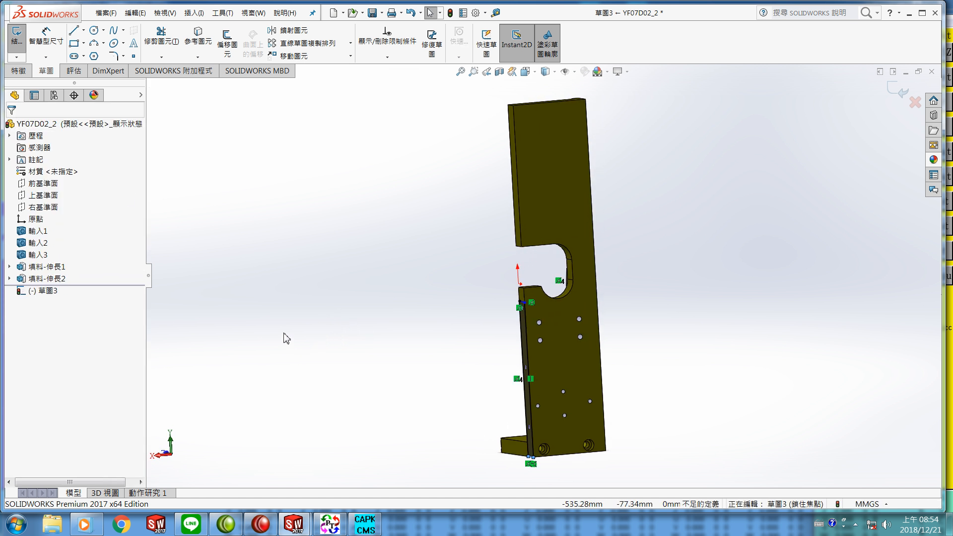
pyautogui.click(18, 72)
pyautogui.click(18, 47)
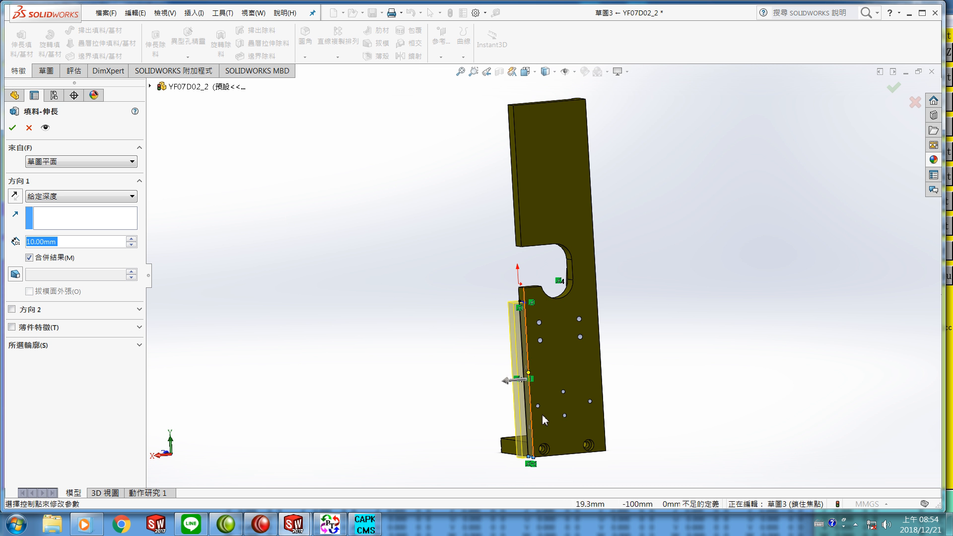
pyautogui.click(606, 451)
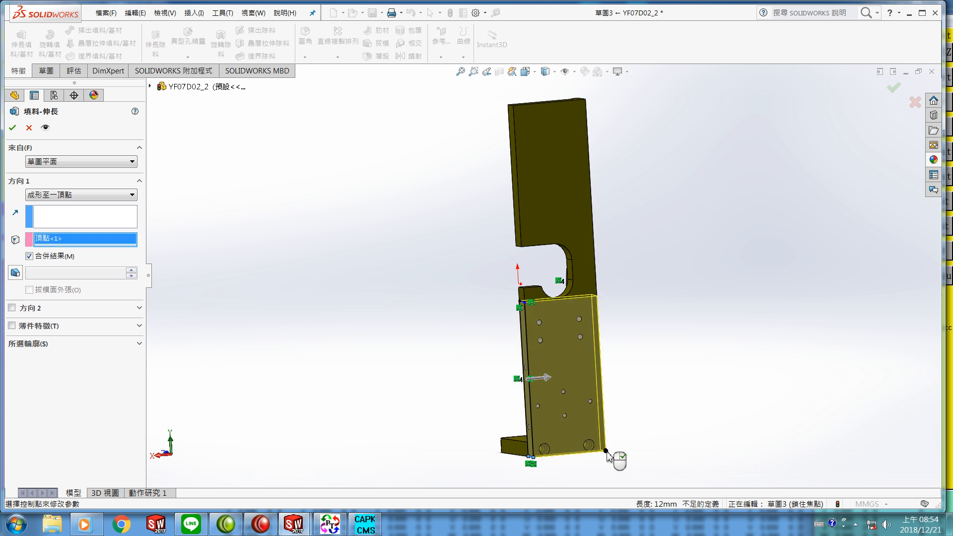
pyautogui.moveTo(631, 383)
pyautogui.mouseDown(button='middle')
pyautogui.moveTo(665, 396)
pyautogui.moveTo(653, 412)
pyautogui.moveTo(608, 396)
pyautogui.moveTo(598, 375)
pyautogui.moveTo(601, 383)
pyautogui.mouseUp(button='middle')
pyautogui.scroll(-5, 538, 297)
pyautogui.moveTo(538, 296)
pyautogui.mouseDown(button='middle')
pyautogui.moveTo(546, 327)
pyautogui.moveTo(536, 292)
pyautogui.mouseUp(button='middle')
pyautogui.click(12, 127)
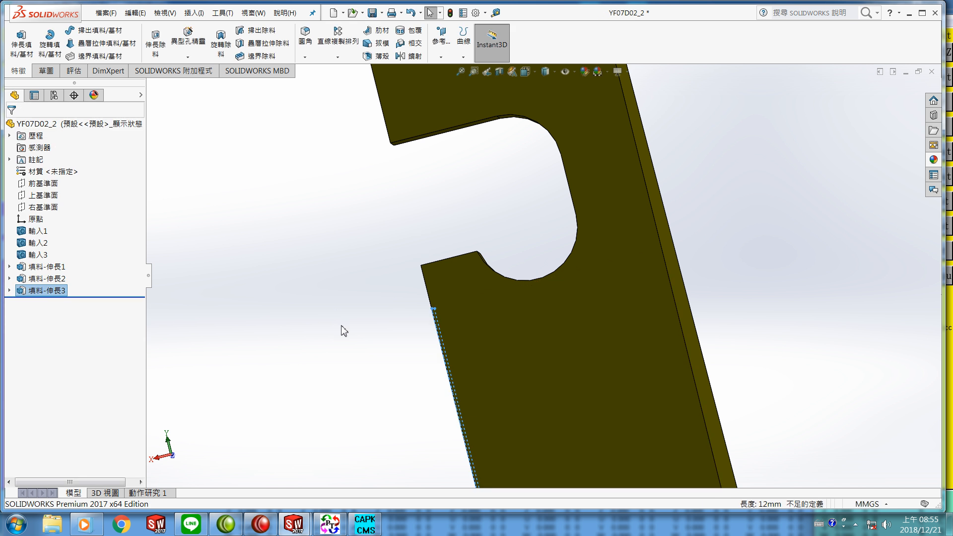
# Step: Start a sketch on the bracket's L-shaped end face and offset its edges into it with a 0 mm offset
pyautogui.scroll(-2, 342, 326)
pyautogui.click(384, 347)
pyautogui.scroll(5, 446, 410)
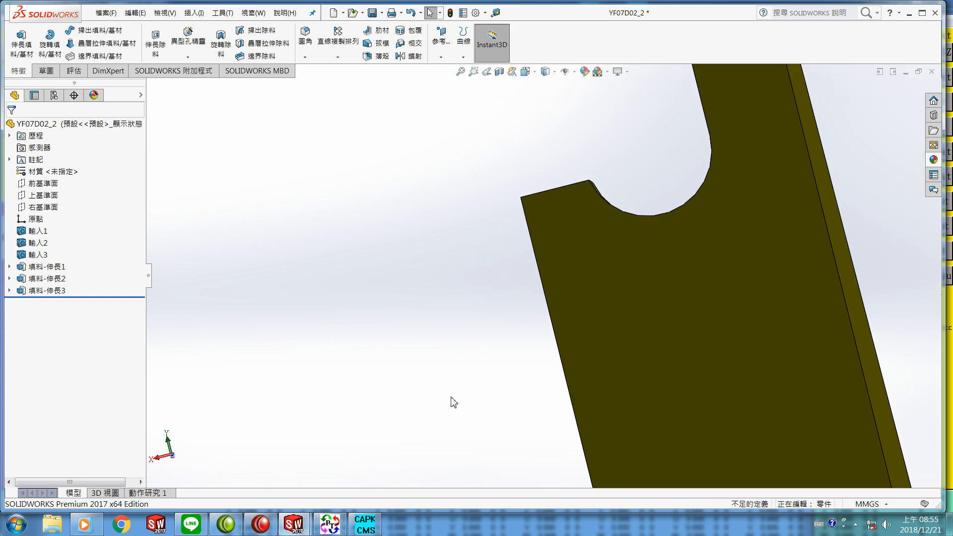
pyautogui.click(610, 395)
pyautogui.moveTo(610, 395); pyautogui.dragTo(538, 326, button='middle')
pyautogui.press('Escape')
pyautogui.moveTo(684, 461); pyautogui.dragTo(581, 450, button='middle')
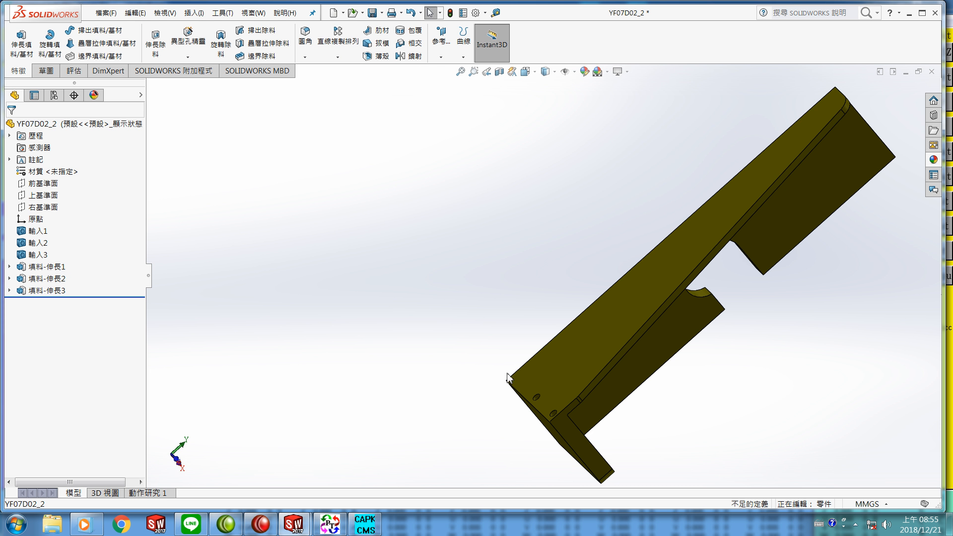
pyautogui.rightClick(572, 439)
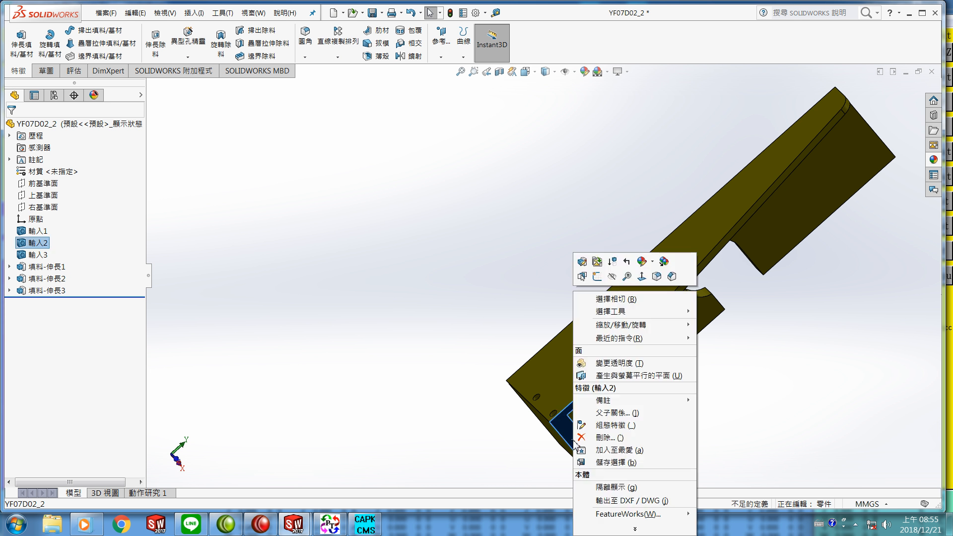
pyautogui.click(641, 277)
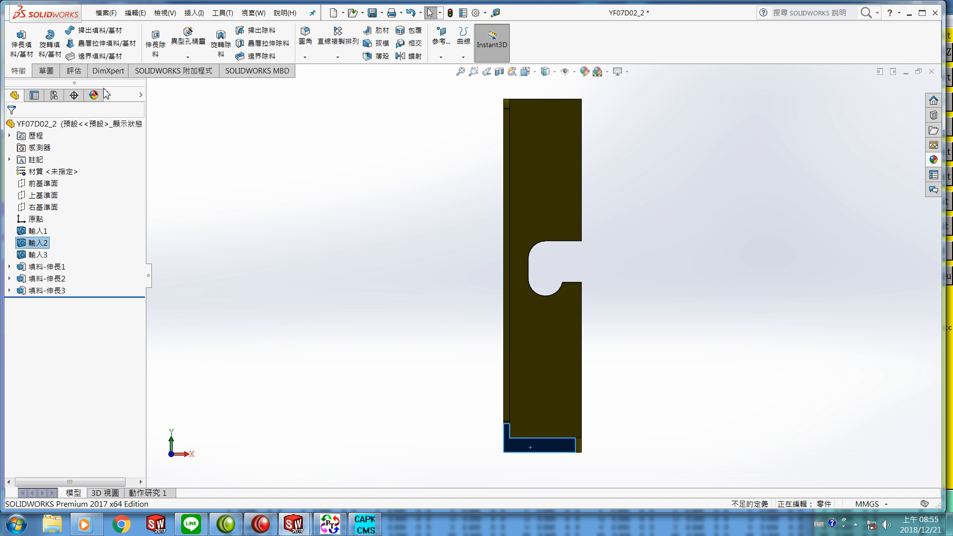
pyautogui.click(46, 71)
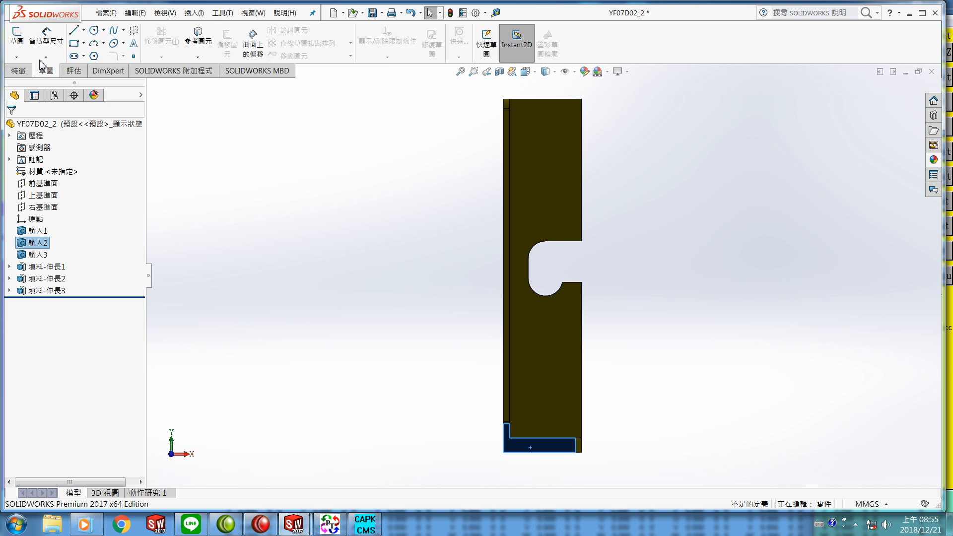
pyautogui.click(16, 37)
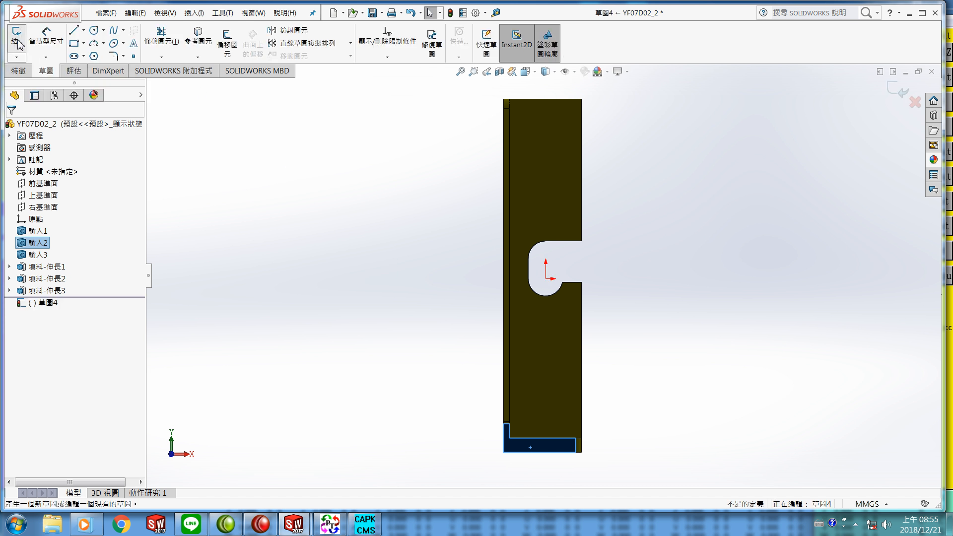
pyautogui.click(229, 46)
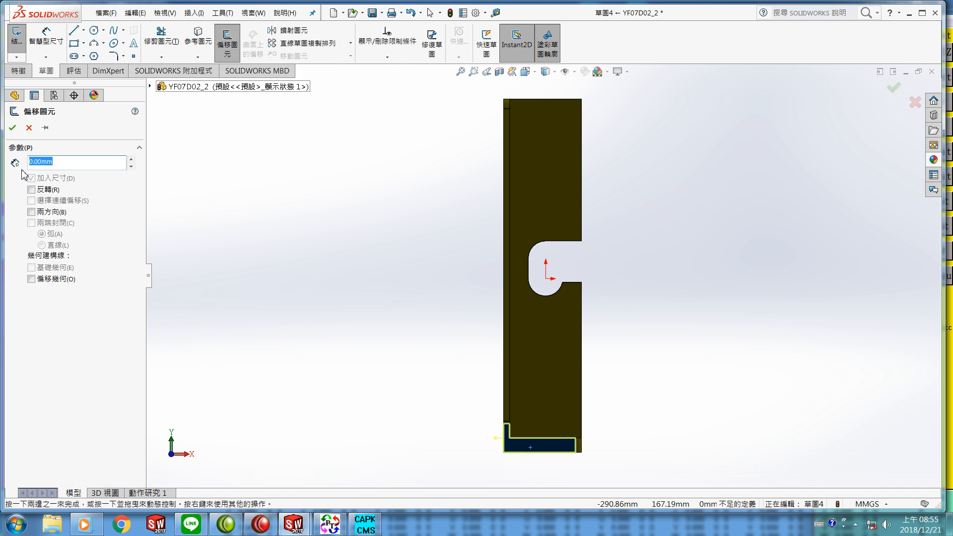
pyautogui.click(12, 130)
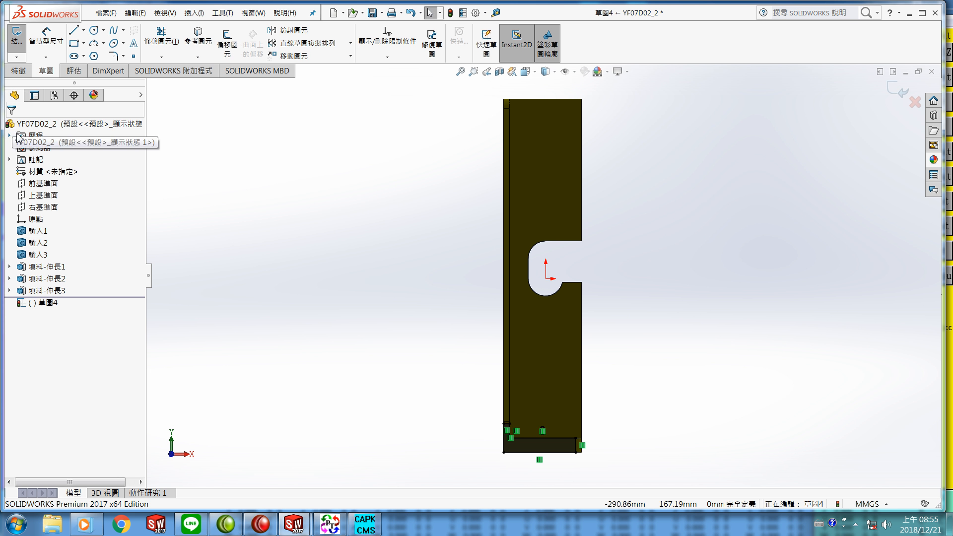
# Step: Extrude the L-shaped sketch as a boss up to the far corner vertex, filling the remaining notch
pyautogui.moveTo(334, 342); pyautogui.dragTo(370, 317, button='middle')
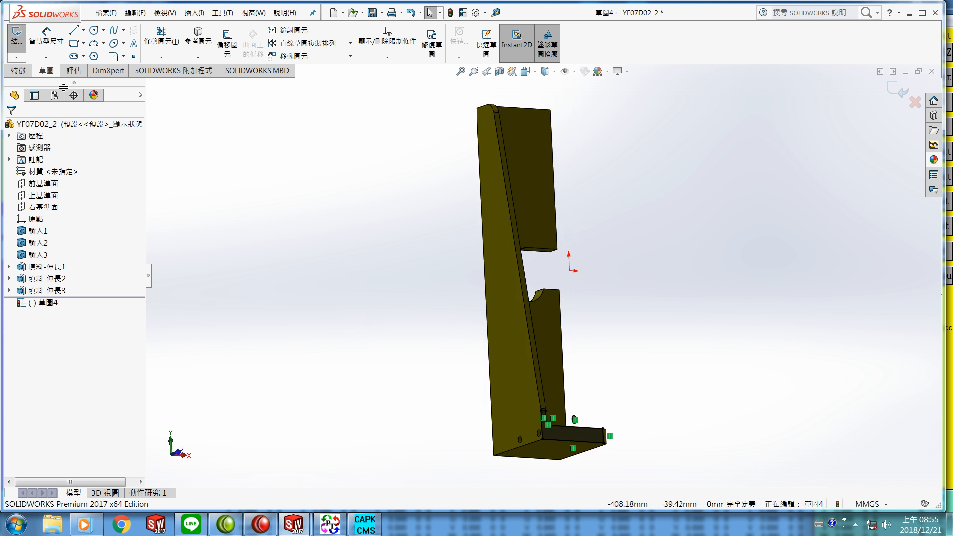
pyautogui.click(18, 72)
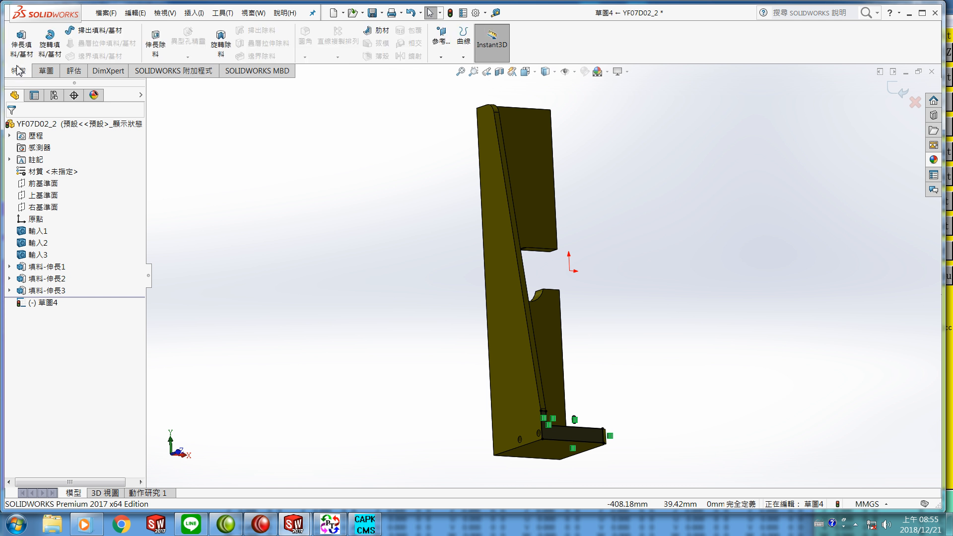
pyautogui.click(18, 51)
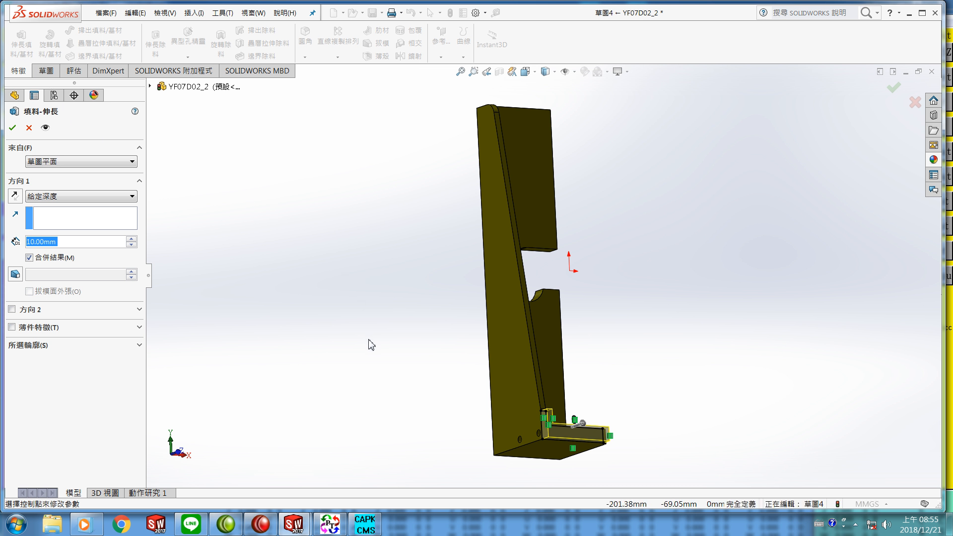
pyautogui.click(494, 456)
pyautogui.moveTo(460, 465); pyautogui.dragTo(489, 392, button='middle')
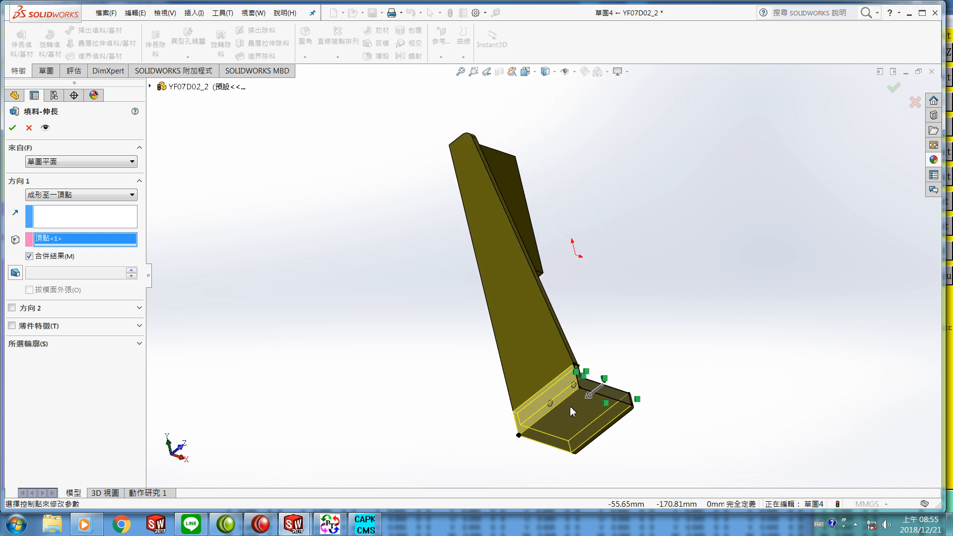
pyautogui.click(13, 128)
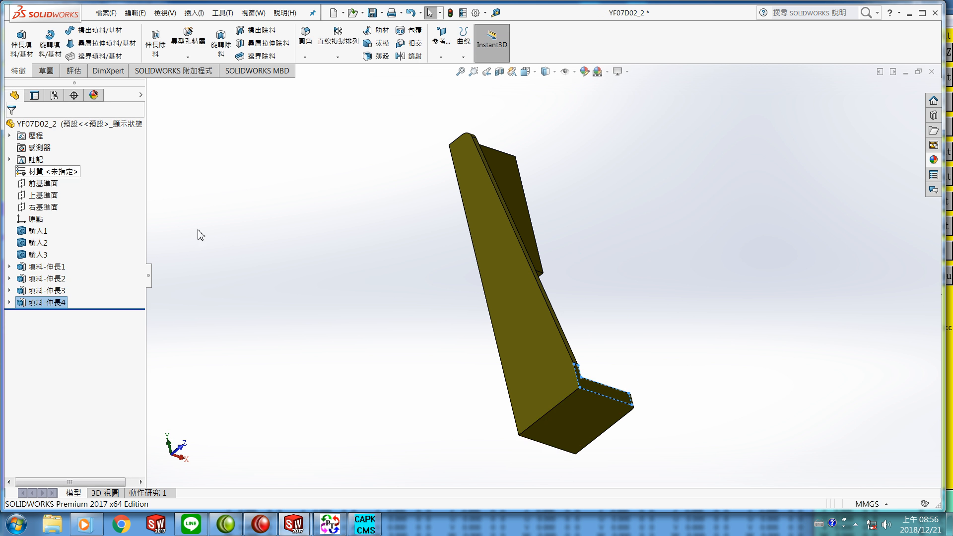
# Step: Save the modified YF07D02_2 part
pyautogui.moveTo(346, 345)
pyautogui.mouseDown(button='middle')
pyautogui.moveTo(311, 340)
pyautogui.moveTo(264, 357)
pyautogui.moveTo(221, 338)
pyautogui.moveTo(258, 339)
pyautogui.moveTo(257, 272)
pyautogui.moveTo(221, 110)
pyautogui.moveTo(218, 123)
pyautogui.mouseUp(button='middle')
pyautogui.click(258, 338)
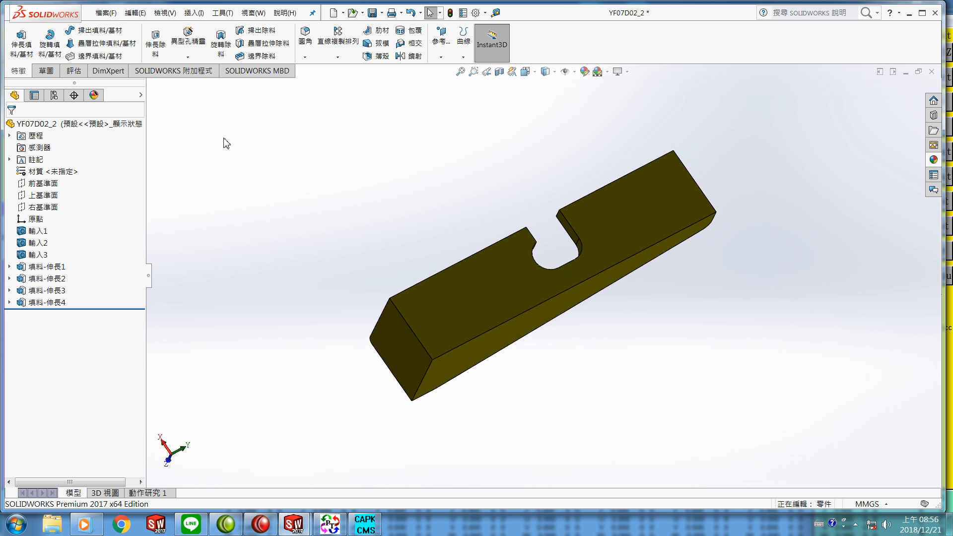
pyautogui.click(105, 13)
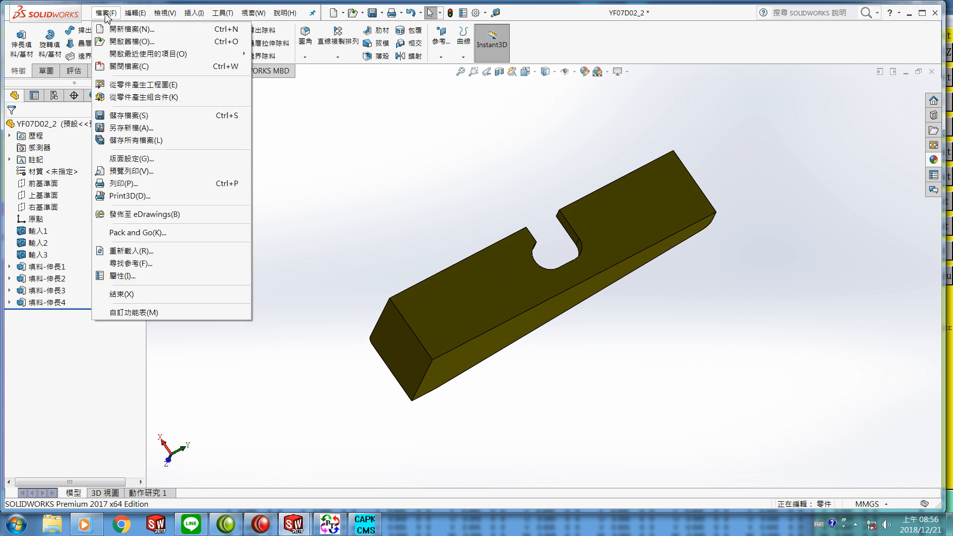
pyautogui.click(131, 116)
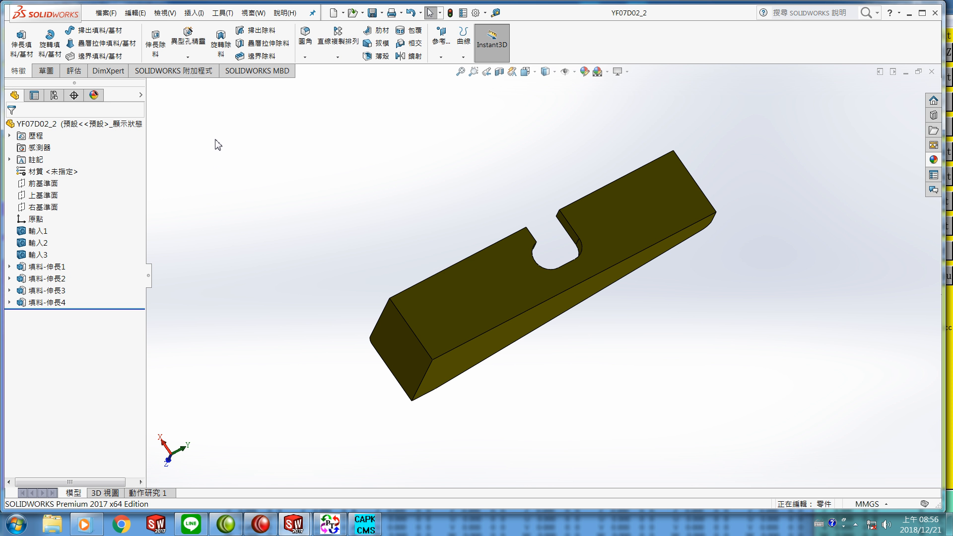
# Step: Close the part and return to the YF07 assembly, declining to rebuild it
pyautogui.click(106, 13)
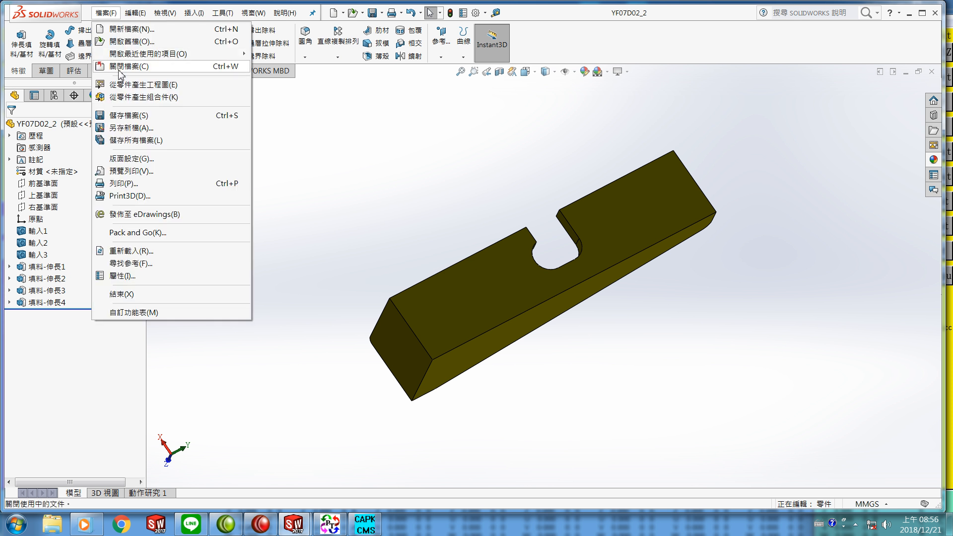
pyautogui.click(125, 66)
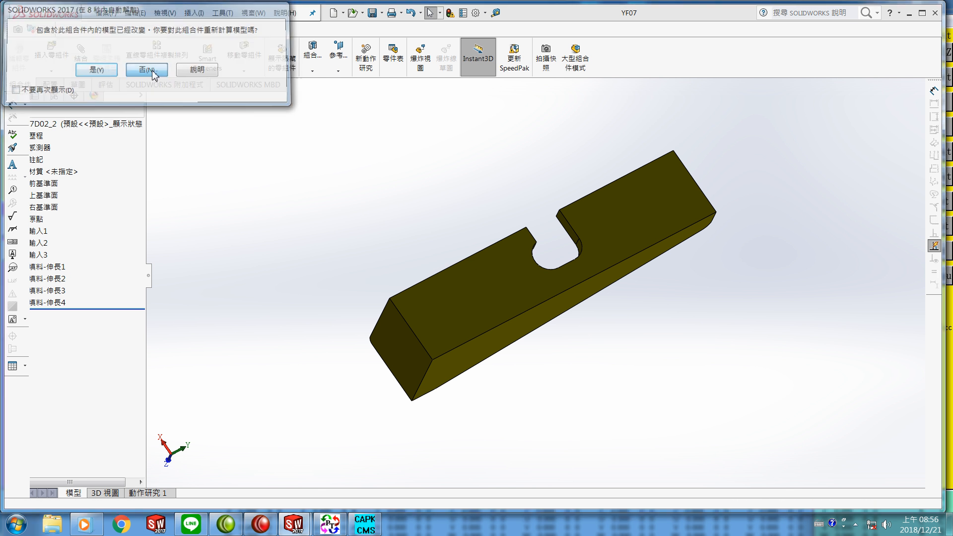
pyautogui.click(153, 71)
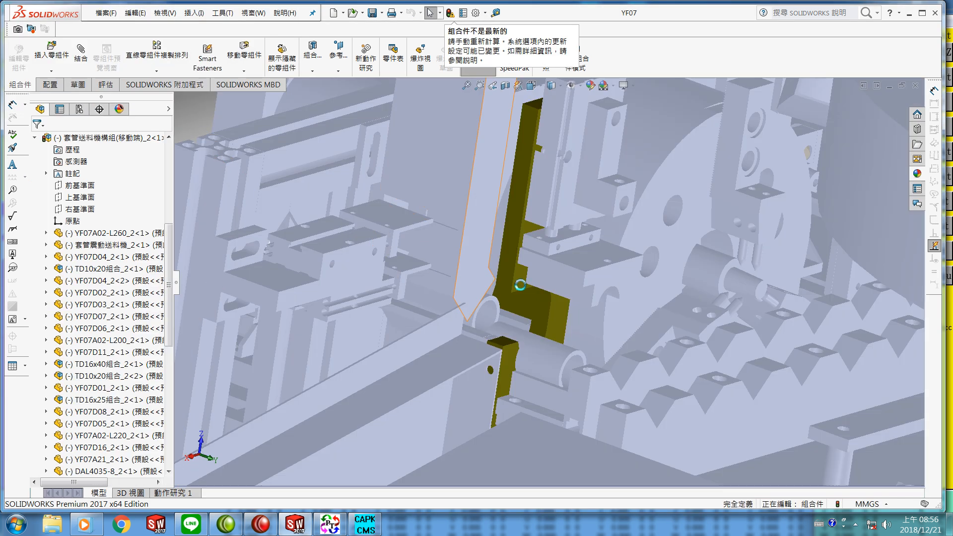
pyautogui.scroll(6, 643, 237)
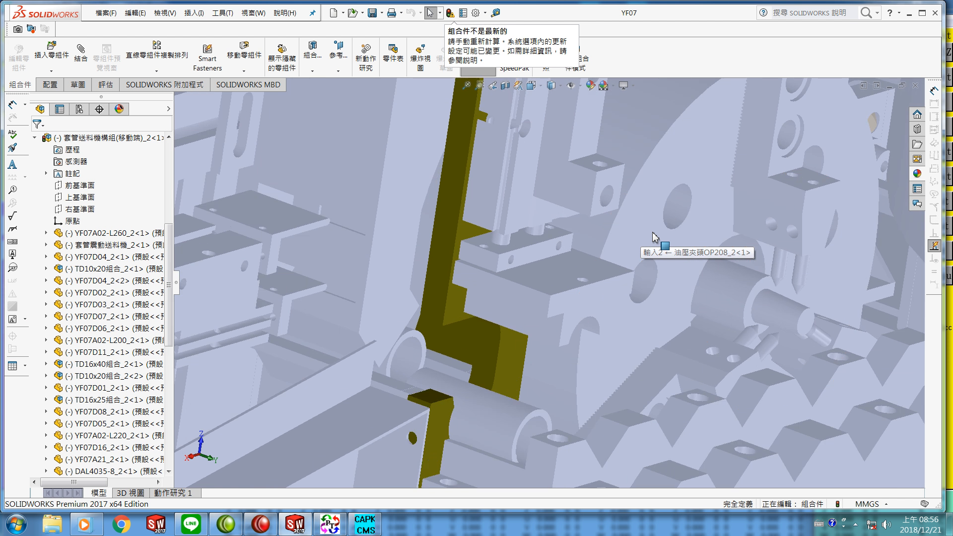
# Step: Open the AF4040-8-L805_2 aluminium profile part from the assembly, declining feature recognition
pyautogui.scroll(4, 698, 246)
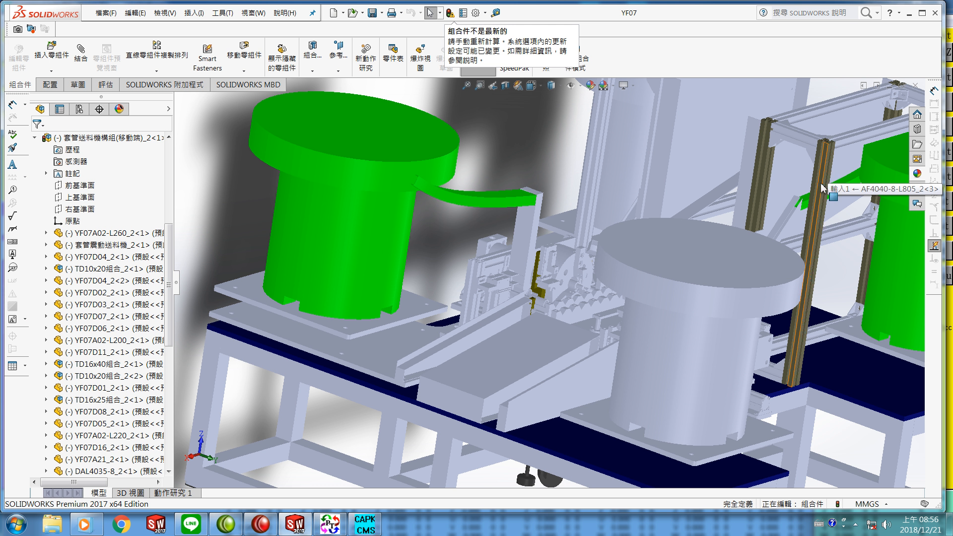
pyautogui.scroll(-5, 820, 198)
pyautogui.scroll(-2, 783, 201)
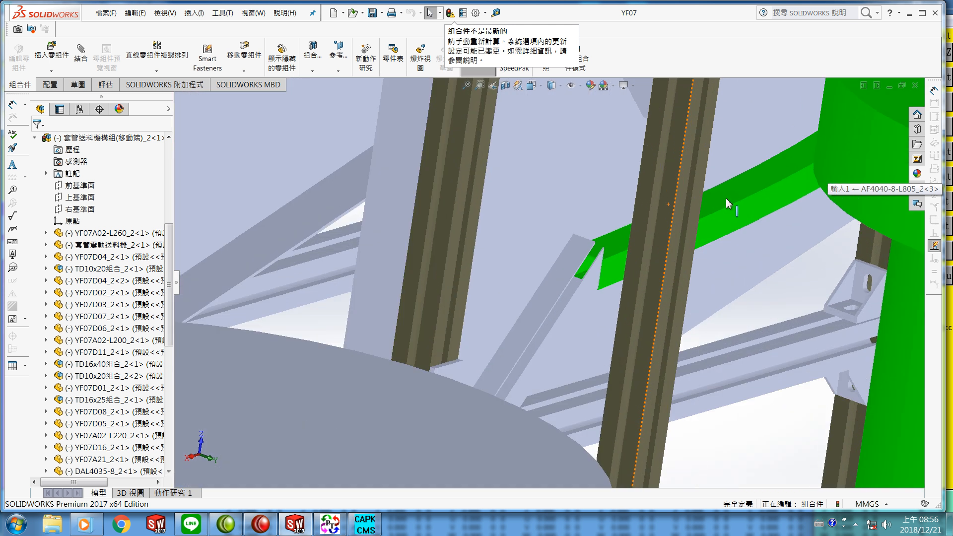
pyautogui.click(693, 210)
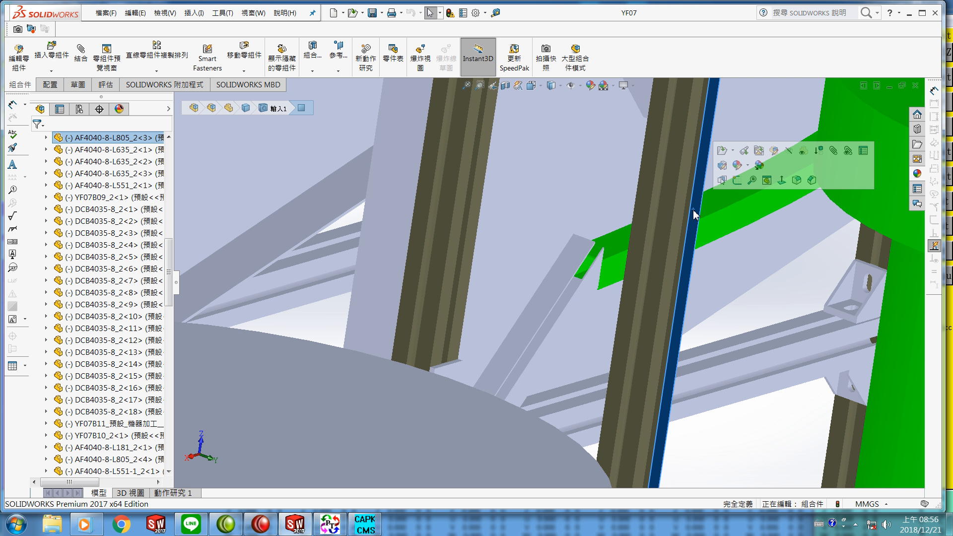
pyautogui.click(722, 151)
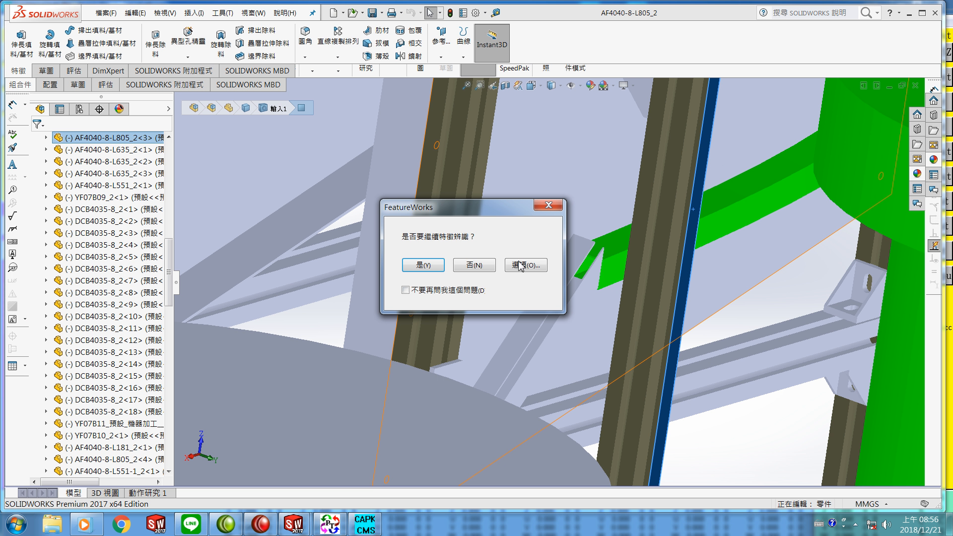
pyautogui.click(486, 265)
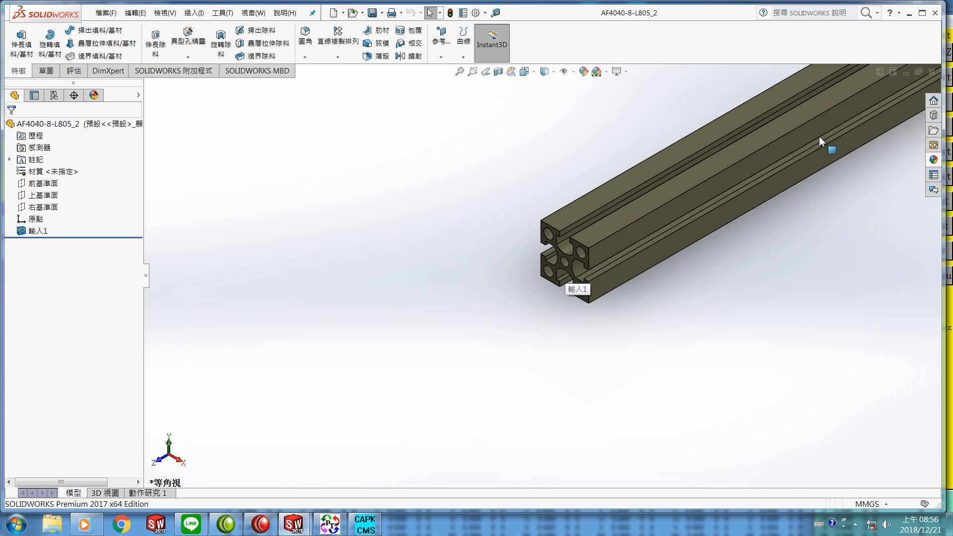
# Step: Start a sketch on the profile's end face, viewed normal to it
pyautogui.scroll(-1, 578, 268)
pyautogui.scroll(-5, 577, 268)
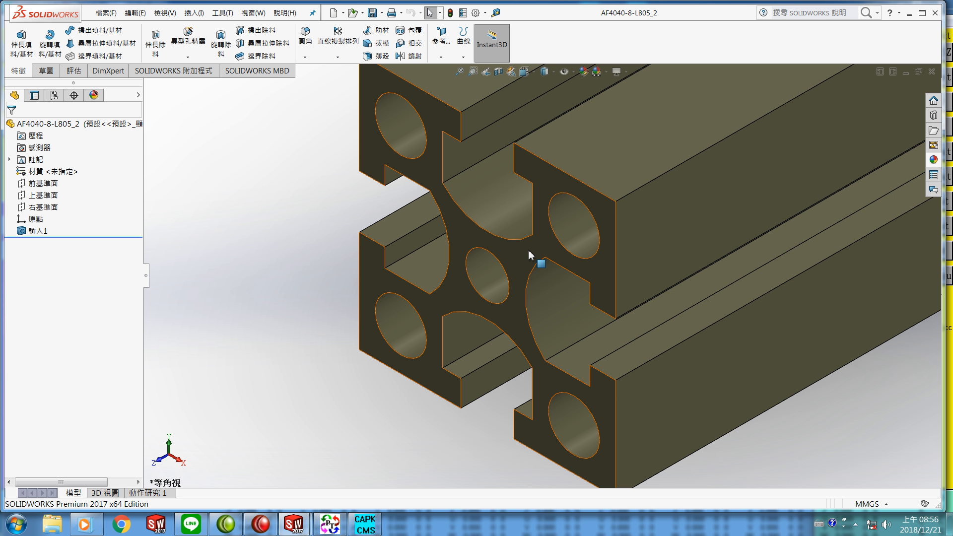
pyautogui.rightClick(530, 255)
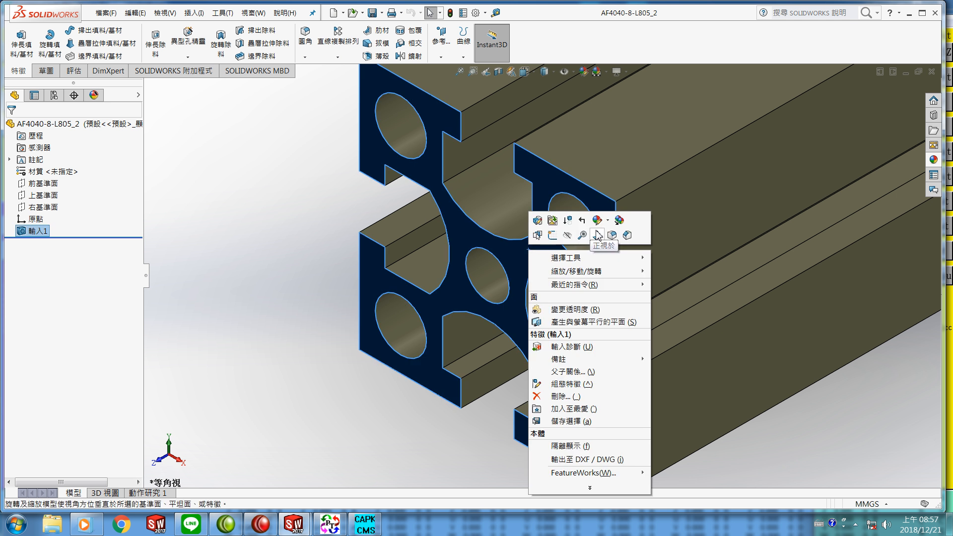
pyautogui.click(597, 235)
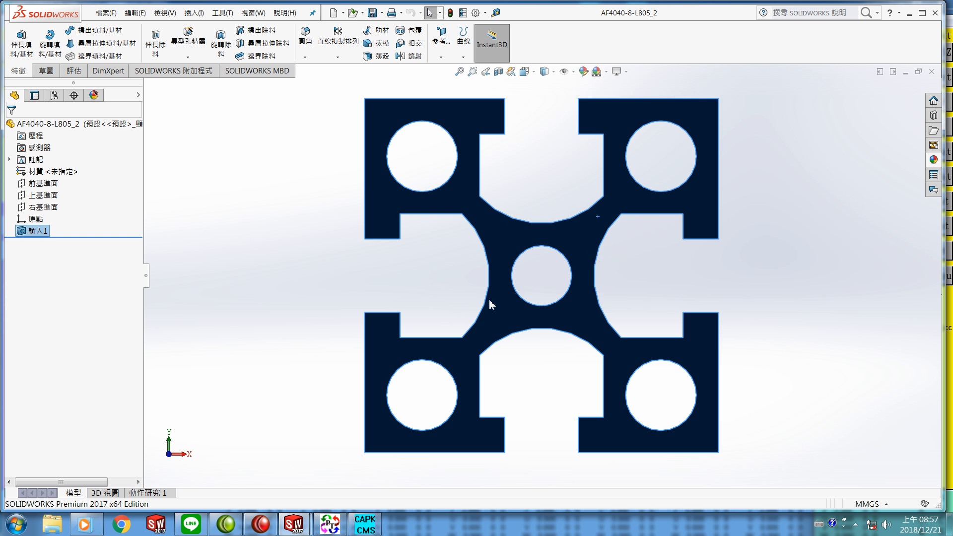
pyautogui.click(46, 72)
pyautogui.click(17, 45)
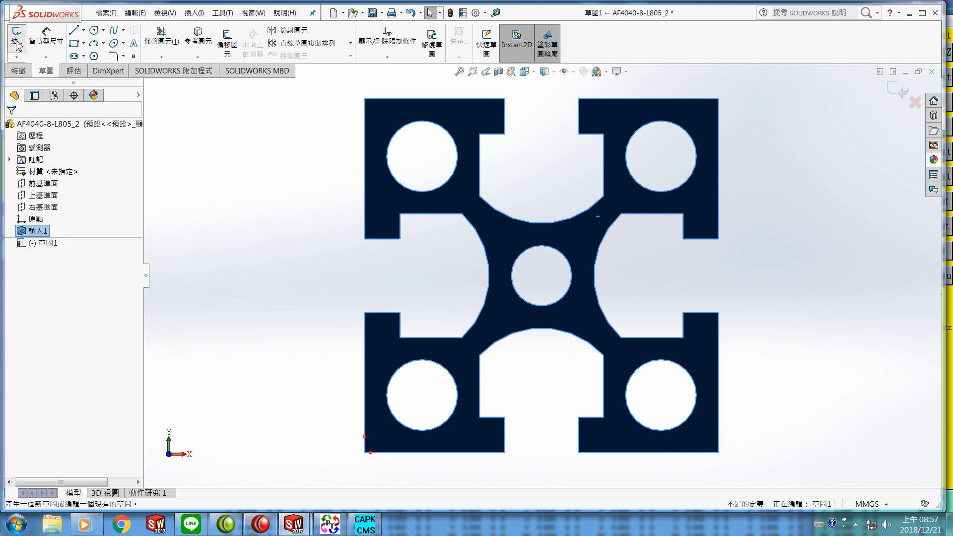
# Step: Draw a closed 40 mm square of lines along the outer edges of the profile's end face
pyautogui.click(74, 33)
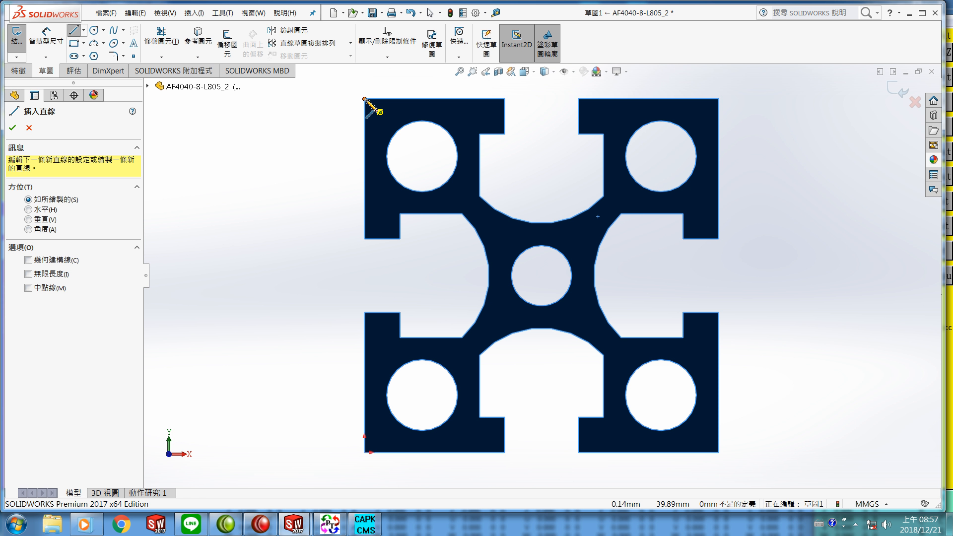
pyautogui.click(365, 99)
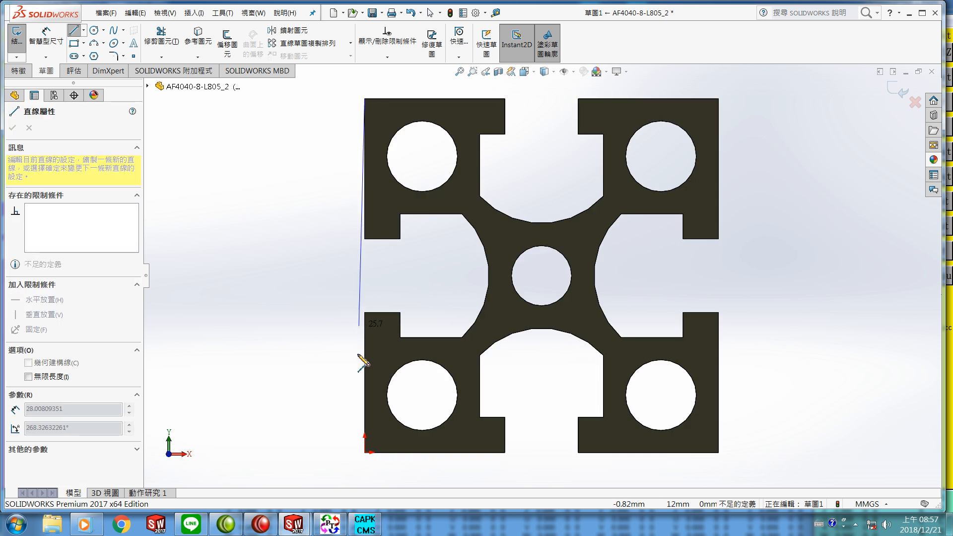
pyautogui.click(365, 453)
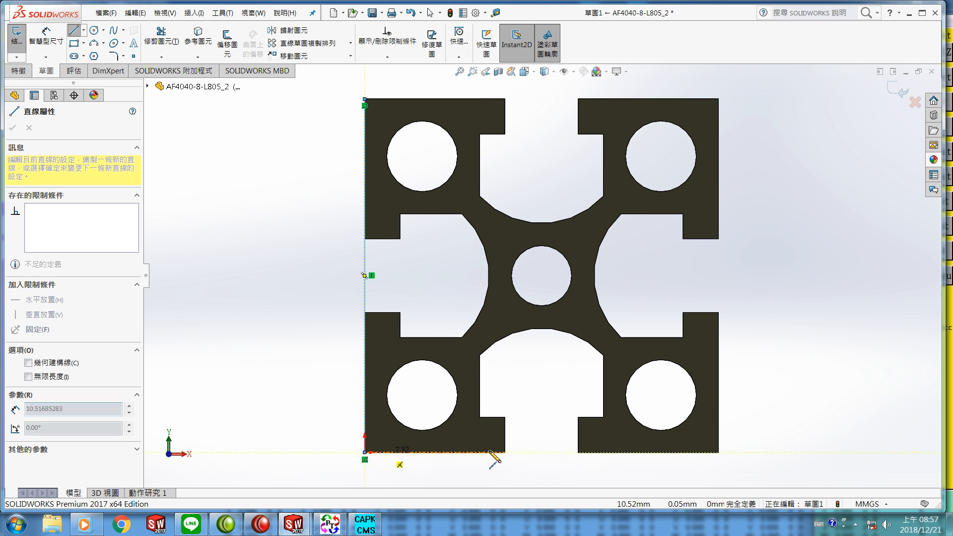
pyautogui.click(717, 453)
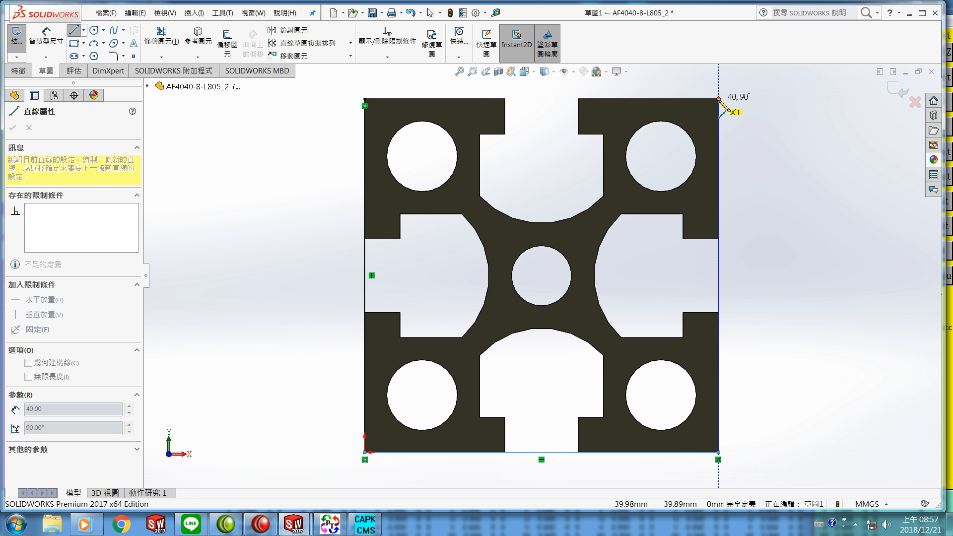
pyautogui.click(718, 99)
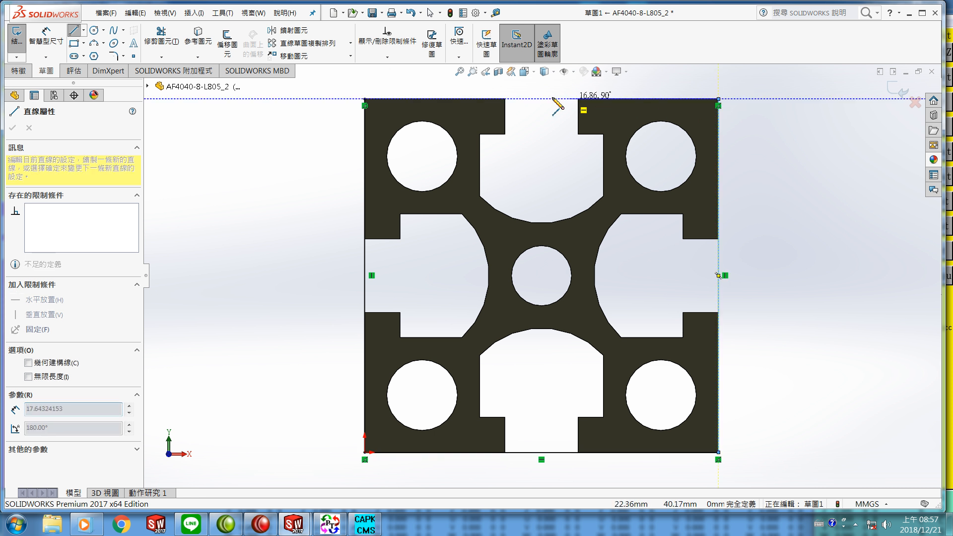
pyautogui.click(365, 99)
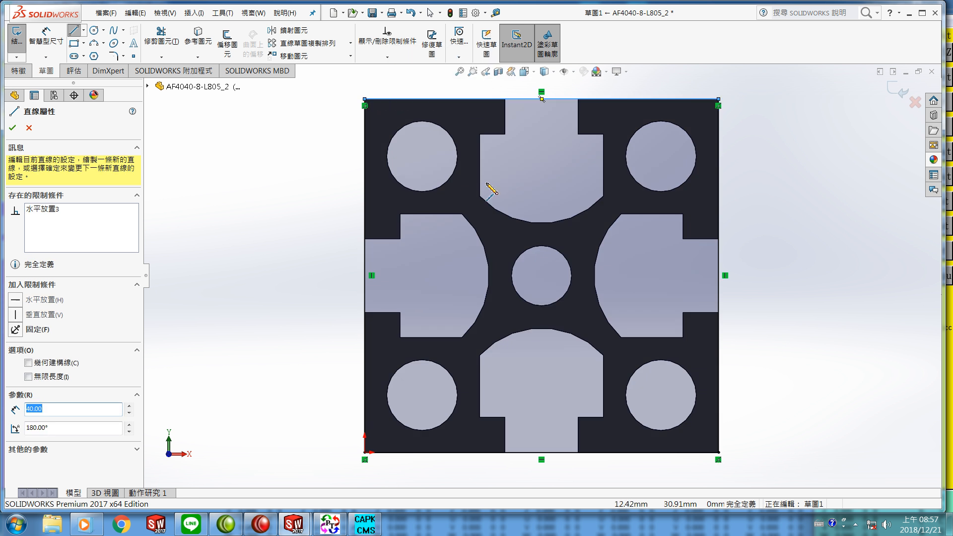
pyautogui.click(13, 128)
# Step: Extrude the square sketch as a boss up to the profile's far corner vertex, filling all the slots
pyautogui.moveTo(234, 205); pyautogui.dragTo(230, 200, button='middle')
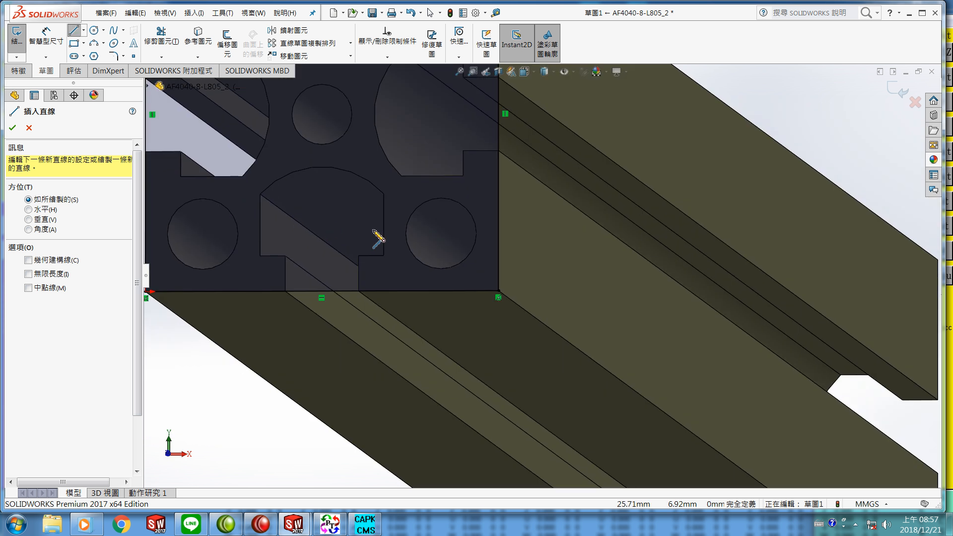
pyautogui.scroll(5, 413, 245)
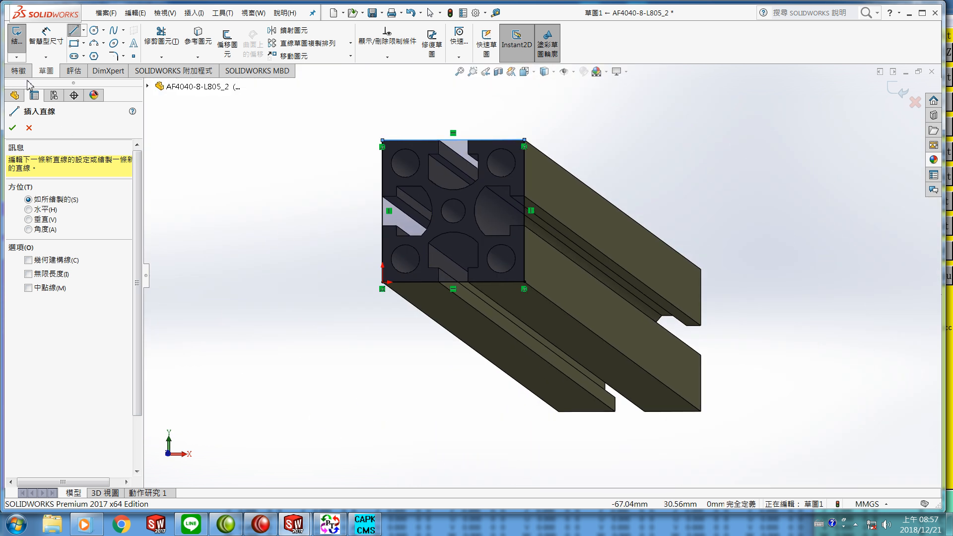
pyautogui.click(19, 73)
pyautogui.click(20, 49)
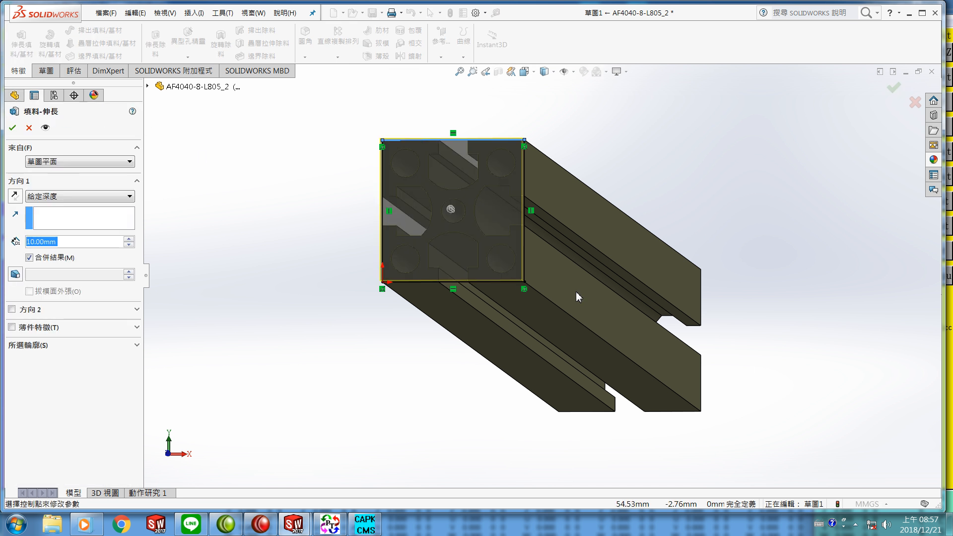
pyautogui.click(700, 411)
pyautogui.moveTo(738, 394)
pyautogui.mouseDown(button='middle')
pyautogui.moveTo(718, 399)
pyautogui.moveTo(739, 372)
pyautogui.moveTo(732, 391)
pyautogui.mouseUp(button='middle')
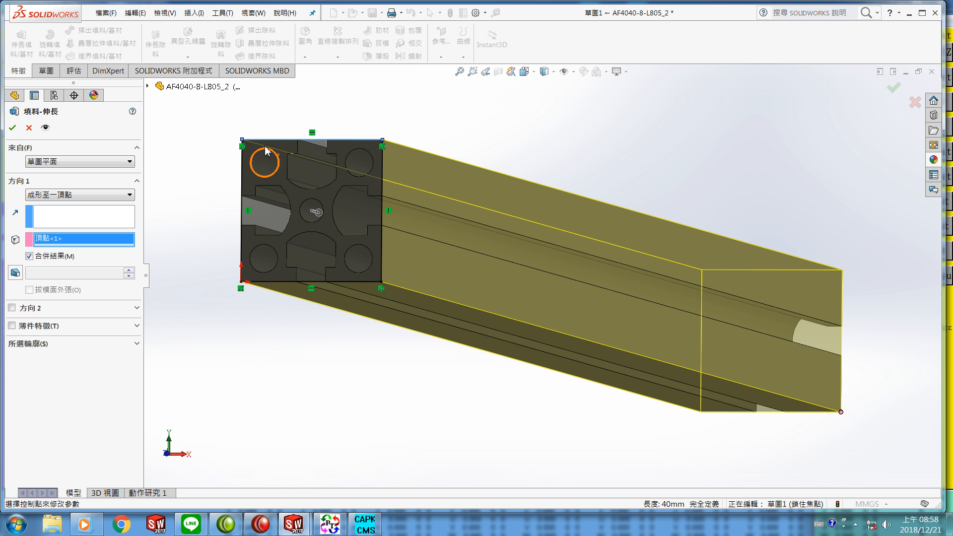
pyautogui.click(13, 129)
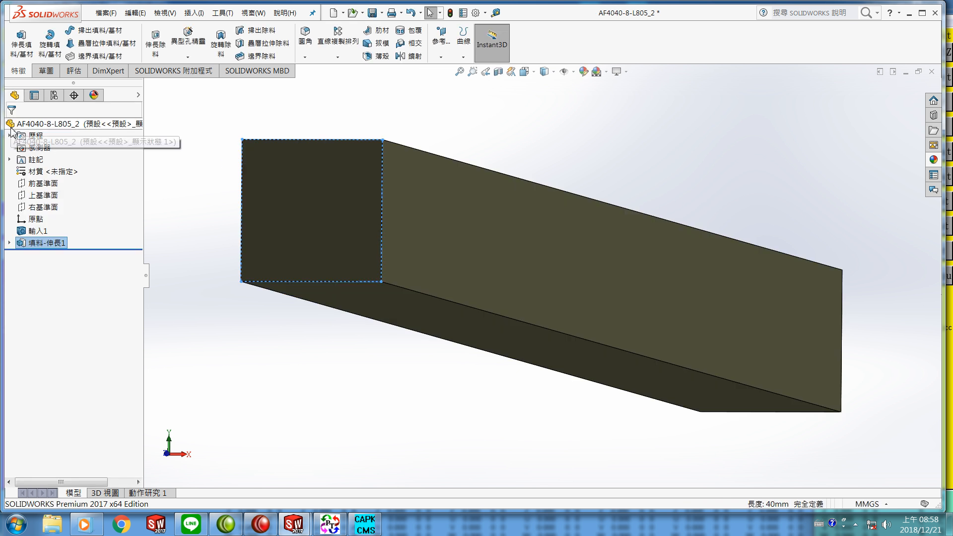
# Step: Save the modified AF4040-8-L805_2 part
pyautogui.click(326, 373)
pyautogui.moveTo(390, 377)
pyautogui.mouseDown(button='middle')
pyautogui.moveTo(397, 389)
pyautogui.moveTo(392, 370)
pyautogui.mouseUp(button='middle')
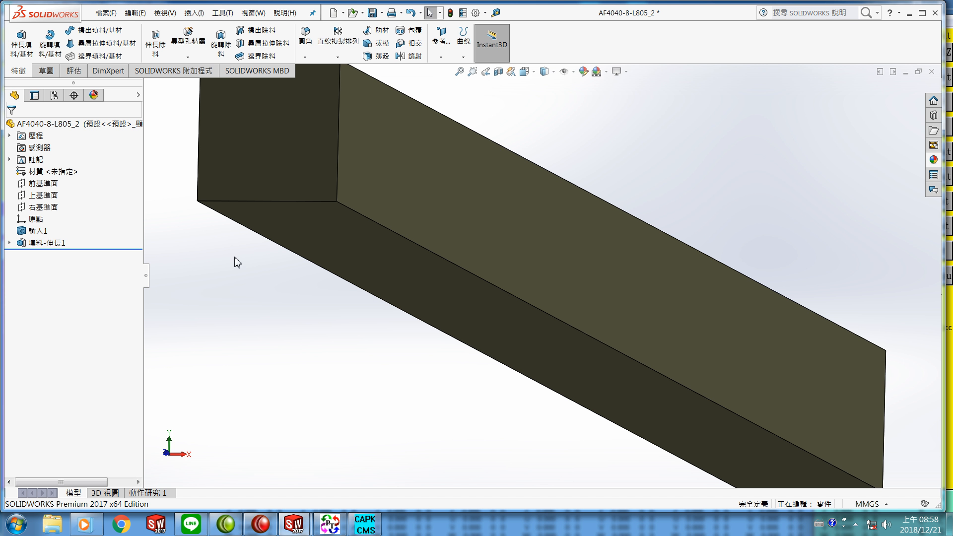
pyautogui.click(105, 12)
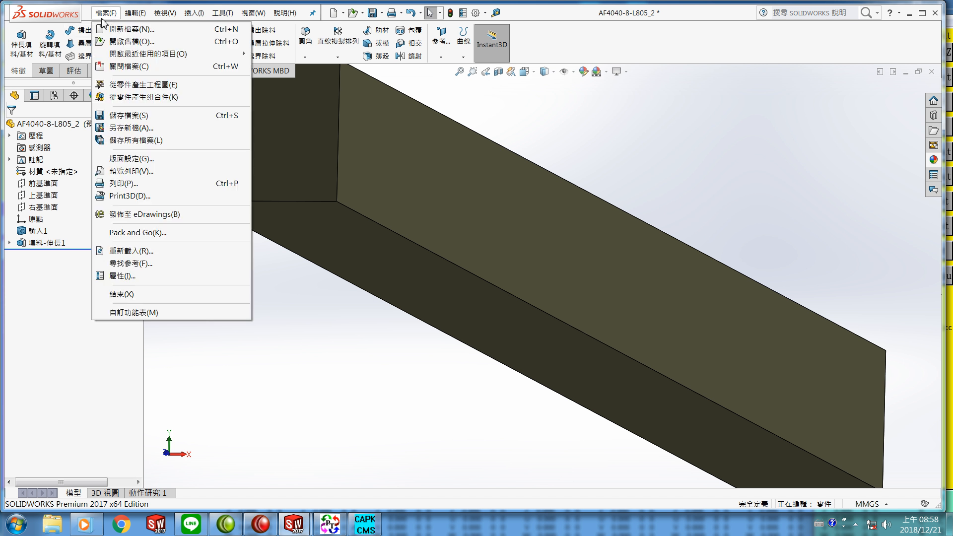
pyautogui.click(129, 116)
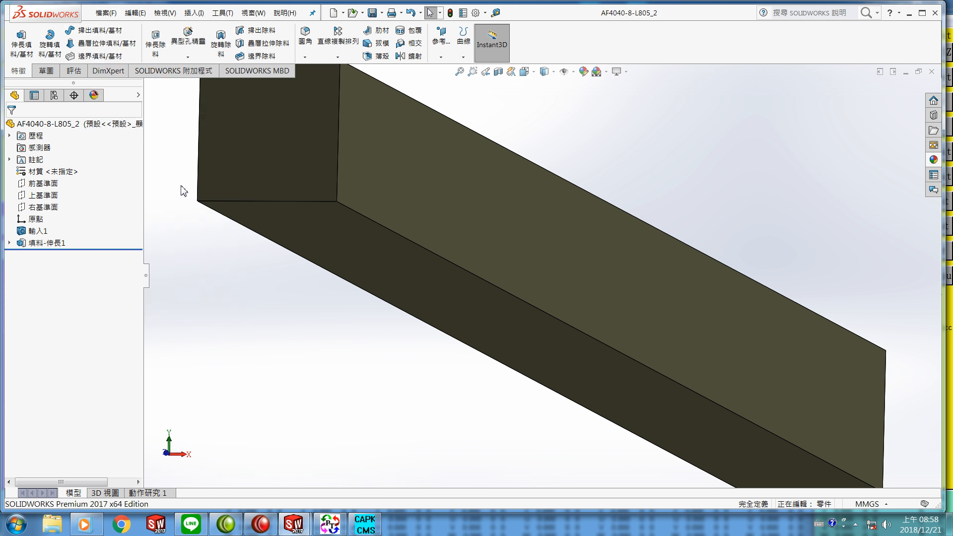
# Step: Close the part and return to the YF07 assembly, declining to rebuild it
pyautogui.click(106, 12)
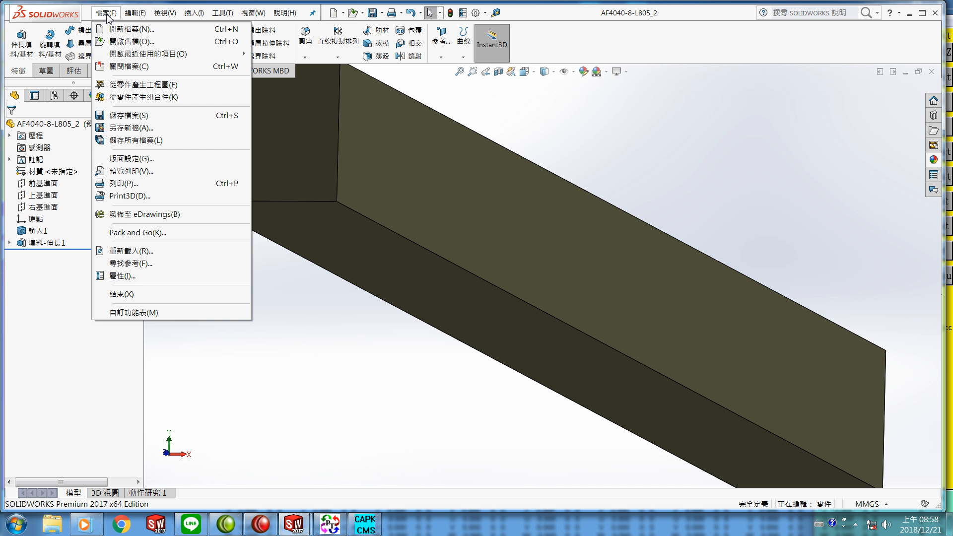
pyautogui.click(120, 67)
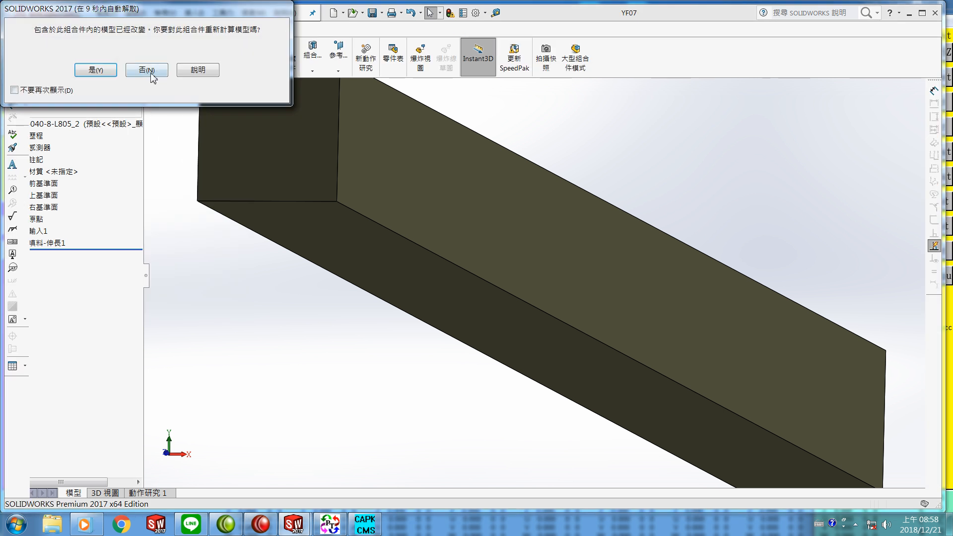
pyautogui.click(147, 70)
# Step: Zoom around the assembly to examine the updated aluminium profile frame
pyautogui.scroll(-2, 410, 268)
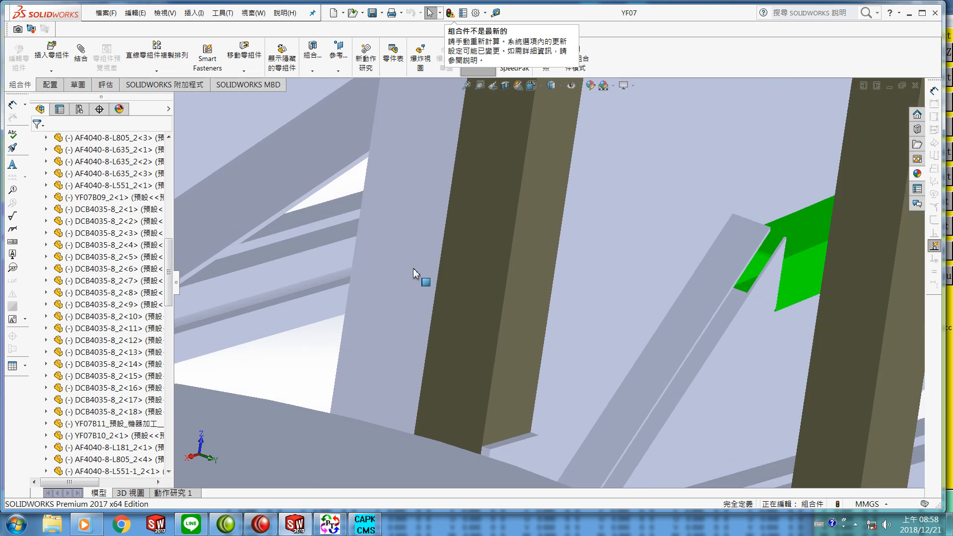
pyautogui.scroll(6, 451, 281)
pyautogui.scroll(5, 493, 297)
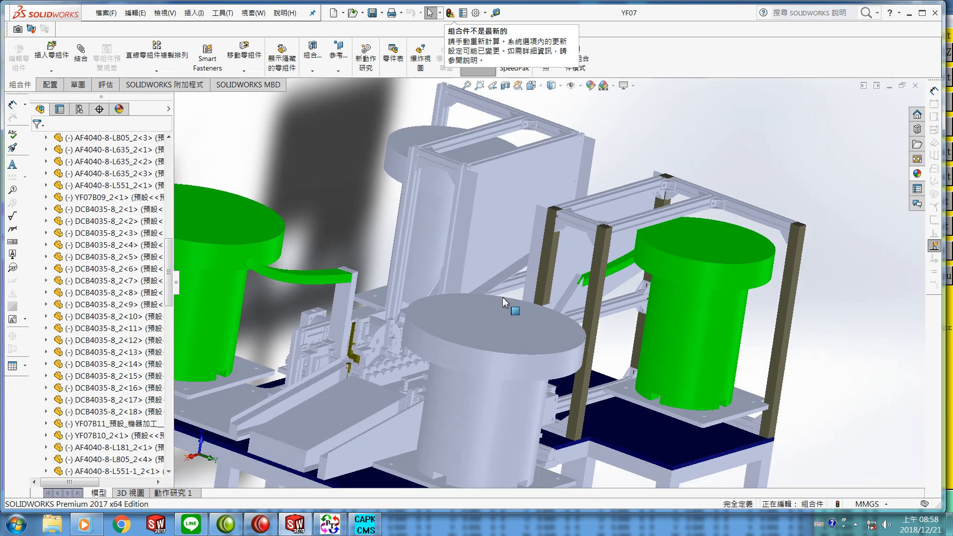
pyautogui.scroll(-2, 502, 324)
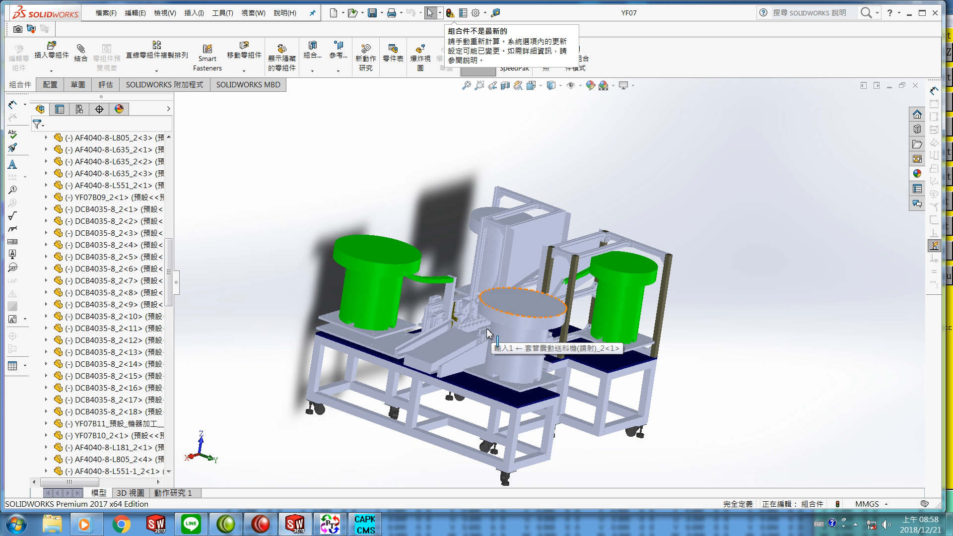
pyautogui.scroll(-3, 494, 331)
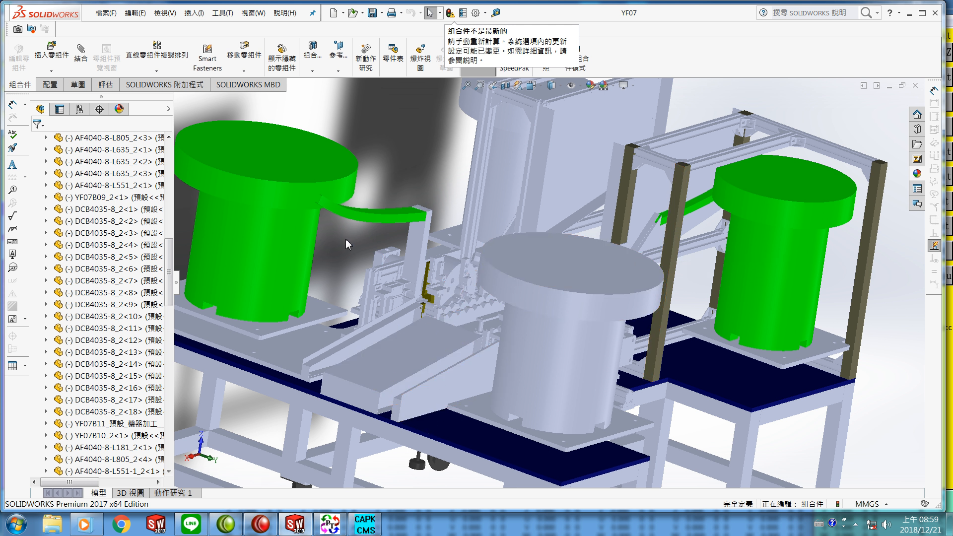
pyautogui.scroll(3, 362, 246)
pyautogui.scroll(5, 366, 251)
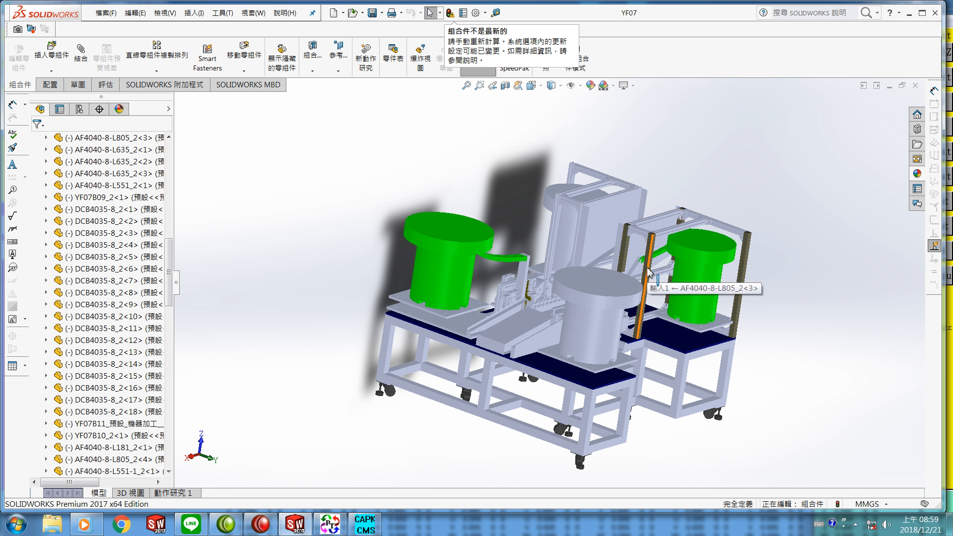
pyautogui.scroll(-2, 648, 272)
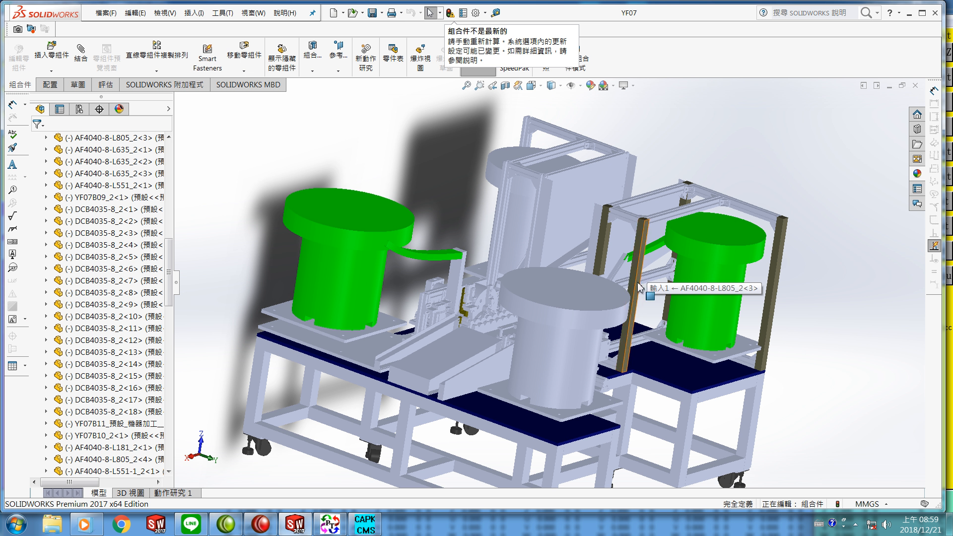
# Step: Select and zoom in to inspect the profile, bracket and base plate parts around the central feeding mechanism
pyautogui.click(638, 282)
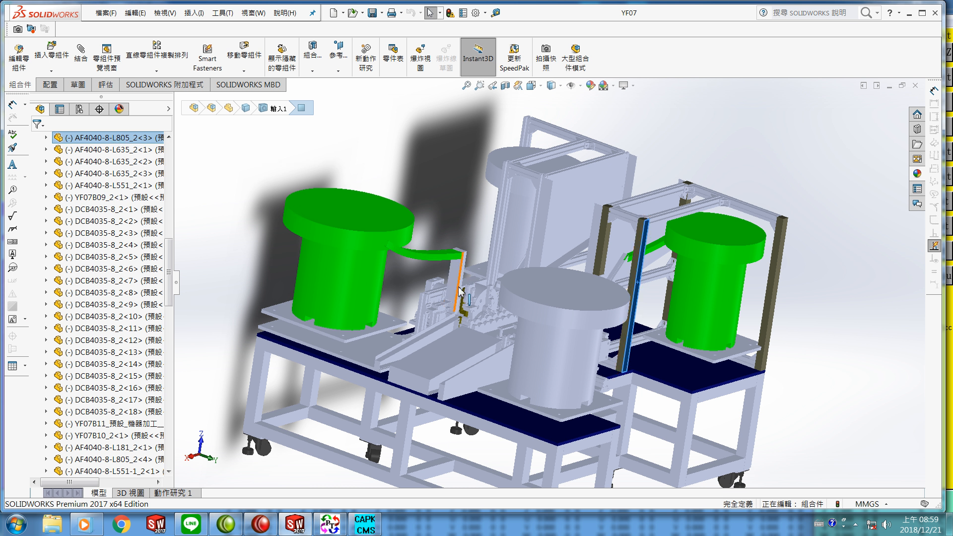
pyautogui.scroll(-4, 507, 299)
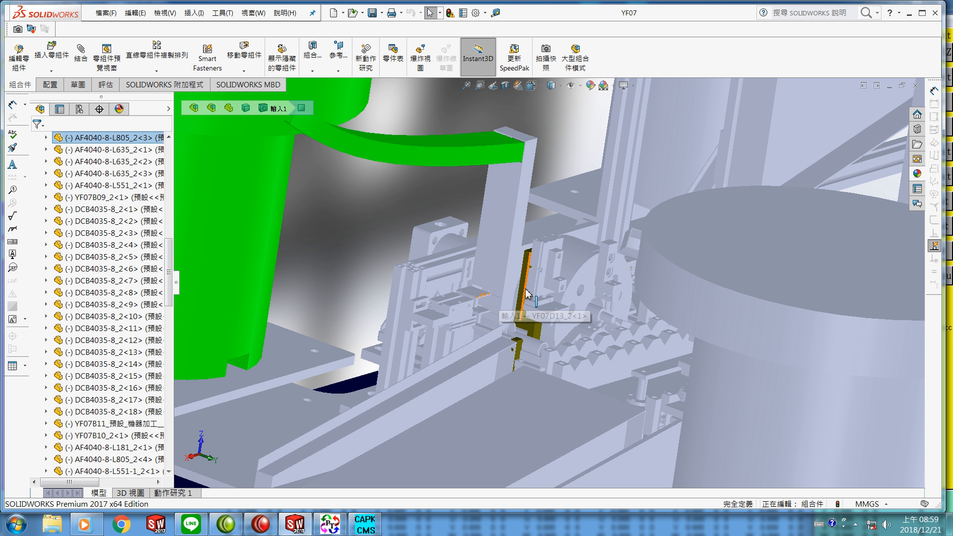
pyautogui.scroll(-3, 526, 289)
pyautogui.click(526, 289)
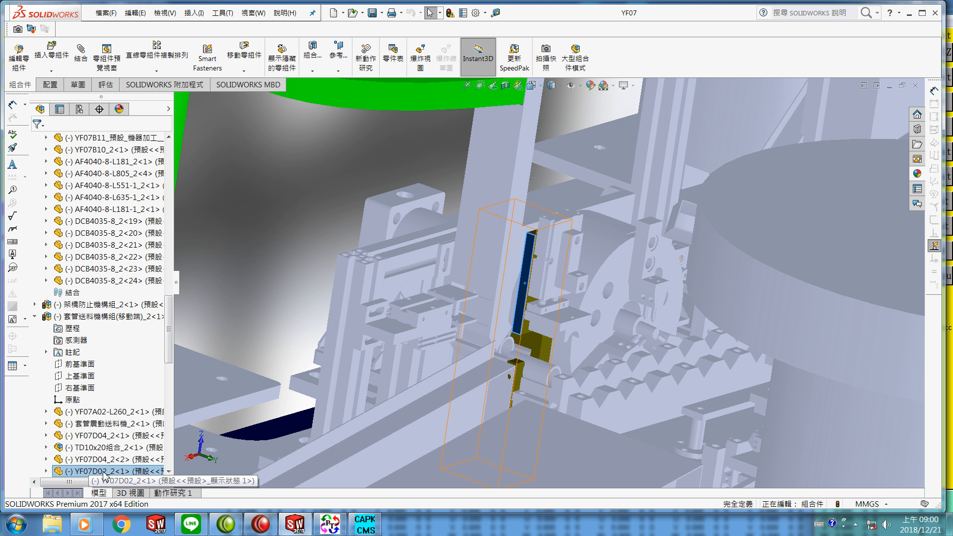
pyautogui.click(286, 432)
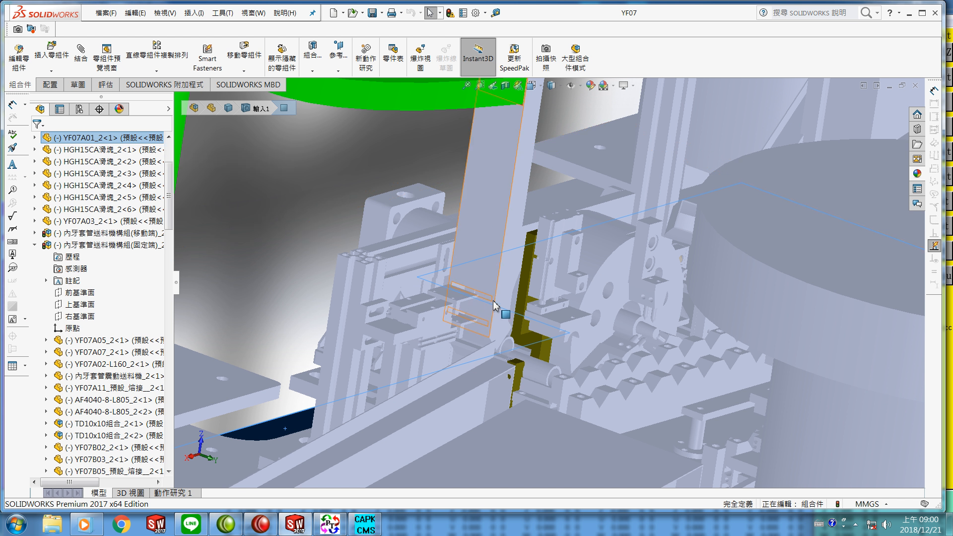
pyautogui.scroll(10, 516, 313)
pyautogui.scroll(4, 517, 311)
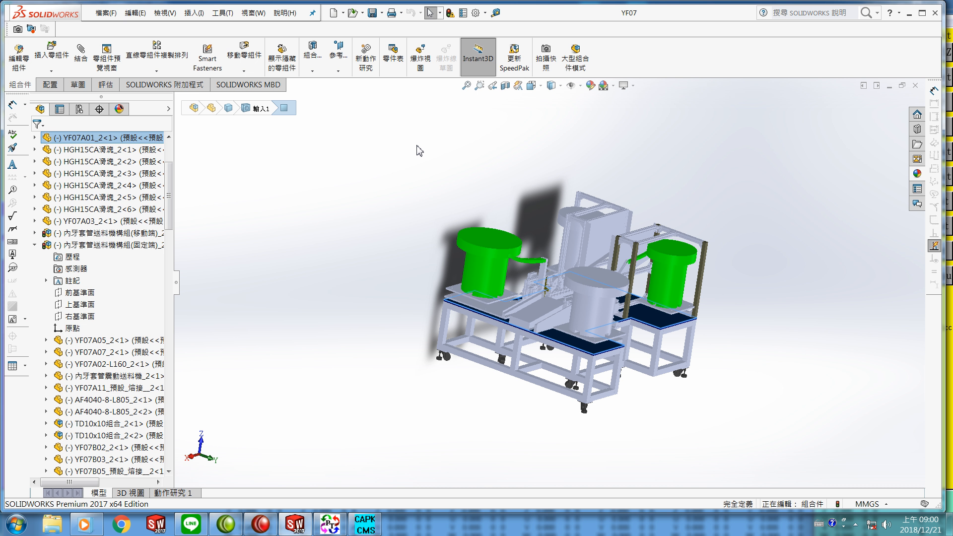
# Step: Box-select the entire assembly and hide all its components
pyautogui.moveTo(416, 145); pyautogui.dragTo(733, 440)
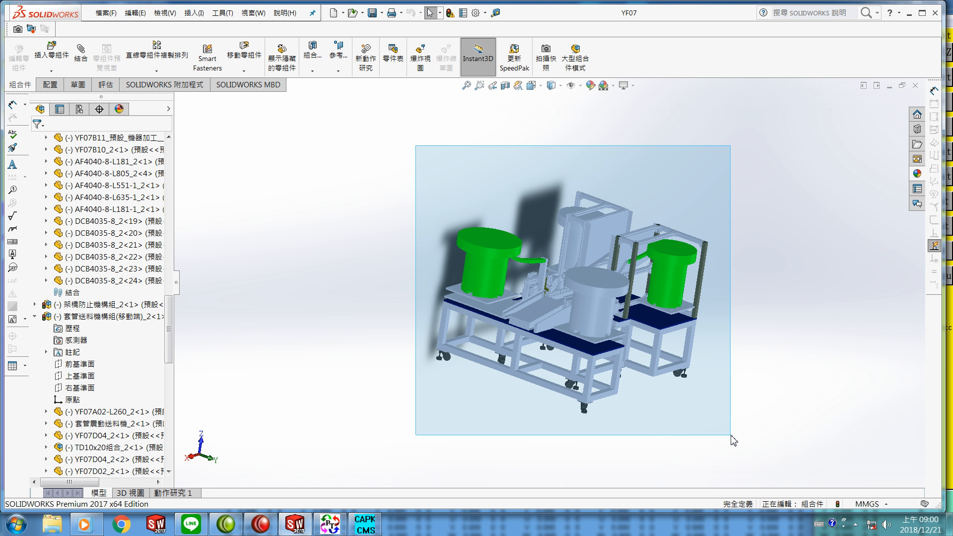
pyautogui.moveTo(731, 436); pyautogui.dragTo(731, 436)
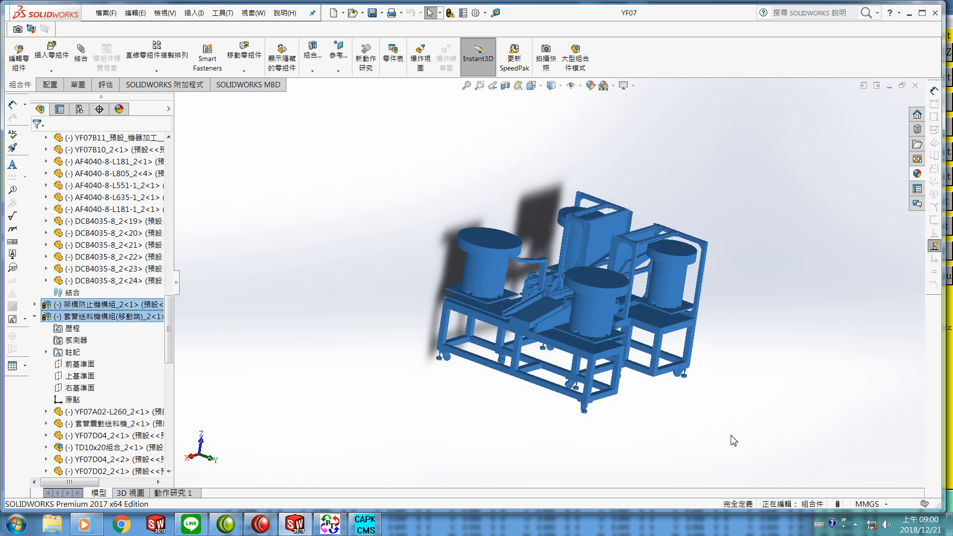
pyautogui.rightClick(96, 320)
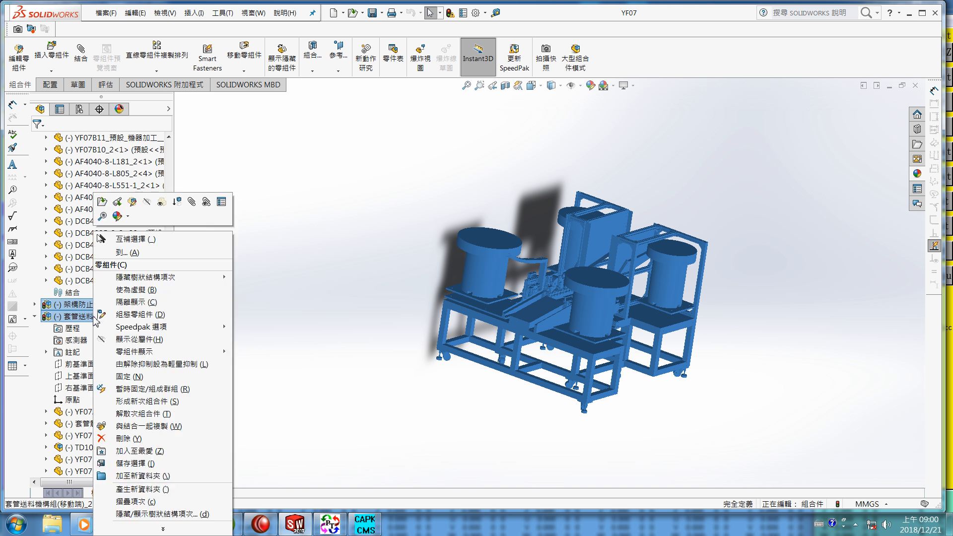
pyautogui.click(148, 204)
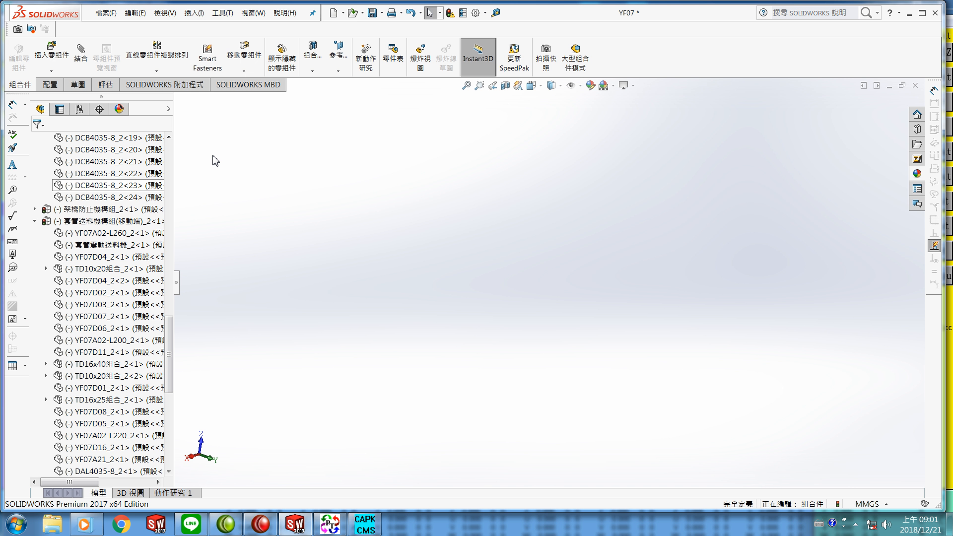
# Step: Filter the design tree for yf07a01 and show the YF07A01_2 base plate component
pyautogui.click(128, 124)
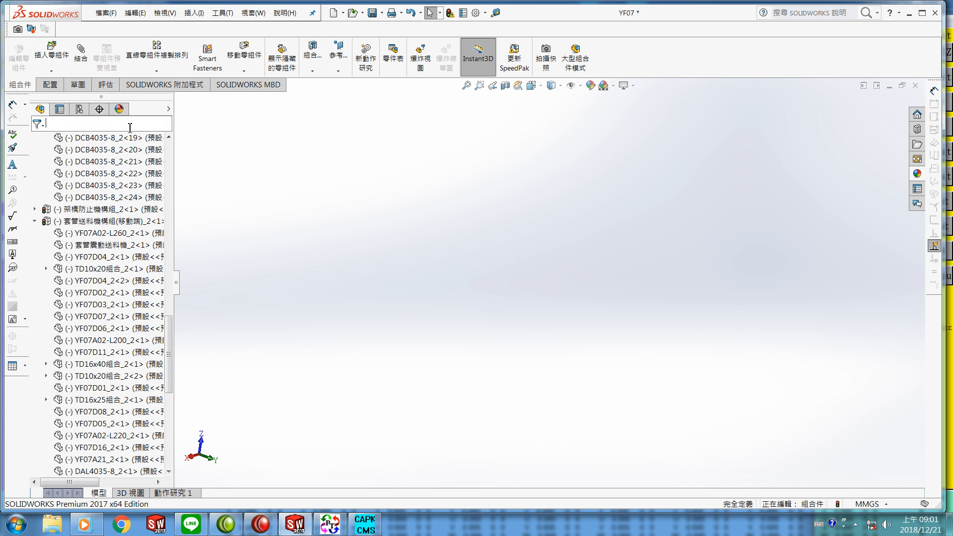
pyautogui.write('yf')
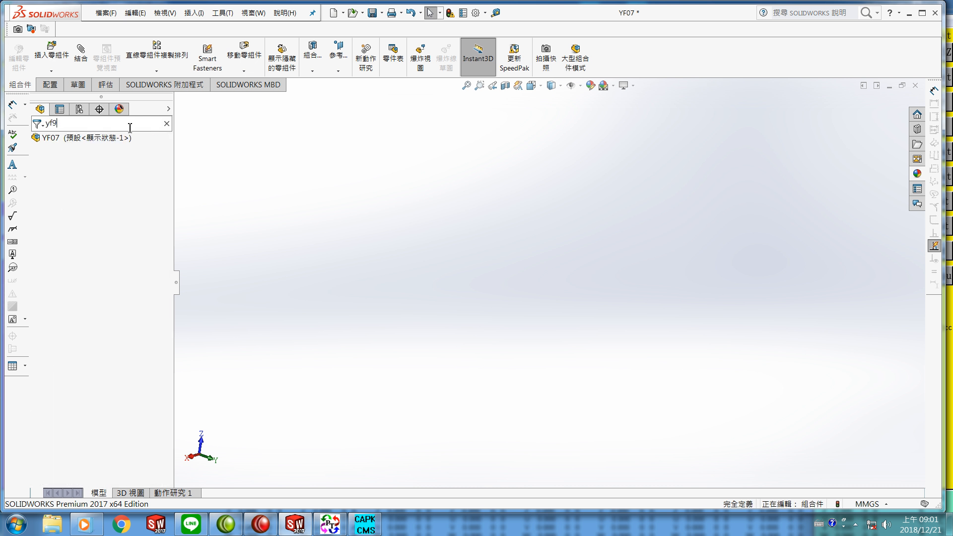
pyautogui.write('07')
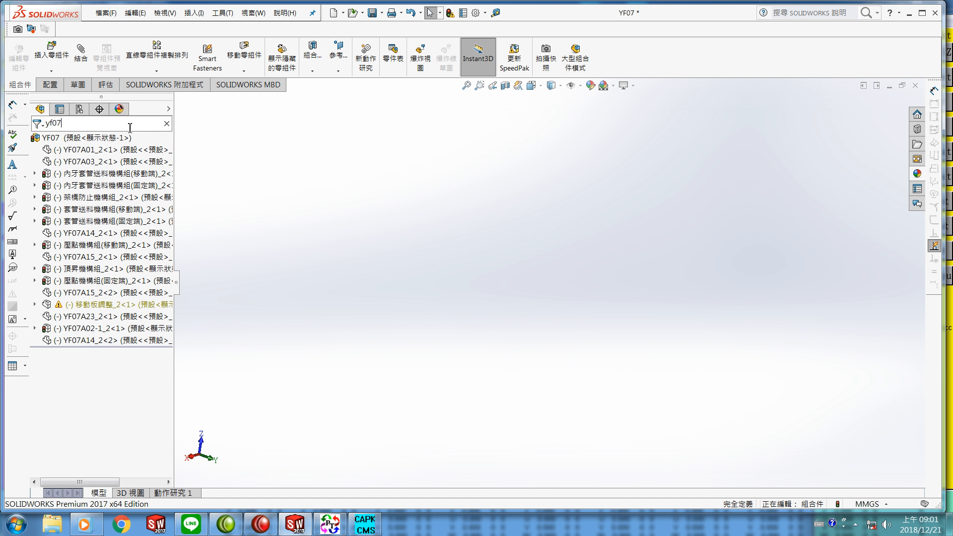
pyautogui.write('a01')
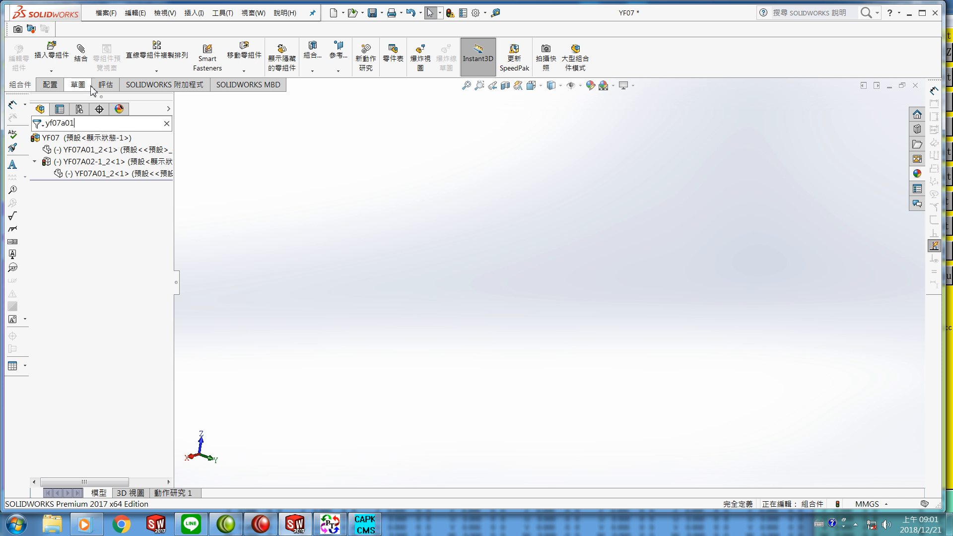
pyautogui.rightClick(96, 177)
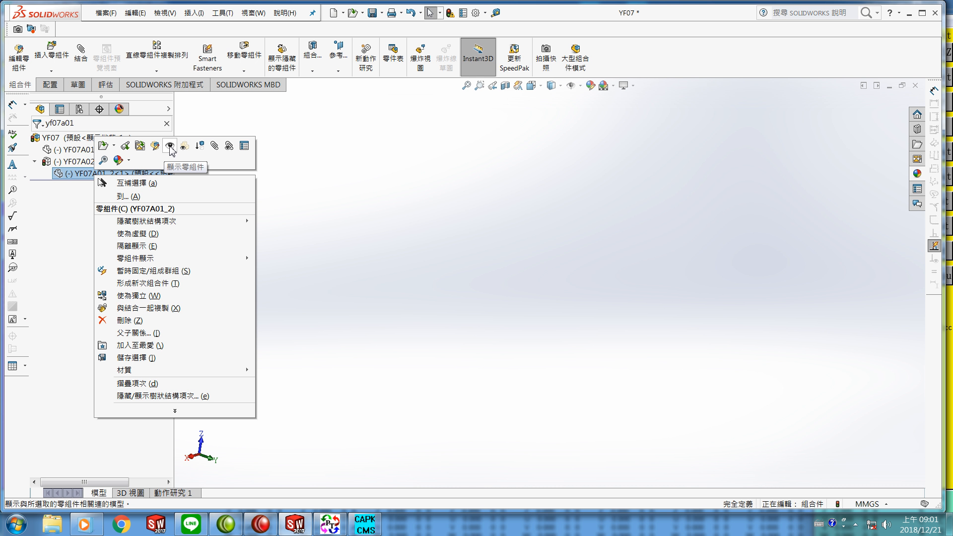
pyautogui.click(169, 146)
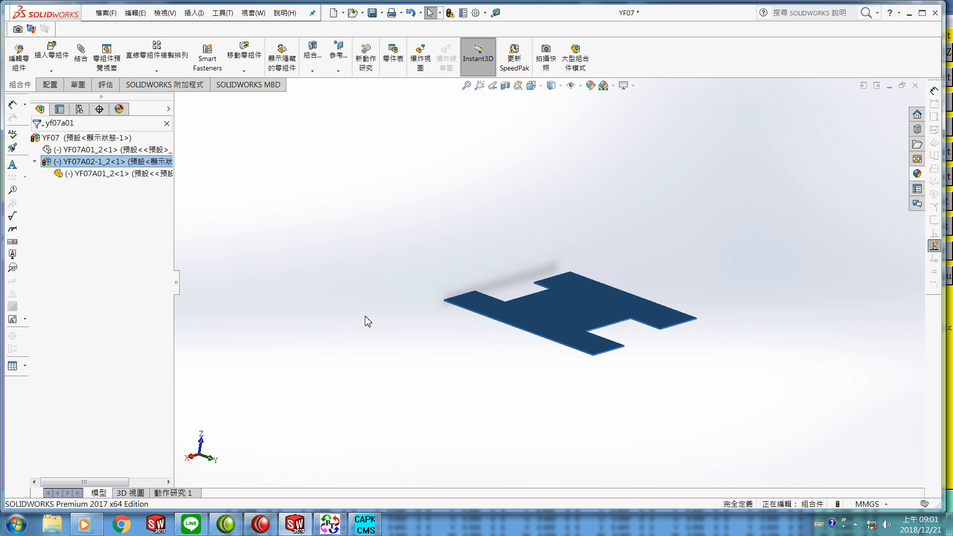
pyautogui.click(347, 317)
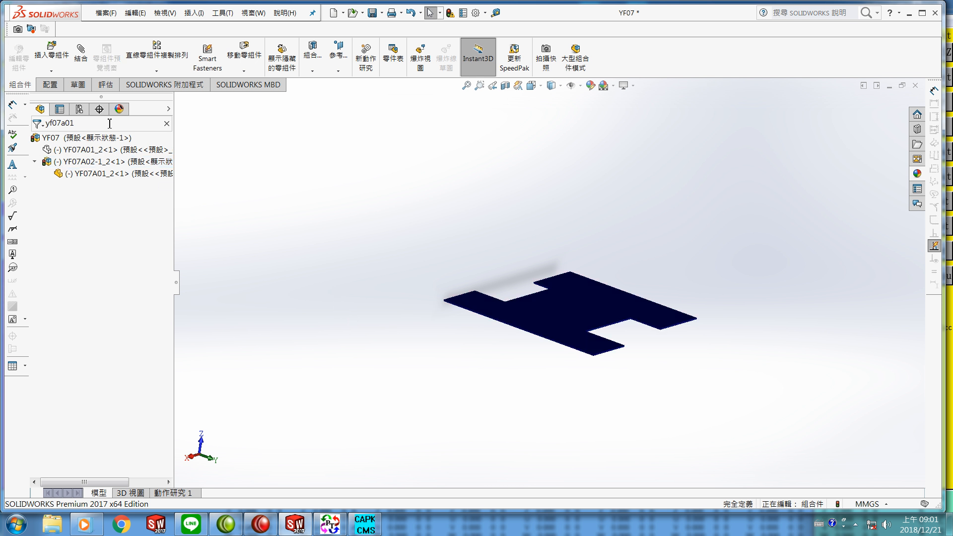
# Step: Change the tree filter to yf07d02 and show the YF07D02_2 bracket component
pyautogui.press('BackSpace')
pyautogui.press('BackSpace')
pyautogui.press('BackSpace')
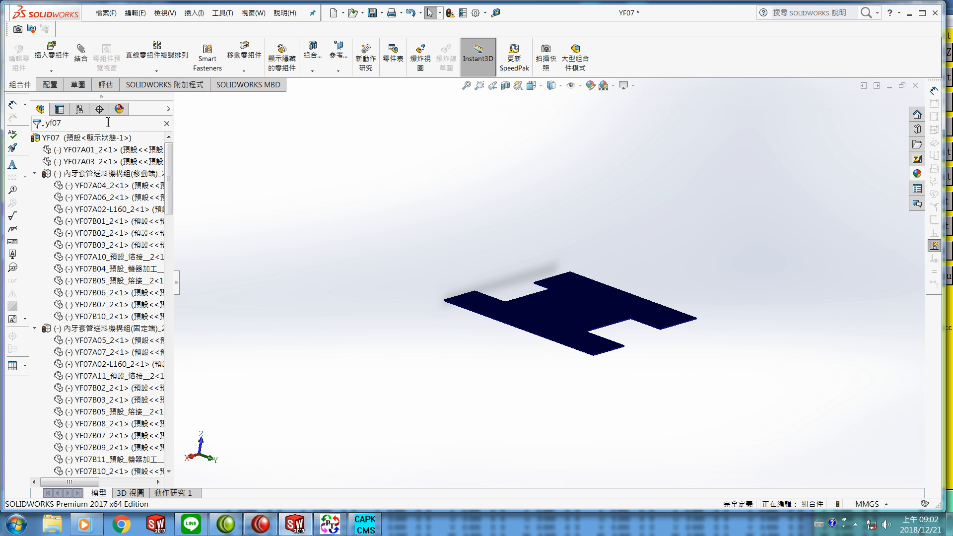
pyautogui.write('d0')
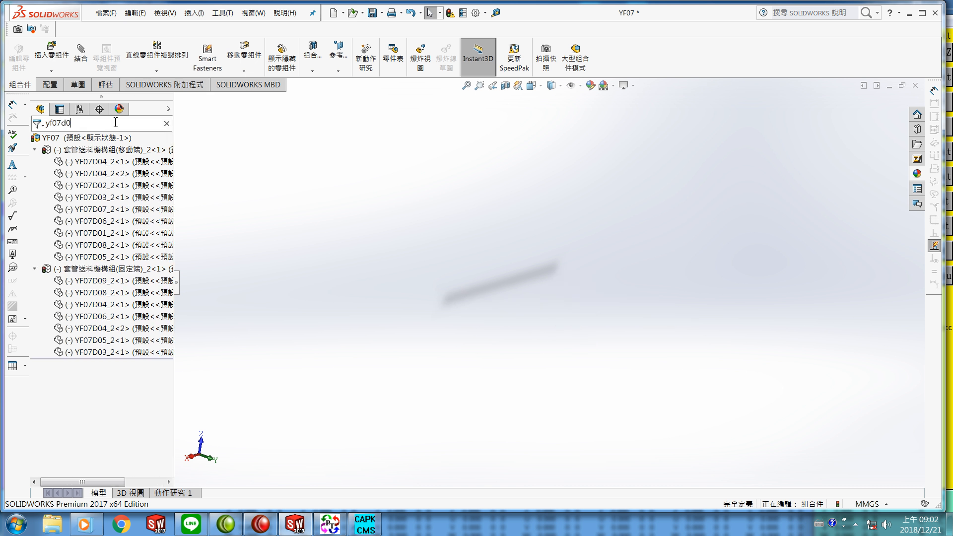
pyautogui.write('2')
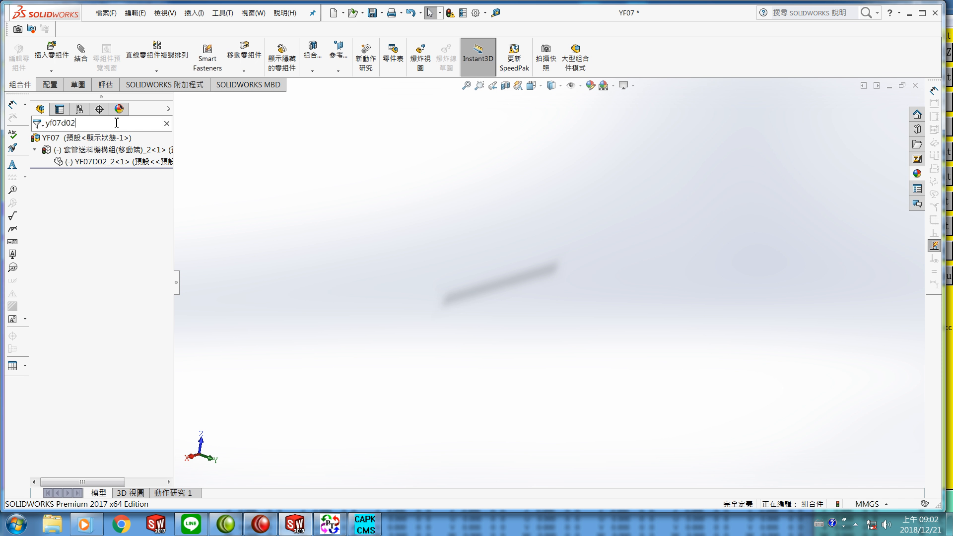
pyautogui.rightClick(102, 166)
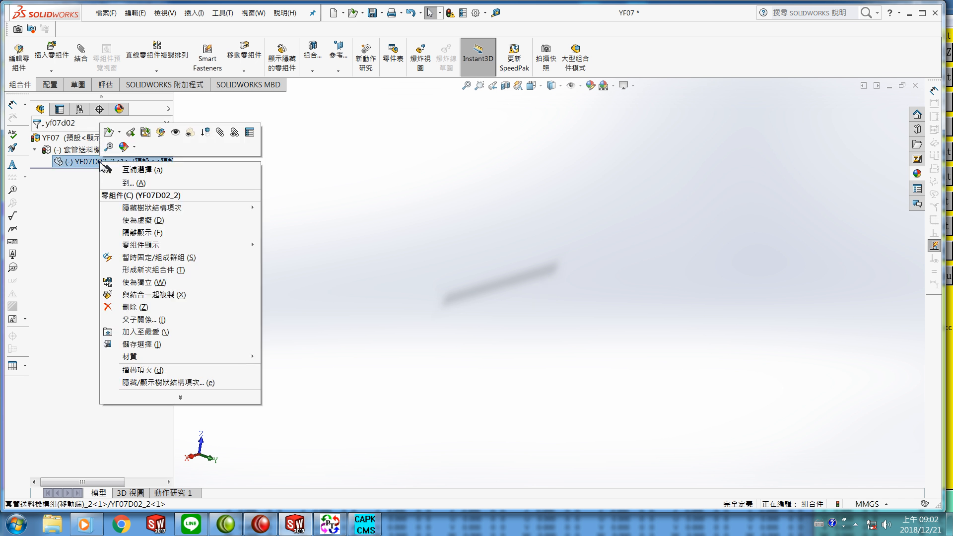
pyautogui.click(176, 133)
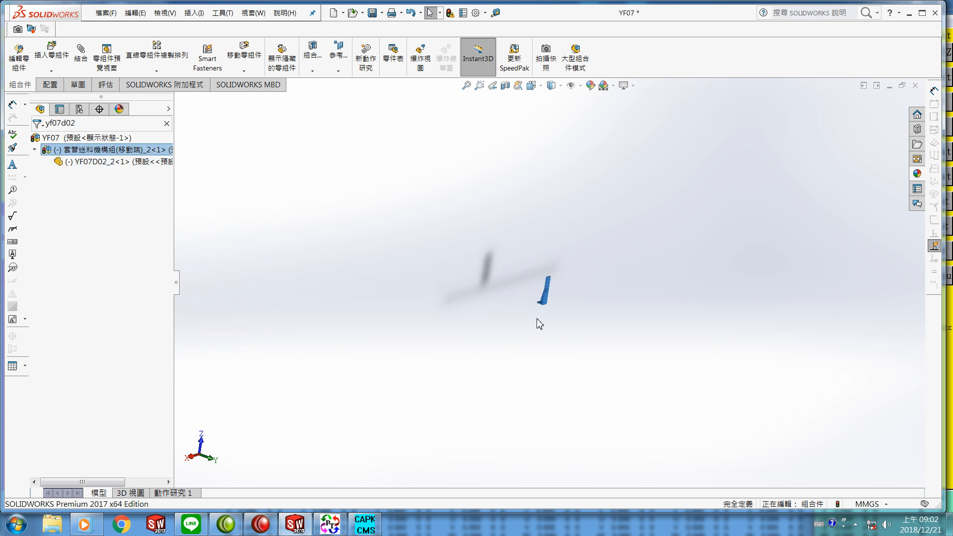
pyautogui.click(491, 326)
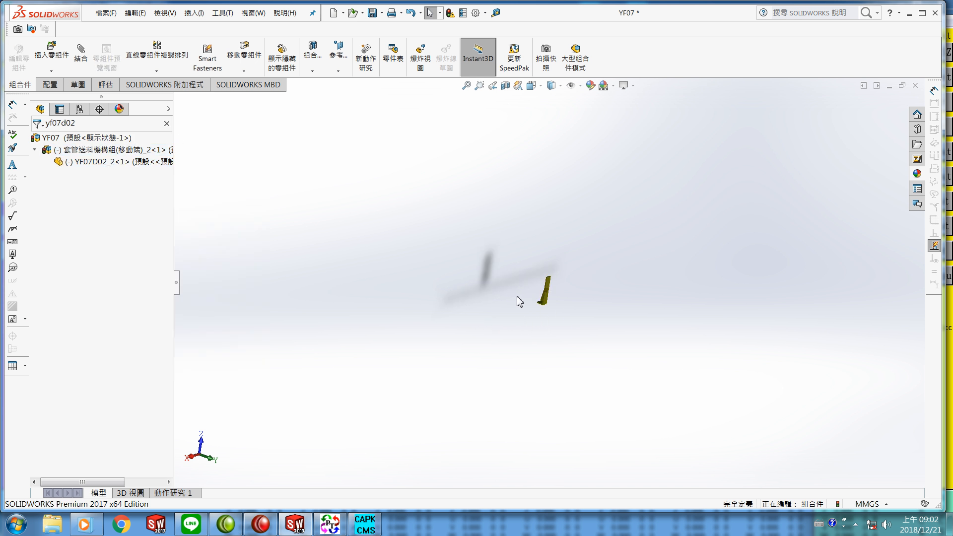
# Step: Filter the tree for af4040 and show the AF4040-8-L805_2<3> profile inside the fixed-end insert-tube feeding subassembly
pyautogui.click(123, 125)
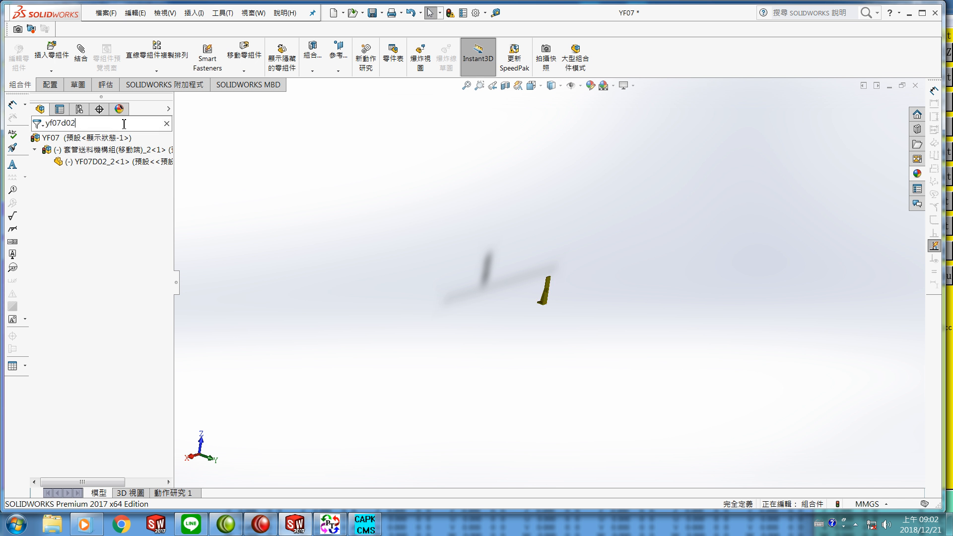
pyautogui.press('BackSpace')
pyautogui.press('BackSpace')
pyautogui.press('BackSpace')
pyautogui.press('BackSpace')
pyautogui.press('BackSpace')
pyautogui.press('BackSpace')
pyautogui.press('BackSpace')
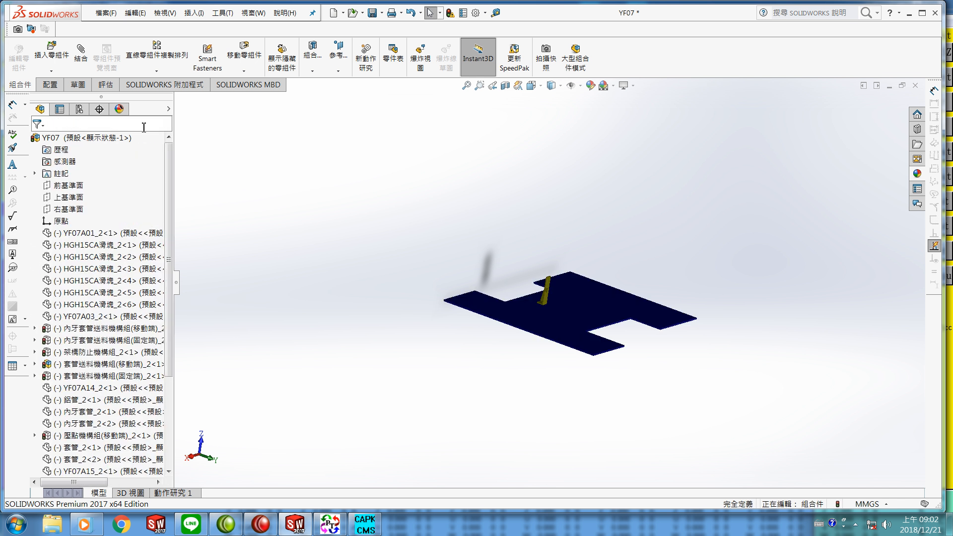
pyautogui.write('af')
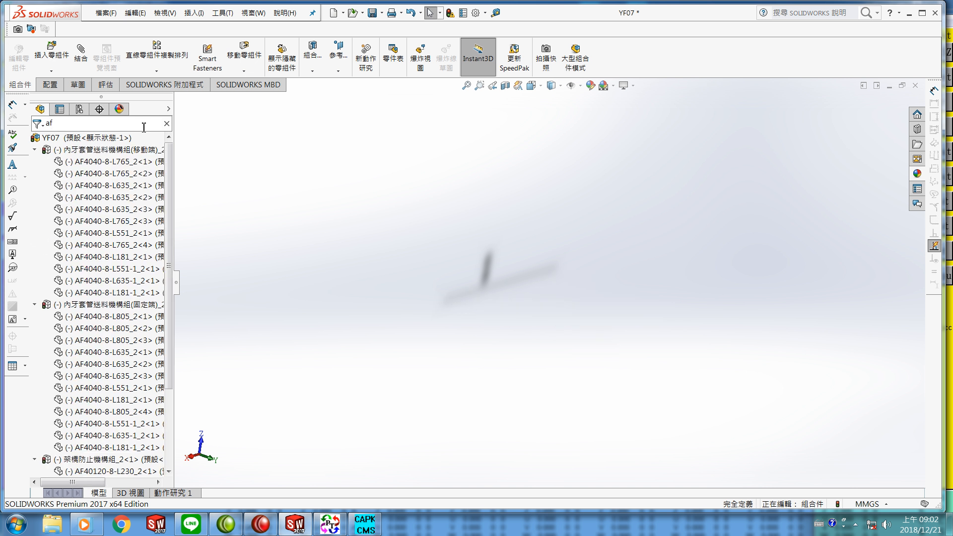
pyautogui.write('4040')
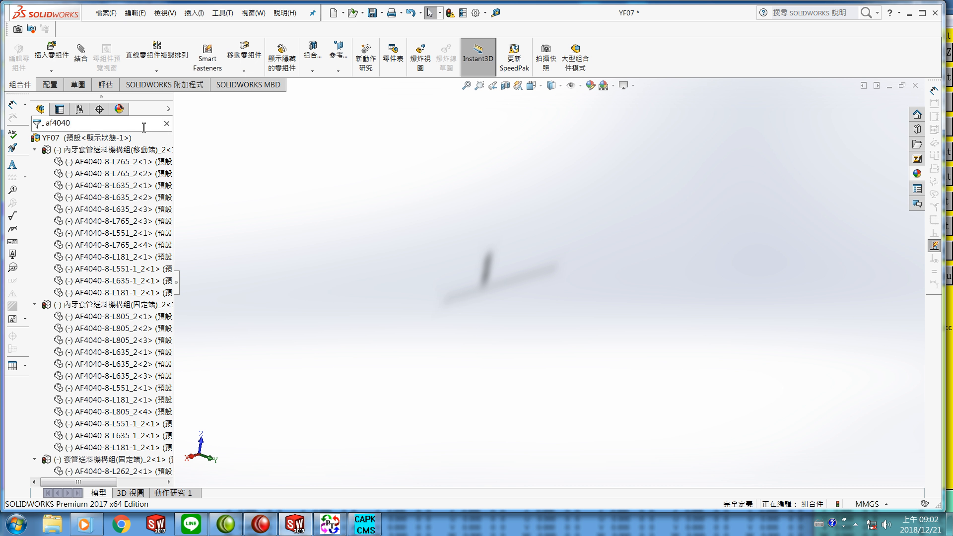
pyautogui.write('_')
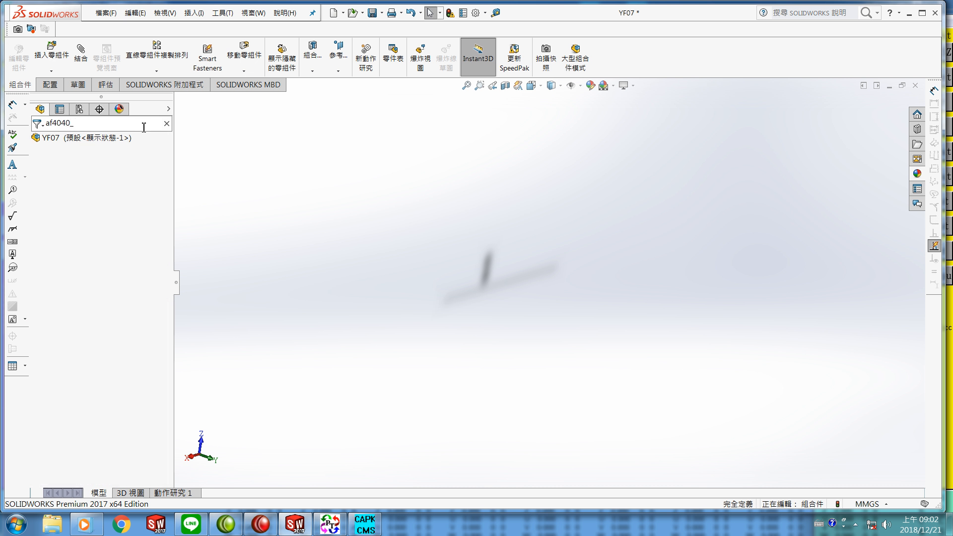
pyautogui.write('8')
pyautogui.press('BackSpace')
pyautogui.press('BackSpace')
pyautogui.press('BackSpace')
pyautogui.press('BackSpace')
pyautogui.press('BackSpace')
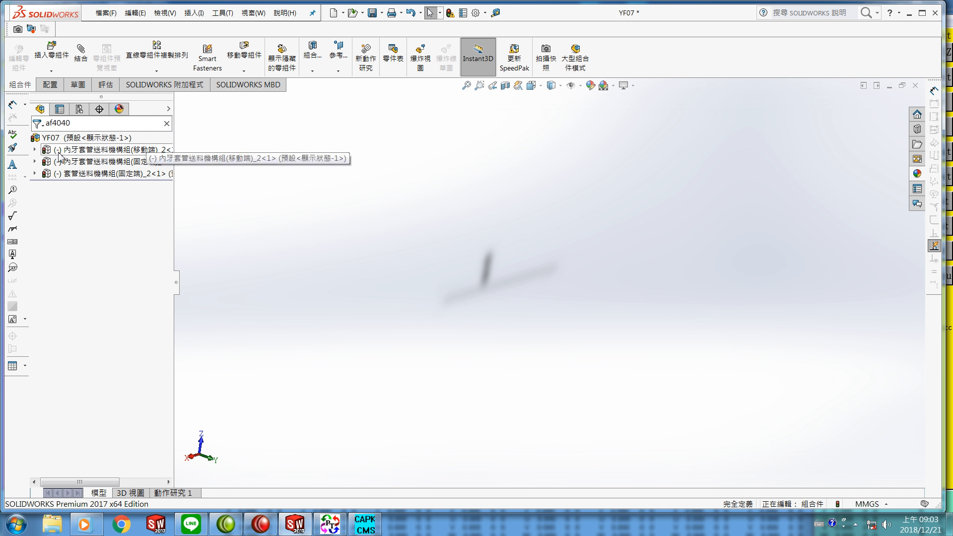
pyautogui.click(51, 150)
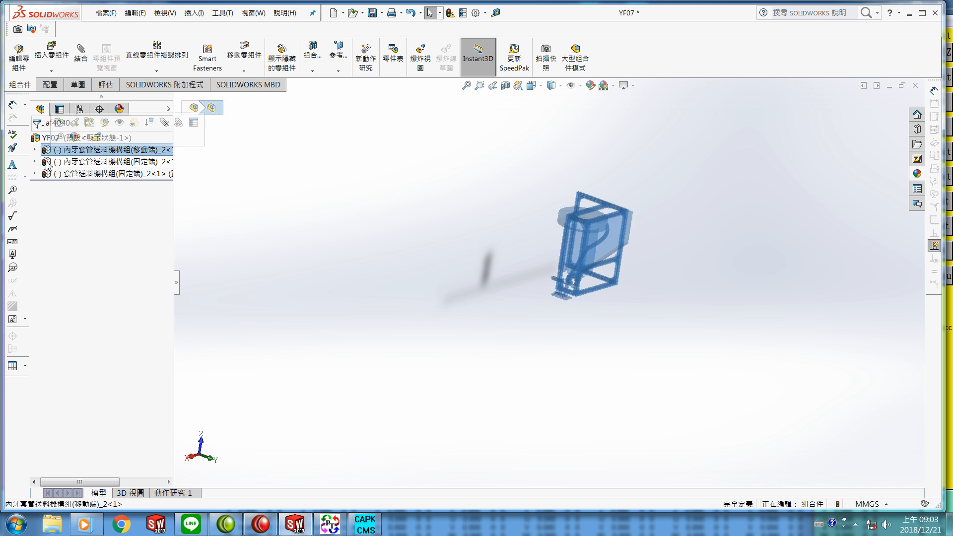
pyautogui.click(48, 163)
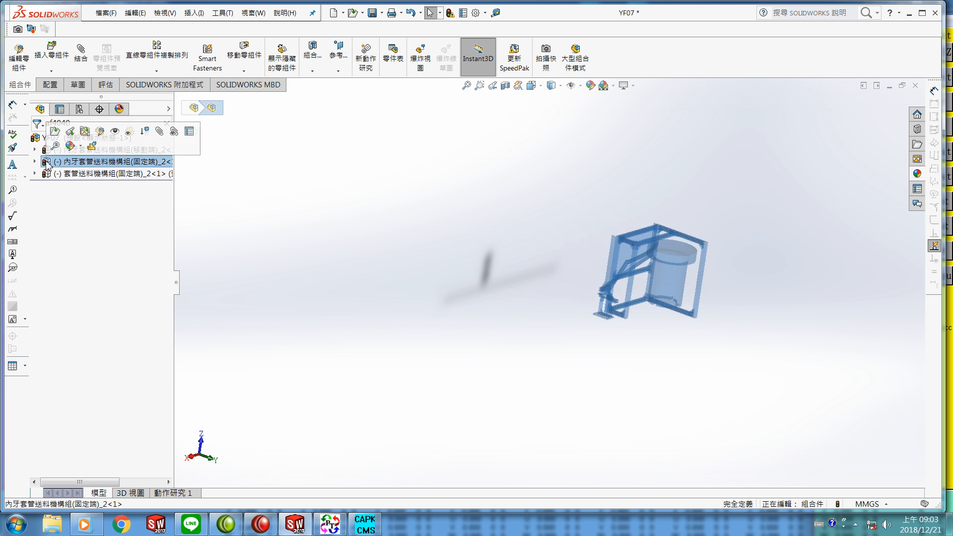
pyautogui.click(50, 174)
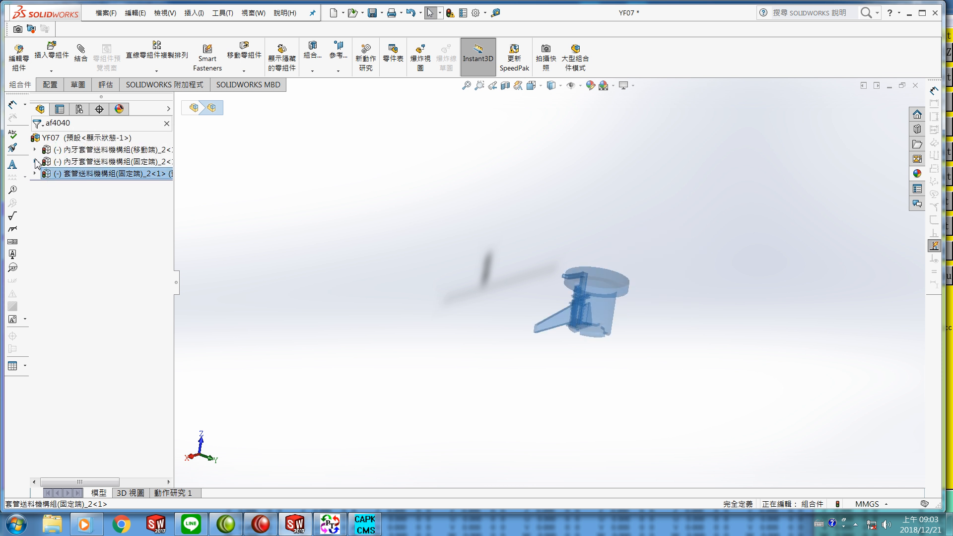
pyautogui.click(34, 161)
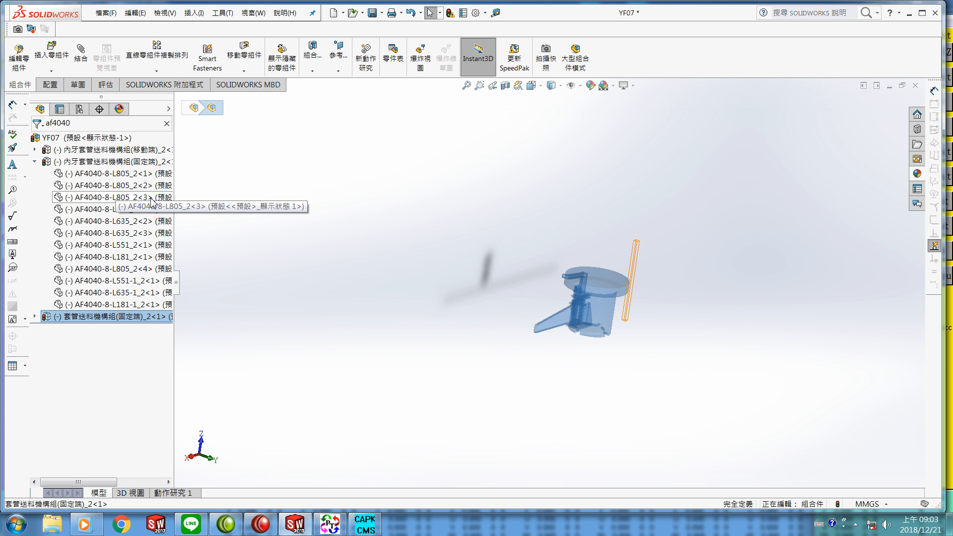
pyautogui.rightClick(99, 201)
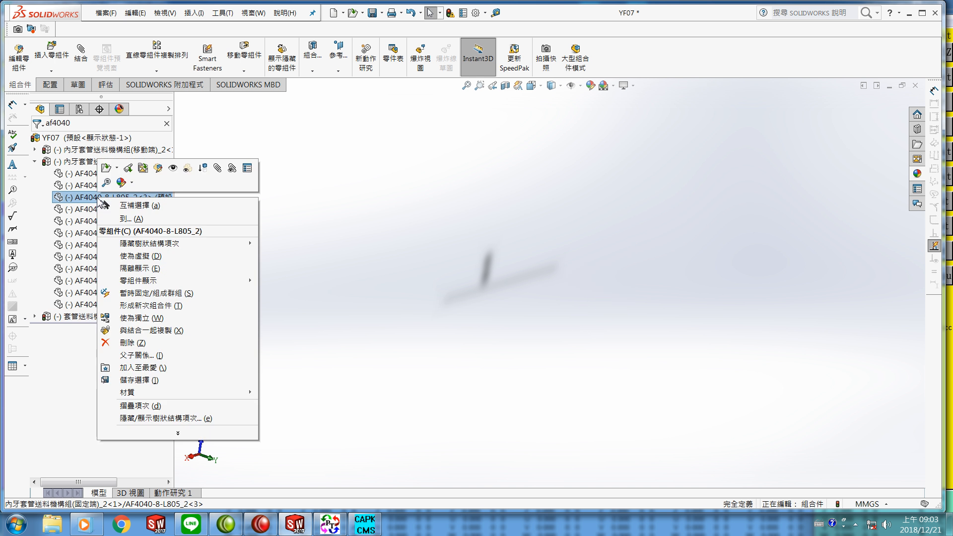
pyautogui.click(173, 169)
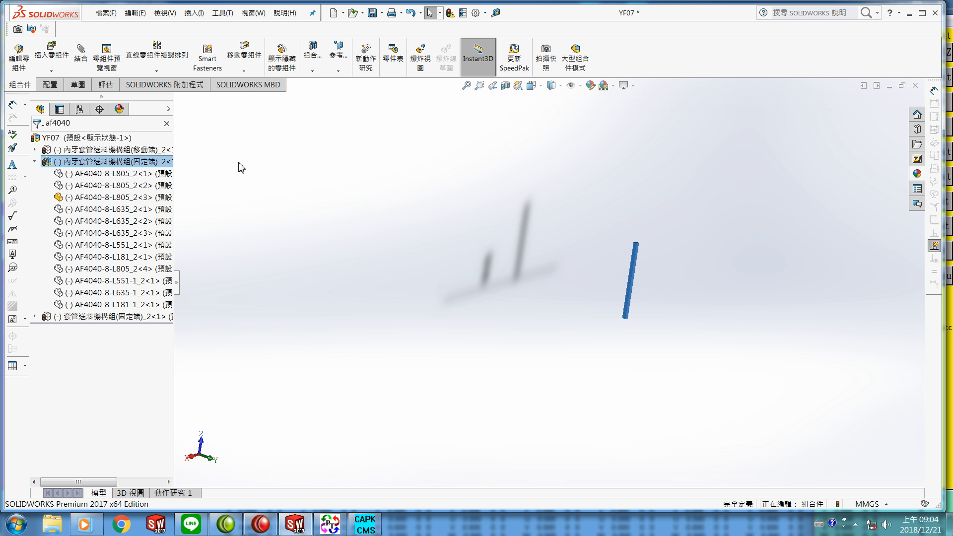
# Step: Save the assembly without rebuilding it
pyautogui.click(106, 13)
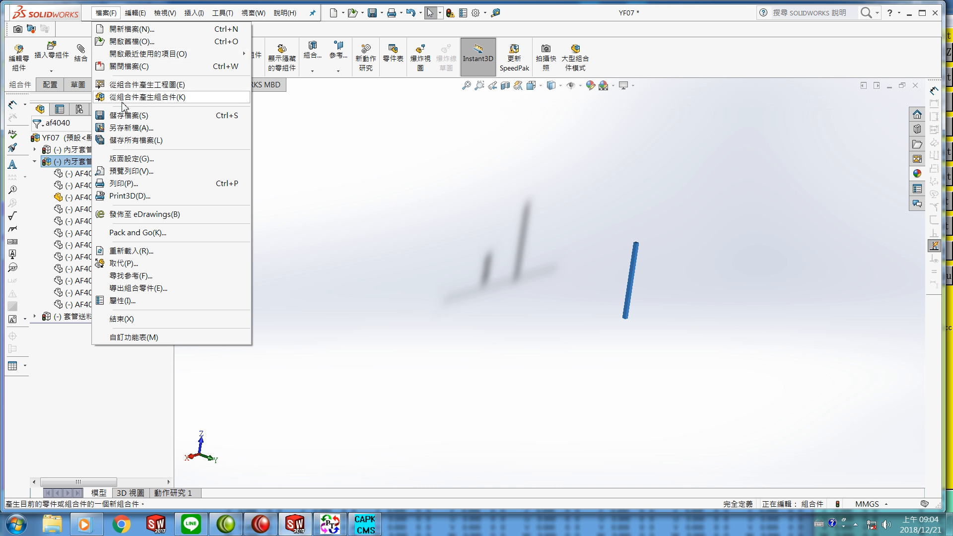
pyautogui.click(129, 117)
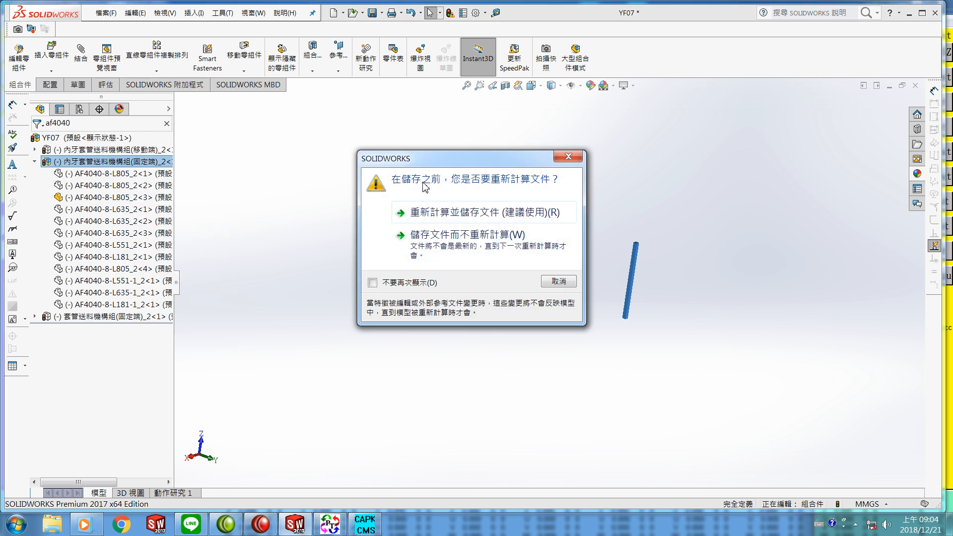
pyautogui.click(447, 237)
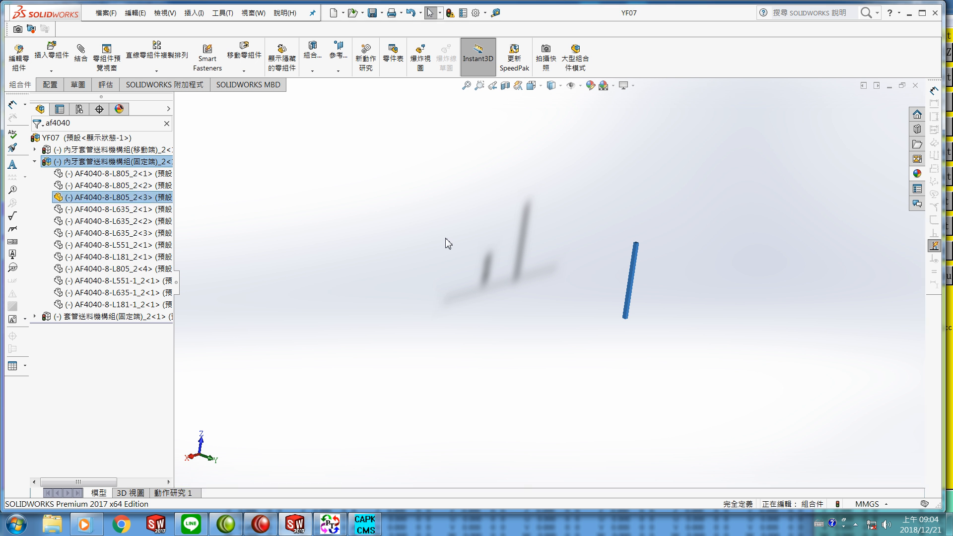
pyautogui.click(397, 231)
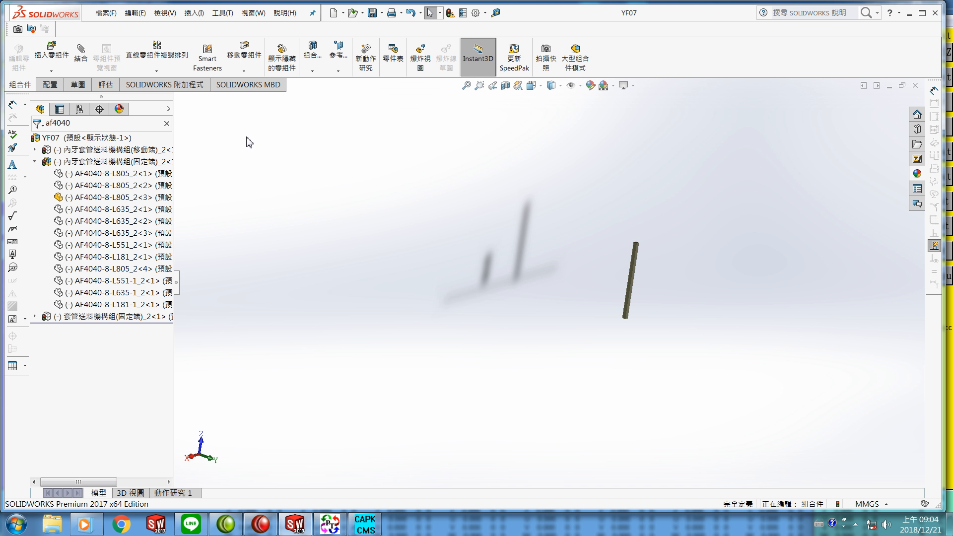
# Step: Save a copy of the assembly as an IGES file named YF07test, exporting without unhiding the hidden components
pyautogui.click(105, 14)
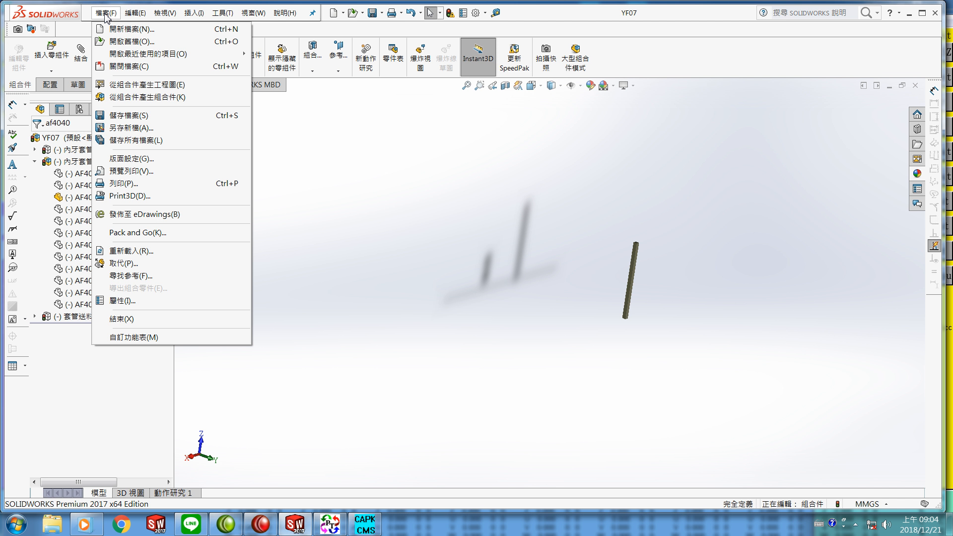
pyautogui.click(141, 128)
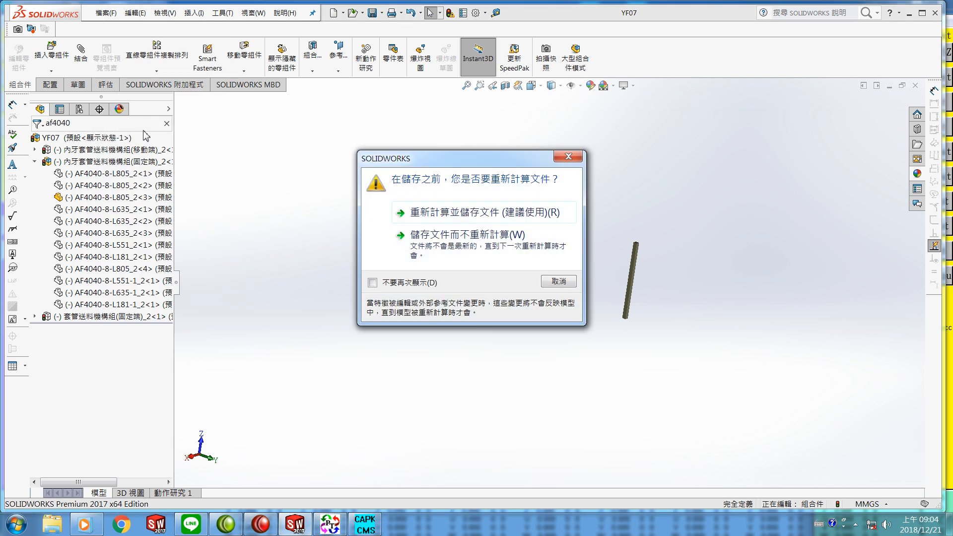
pyautogui.click(448, 245)
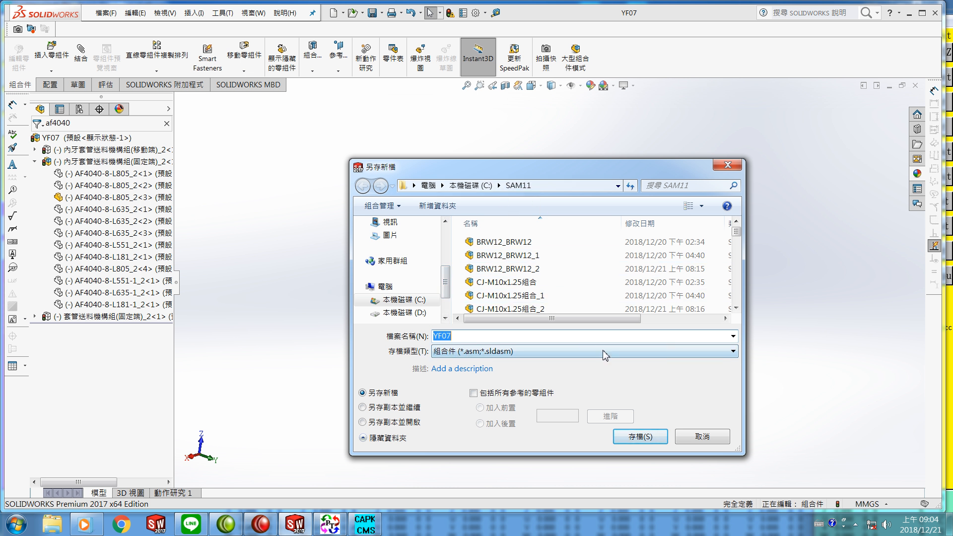
pyautogui.click(733, 355)
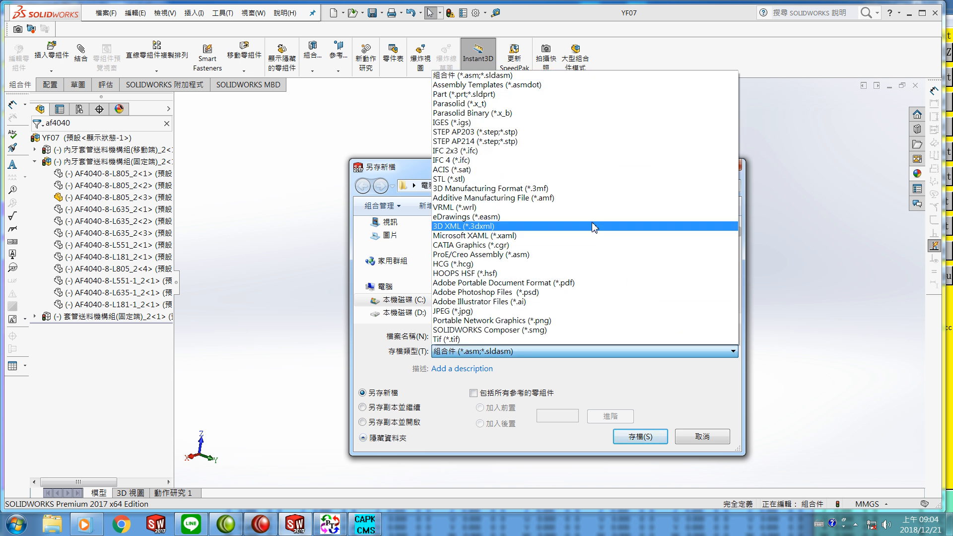
pyautogui.click(495, 122)
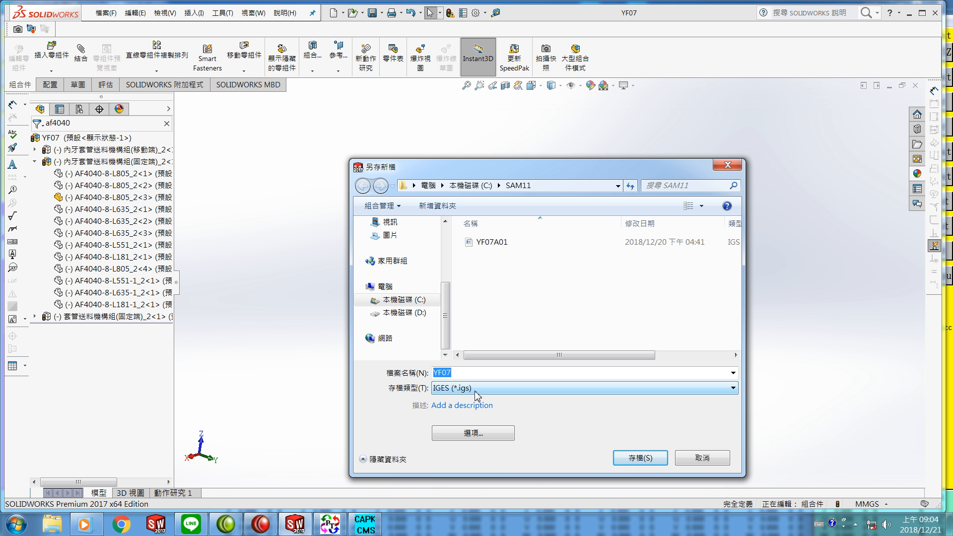
pyautogui.click(475, 373)
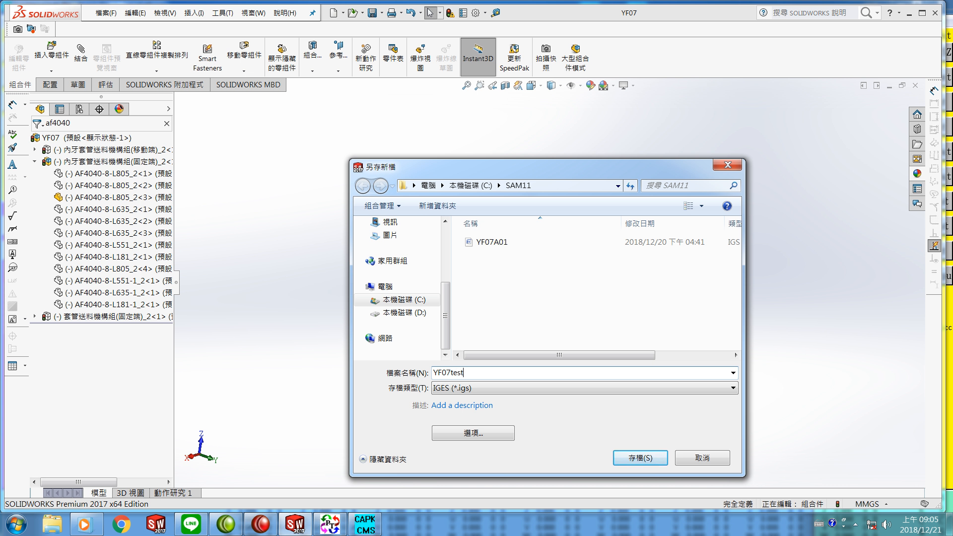
pyautogui.press('Return')
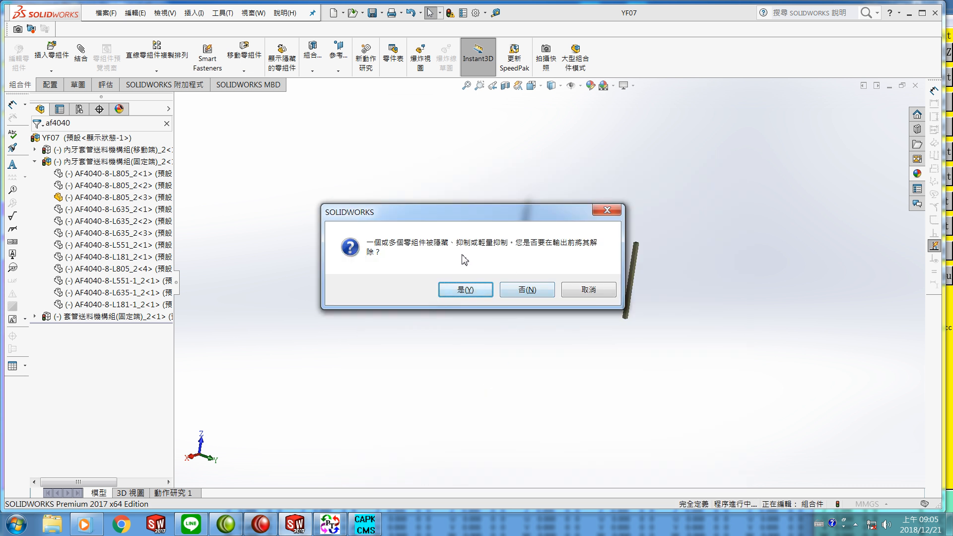
pyautogui.click(530, 292)
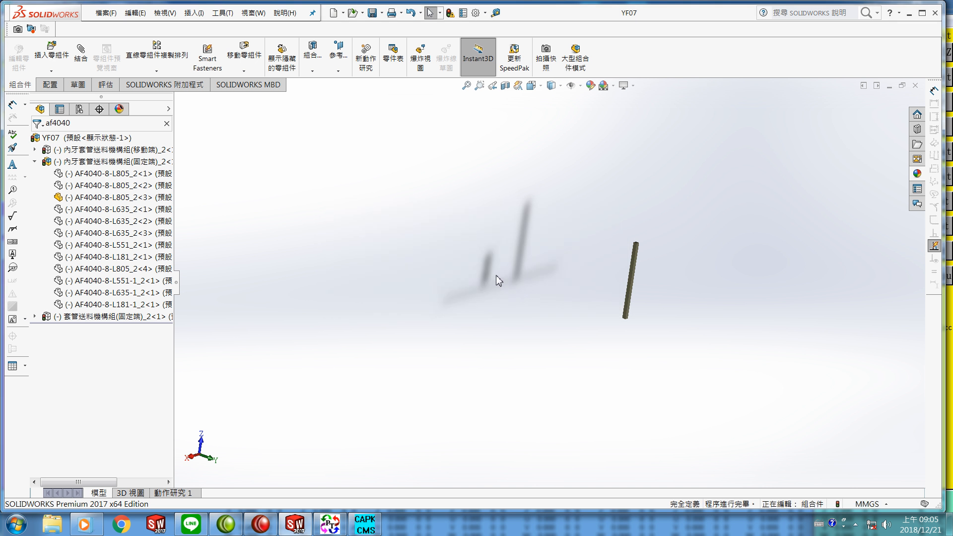
# Step: Close the assembly and open the exported YF07test IGES file from the SAM11 folder
pyautogui.click(105, 14)
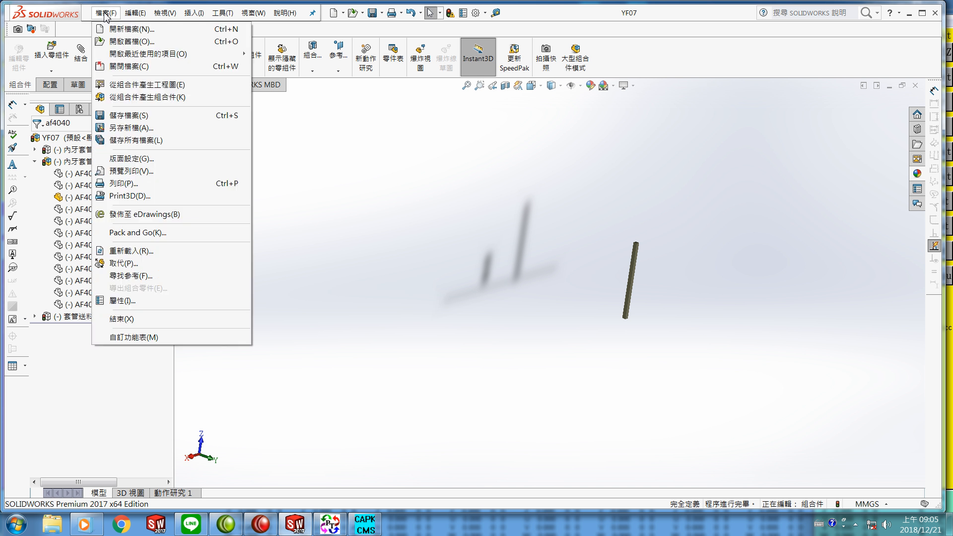
pyautogui.click(124, 67)
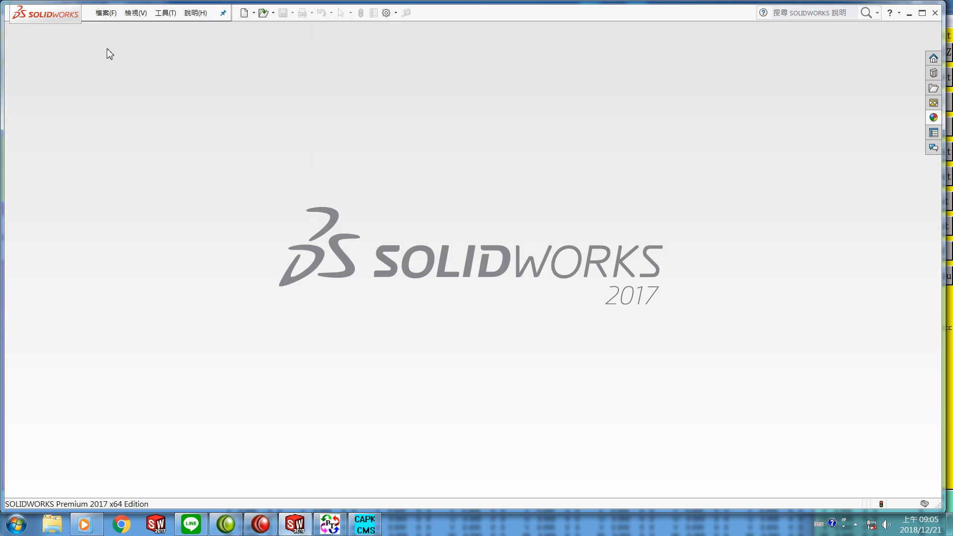
pyautogui.click(106, 15)
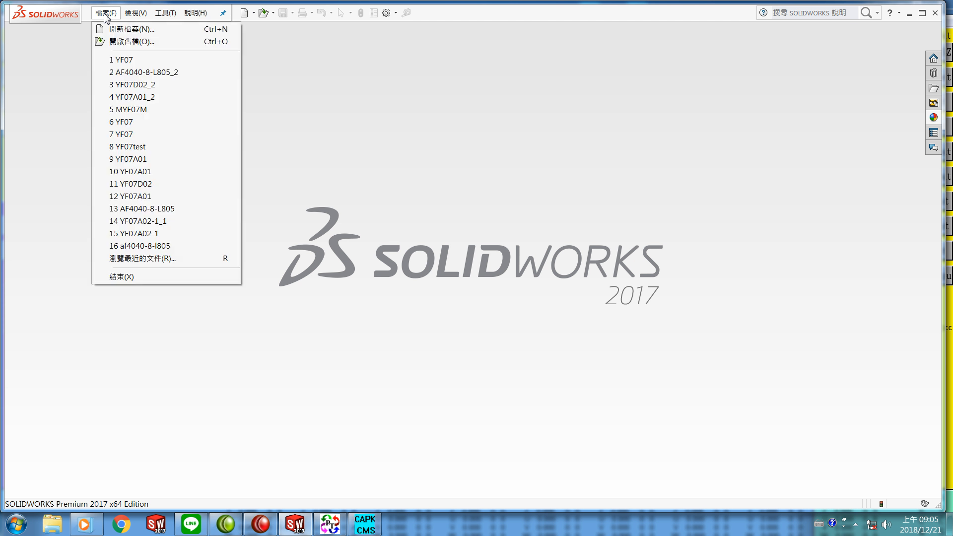
pyautogui.click(119, 42)
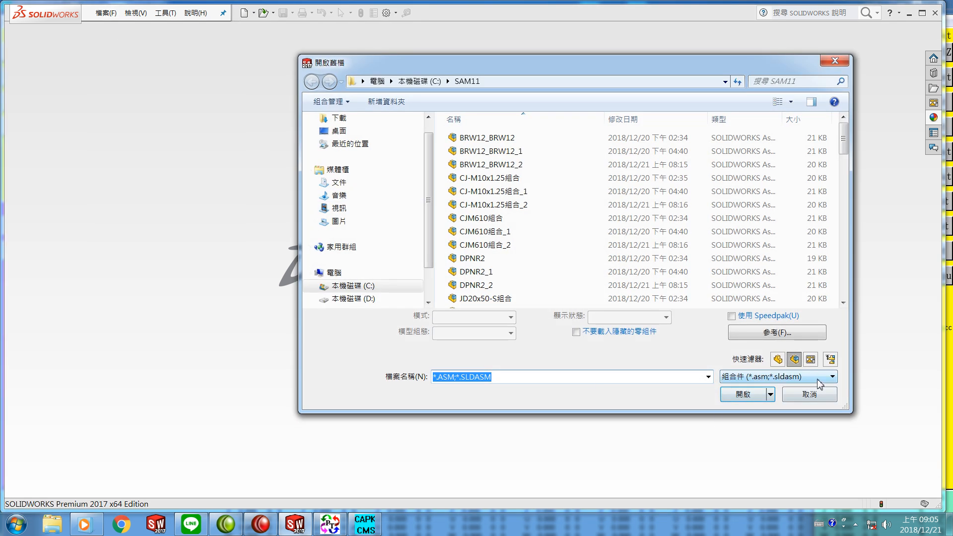
pyautogui.click(832, 377)
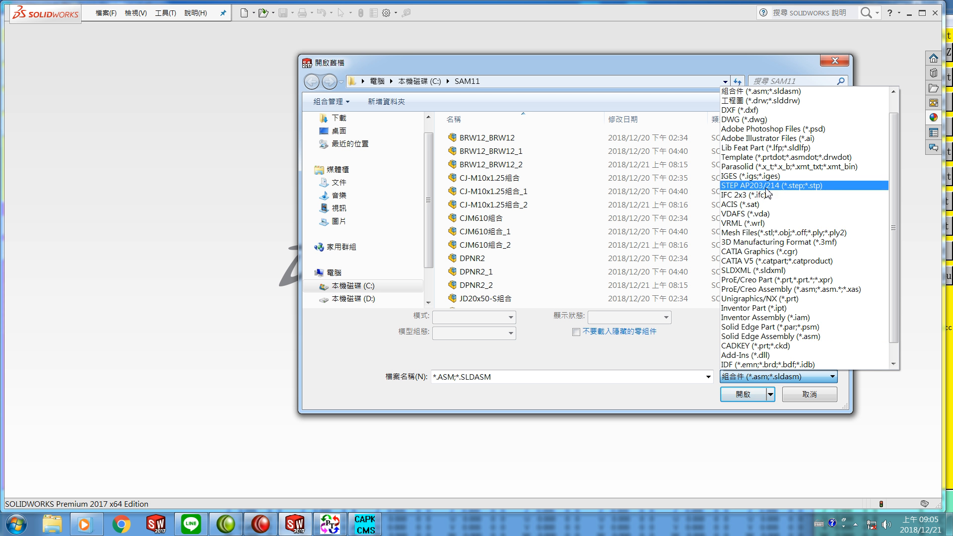
pyautogui.click(765, 177)
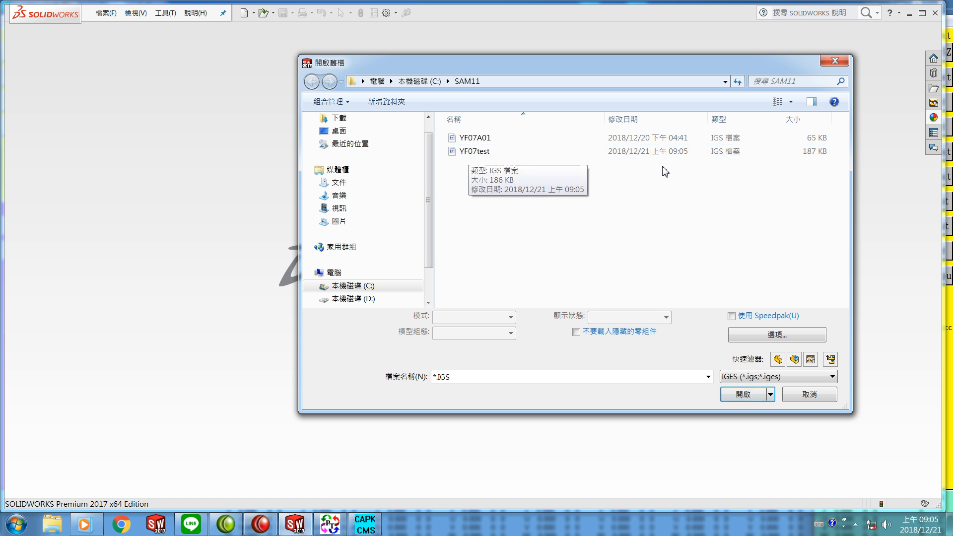
pyautogui.click(479, 152)
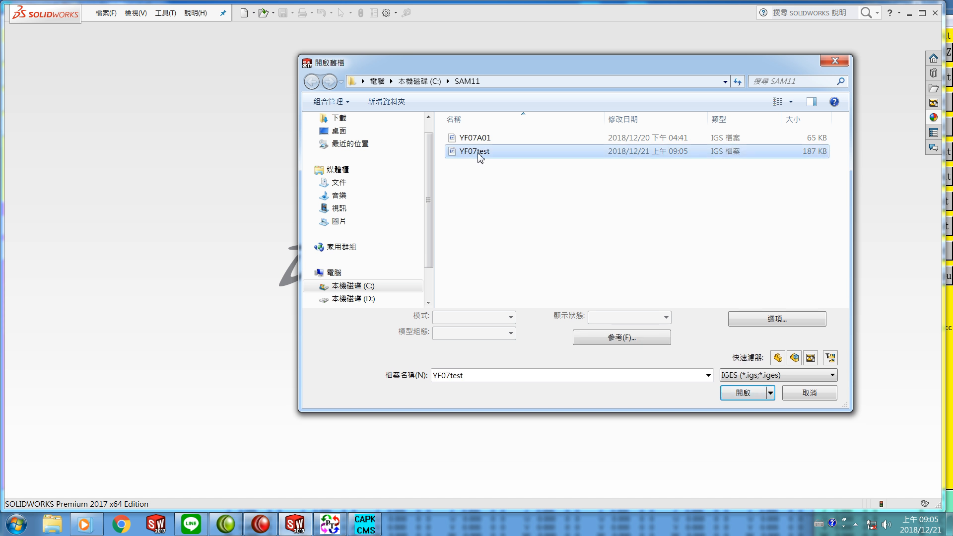
pyautogui.click(737, 395)
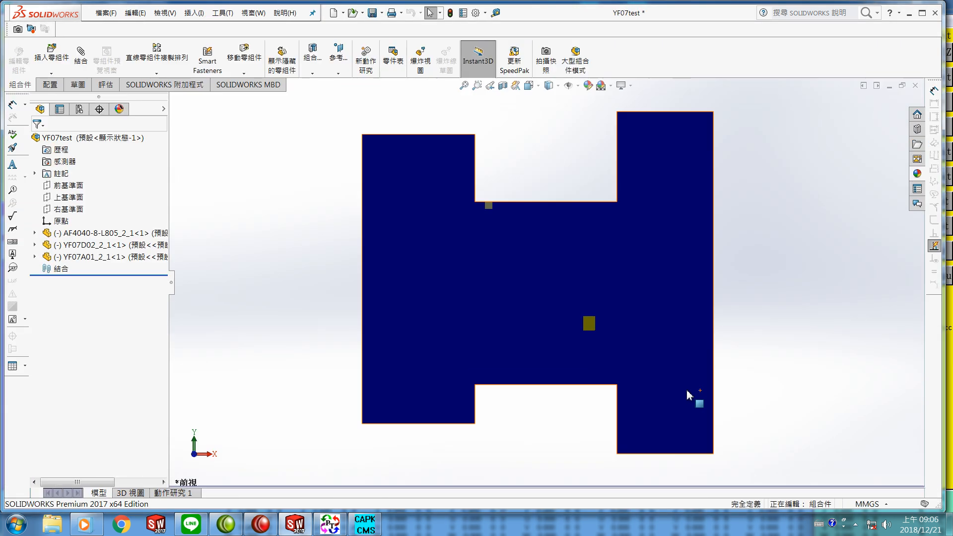
pyautogui.moveTo(576, 426); pyautogui.dragTo(593, 239, button='middle')
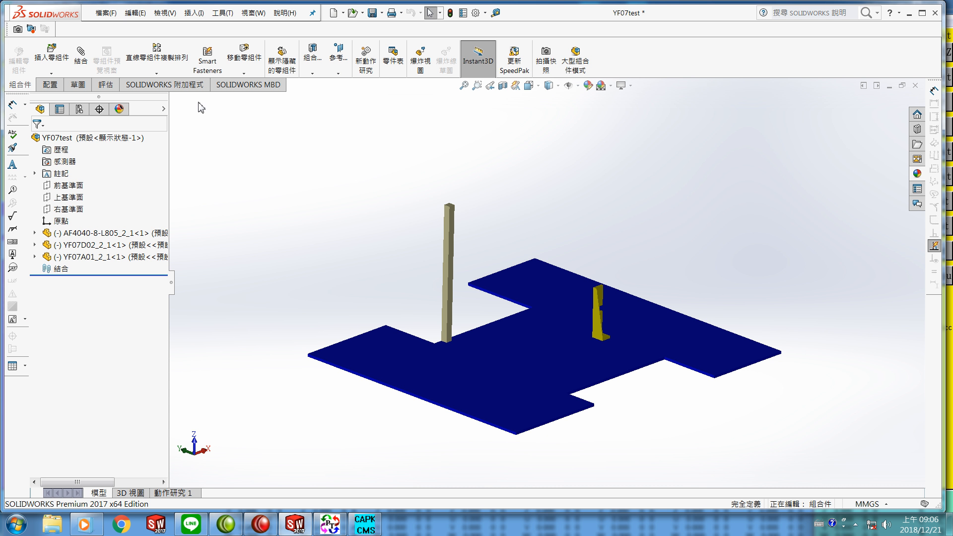
# Step: Save the imported model as the assembly YF07test, saving all its component files too
pyautogui.click(106, 13)
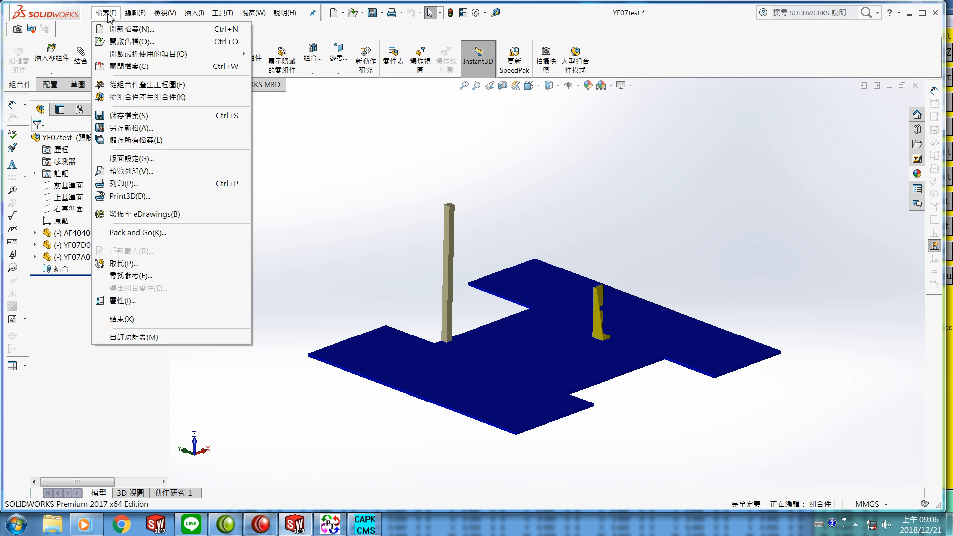
pyautogui.click(124, 119)
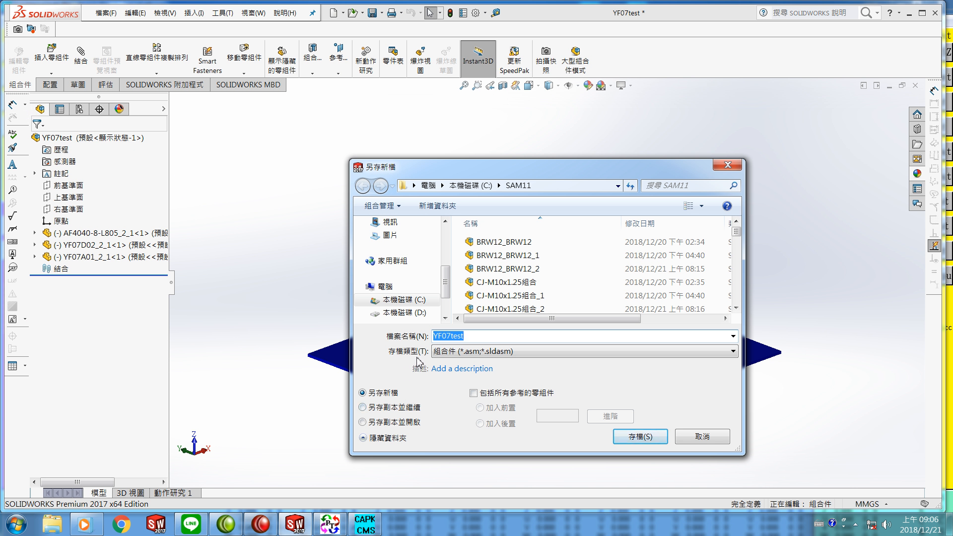
pyautogui.click(474, 339)
pyautogui.click(641, 437)
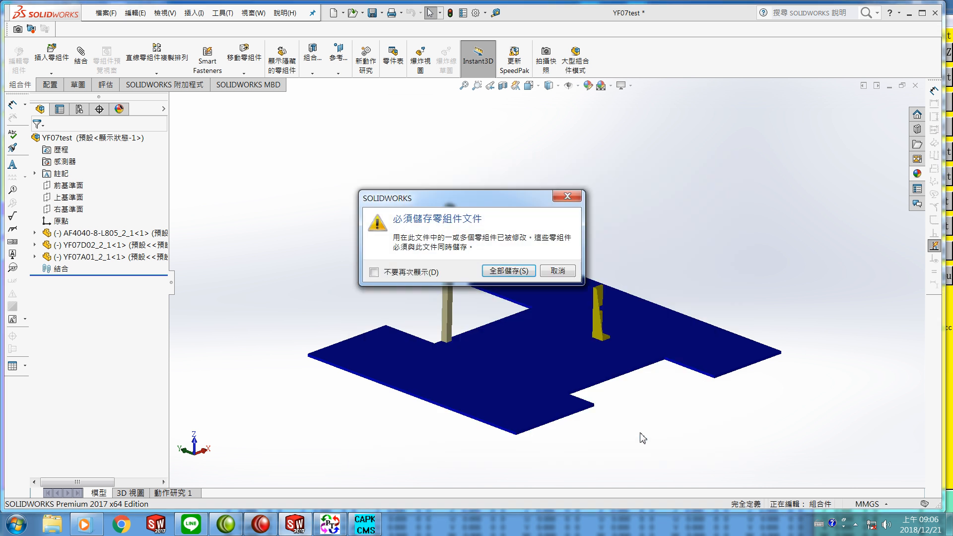
pyautogui.click(507, 271)
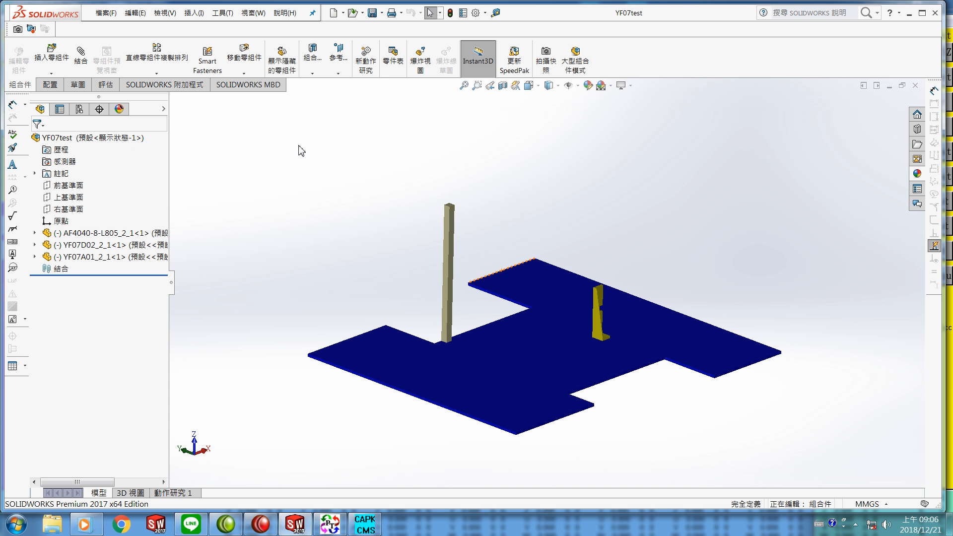
# Step: Close the YF07test assembly and browse the SAM1 folder on drive C: in the Open dialog
pyautogui.click(105, 13)
pyautogui.click(119, 68)
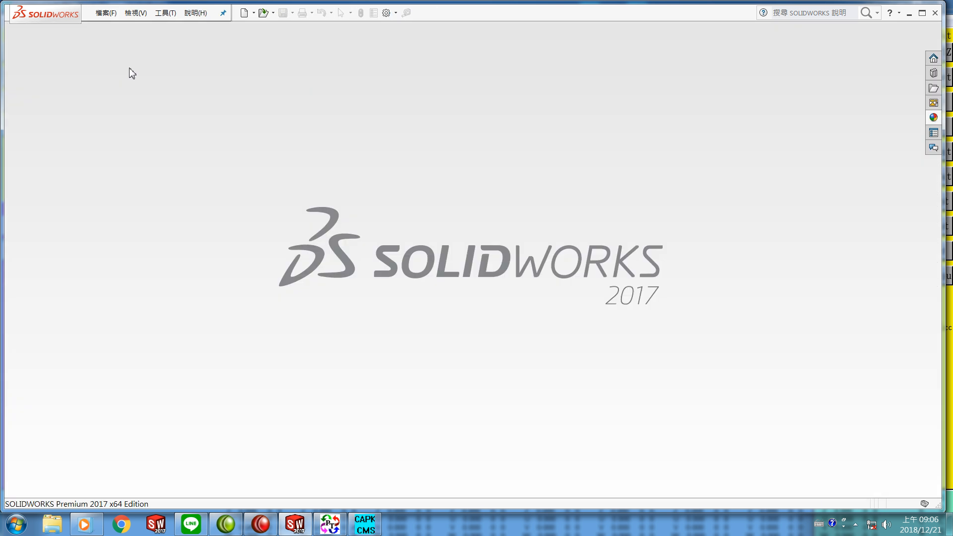
pyautogui.click(106, 14)
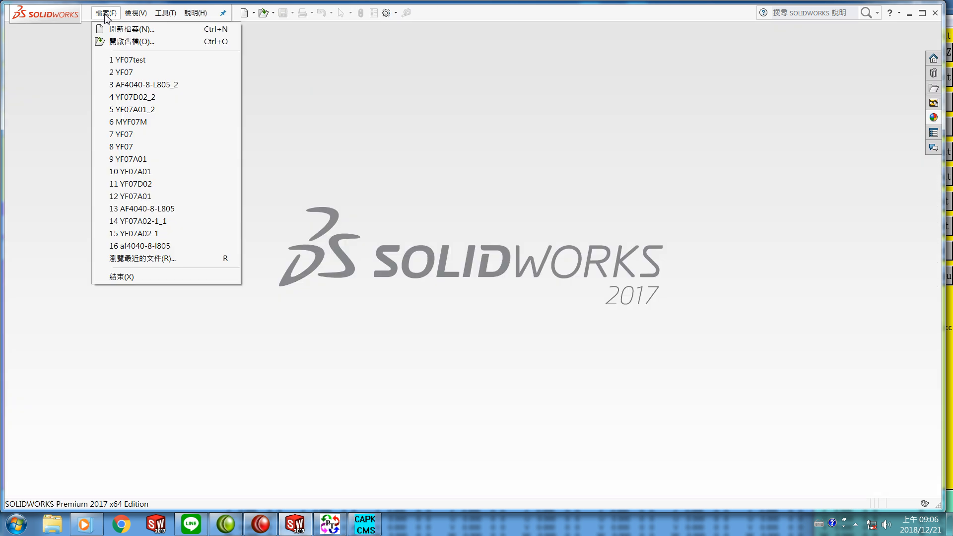
pyautogui.click(120, 42)
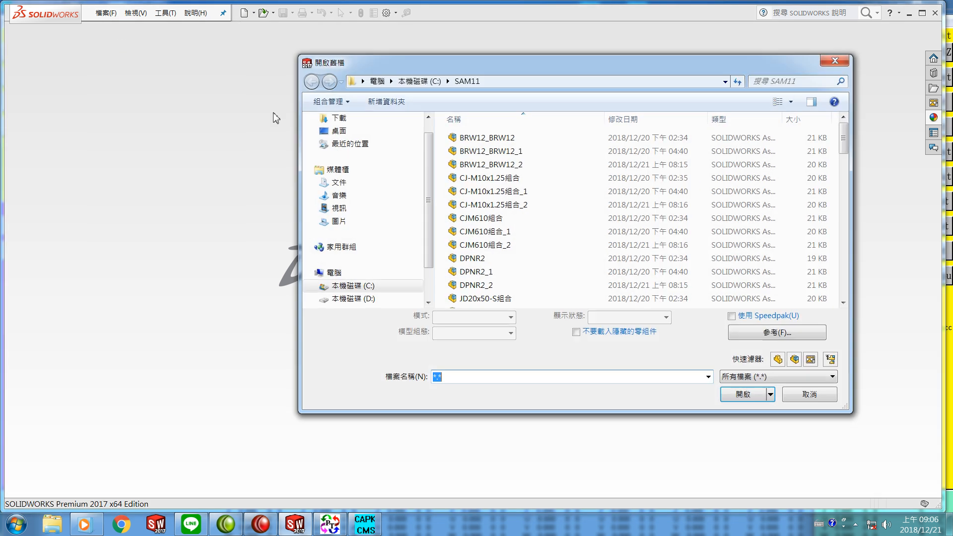
pyautogui.click(428, 83)
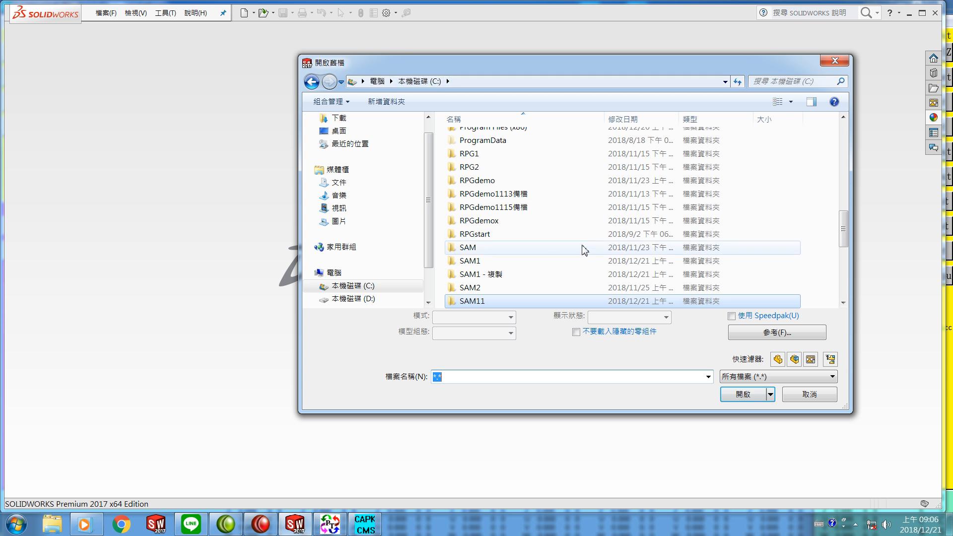
pyautogui.click(464, 261)
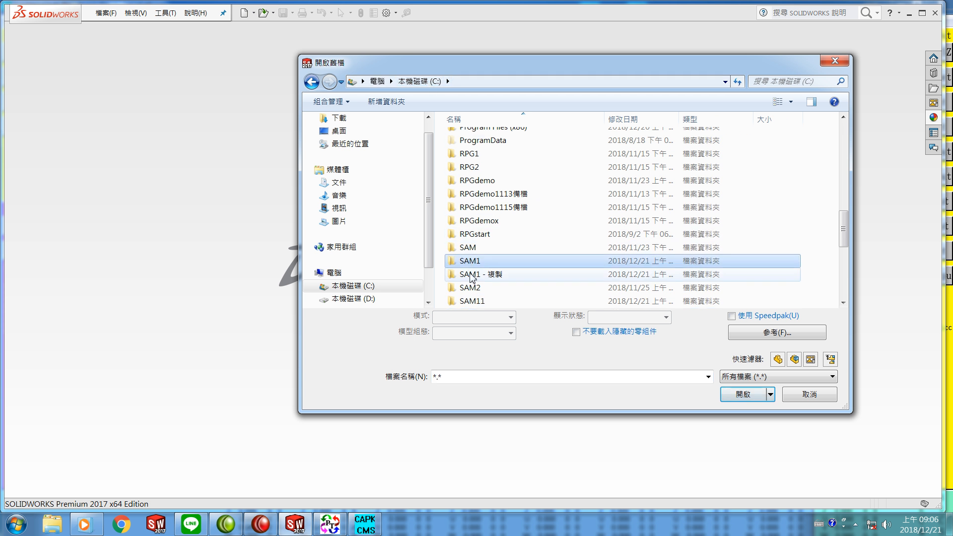
pyautogui.click(735, 395)
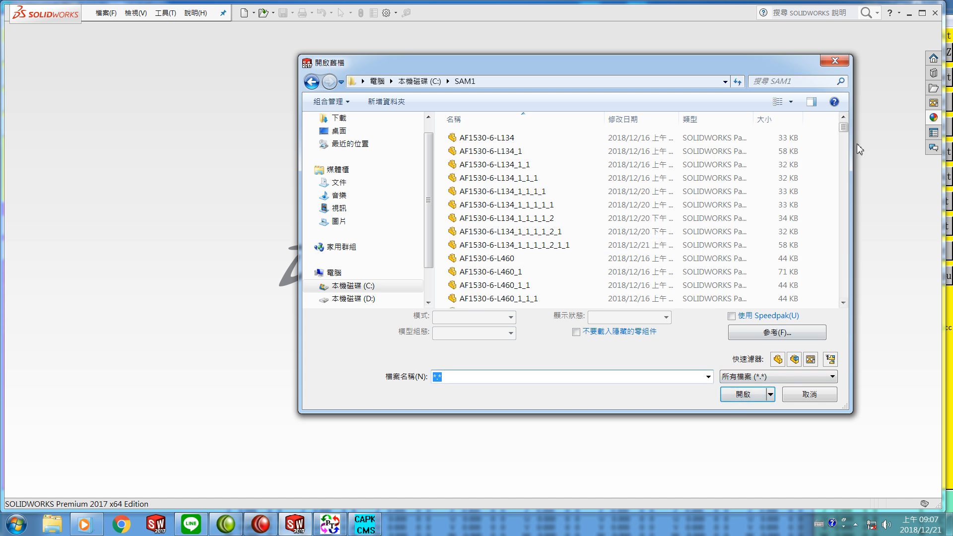
pyautogui.moveTo(843, 130); pyautogui.dragTo(843, 152)
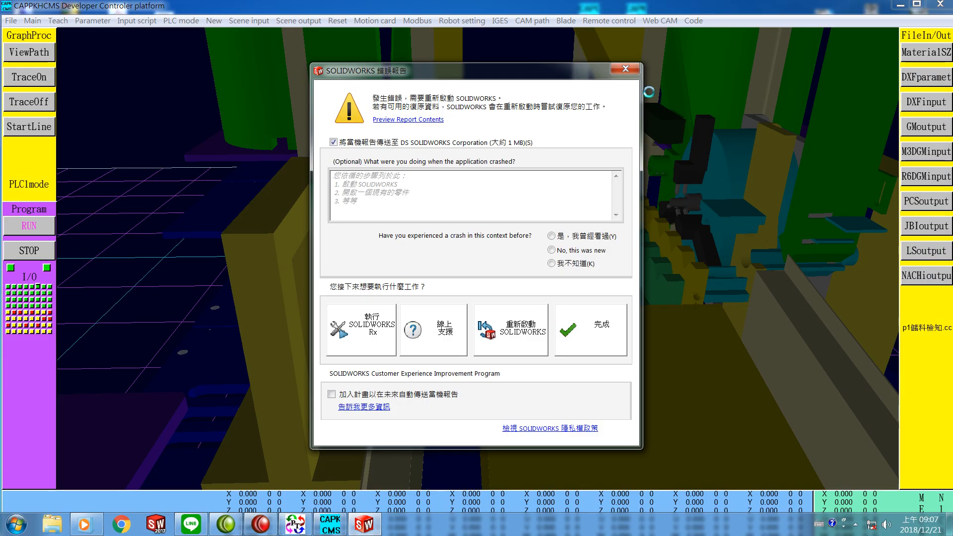
# Step: Close the SOLIDWORKS crash report and dismiss the error message that follows
pyautogui.click(625, 69)
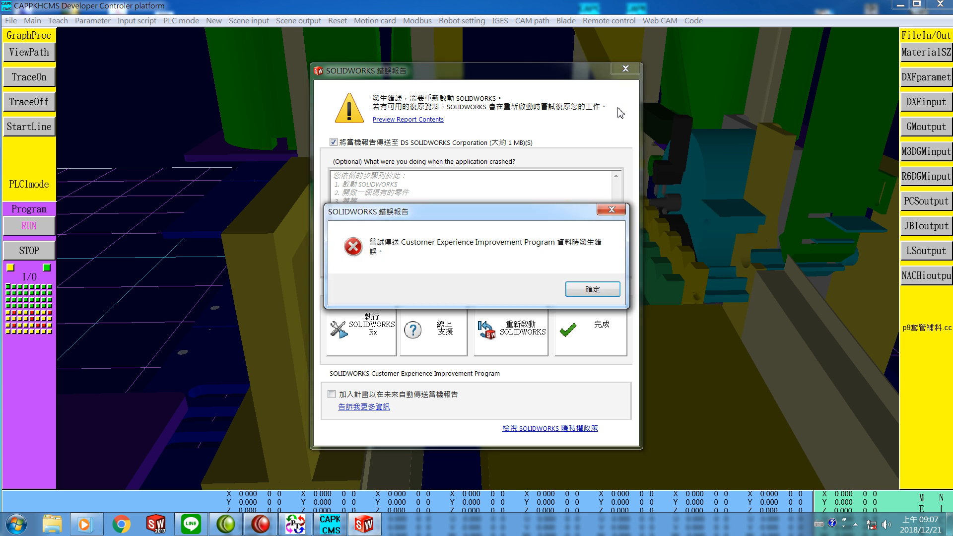
pyautogui.click(593, 290)
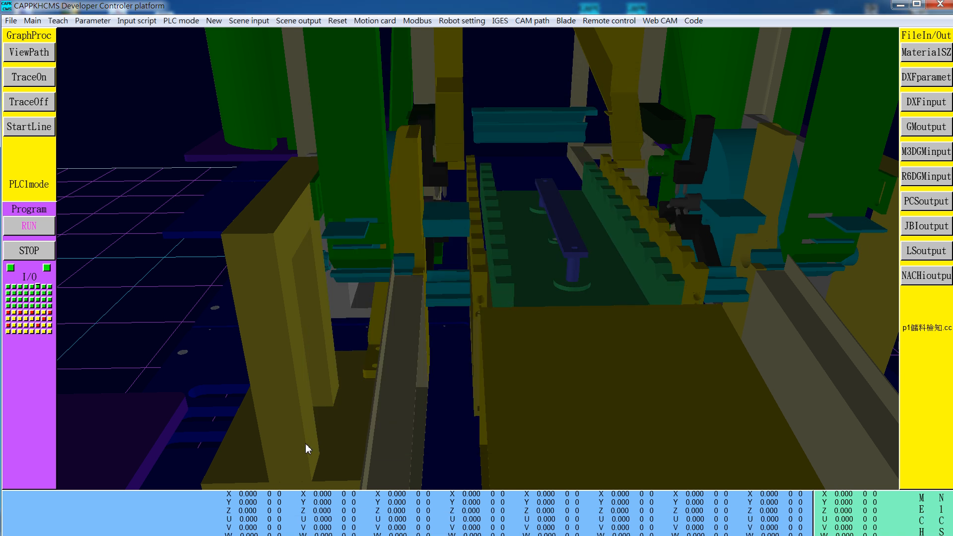
# Step: Start SOLIDWORKS and open the MYF07M assembly from the SAM1 folder on drive C
pyautogui.press('super')
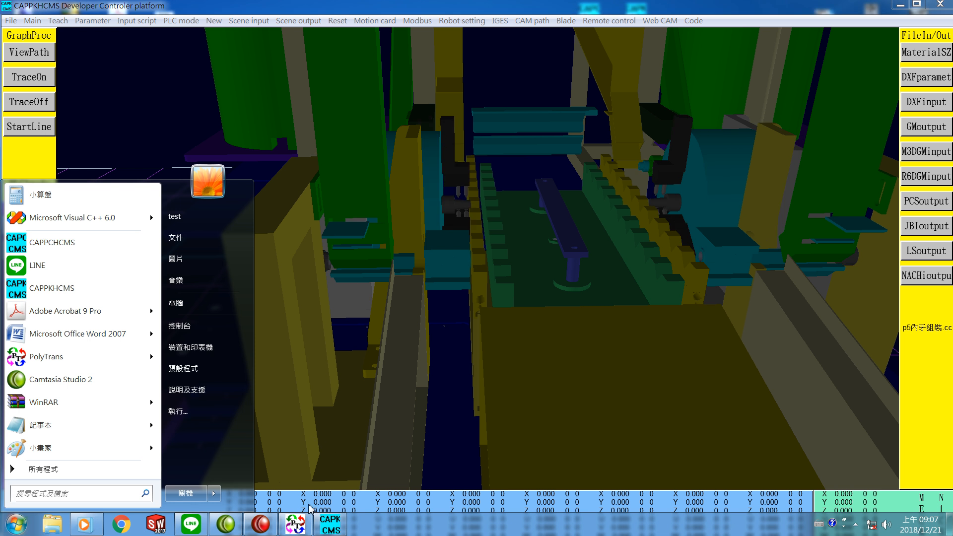
pyautogui.click(158, 526)
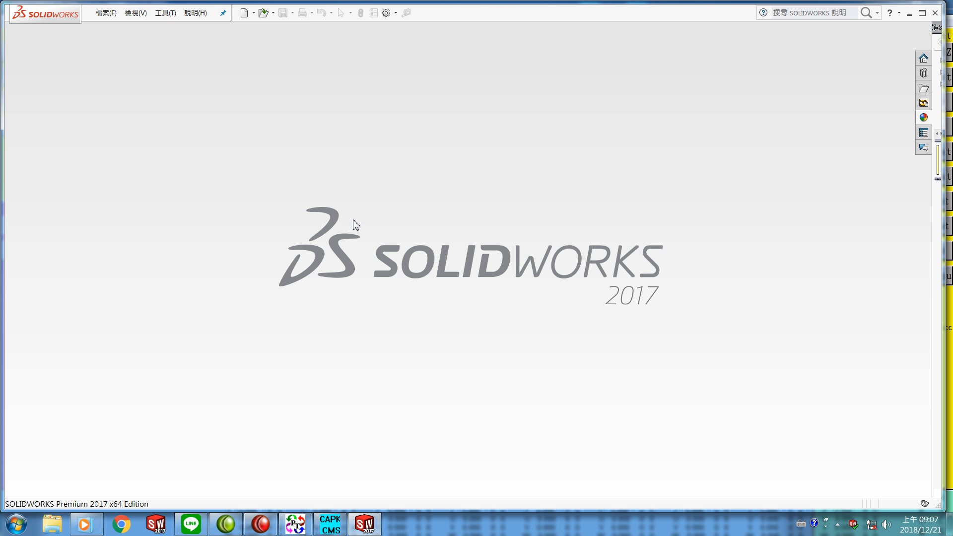
pyautogui.click(104, 13)
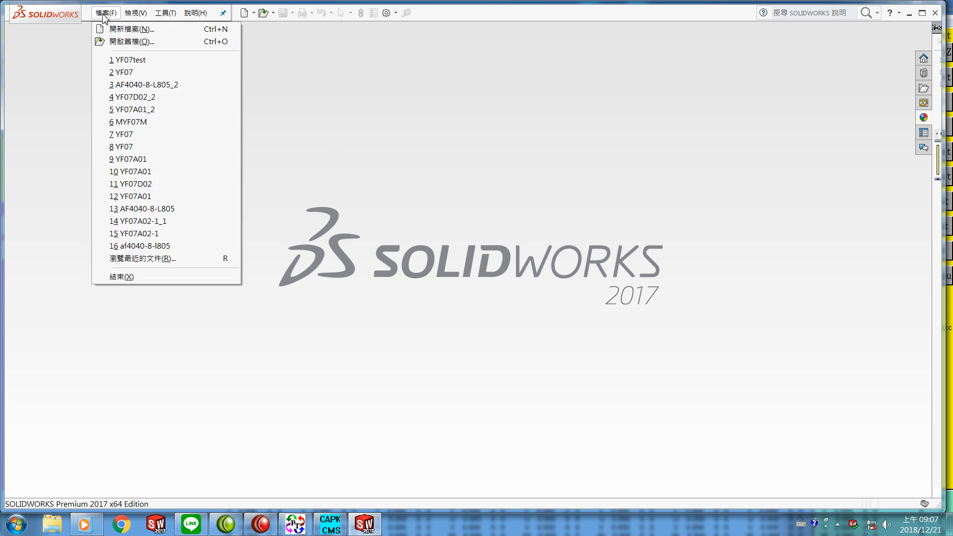
pyautogui.click(124, 46)
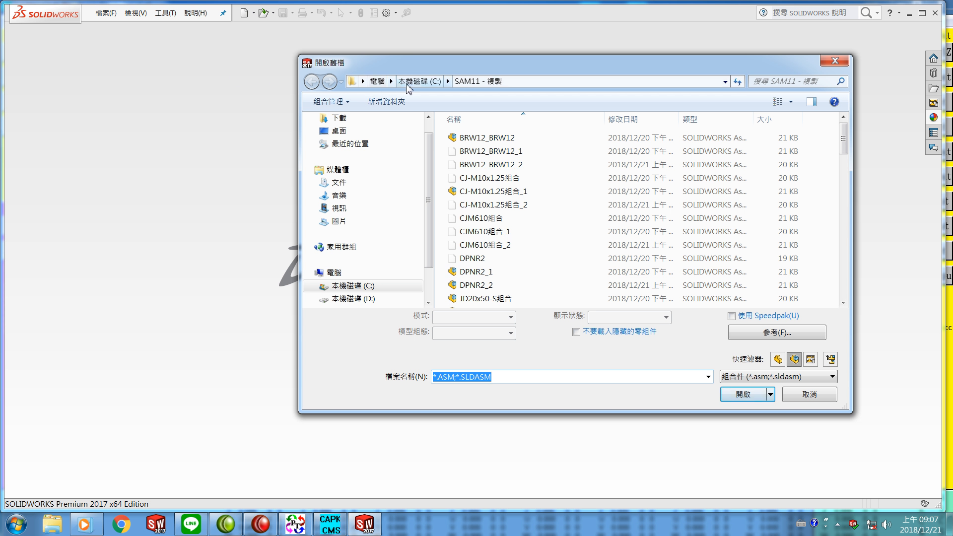
pyautogui.click(418, 82)
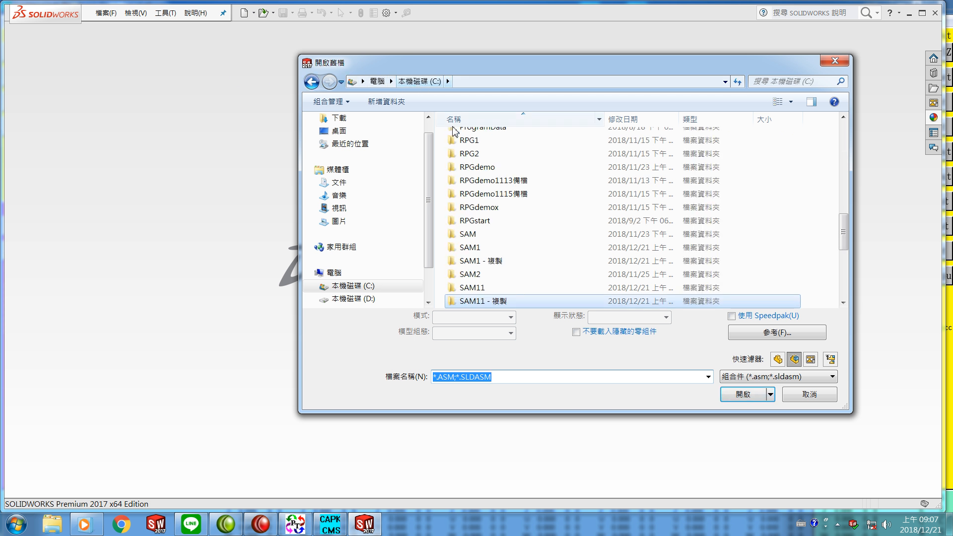
pyautogui.click(470, 247)
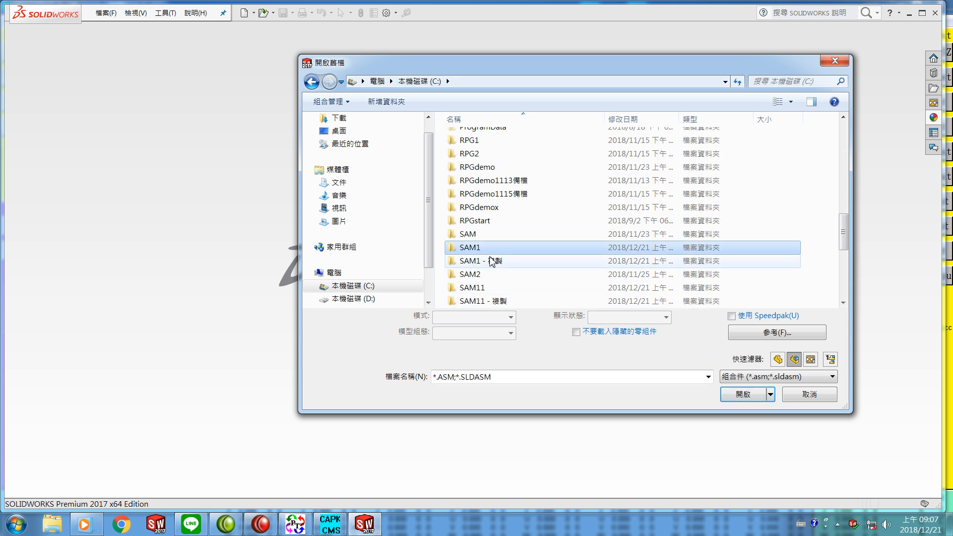
pyautogui.click(740, 395)
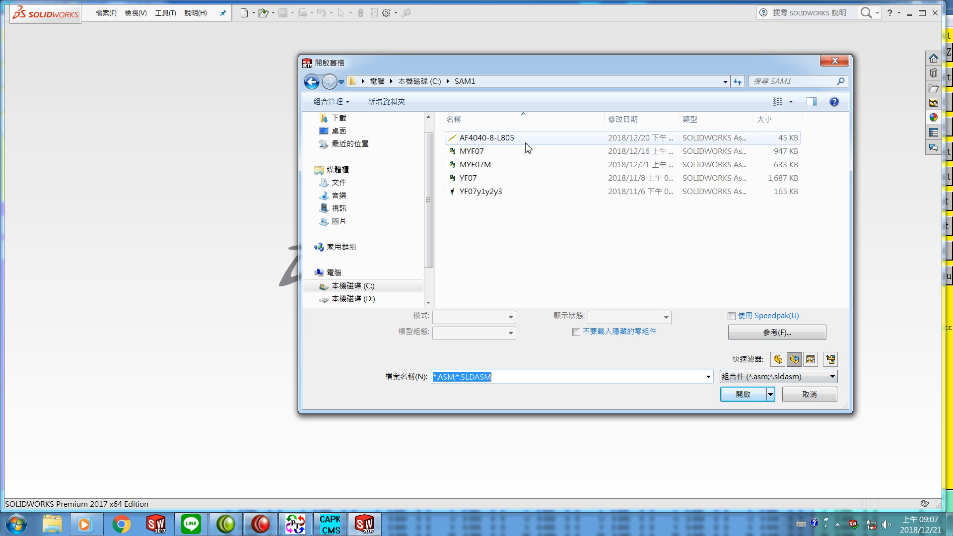
pyautogui.click(473, 167)
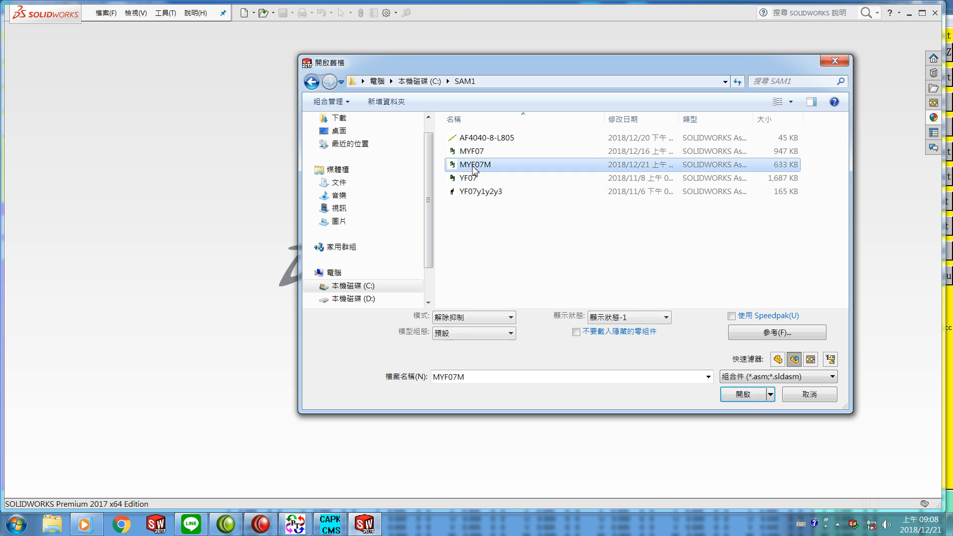
pyautogui.click(744, 396)
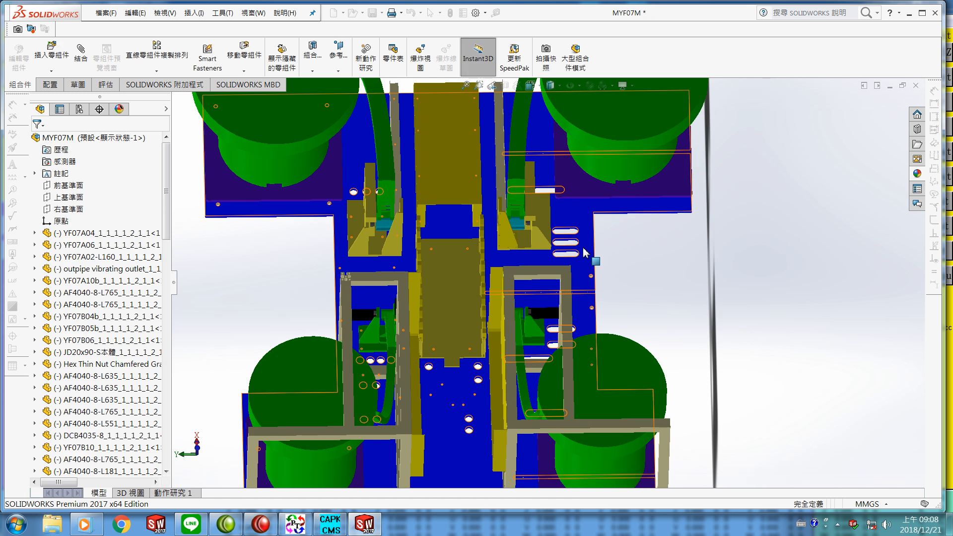
# Step: Delete the AF4040-8-L805 frame profile component from the assembly
pyautogui.moveTo(480, 343); pyautogui.dragTo(470, 373, button='middle')
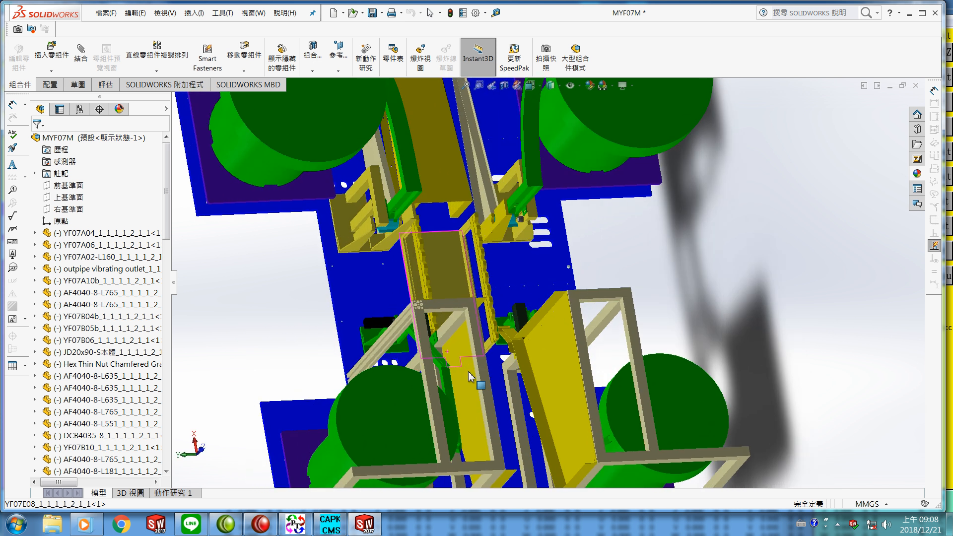
pyautogui.scroll(3, 534, 251)
pyautogui.scroll(-7, 534, 250)
pyautogui.scroll(-3, 534, 249)
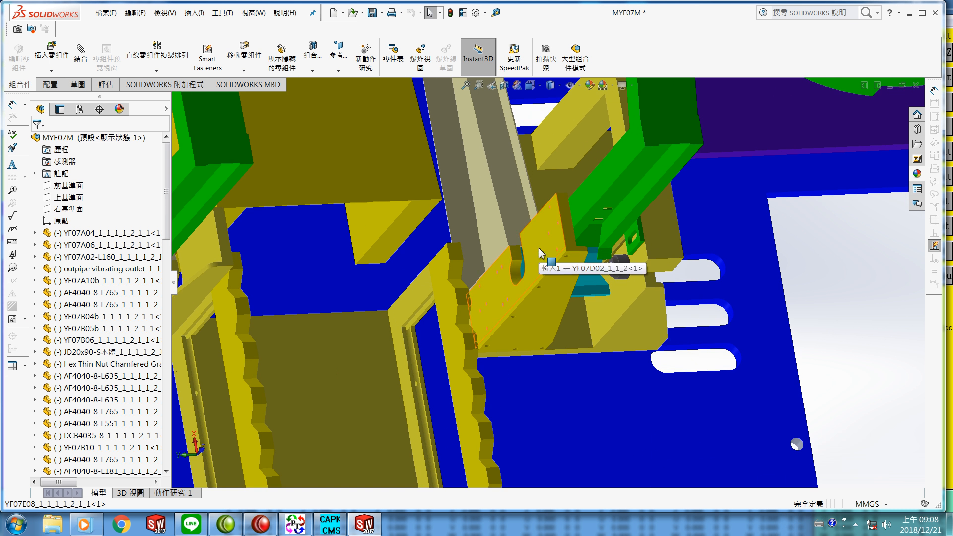
pyautogui.scroll(3, 524, 261)
pyautogui.scroll(4, 464, 320)
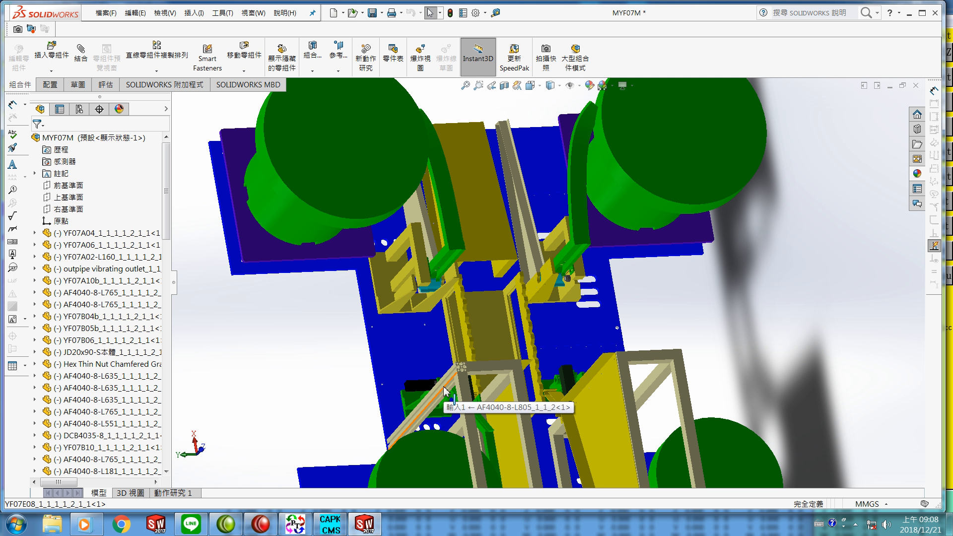
pyautogui.scroll(2, 443, 392)
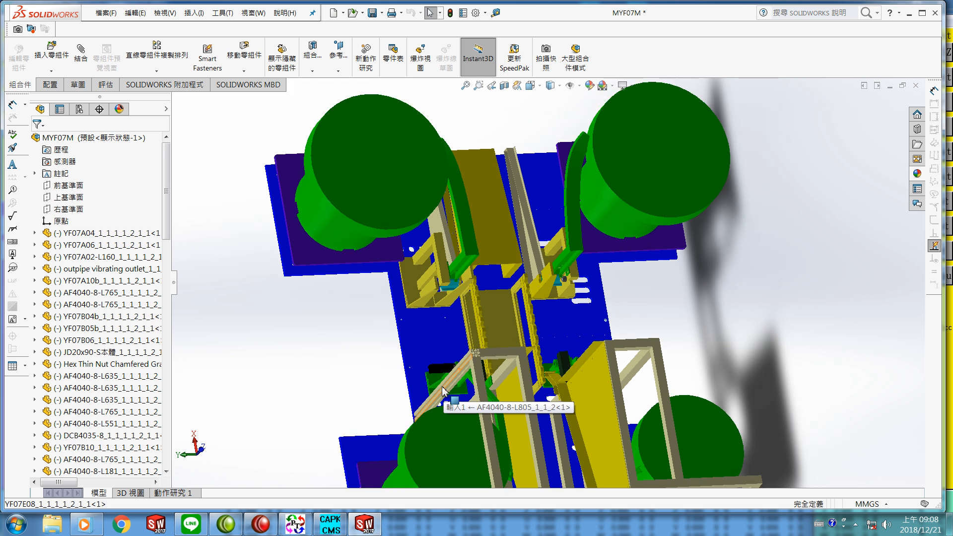
pyautogui.scroll(-7, 479, 366)
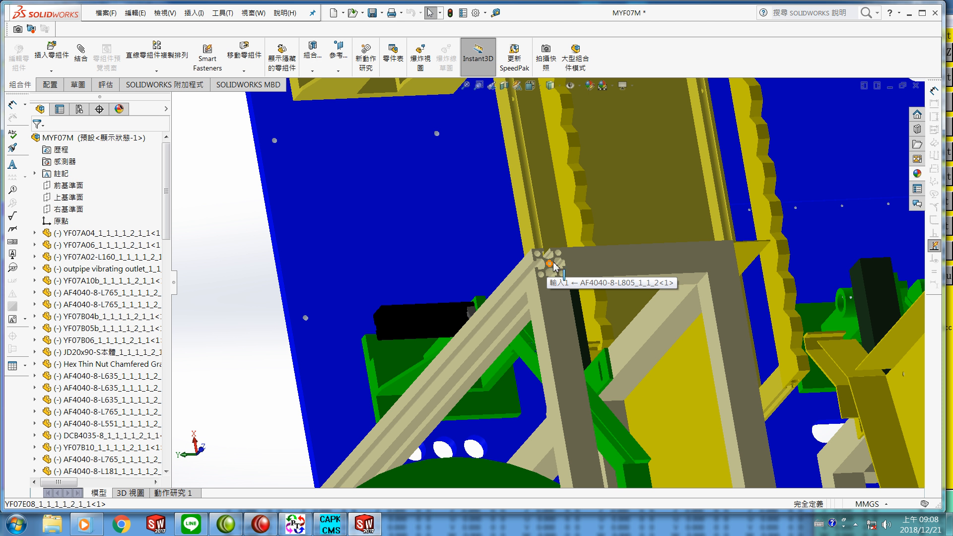
pyautogui.scroll(-5, 554, 278)
pyautogui.moveTo(550, 296); pyautogui.dragTo(588, 373, button='middle')
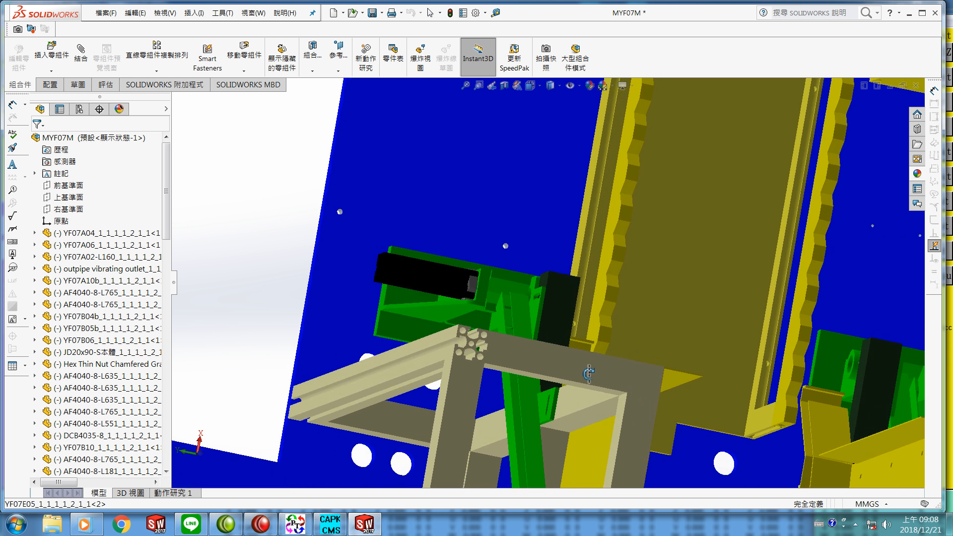
pyautogui.rightClick(395, 377)
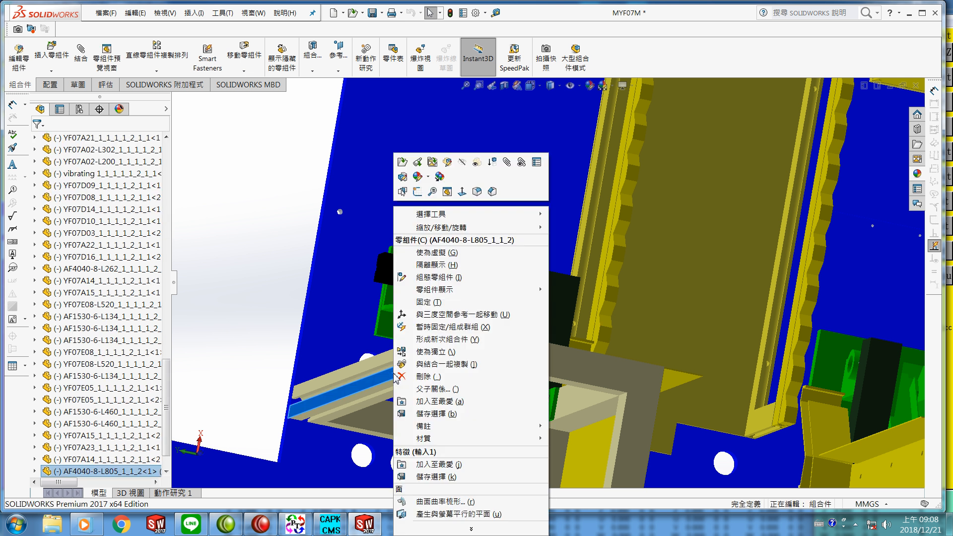
pyautogui.click(425, 377)
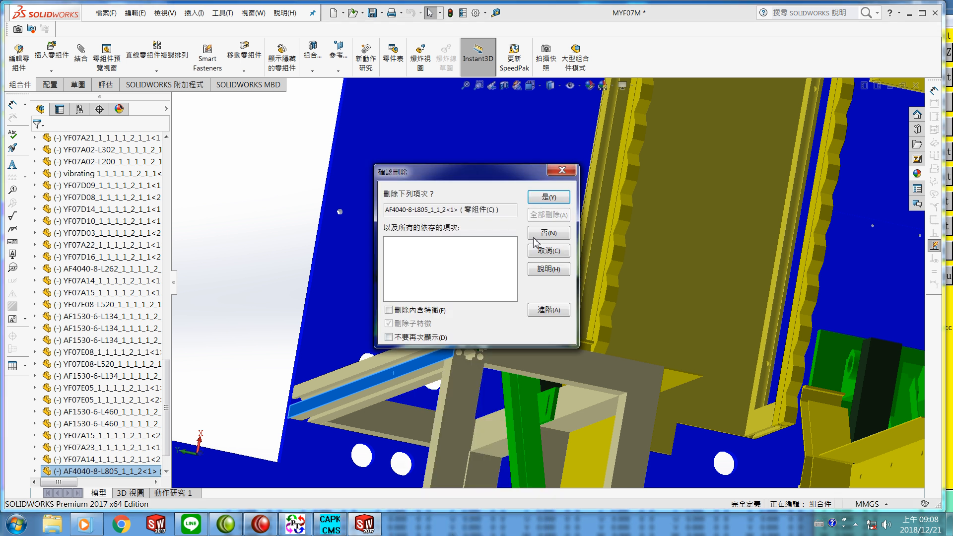
pyautogui.click(548, 198)
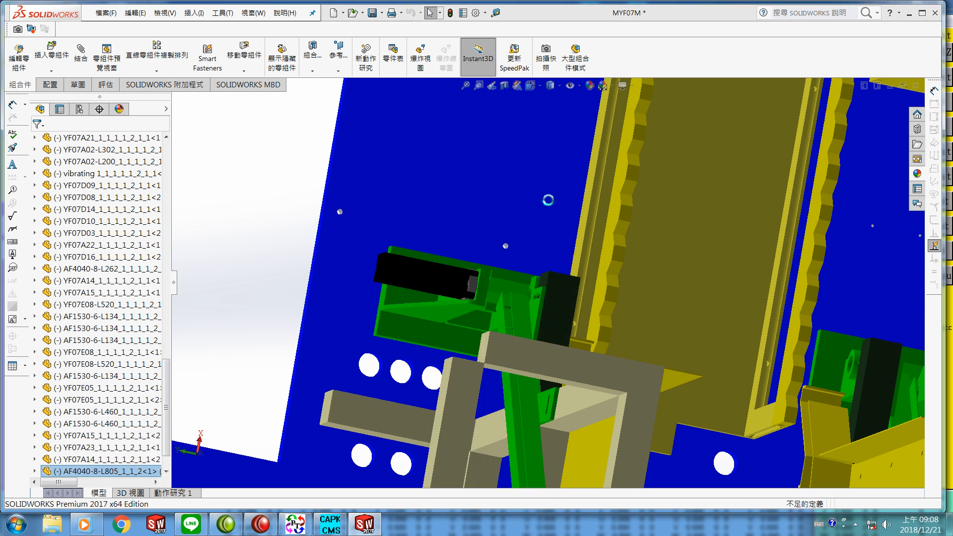
# Step: Delete the YF07A01 and YF07D02 components from the assembly
pyautogui.rightClick(433, 196)
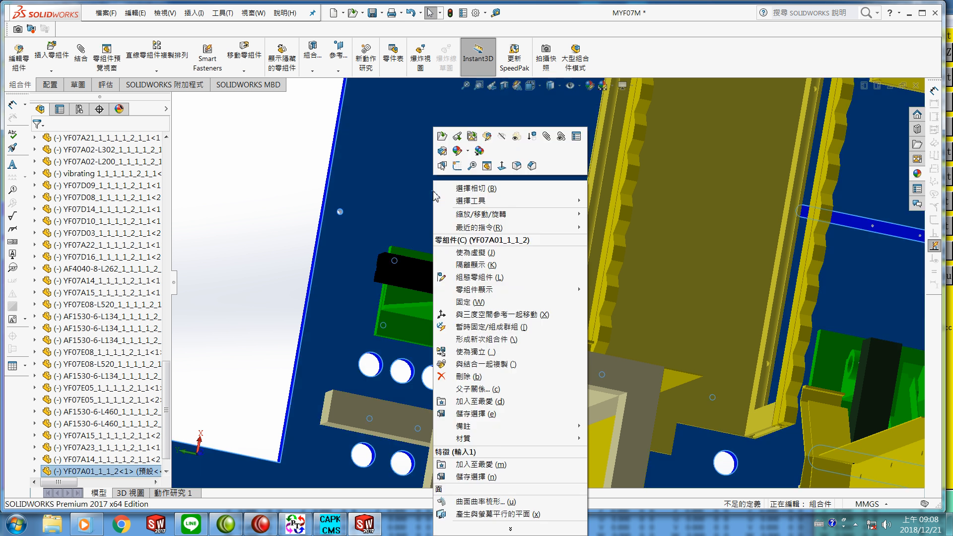
pyautogui.click(464, 377)
pyautogui.click(553, 198)
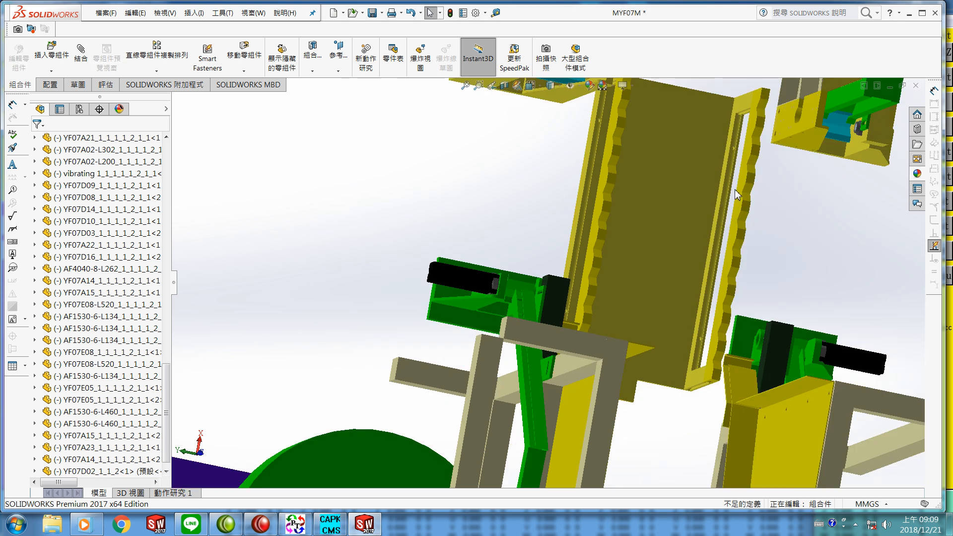
pyautogui.rightClick(785, 117)
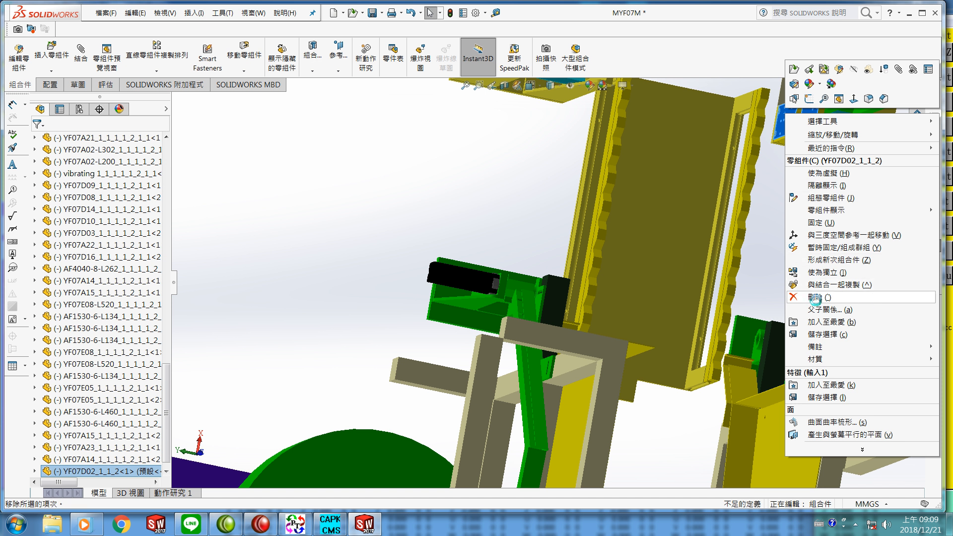
pyautogui.click(814, 297)
pyautogui.click(548, 197)
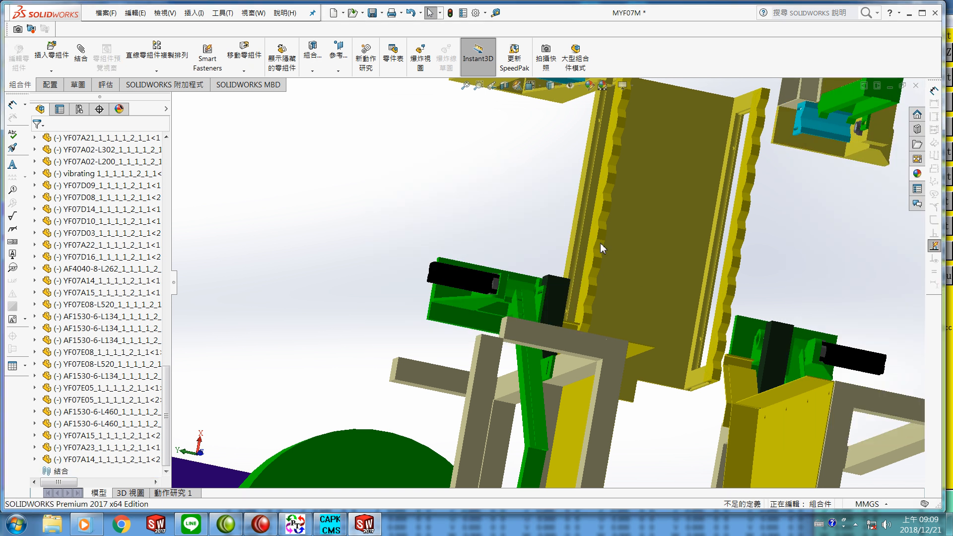
# Step: Insert the YF07test assembly from the SAM11 folder as a component placed at the origin
pyautogui.moveTo(704, 297); pyautogui.dragTo(424, 437, button='middle')
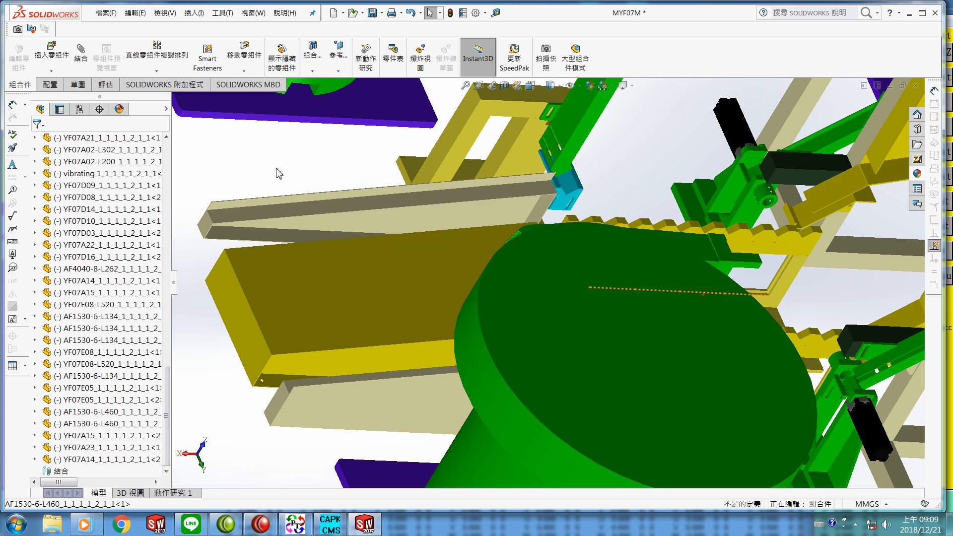
pyautogui.click(51, 54)
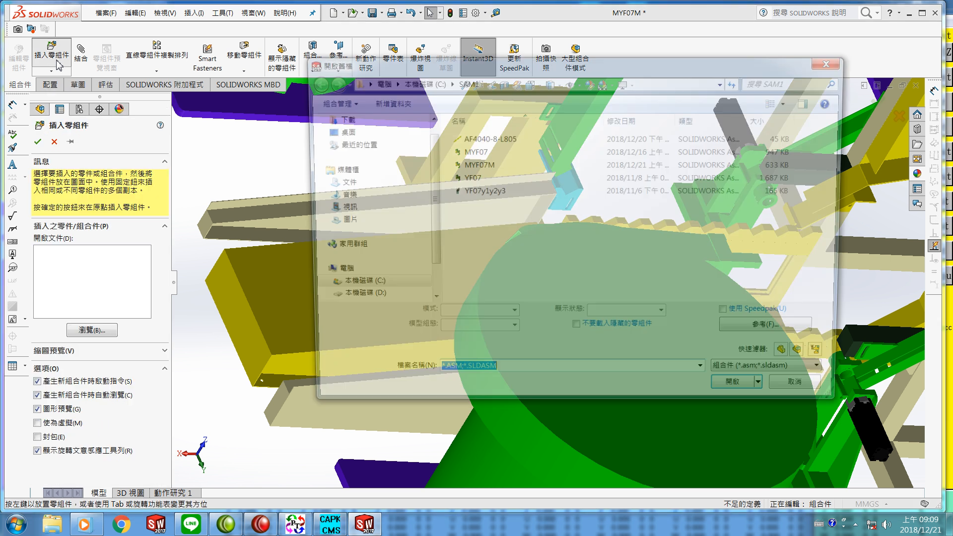
pyautogui.click(427, 83)
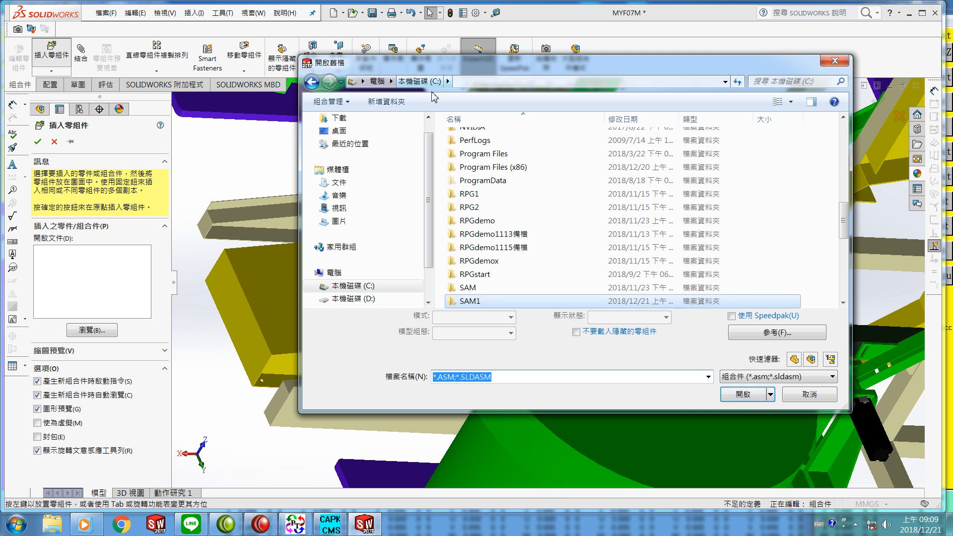
pyautogui.moveTo(844, 220); pyautogui.dragTo(851, 243)
pyautogui.click(501, 239)
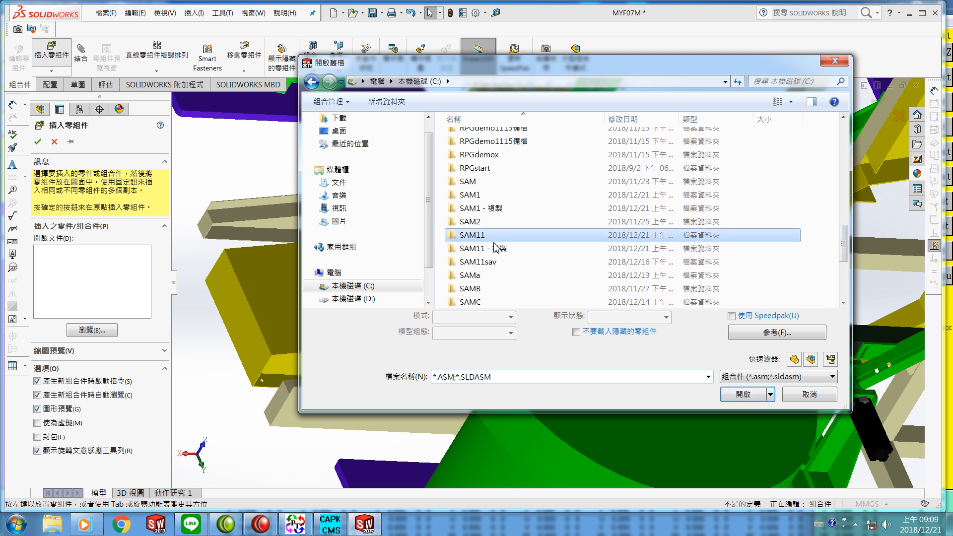
pyautogui.click(739, 395)
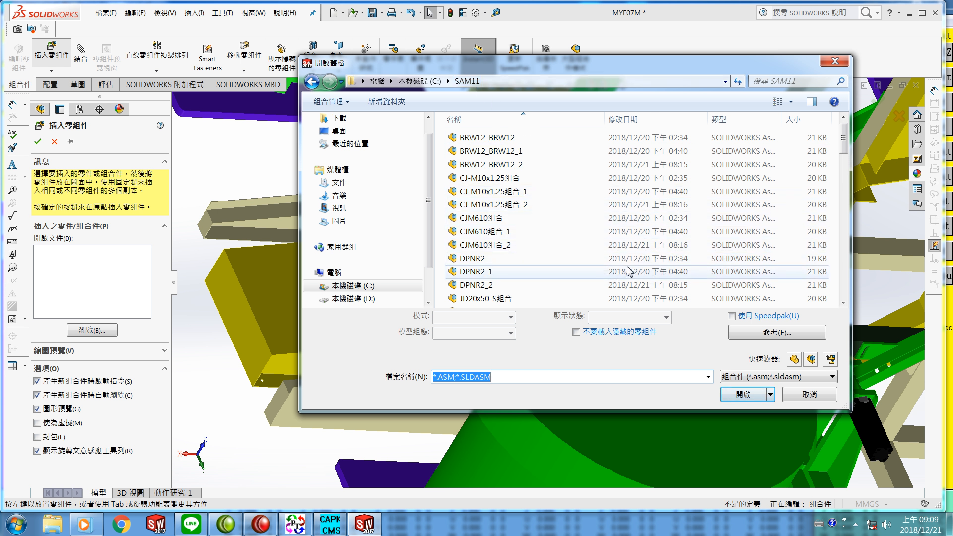
pyautogui.scroll(-3, 843, 174)
pyautogui.moveTo(842, 171); pyautogui.dragTo(838, 237)
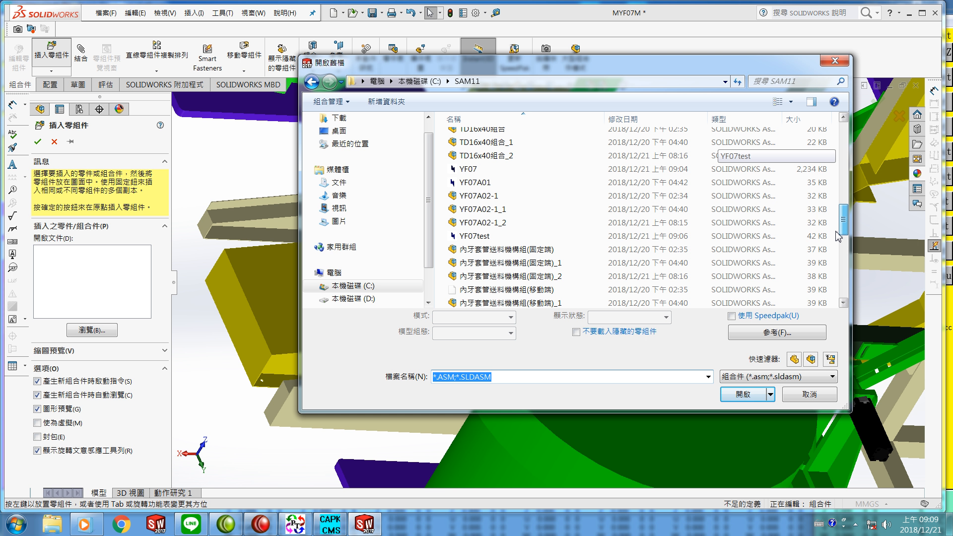
pyautogui.click(473, 237)
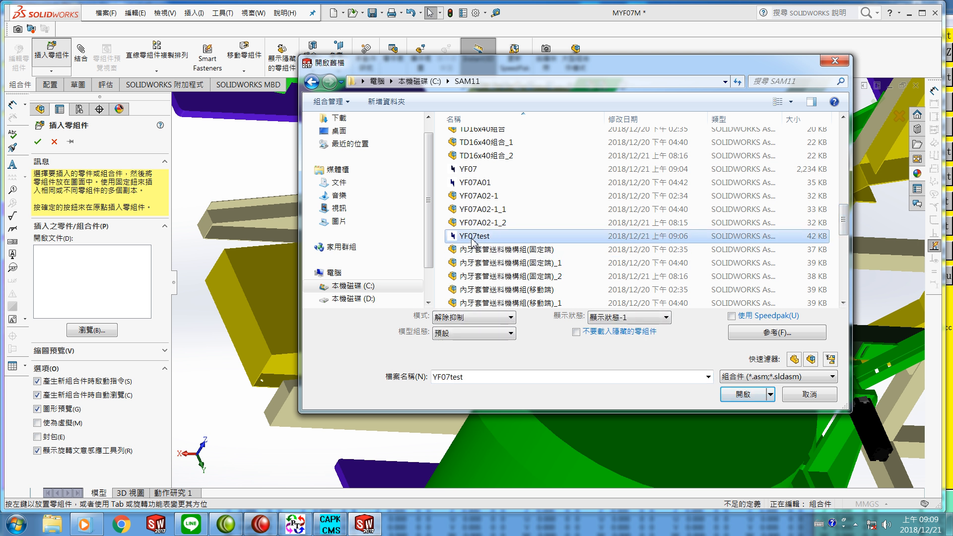
pyautogui.click(734, 395)
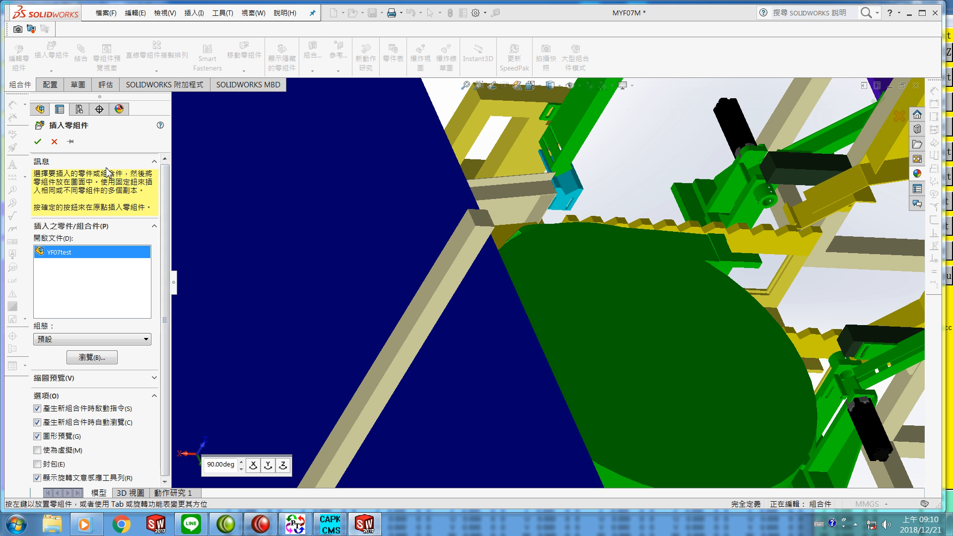
pyautogui.click(37, 144)
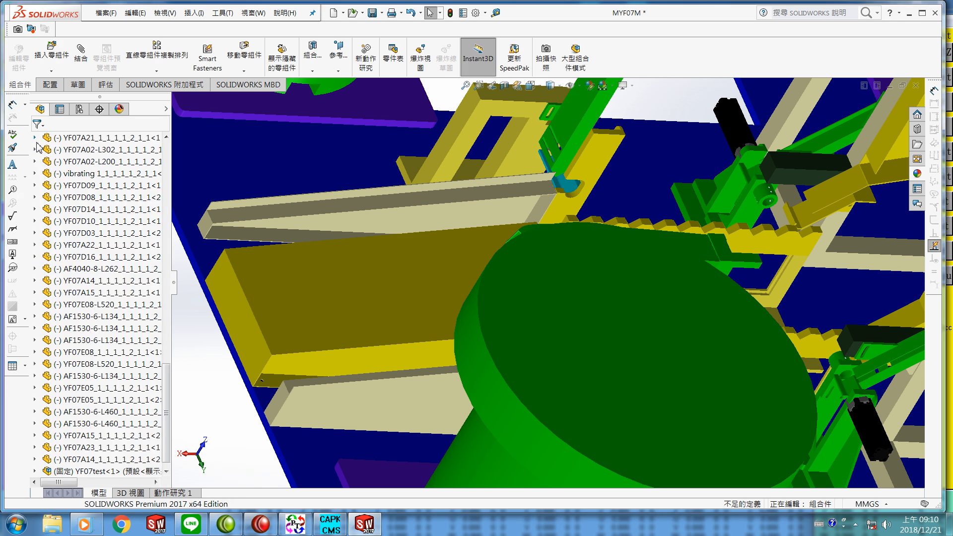
# Step: Inspect the assembly around the inserted YF07test component
pyautogui.scroll(5, 286, 296)
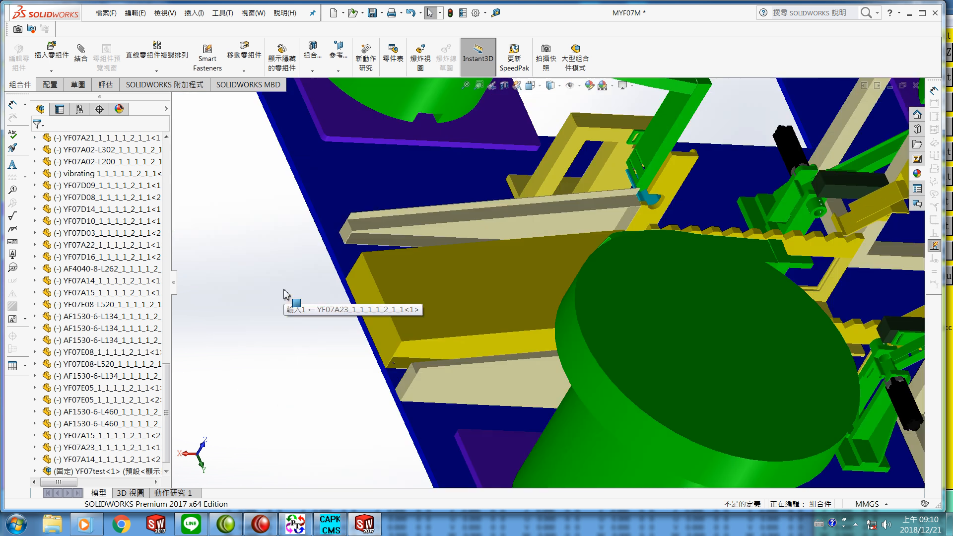
pyautogui.scroll(3, 282, 295)
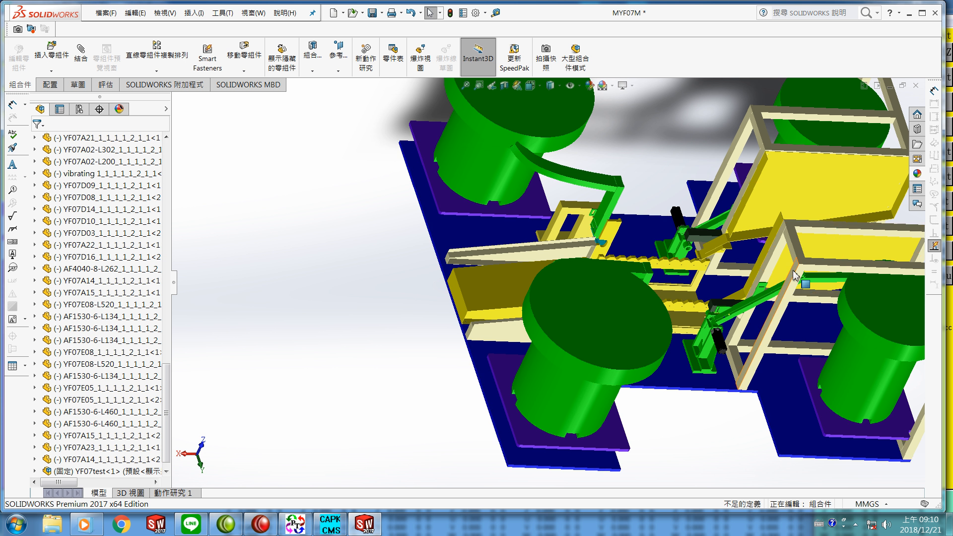
pyautogui.scroll(-5, 595, 239)
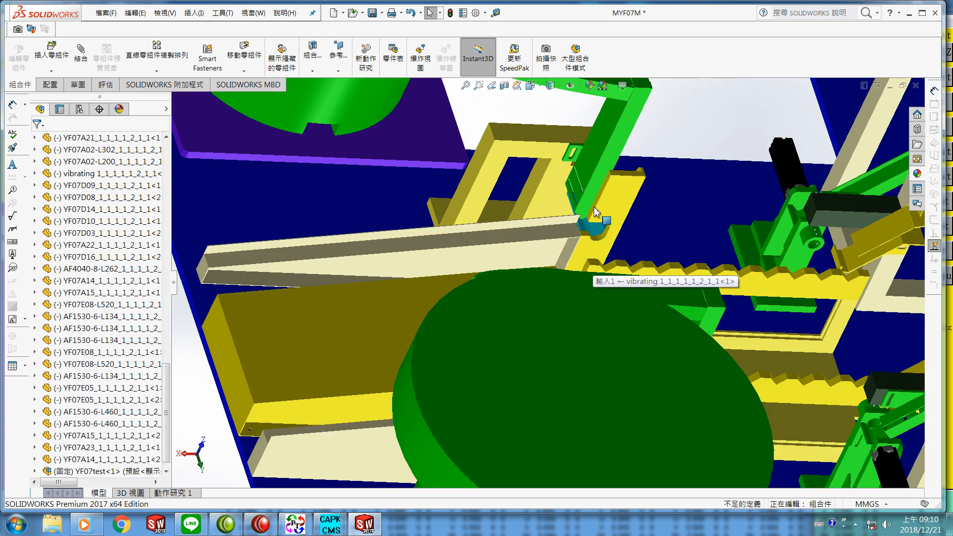
pyautogui.scroll(6, 428, 270)
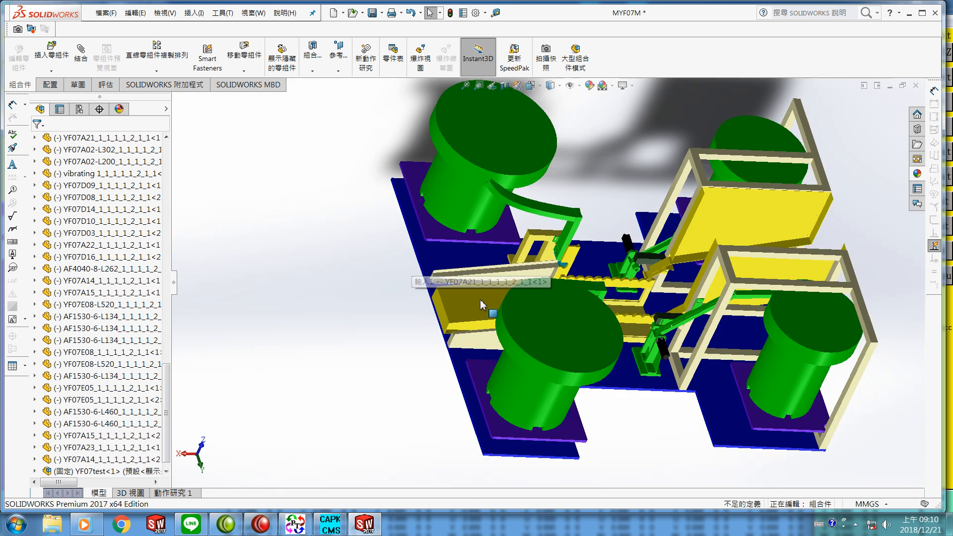
# Step: Save the modified MYF07M assembly
pyautogui.moveTo(695, 434); pyautogui.dragTo(737, 412, button='middle')
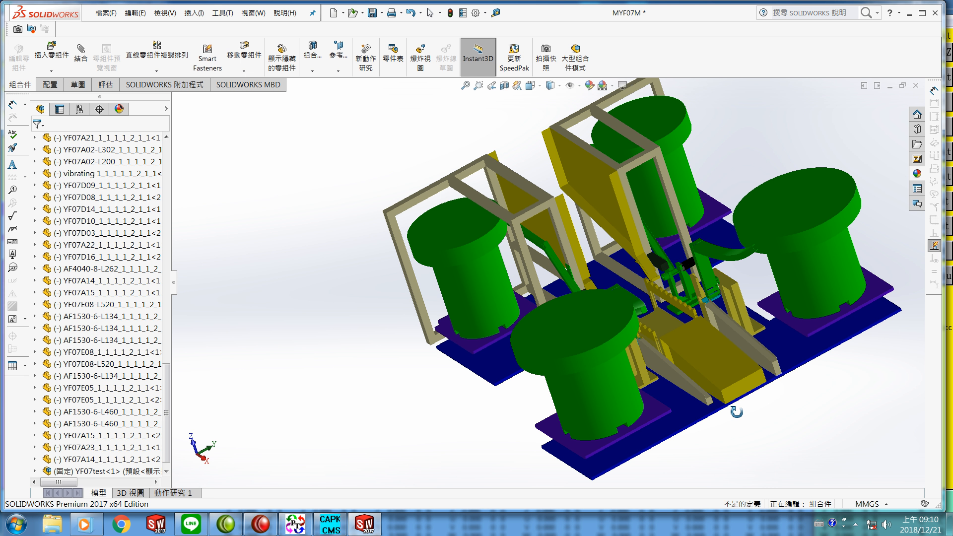
pyautogui.moveTo(736, 412); pyautogui.dragTo(734, 408)
pyautogui.press('Escape')
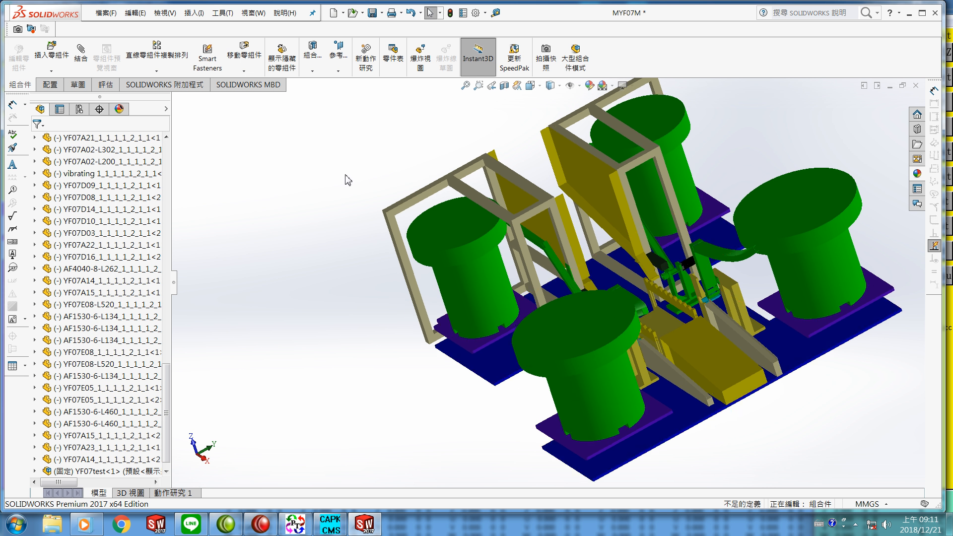
pyautogui.click(105, 13)
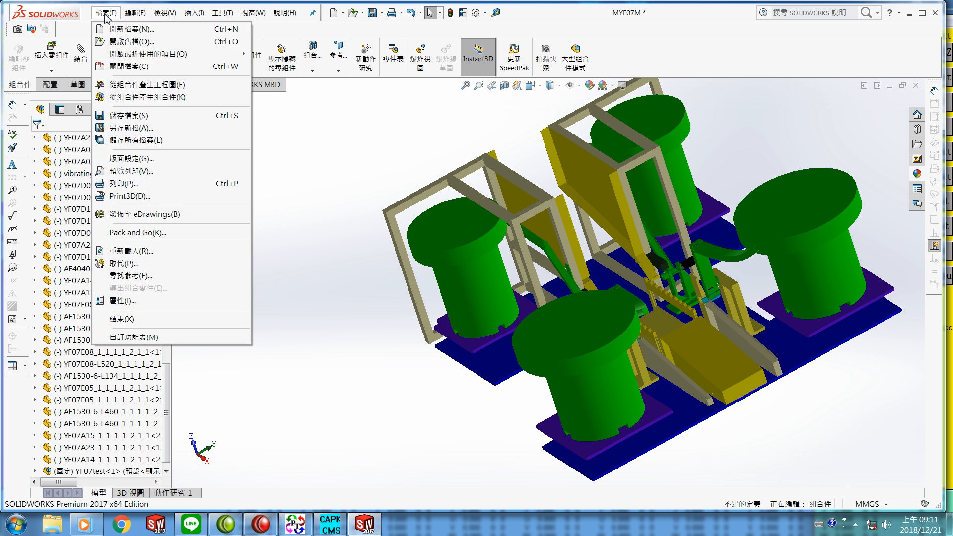
pyautogui.click(125, 117)
pyautogui.click(230, 210)
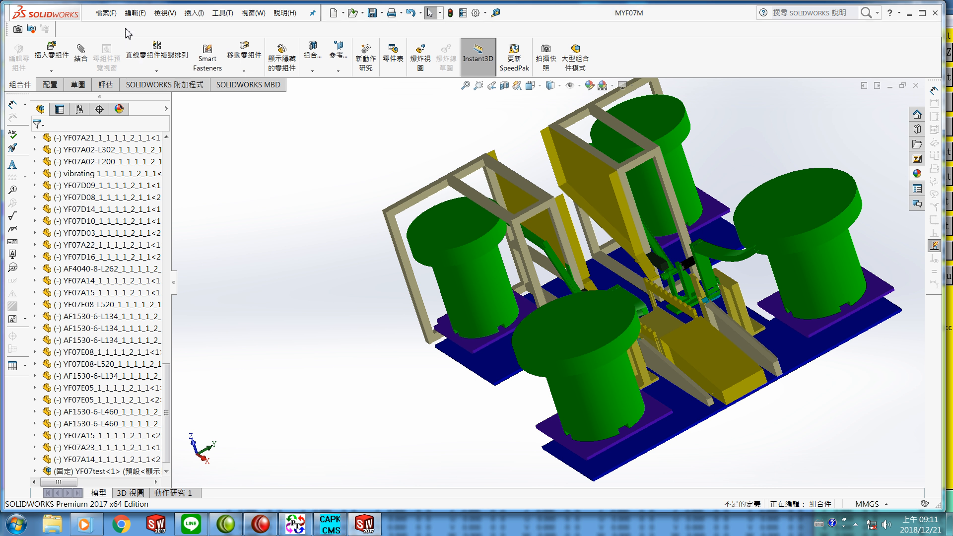
# Step: Save a copy of the assembly as IGES (*.igs) named MYF07M in the SAM1 folder, replacing the existing file
pyautogui.click(110, 14)
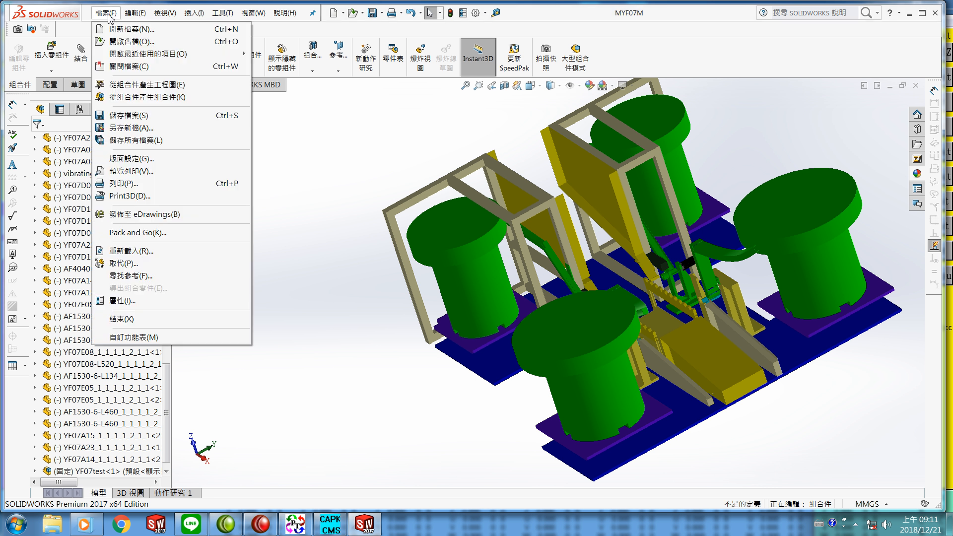
pyautogui.click(131, 128)
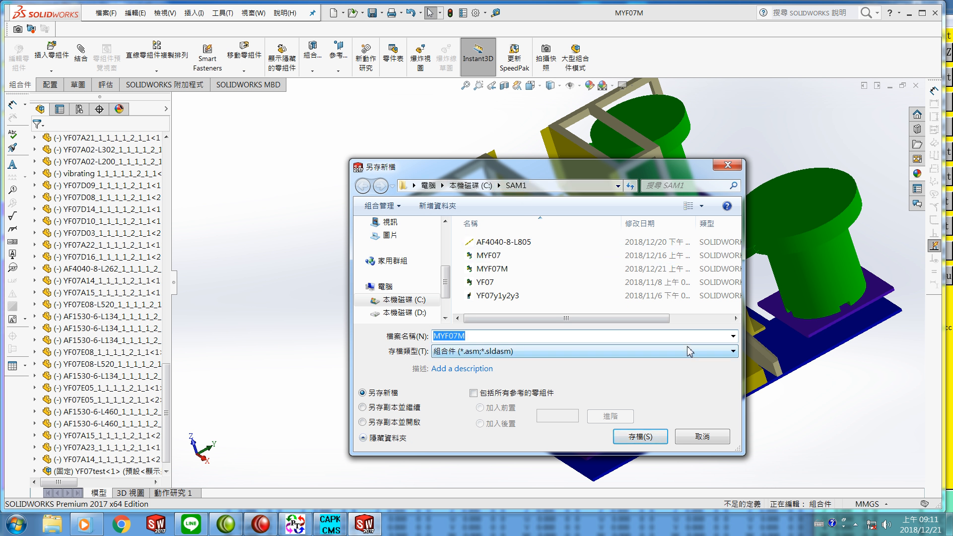
pyautogui.click(732, 353)
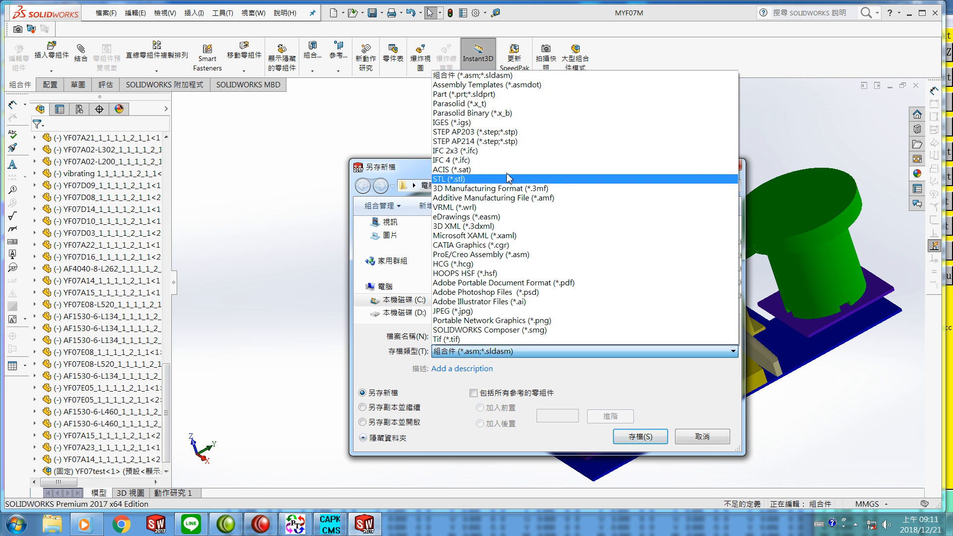
pyautogui.click(486, 123)
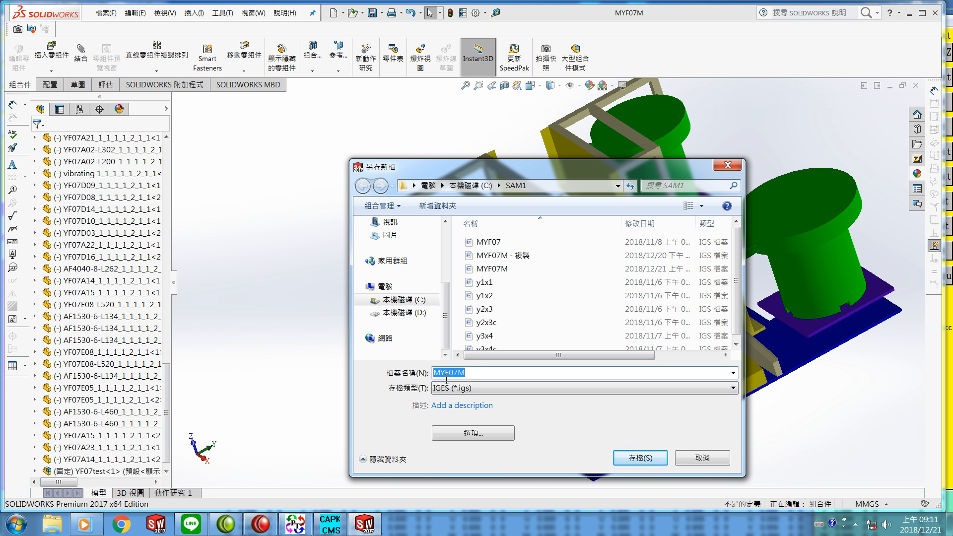
pyautogui.click(640, 461)
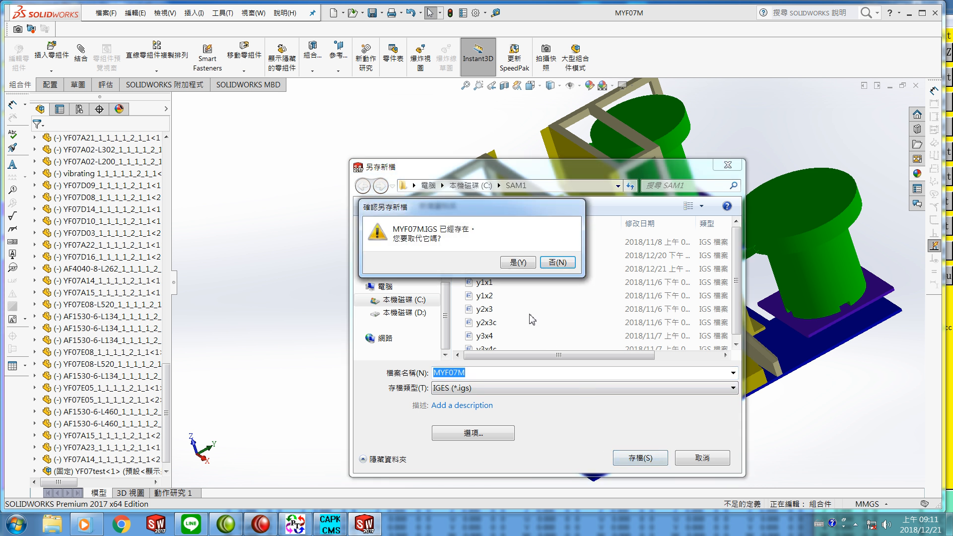
pyautogui.click(516, 263)
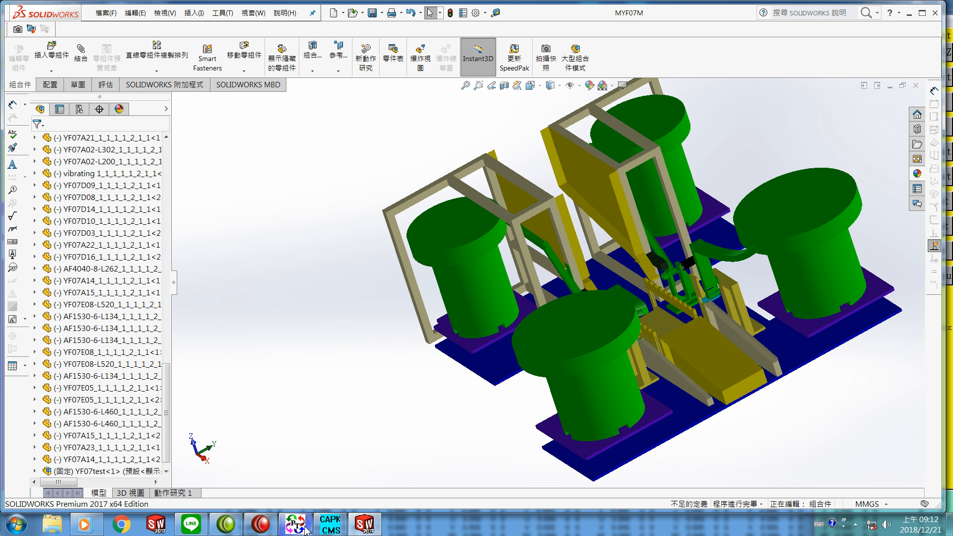
# Step: Switch to PolyTrans and import C:\SAM1\MYF07M.IGS with the IGES v5.3 (via Okino) importer using default options
pyautogui.click(293, 434)
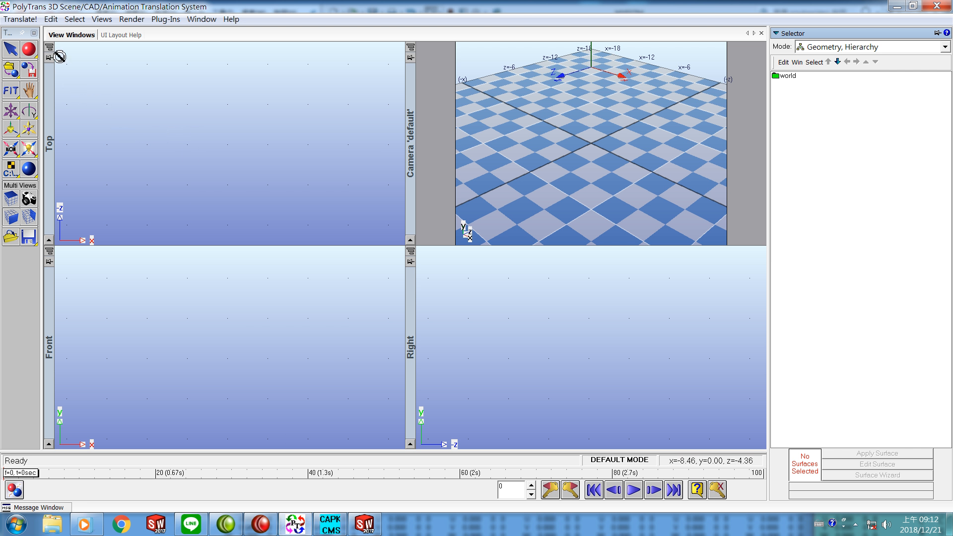
pyautogui.click(22, 20)
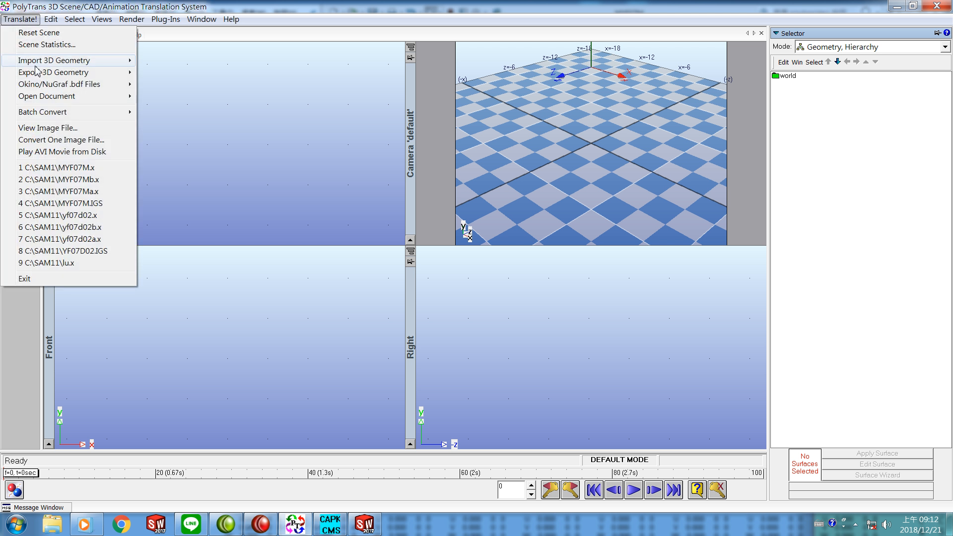
pyautogui.moveTo(43, 67)
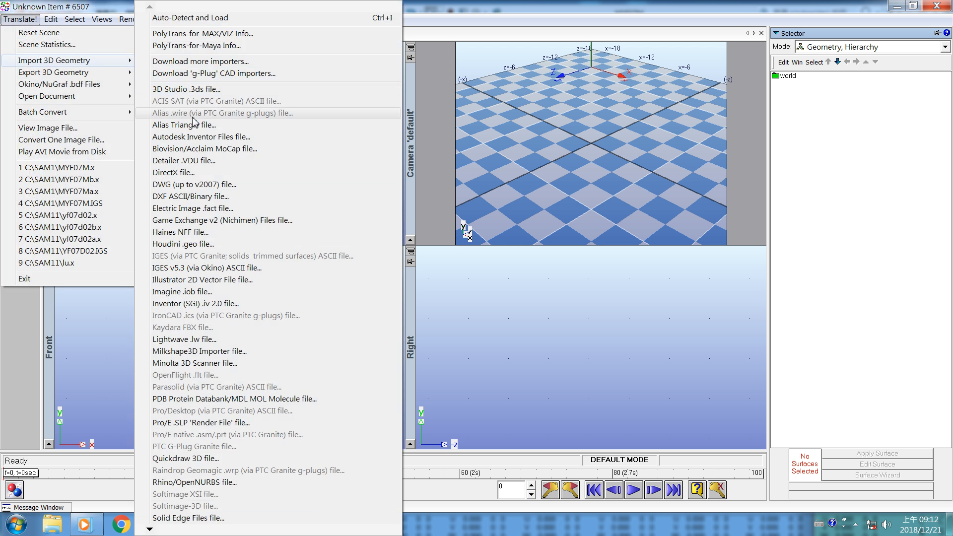
pyautogui.click(184, 269)
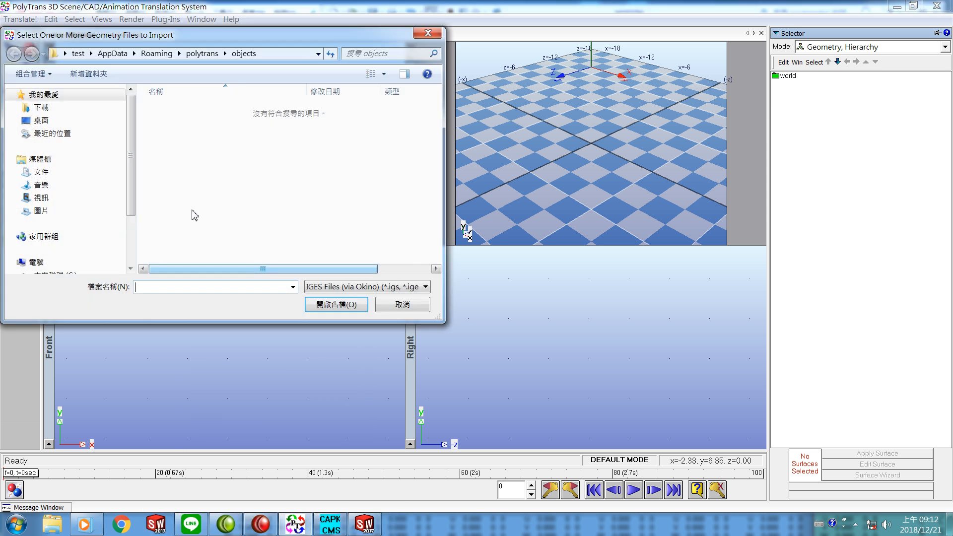
pyautogui.moveTo(134, 154); pyautogui.dragTo(134, 192)
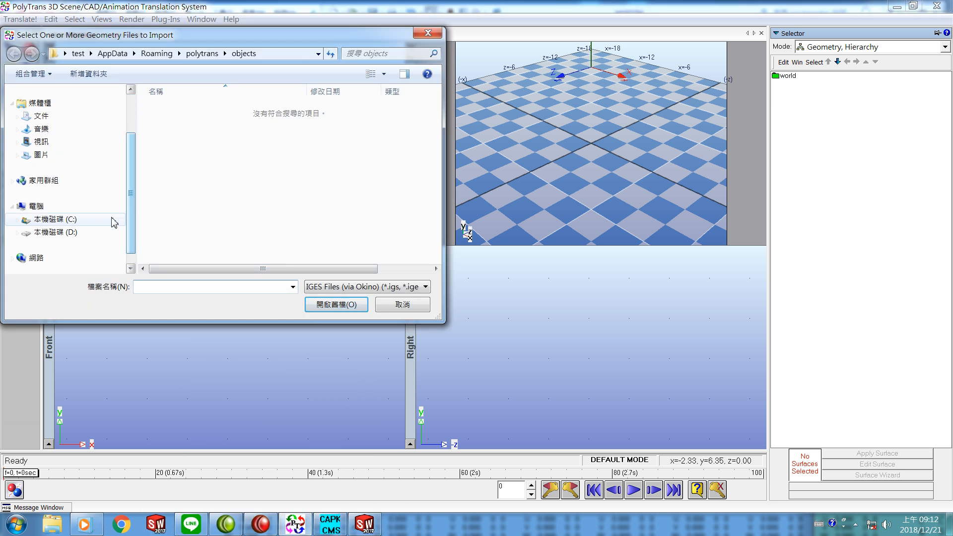
pyautogui.click(67, 220)
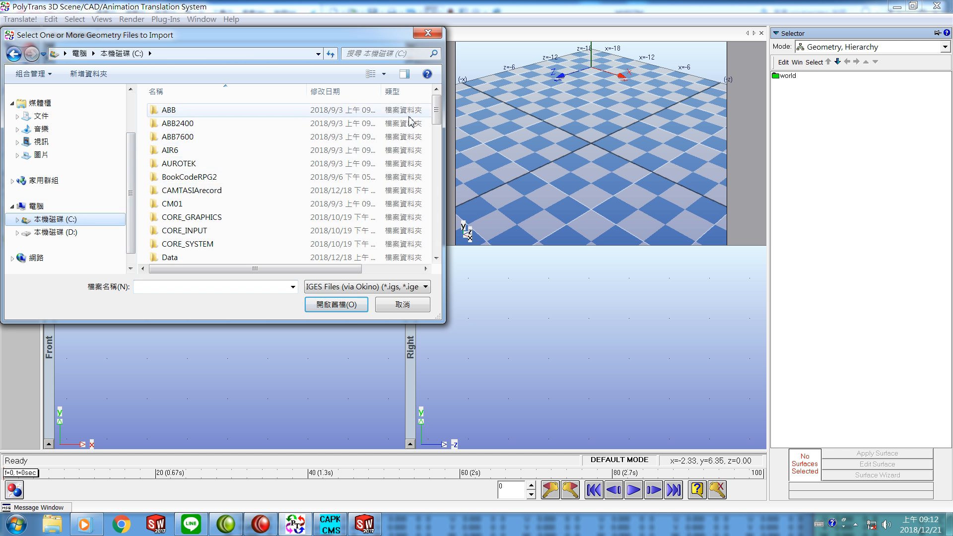
pyautogui.moveTo(435, 118); pyautogui.dragTo(440, 214)
pyautogui.click(221, 145)
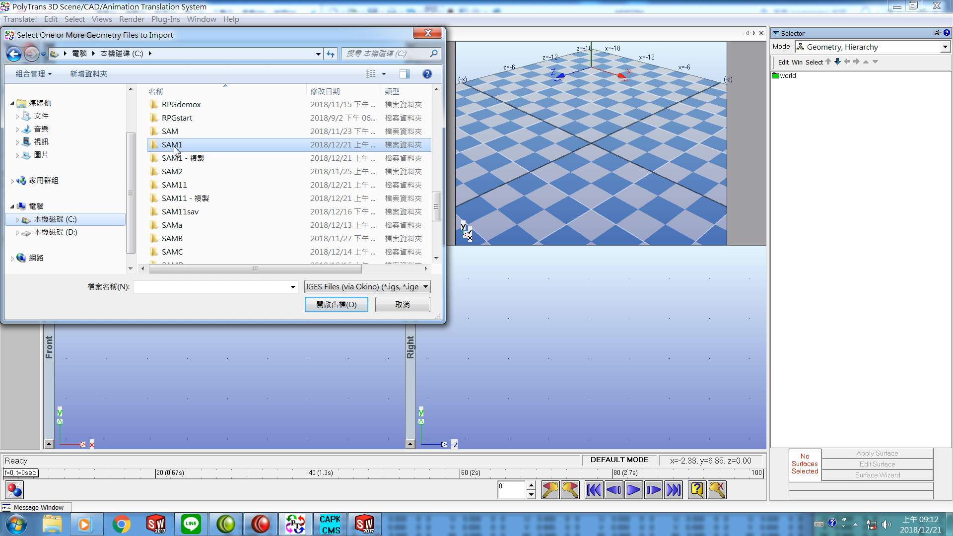
pyautogui.click(326, 306)
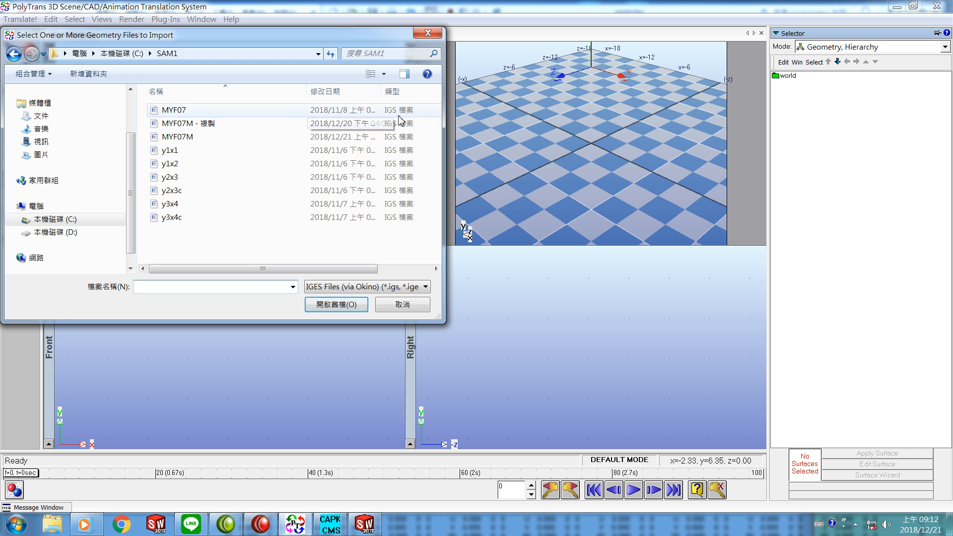
pyautogui.click(183, 144)
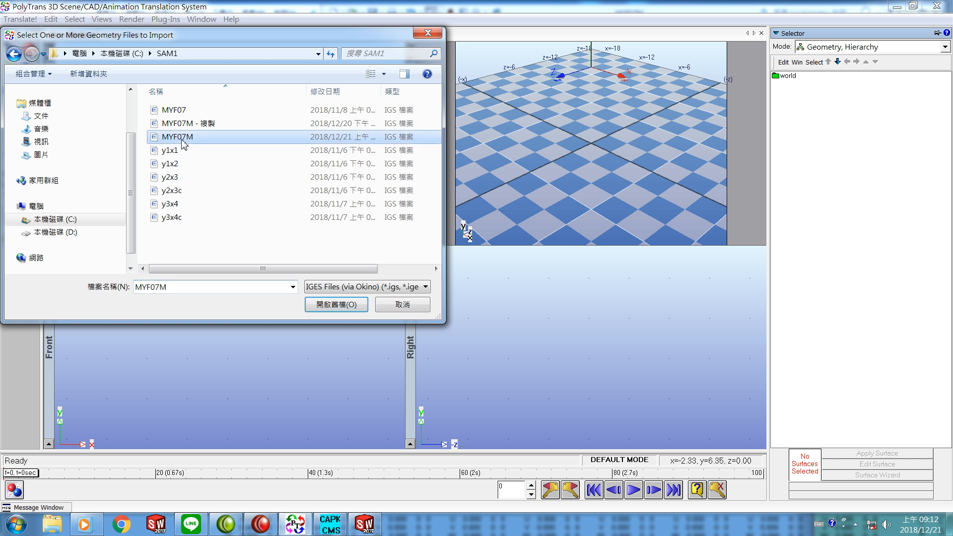
pyautogui.click(327, 308)
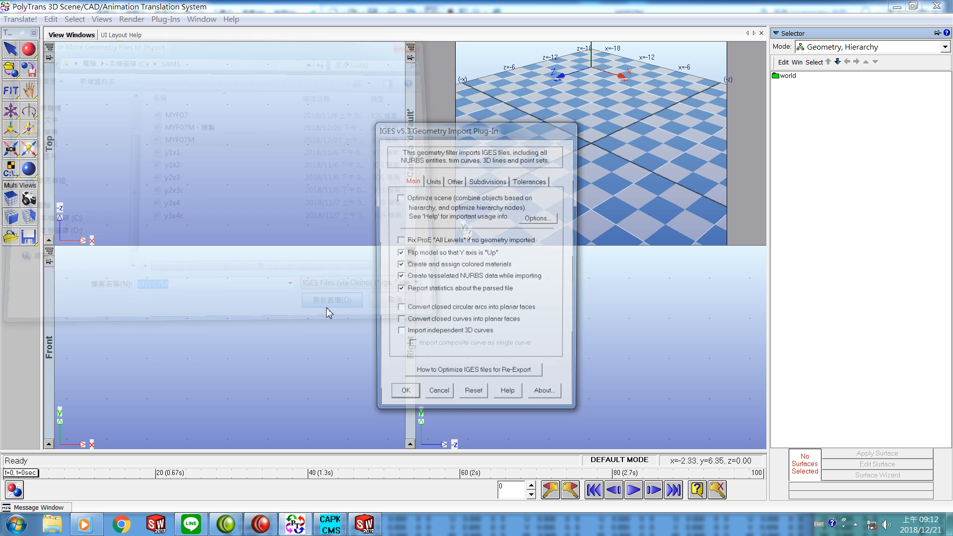
pyautogui.click(402, 397)
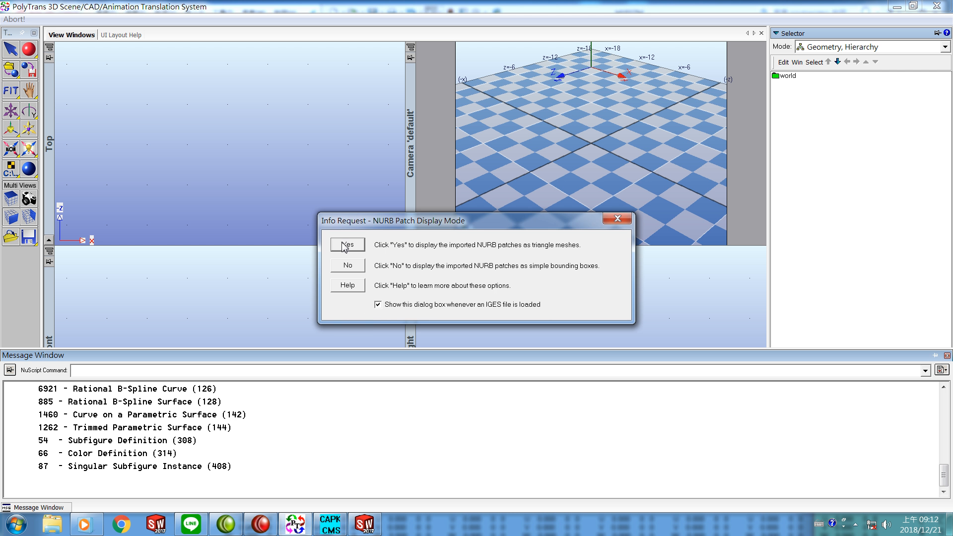
# Step: Finish the import showing NURB patches as triangle meshes, running the Scene Optimizer, and resizing the camera to fit all objects
pyautogui.click(347, 244)
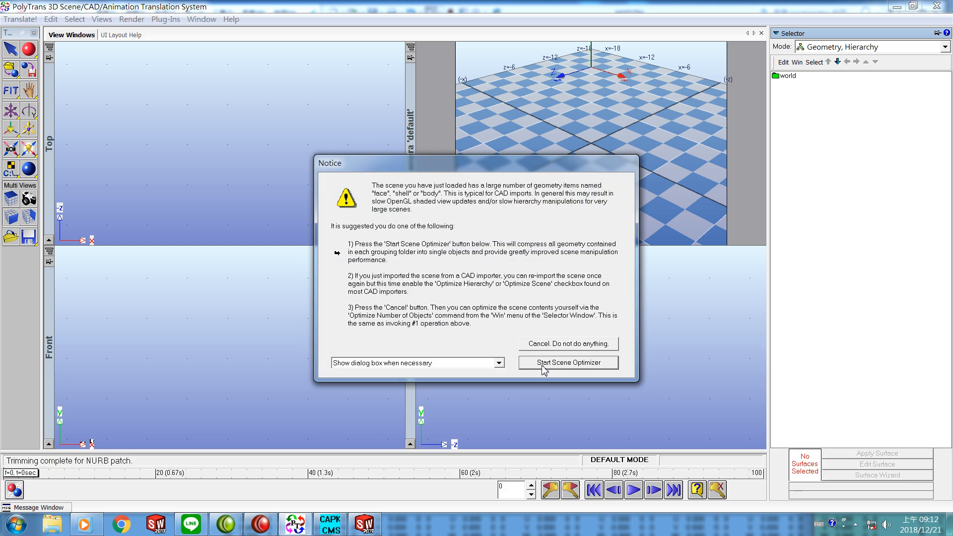
pyautogui.click(546, 363)
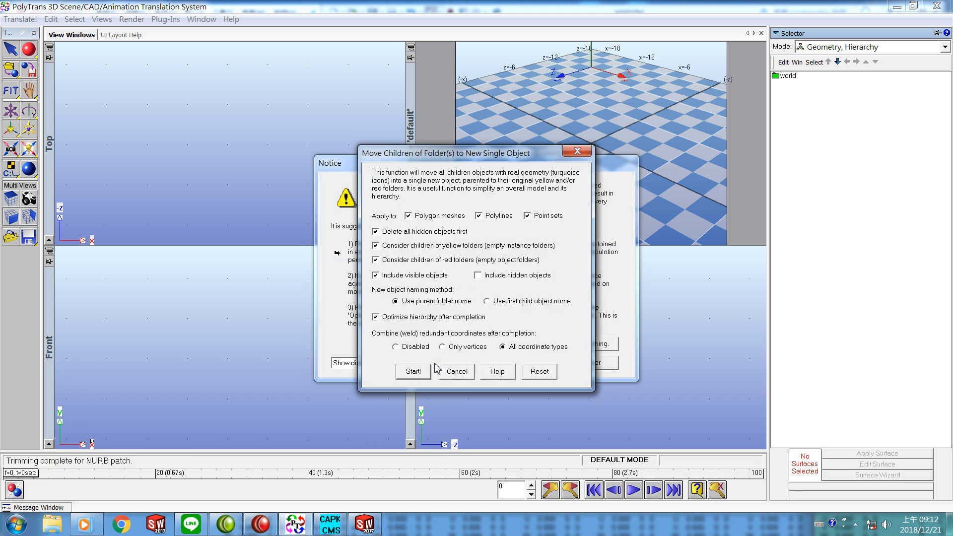
pyautogui.click(417, 372)
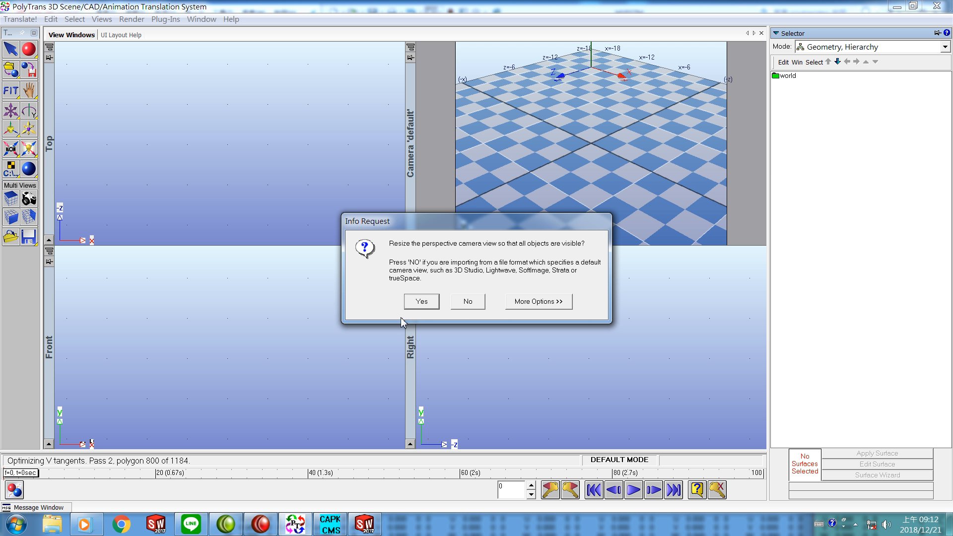
pyautogui.click(420, 302)
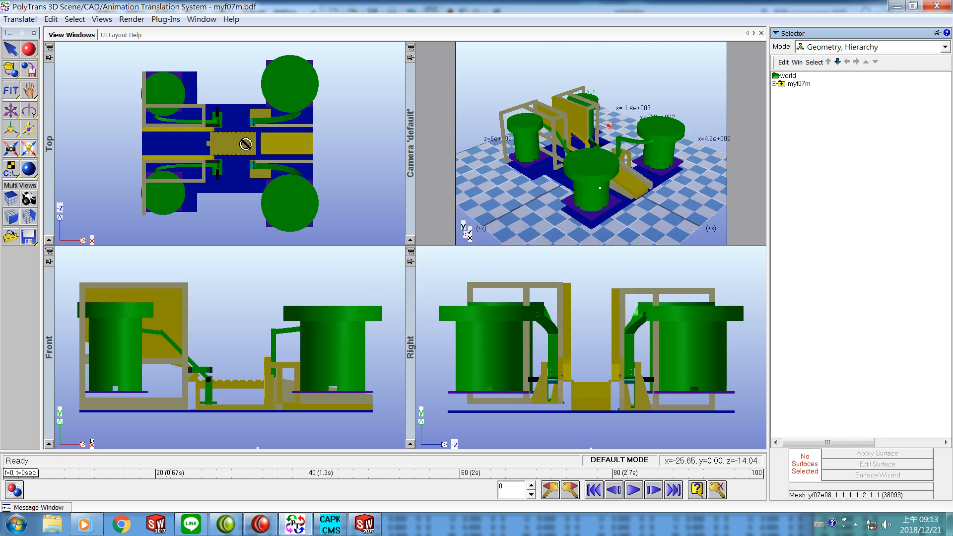
# Step: Export the scene as a DirectX file named MYF07Ma in the SAM1 folder, replacing the existing file
pyautogui.click(19, 22)
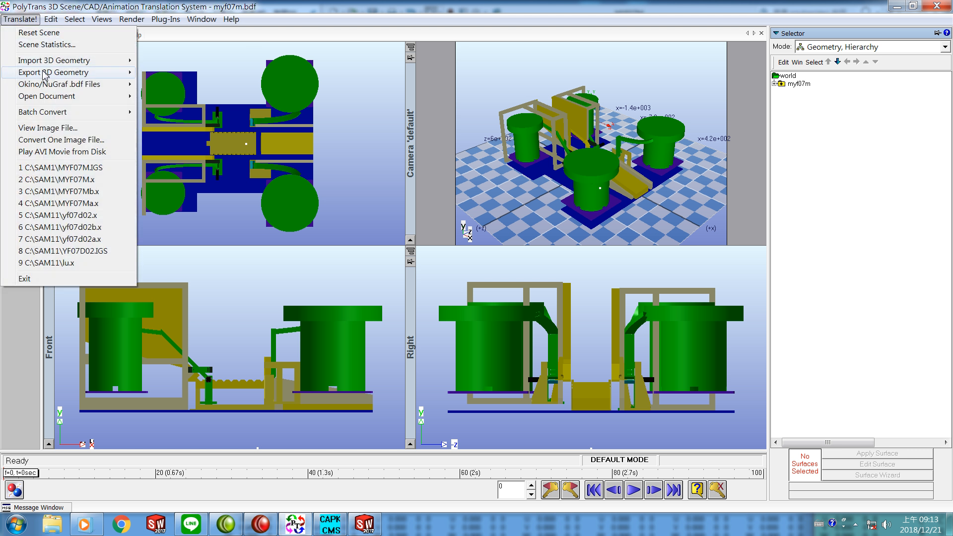
pyautogui.moveTo(44, 74)
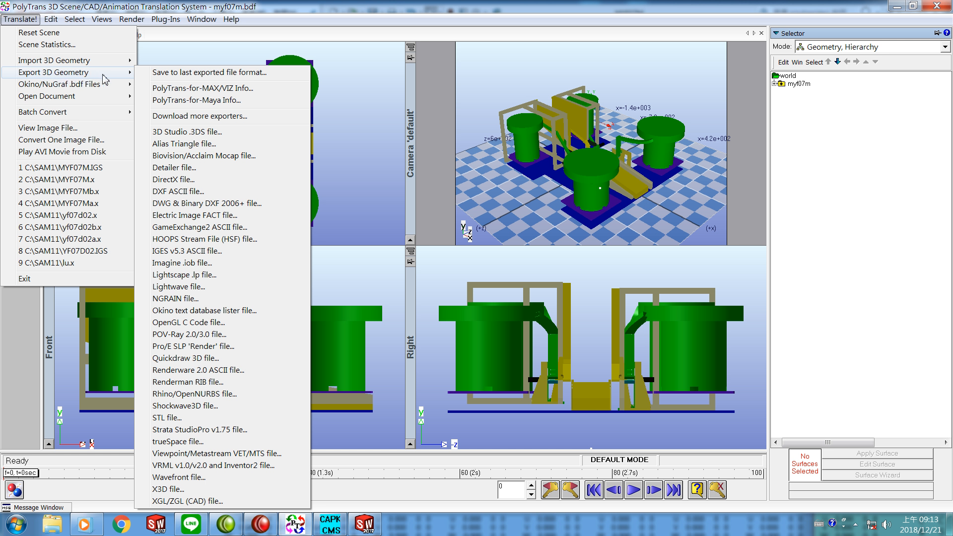
pyautogui.click(168, 180)
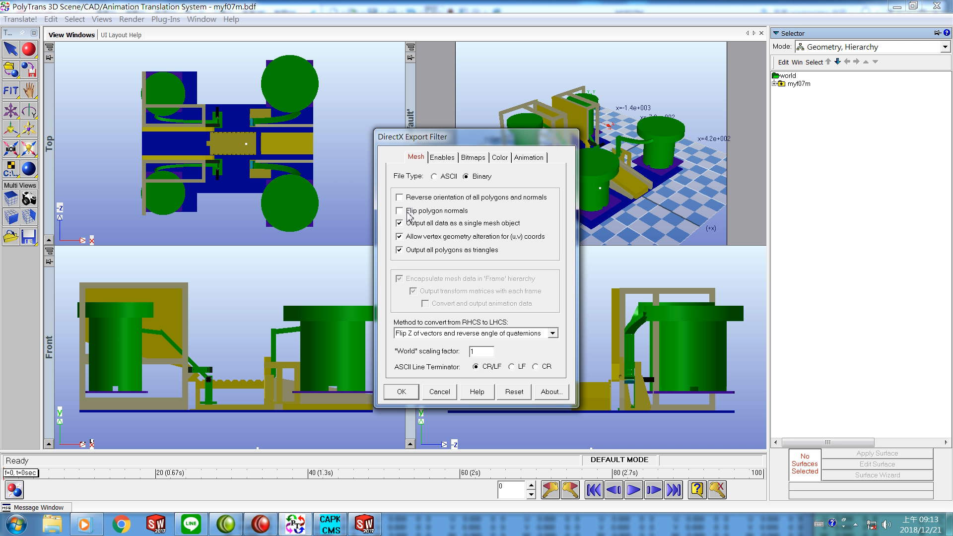
pyautogui.click(407, 392)
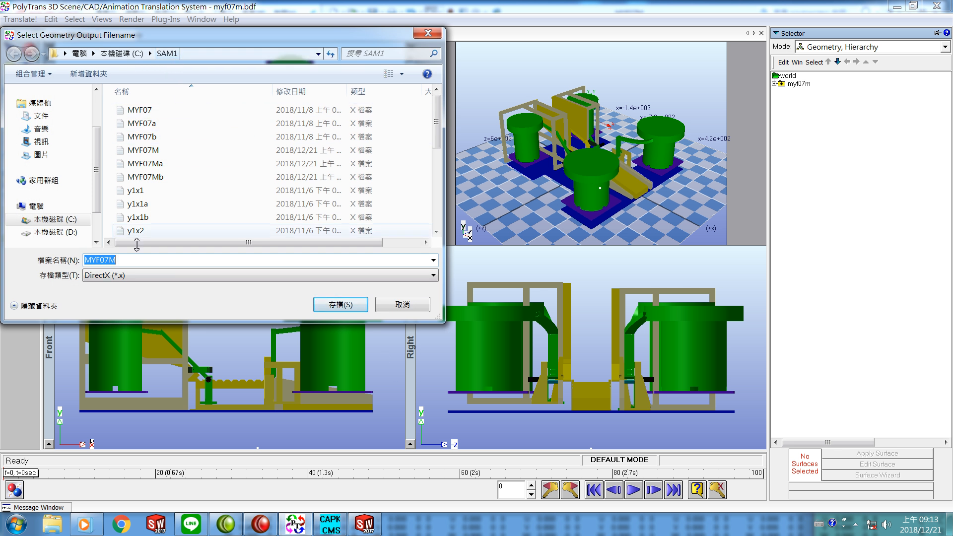
pyautogui.click(136, 263)
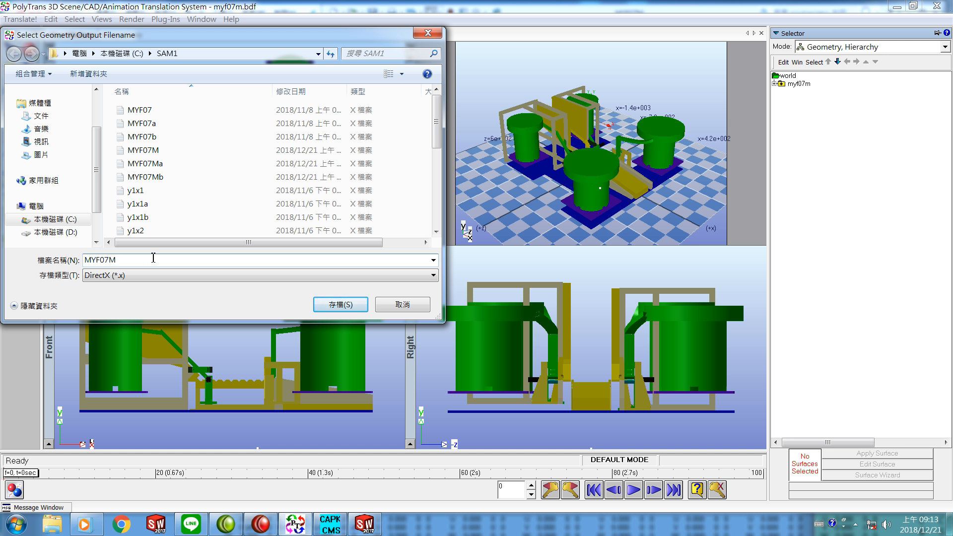
pyautogui.write('a')
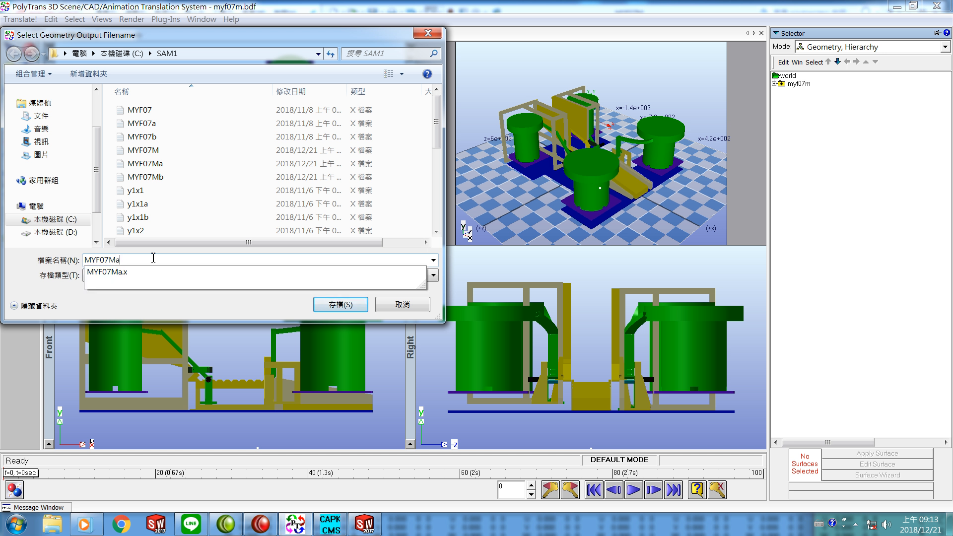
pyautogui.press('Return')
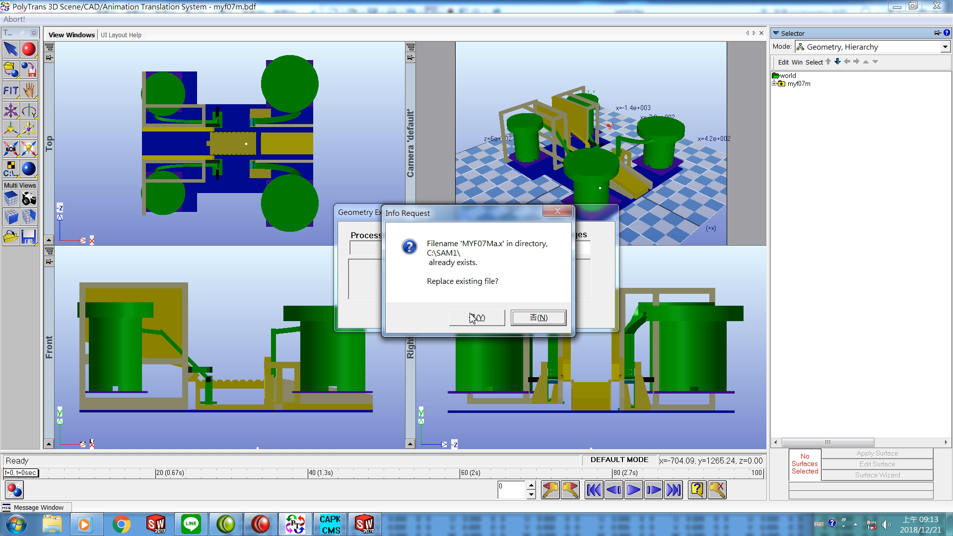
pyautogui.click(469, 318)
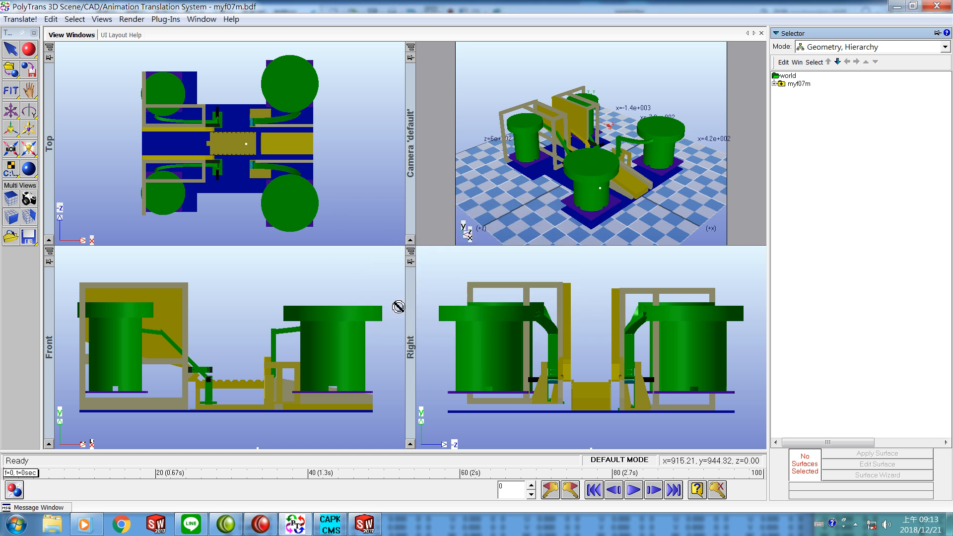
# Step: Export the scene as a binary DirectX file named MYF07Mb in the SAM1 folder, with polygons reversed and normals flipped, replacing the existing file
pyautogui.click(22, 20)
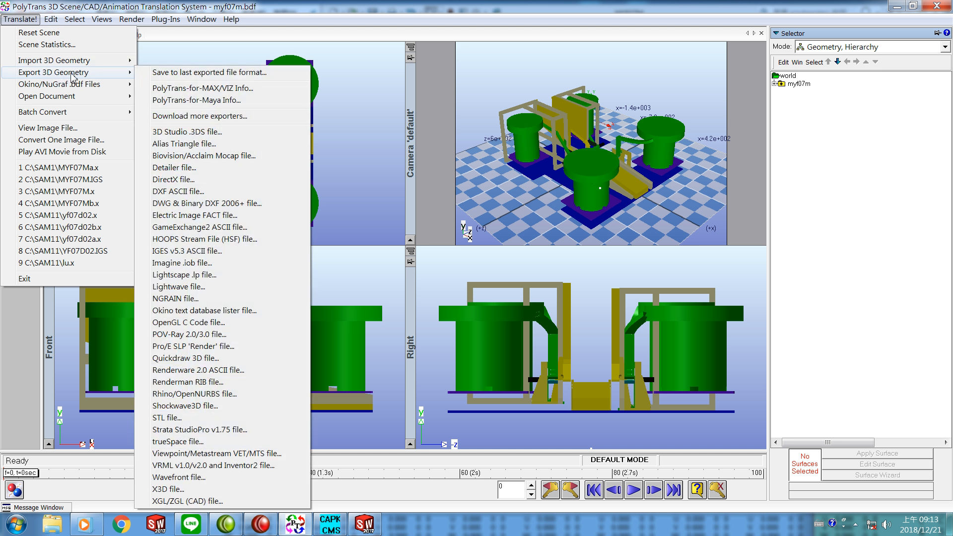
pyautogui.click(174, 180)
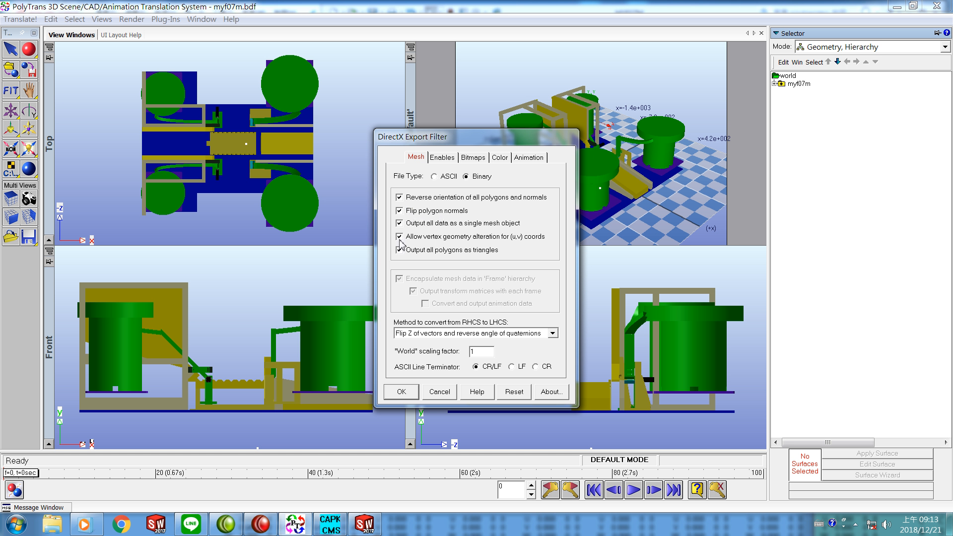
pyautogui.click(401, 392)
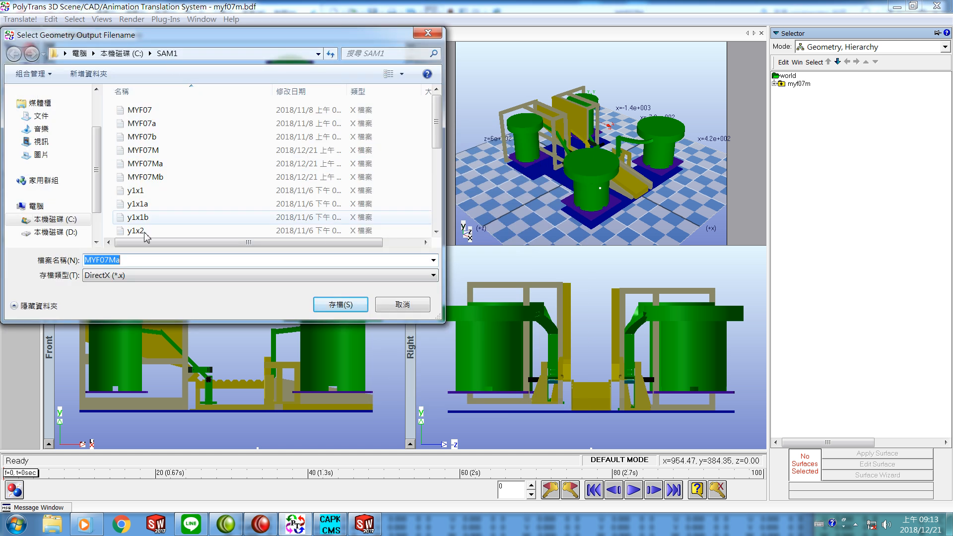
pyautogui.click(139, 260)
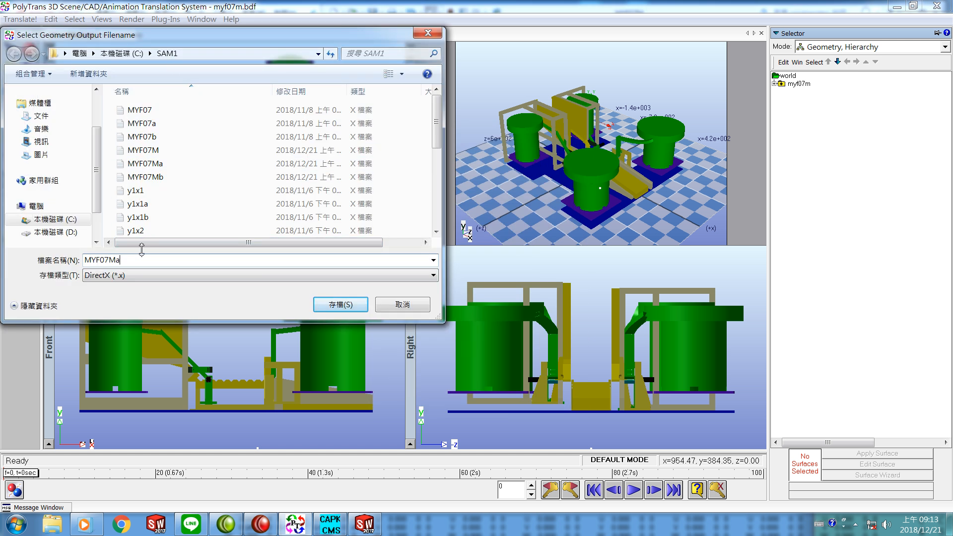
pyautogui.press('BackSpace')
pyautogui.write('b')
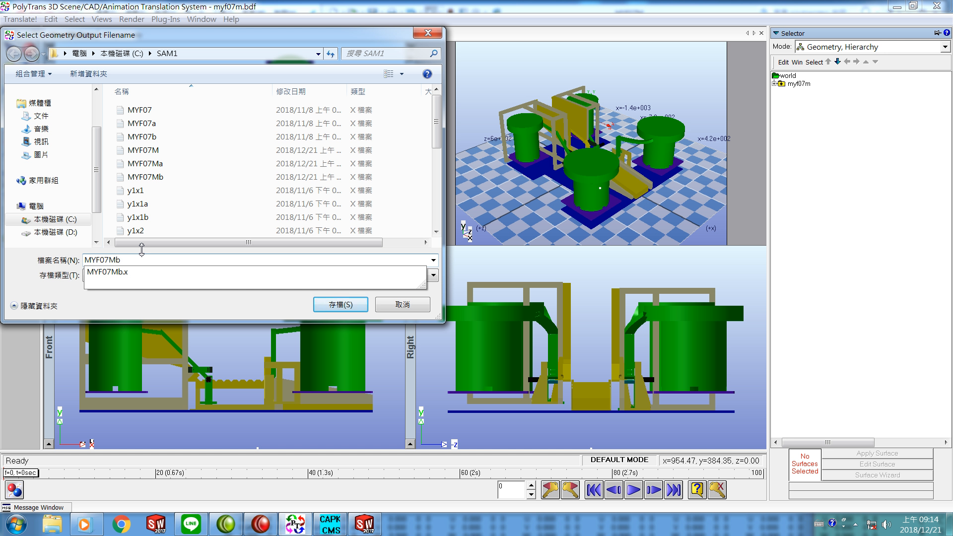
pyautogui.press('Return')
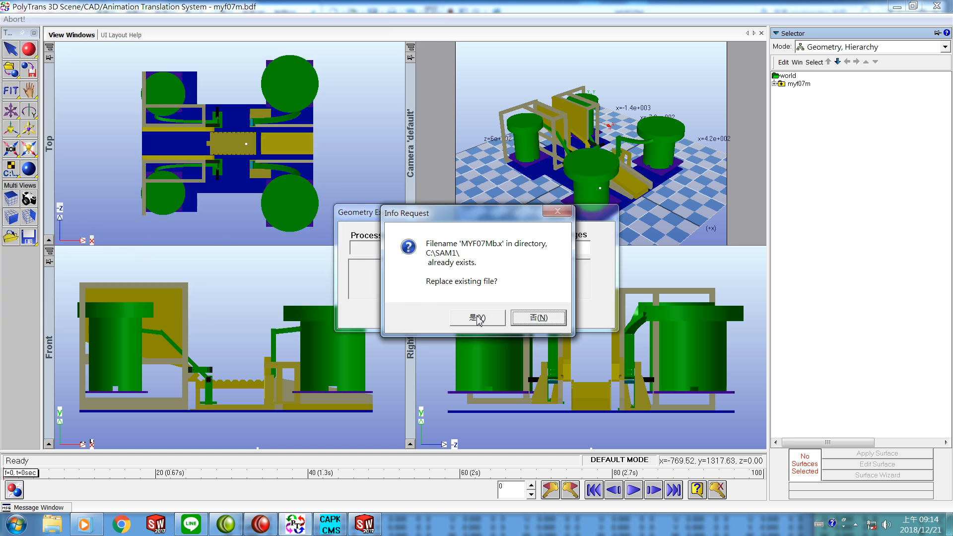
pyautogui.click(477, 318)
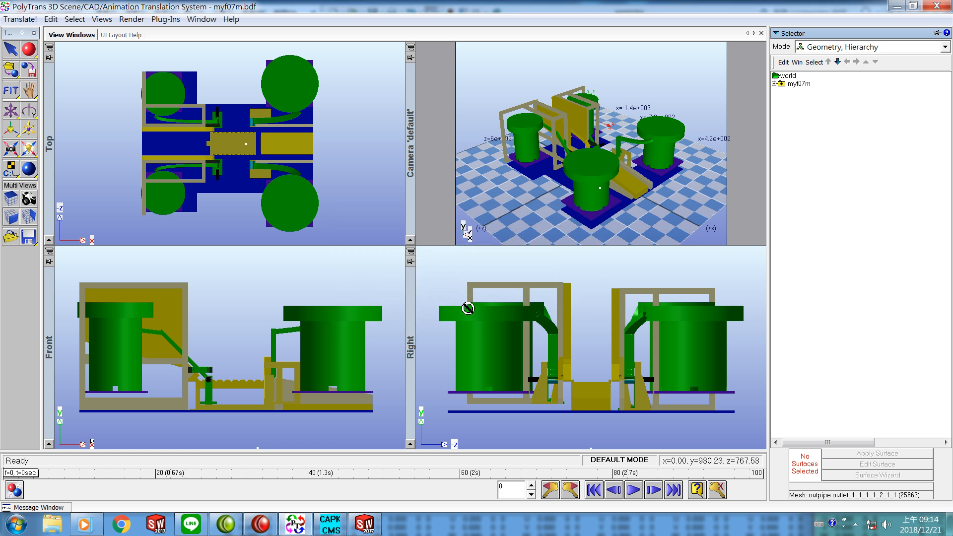
# Step: Reset the scene without saving the changes
pyautogui.click(25, 20)
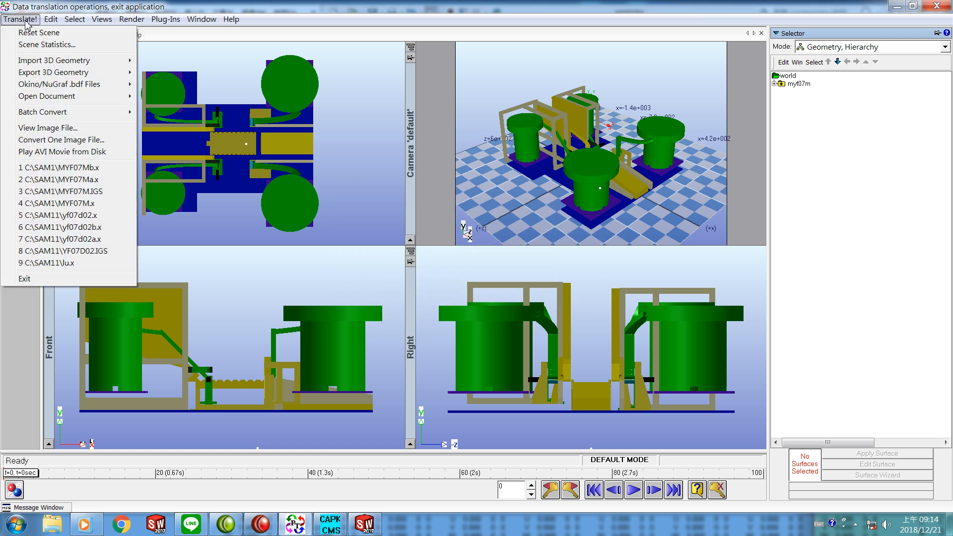
pyautogui.click(56, 34)
pyautogui.click(489, 307)
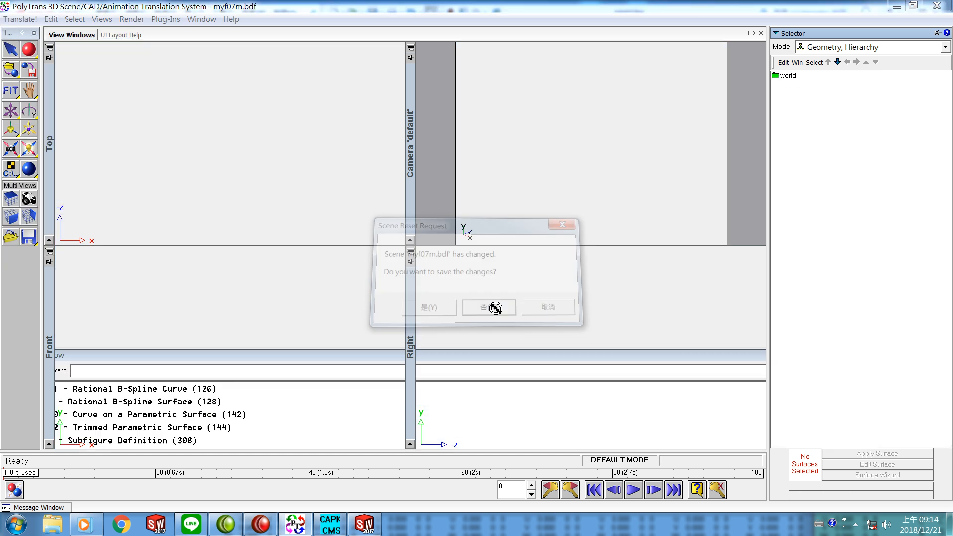
# Step: Import C:\SAM1\MYF07Ma.x with the DirectX importer using default options and resize the camera to fit all objects
pyautogui.click(19, 21)
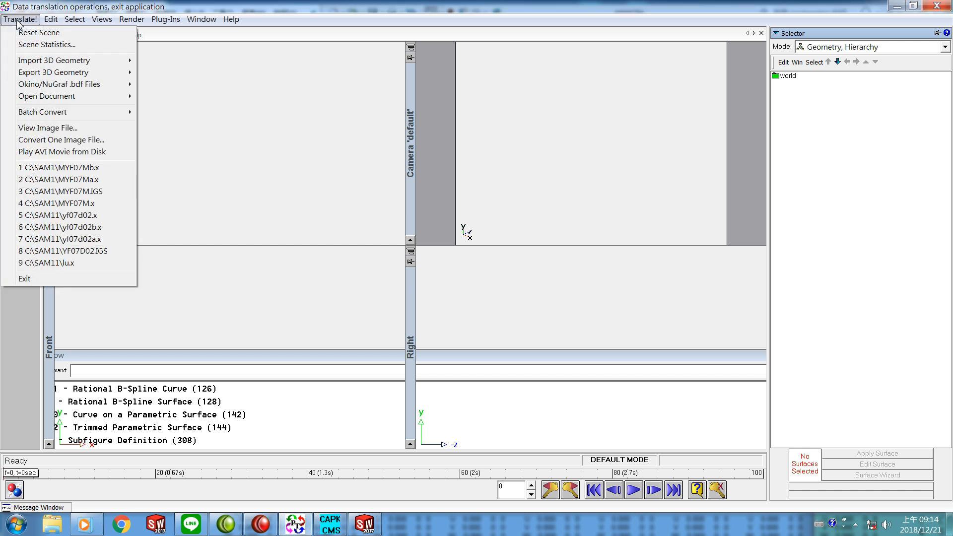
pyautogui.moveTo(58, 64)
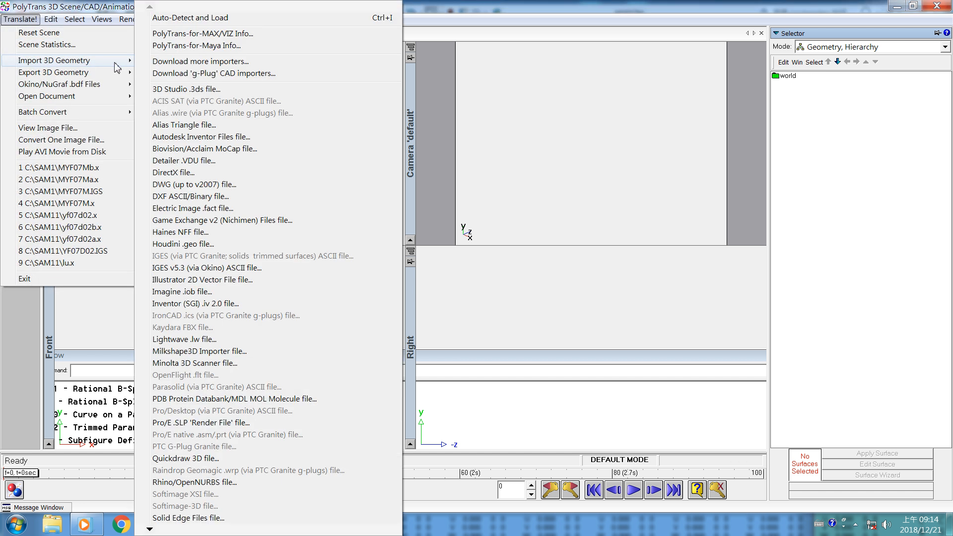
pyautogui.click(184, 174)
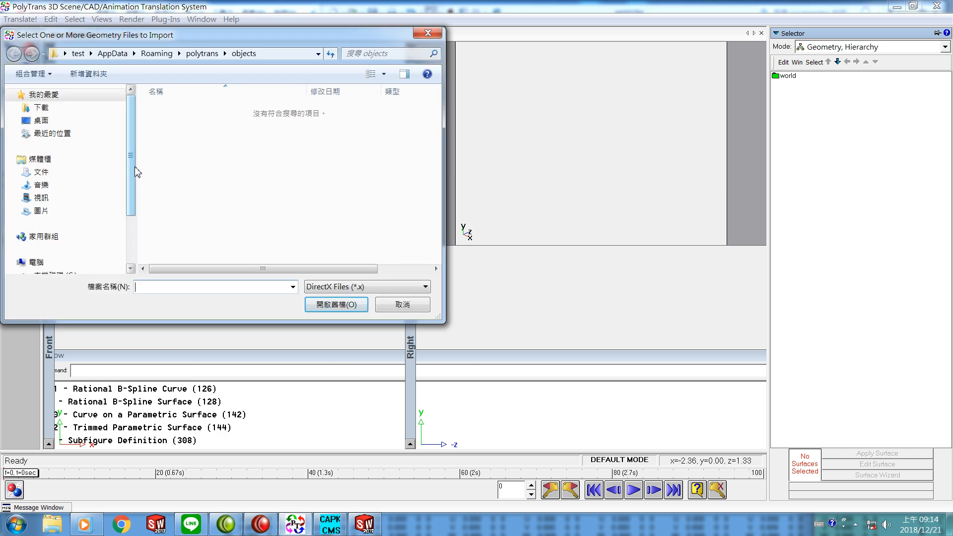
pyautogui.scroll(-2, 134, 168)
pyautogui.click(68, 221)
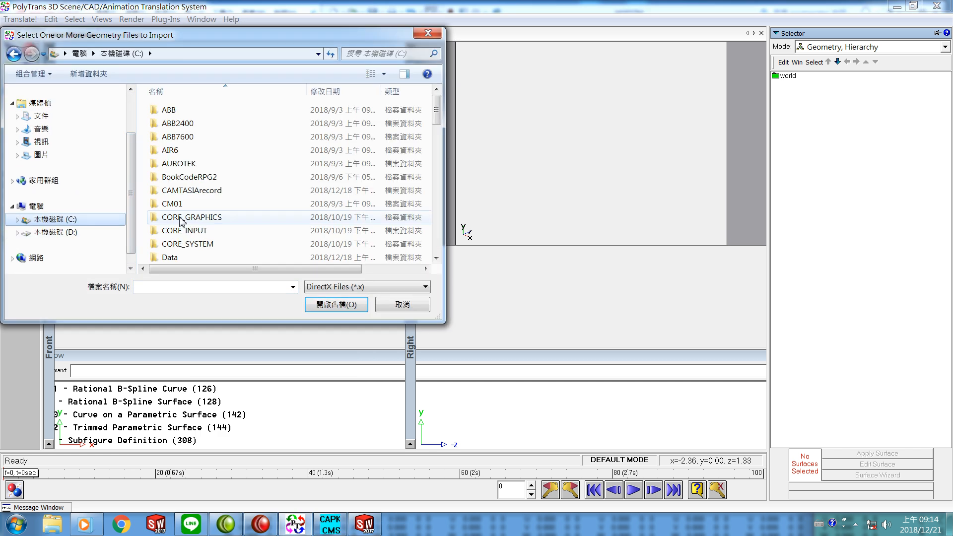
pyautogui.moveTo(436, 112); pyautogui.dragTo(443, 220)
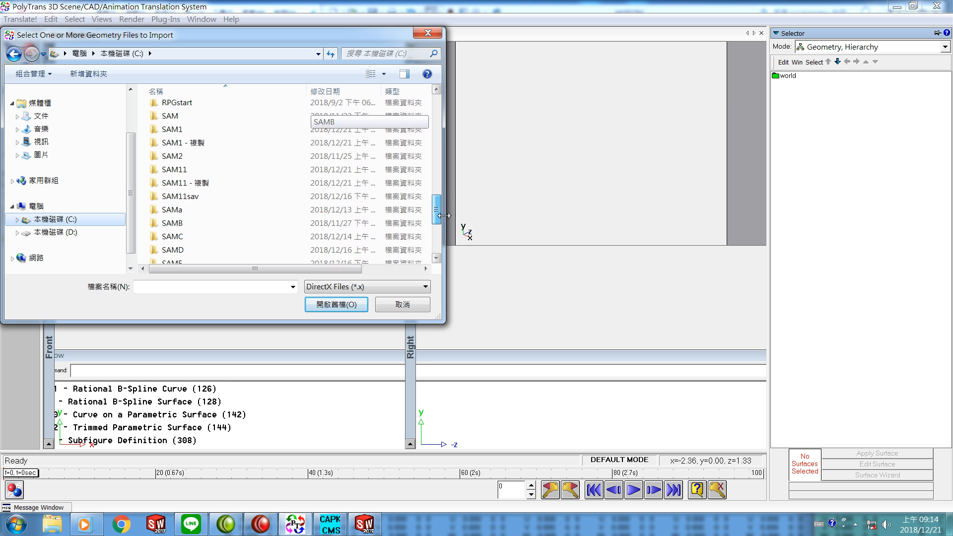
pyautogui.click(208, 129)
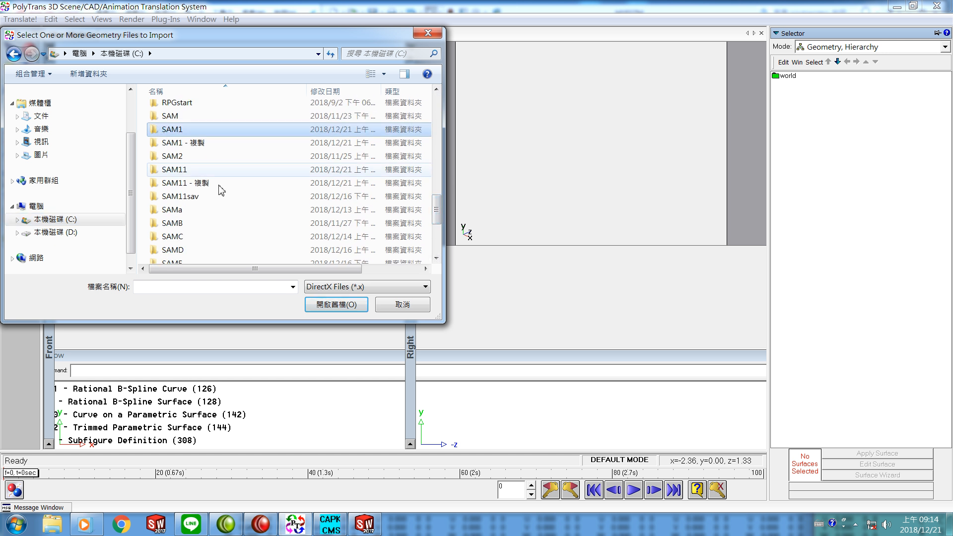
pyautogui.click(323, 303)
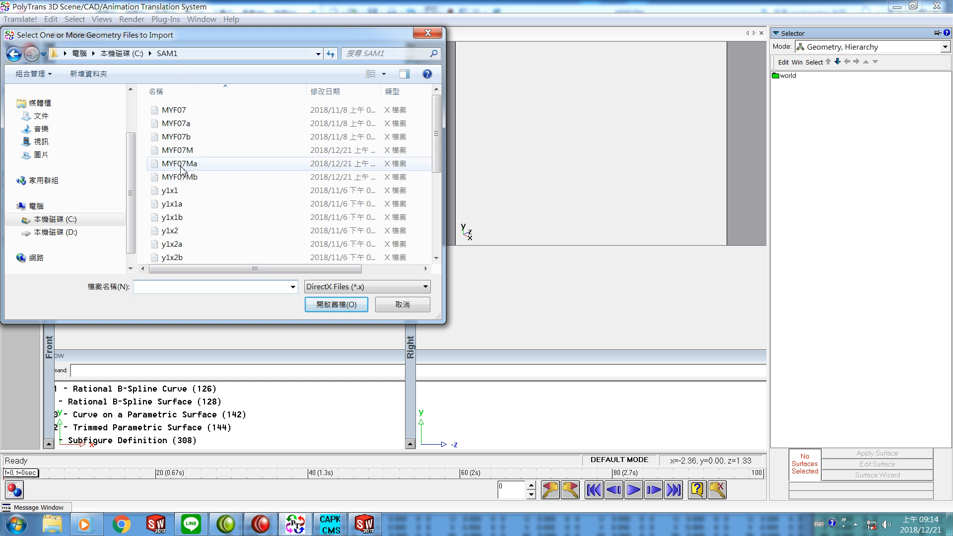
pyautogui.click(174, 164)
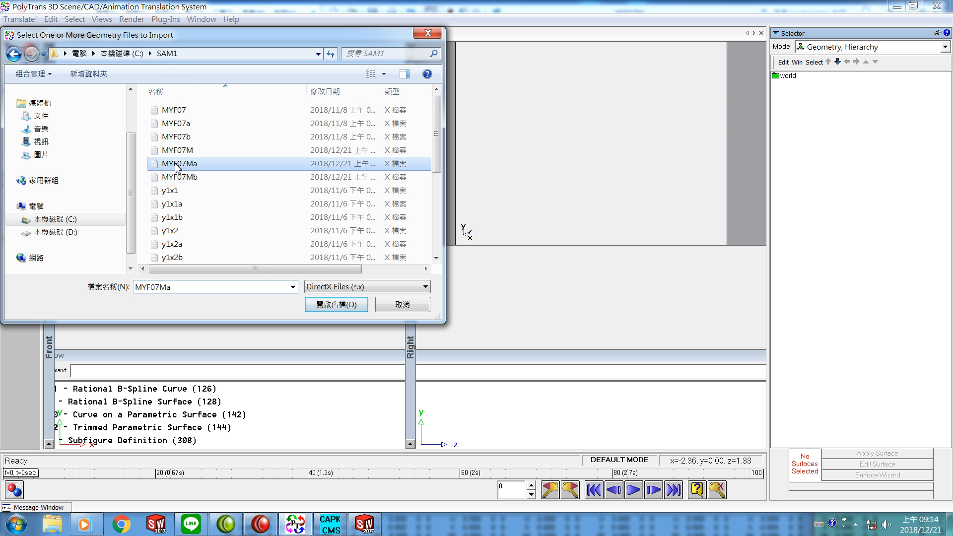
pyautogui.click(331, 305)
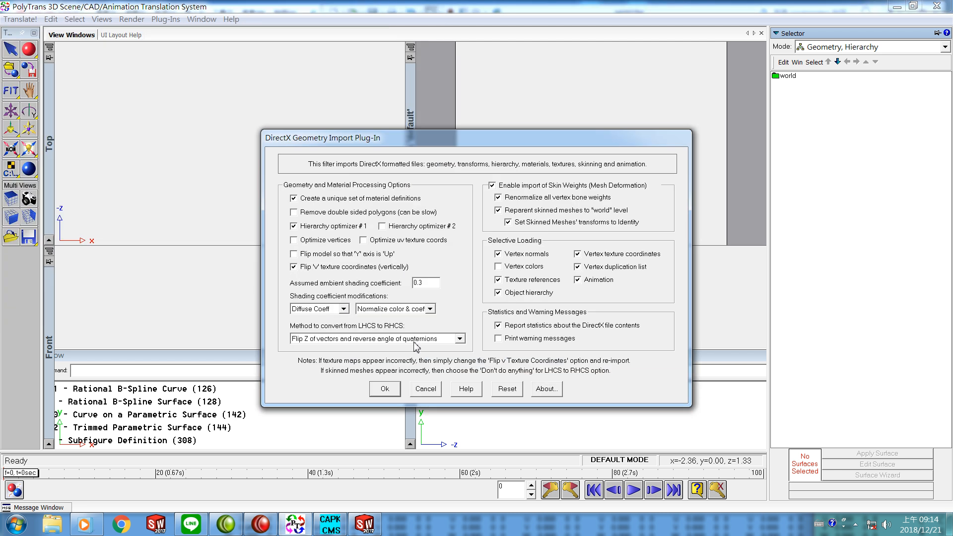
pyautogui.click(386, 388)
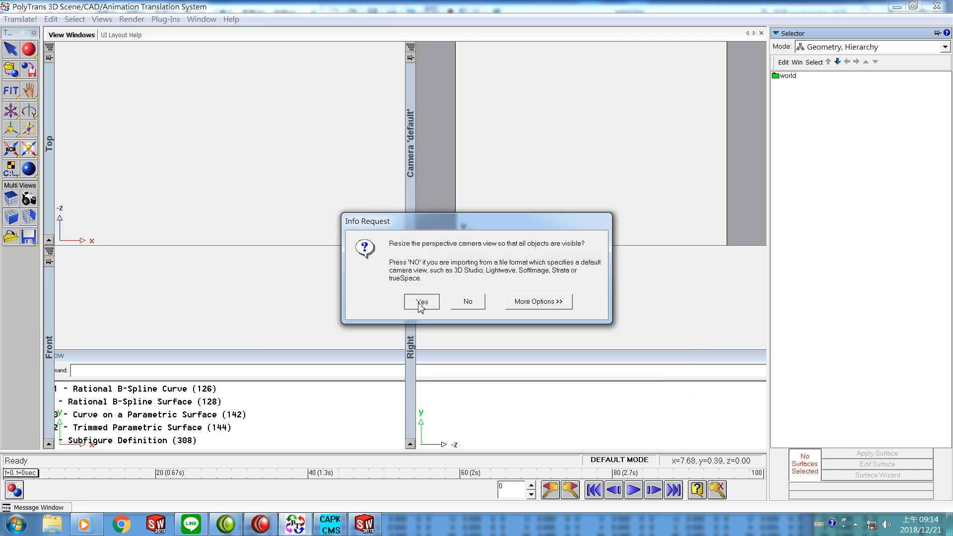
pyautogui.click(420, 301)
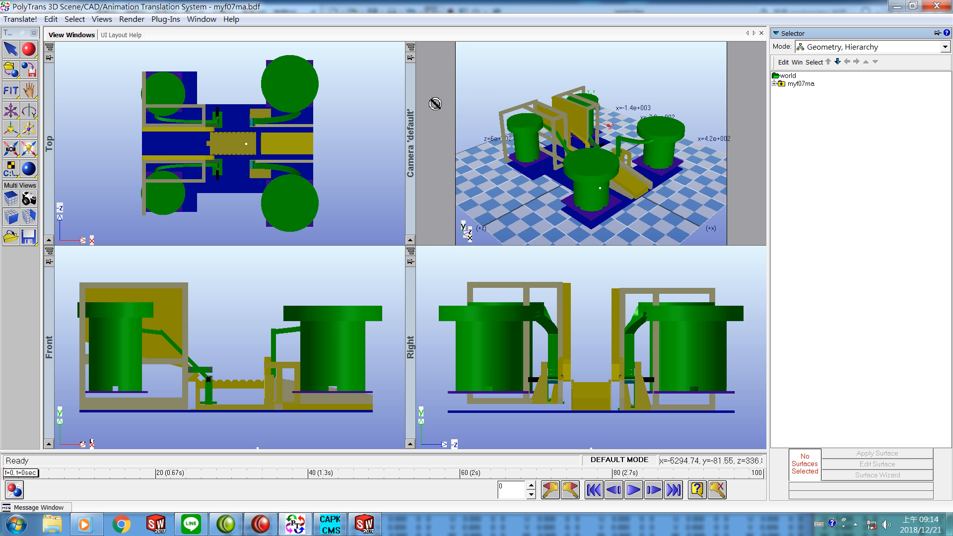
# Step: Import C:\SAM1\MYF07Mb.x into the same scene with default options, resizing the camera to fit all objects
pyautogui.click(21, 19)
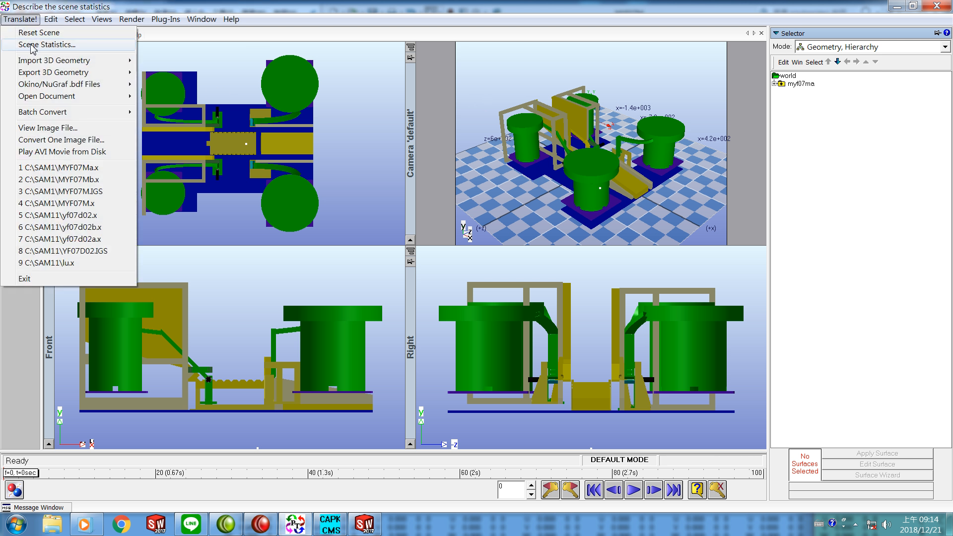
pyautogui.moveTo(55, 64)
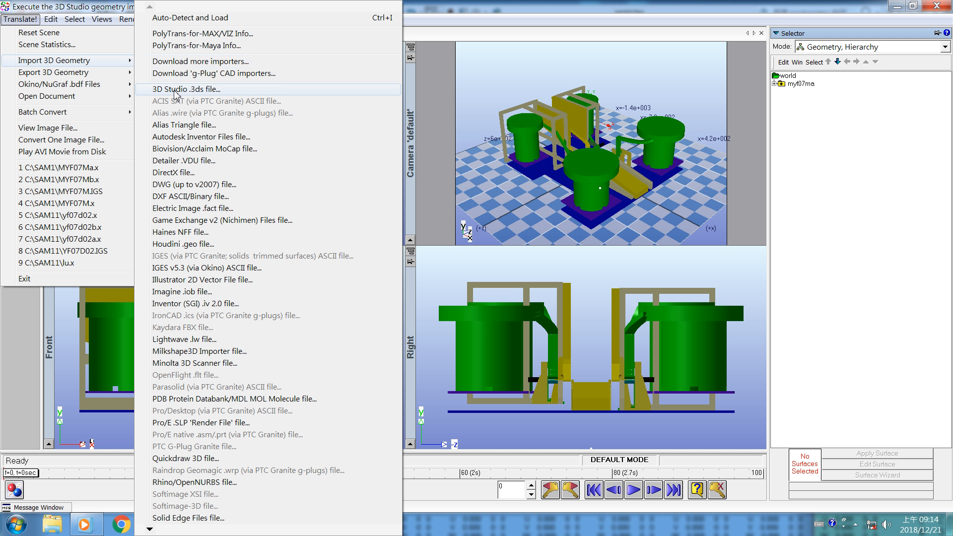
pyautogui.click(174, 173)
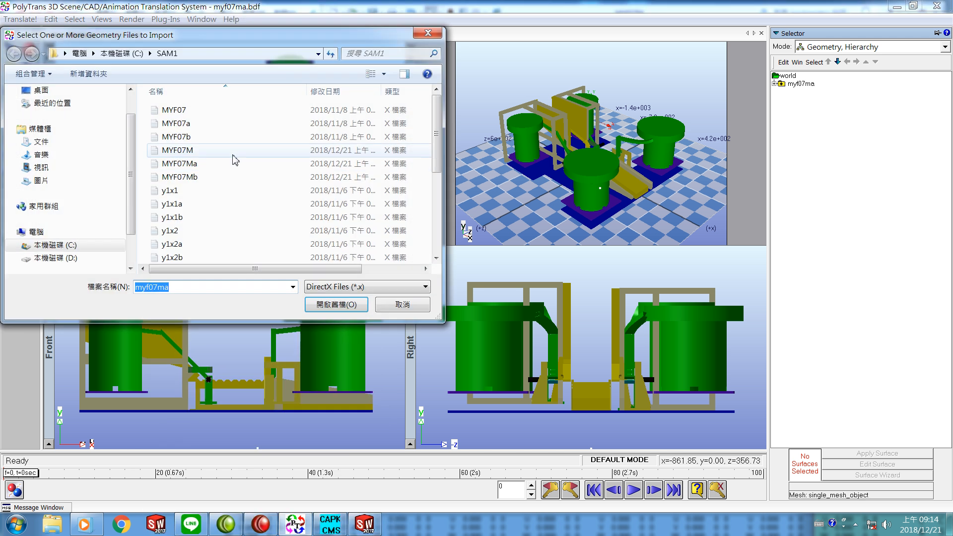
pyautogui.click(187, 178)
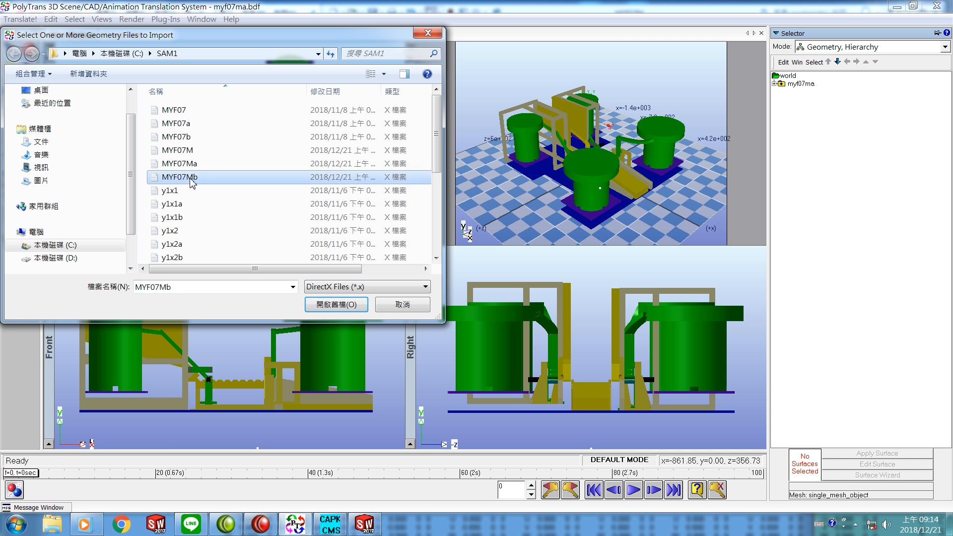
pyautogui.click(325, 310)
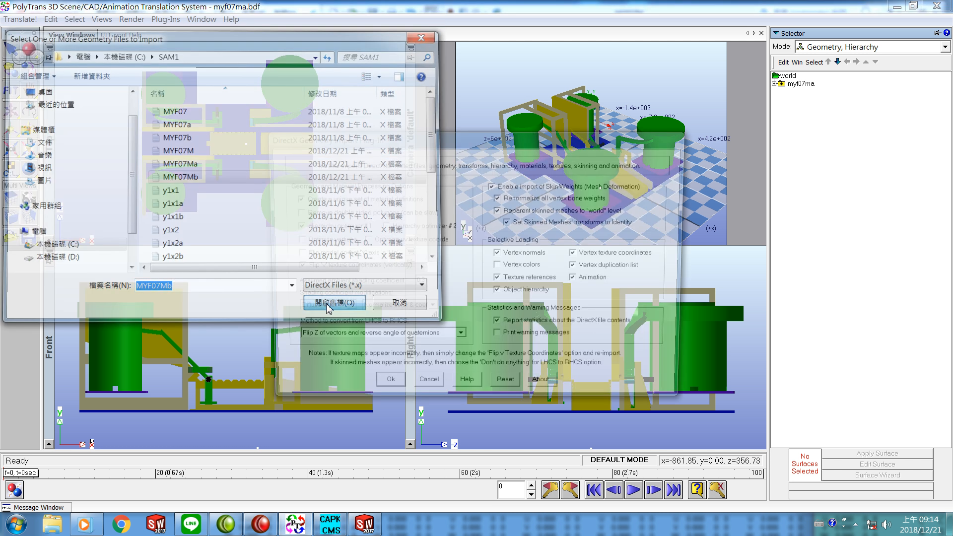
pyautogui.click(385, 390)
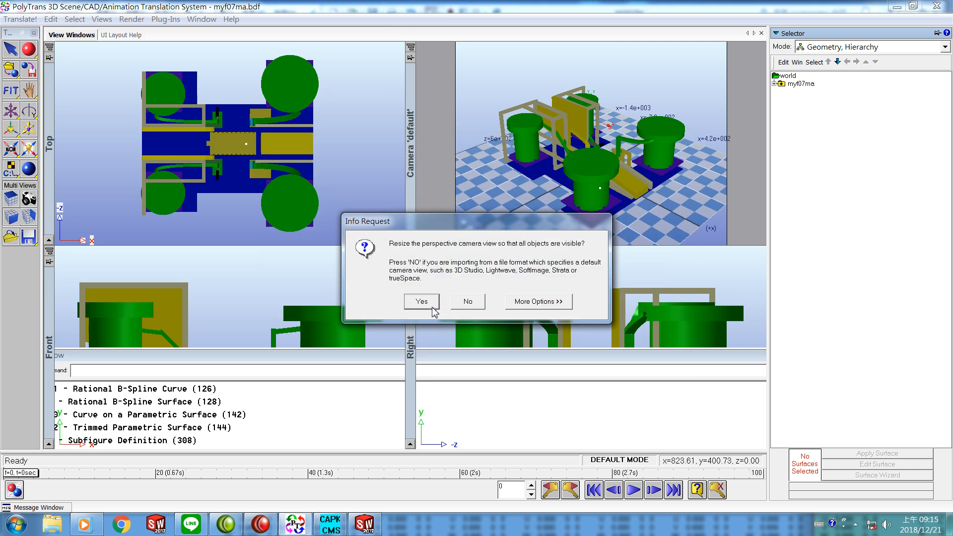
pyautogui.click(427, 302)
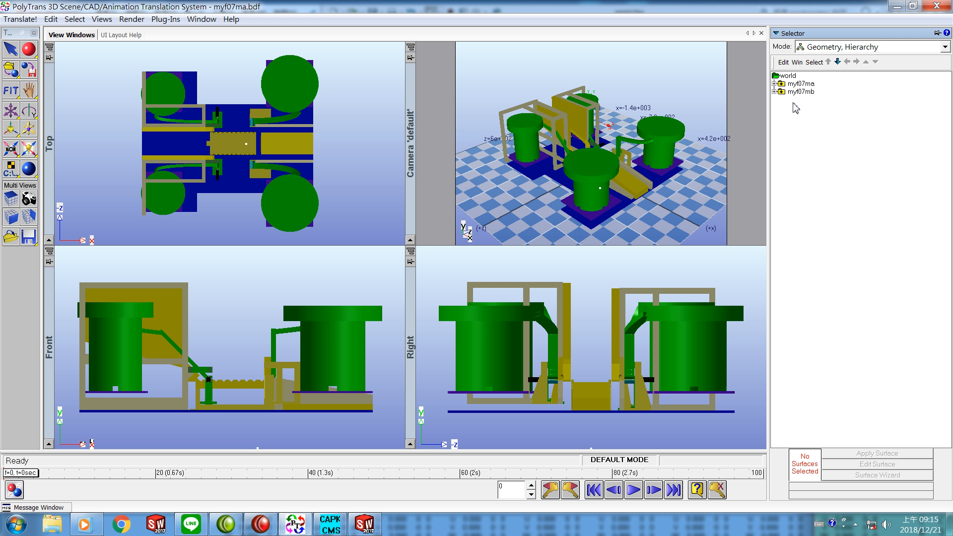
# Step: Export the combined scene as a binary DirectX file named MYF07M in the SAM1 folder, replacing the existing file
pyautogui.click(19, 20)
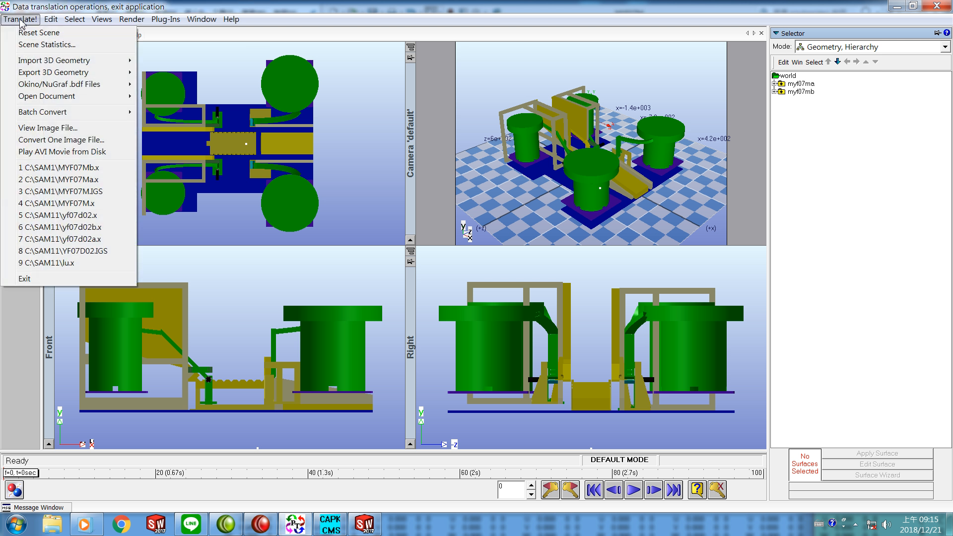
pyautogui.moveTo(53, 76)
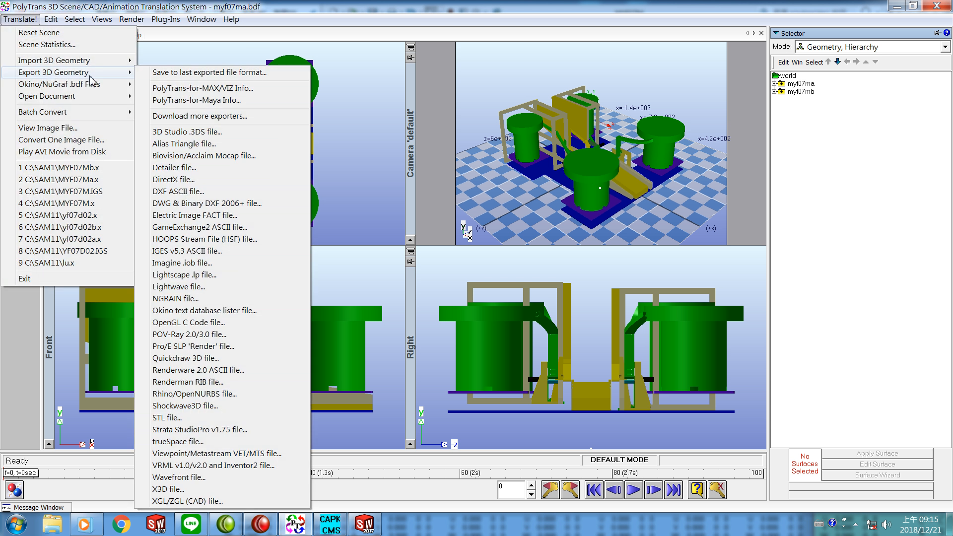
pyautogui.click(166, 181)
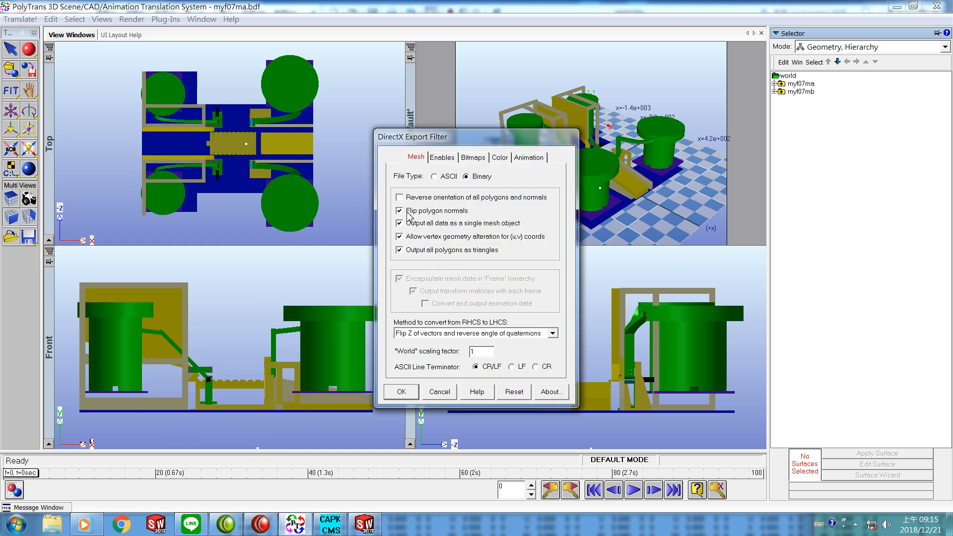
pyautogui.click(401, 391)
pyautogui.click(234, 263)
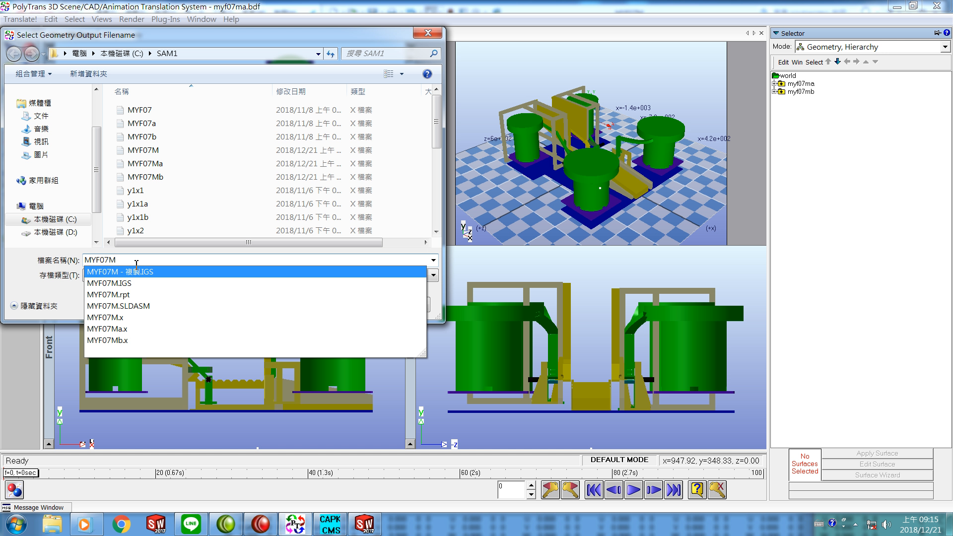
pyautogui.press('Return')
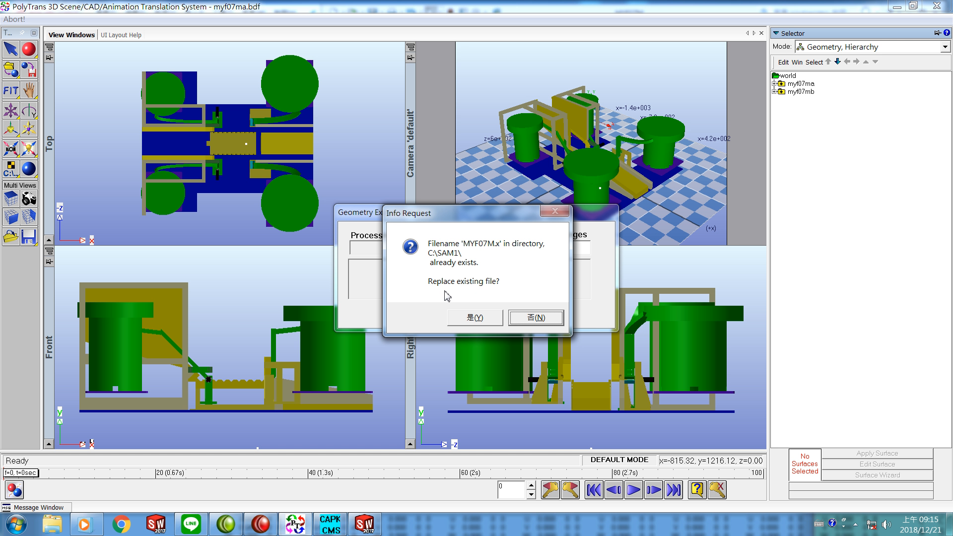
pyautogui.click(475, 317)
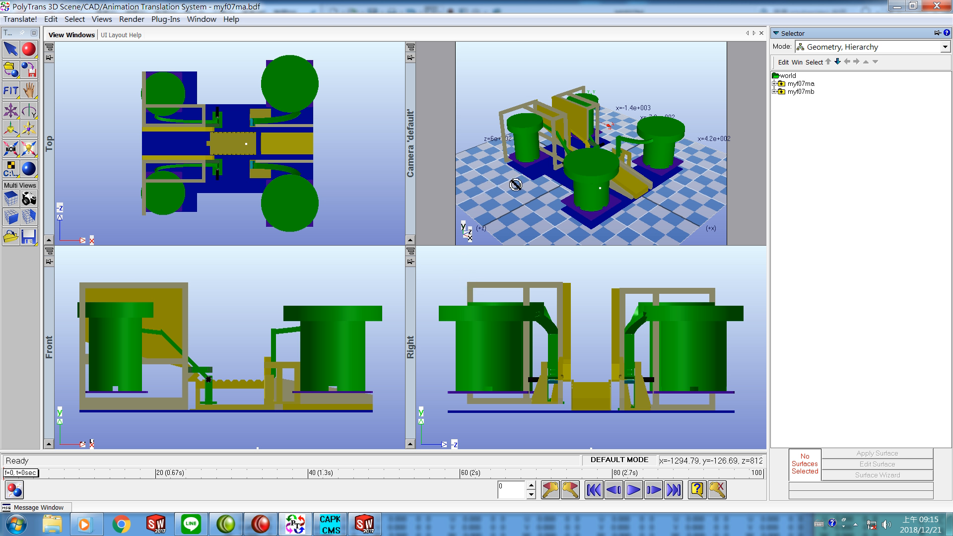
# Step: Reset the scene without saving the changes
pyautogui.click(22, 20)
pyautogui.click(27, 30)
pyautogui.click(491, 308)
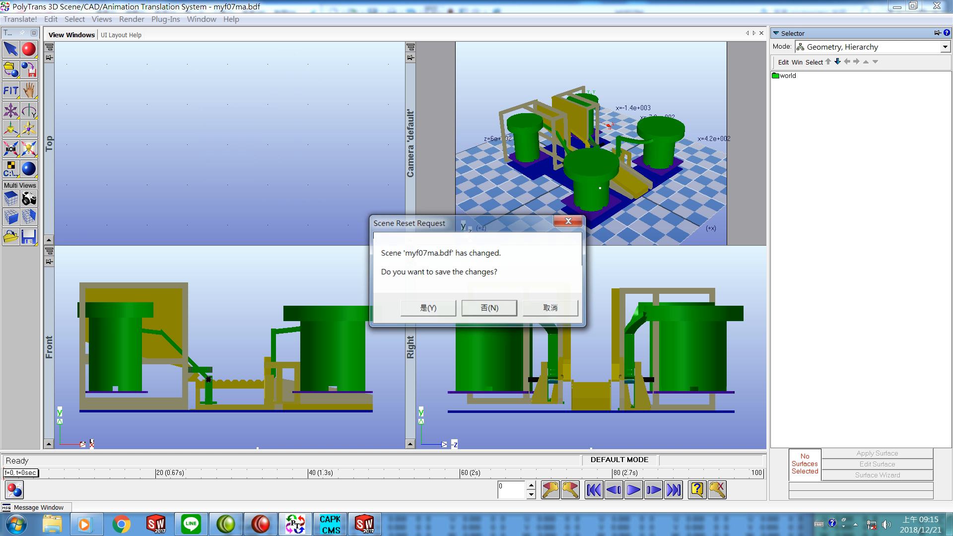
# Step: Open the C:\SAM1 folder, search for files starting with m, and copy the MYF07M.x file
pyautogui.click(54, 527)
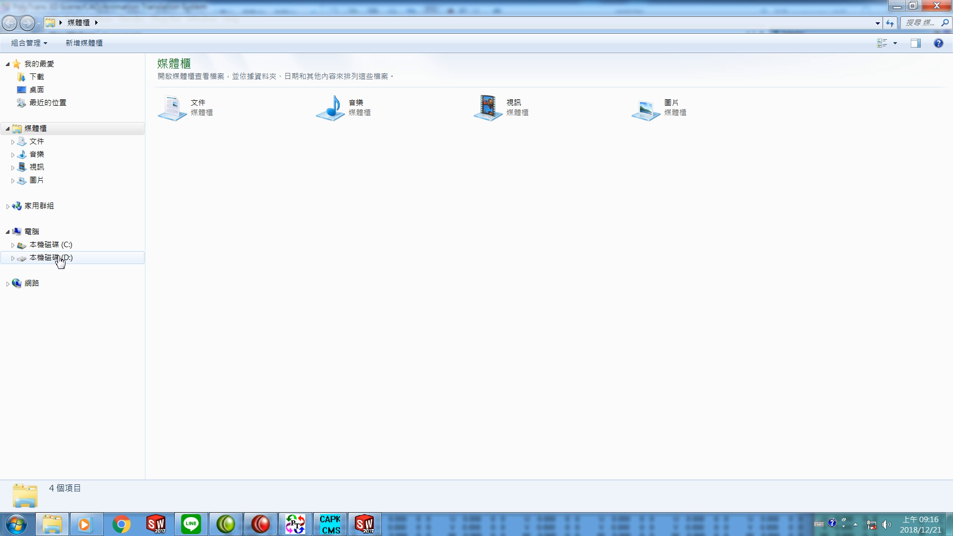
pyautogui.click(63, 248)
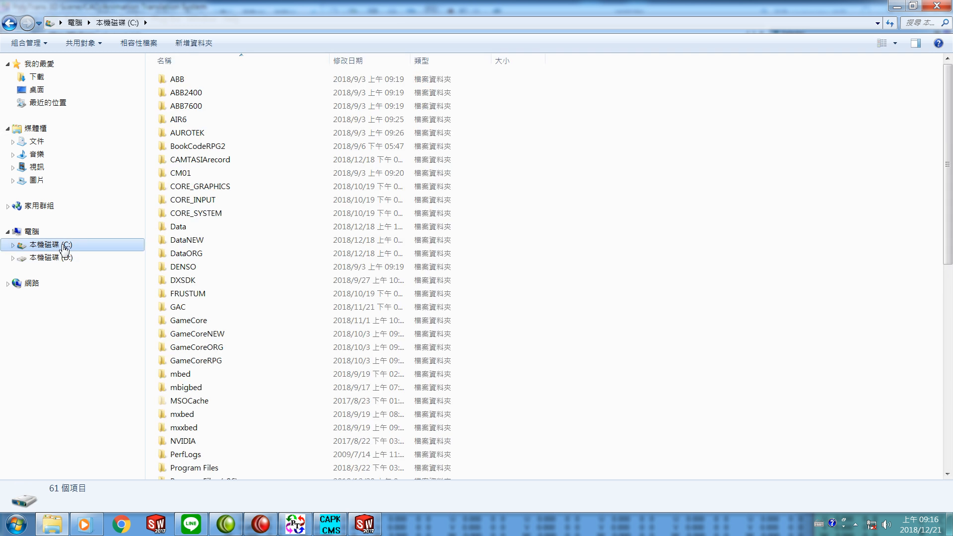
pyautogui.scroll(-4, 554, 358)
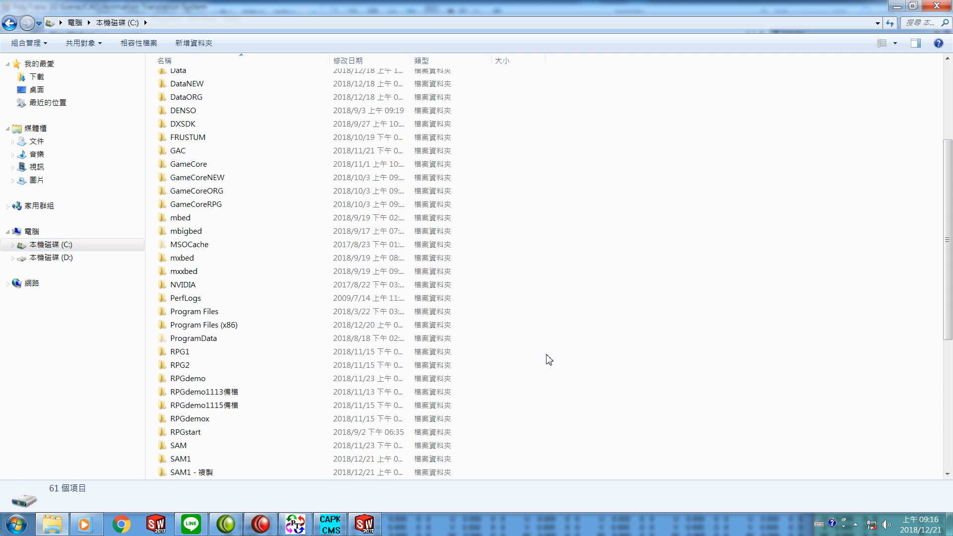
pyautogui.scroll(-3, 496, 349)
pyautogui.click(186, 342)
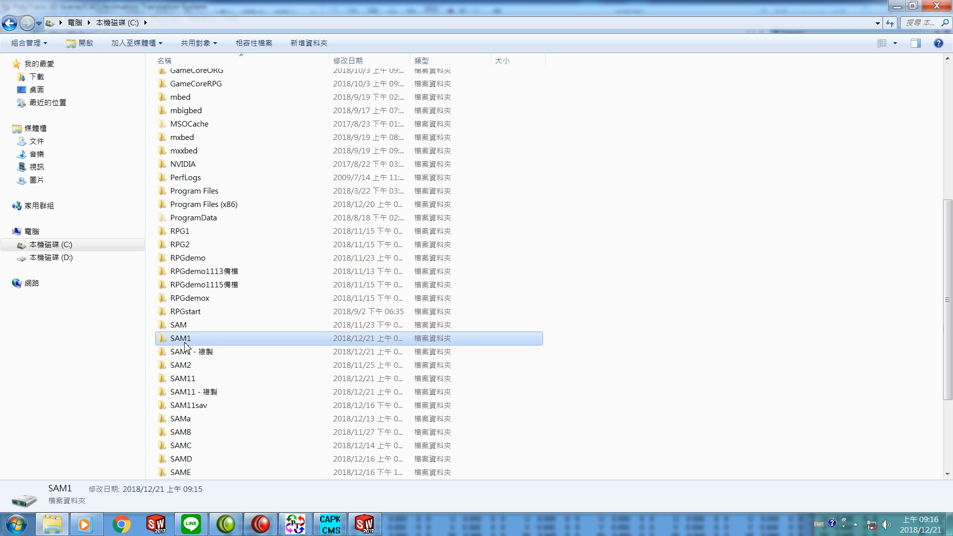
pyautogui.doubleClick(186, 342)
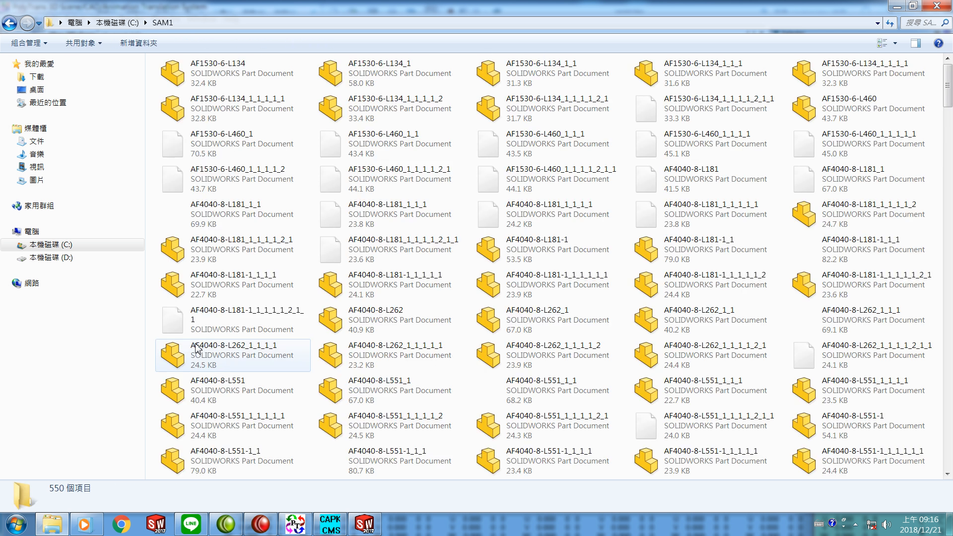
pyautogui.click(917, 23)
pyautogui.click(878, 50)
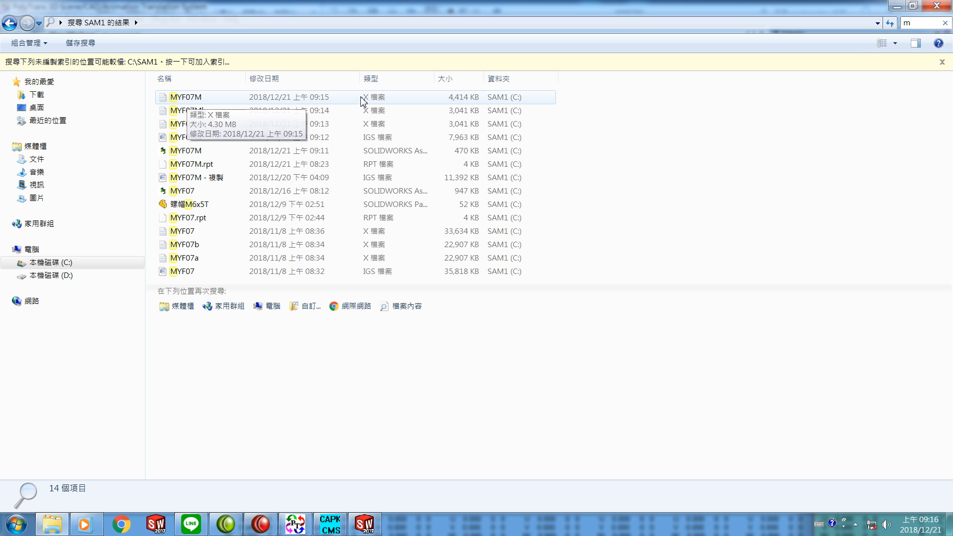
pyautogui.rightClick(200, 98)
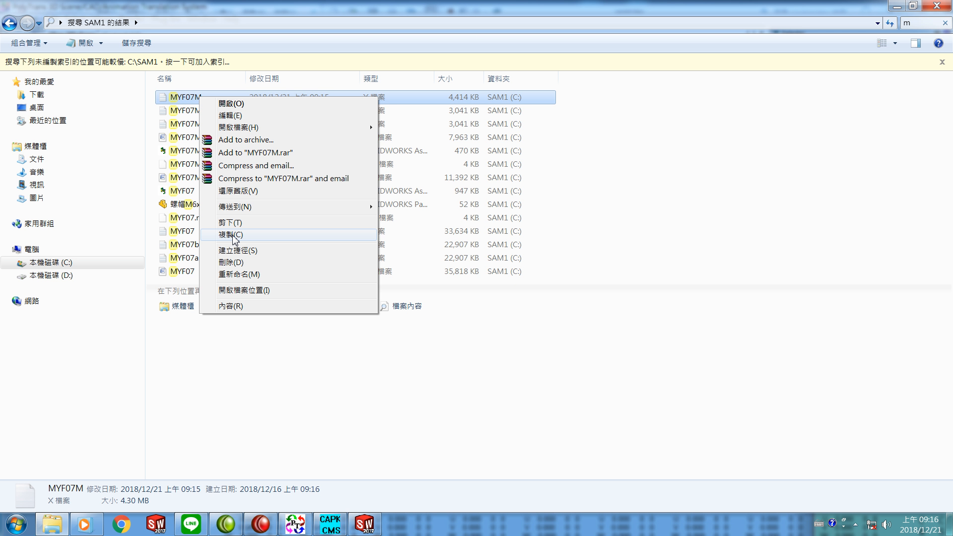
pyautogui.click(234, 234)
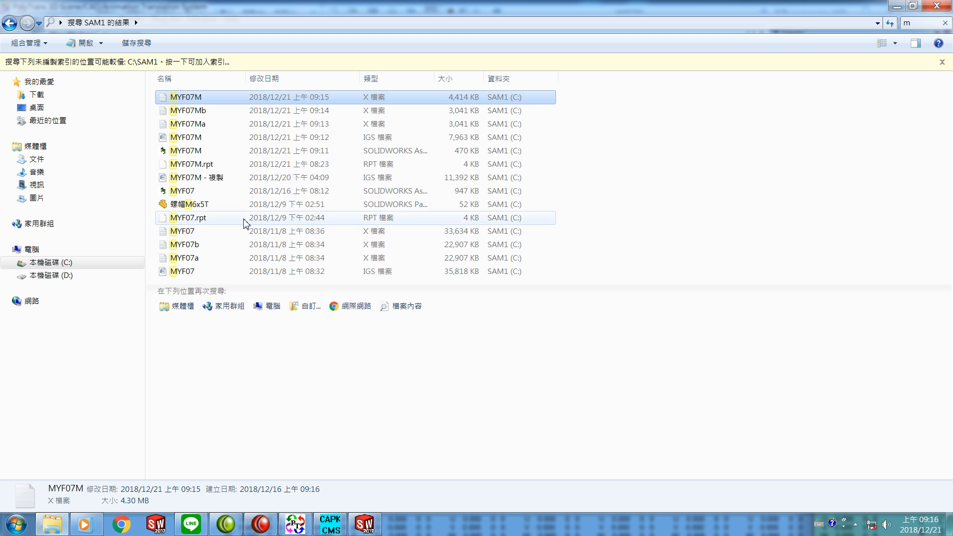
# Step: Paste MYF07M.x into D:\CMSGAC\Data, replacing the existing file, and paste two extra copies
pyautogui.click(43, 276)
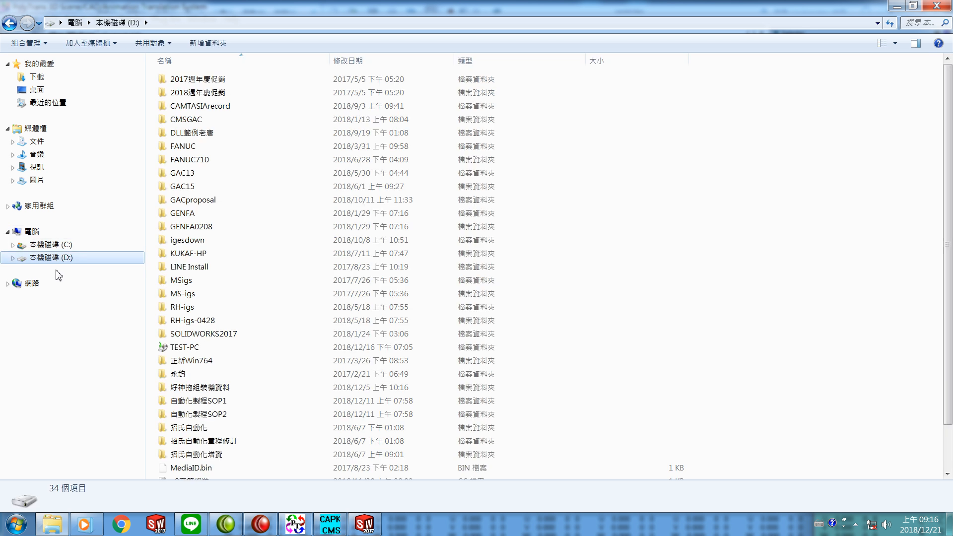
pyautogui.click(166, 120)
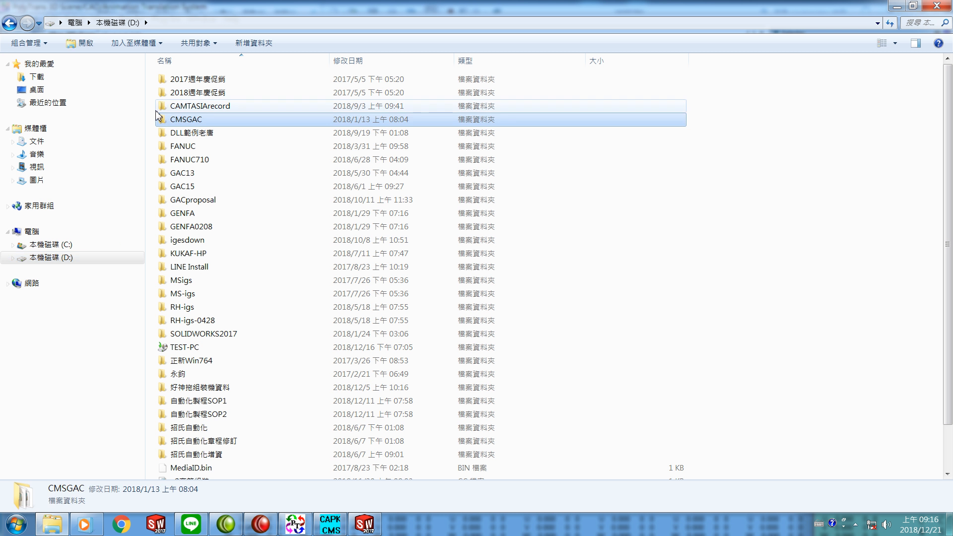
pyautogui.doubleClick(164, 120)
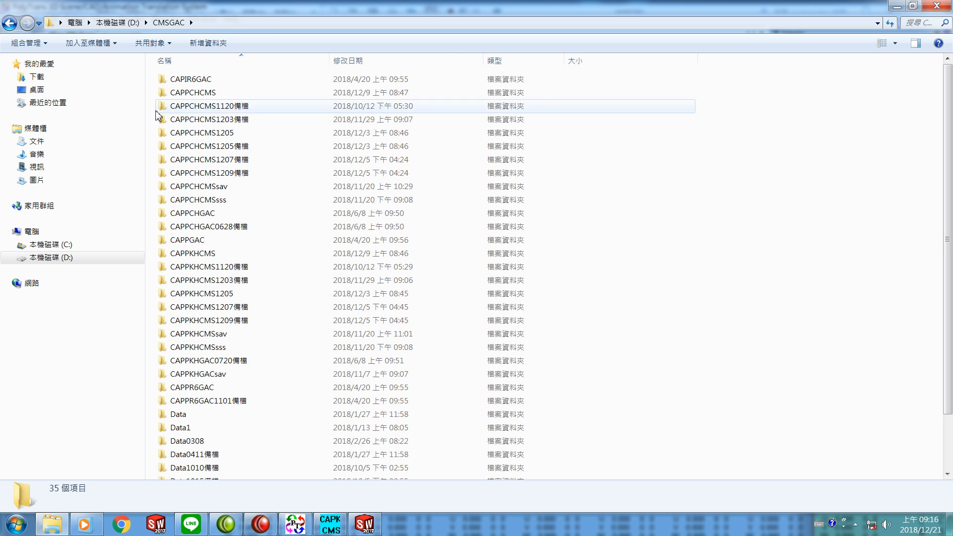
pyautogui.click(167, 416)
pyautogui.doubleClick(168, 415)
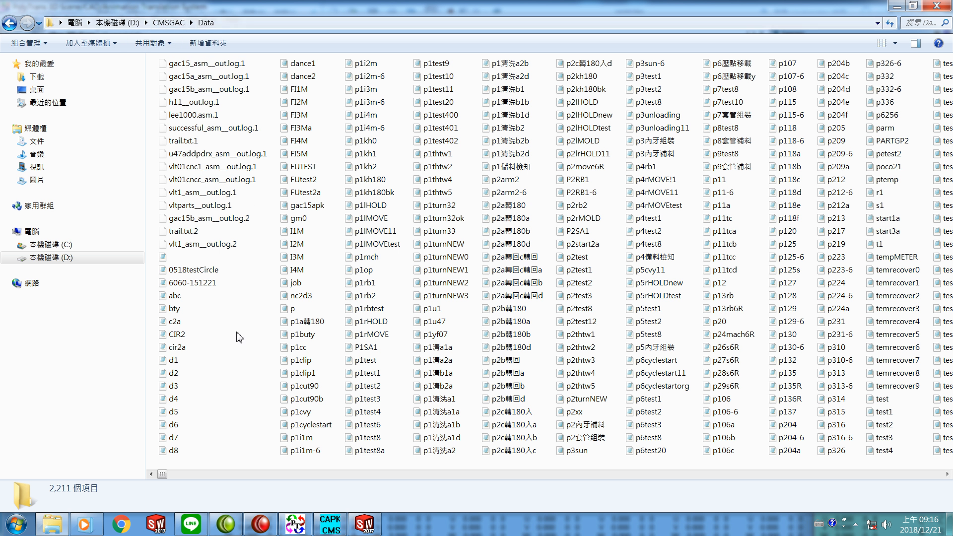
pyautogui.rightClick(239, 338)
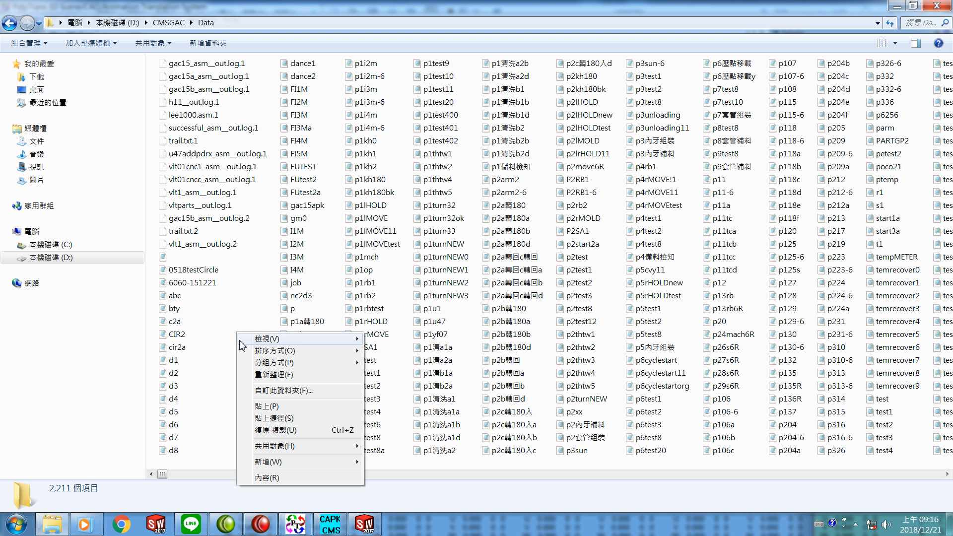
pyautogui.click(267, 408)
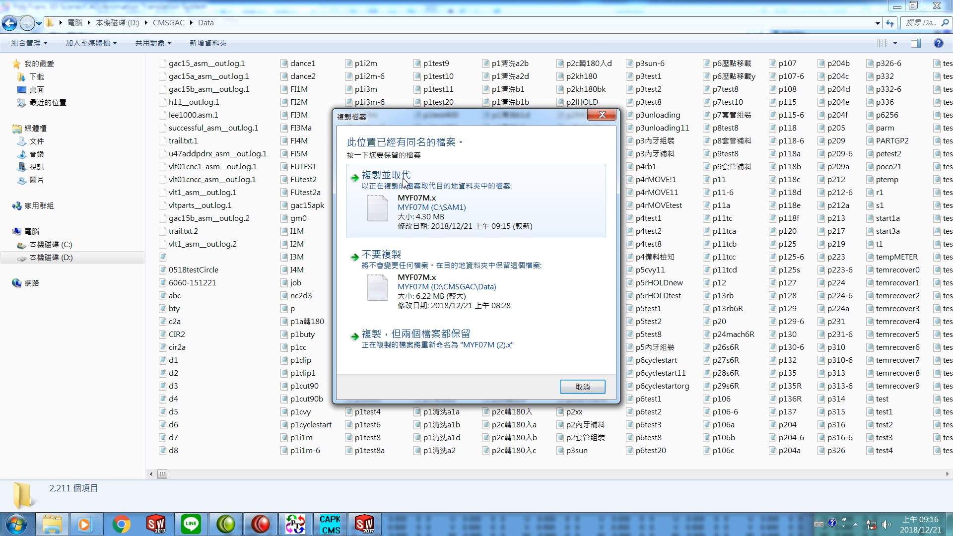
pyautogui.click(415, 203)
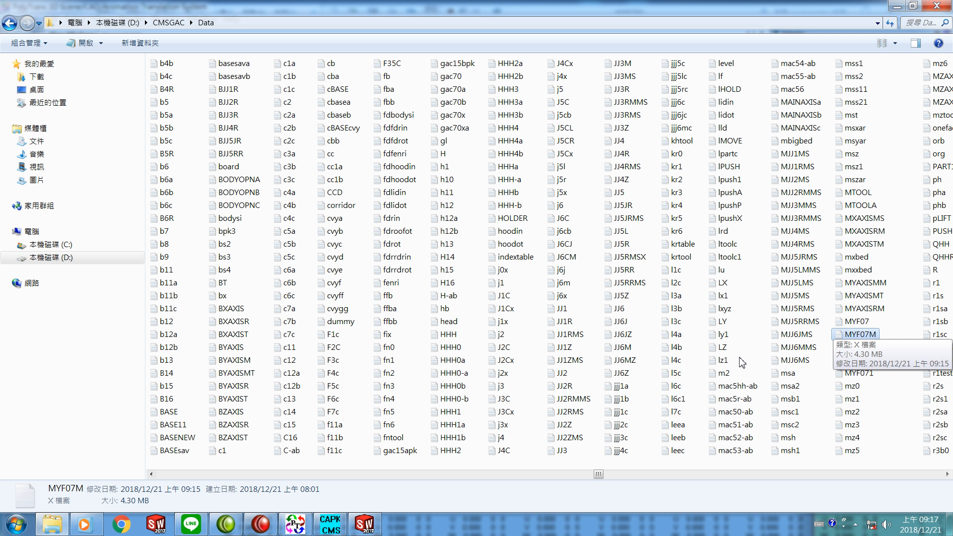
pyautogui.hotkey('ctrl', 'v')
pyautogui.hotkey('ctrl', 'v')
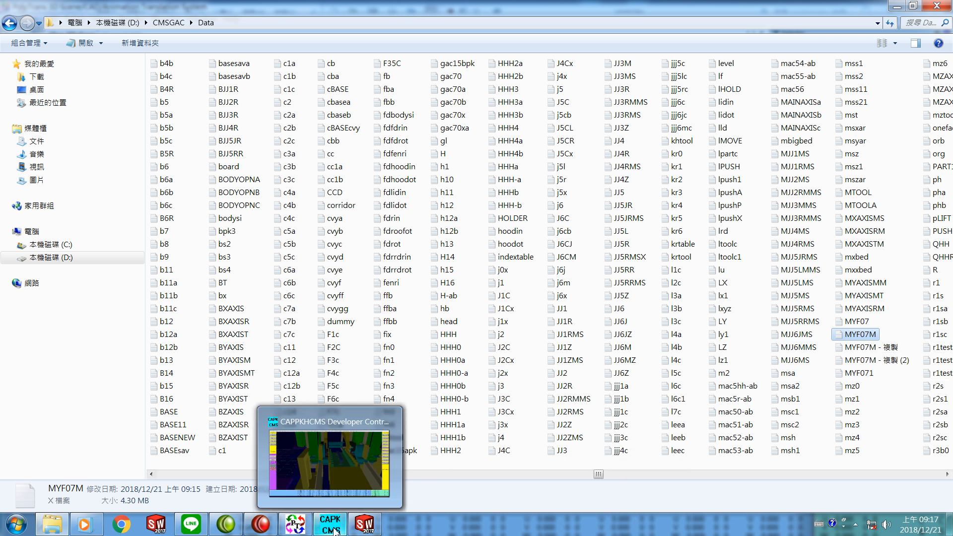
# Step: Switch to CAPPKHCMS, reset, start a new scene and load the scene CSV file yf7new
pyautogui.click(332, 529)
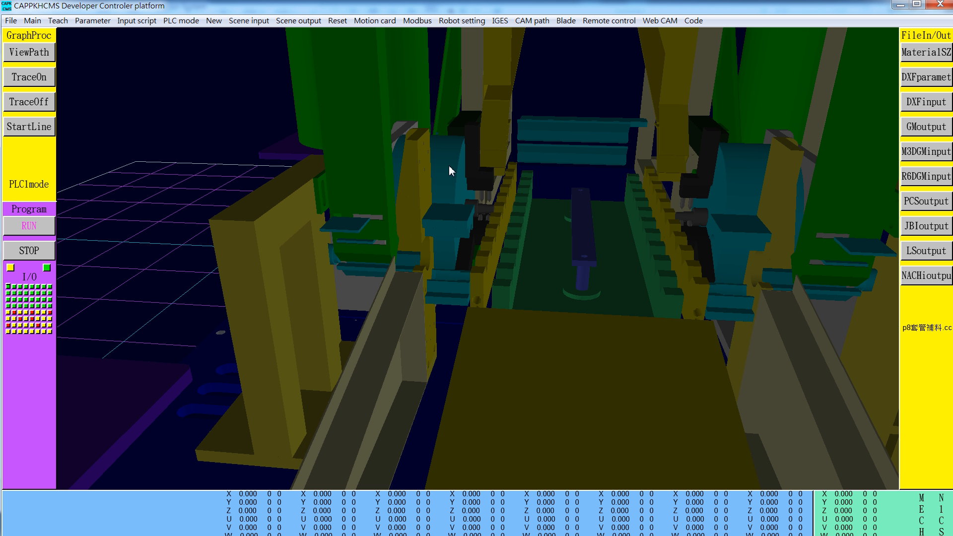
pyautogui.click(337, 20)
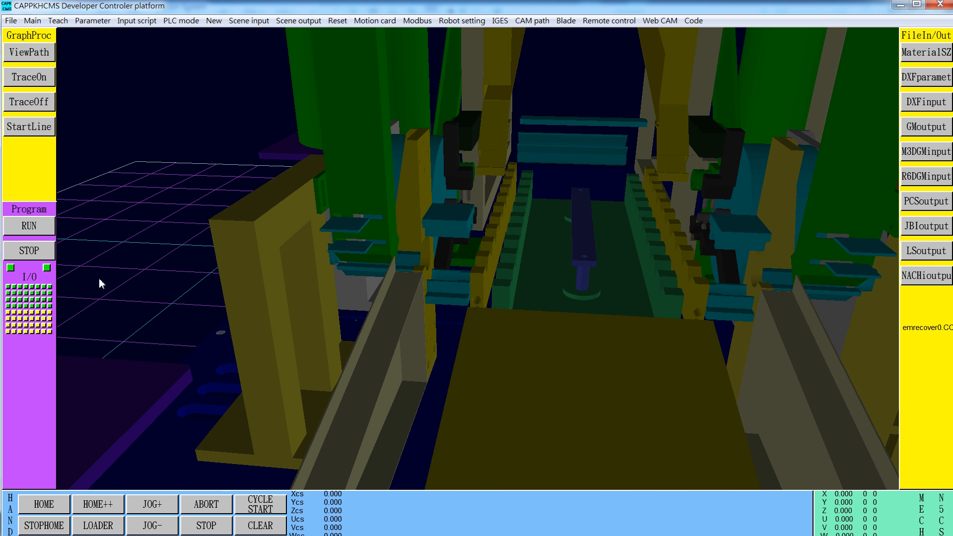
pyautogui.click(214, 20)
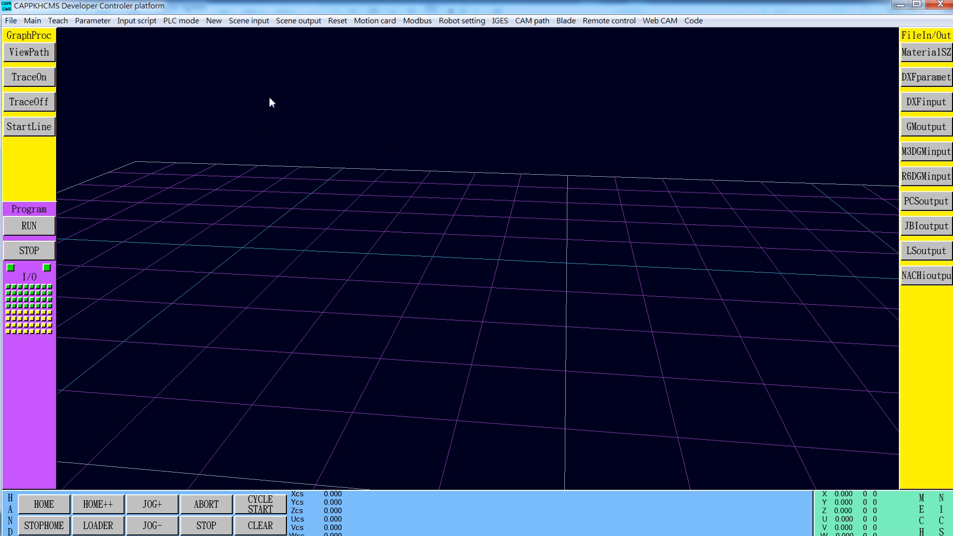
pyautogui.click(246, 22)
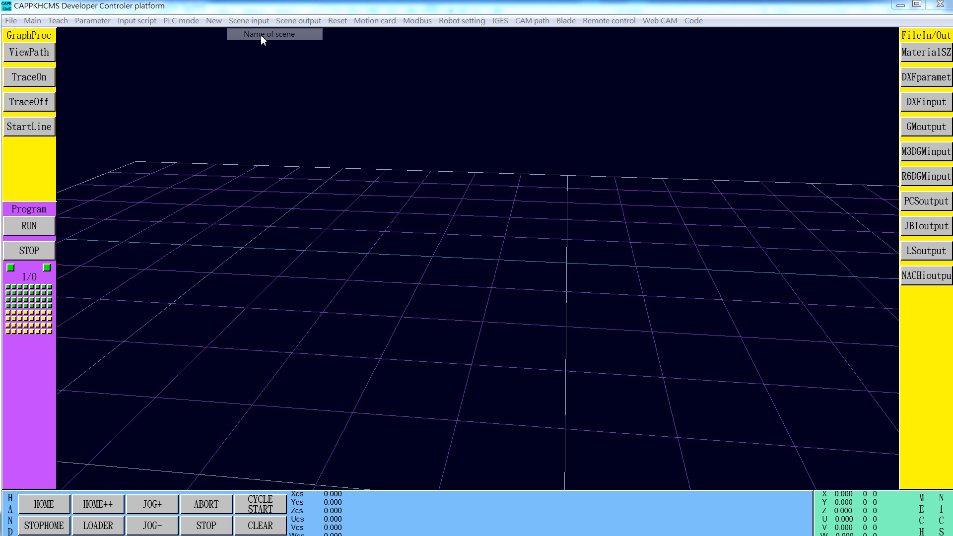
pyautogui.click(260, 35)
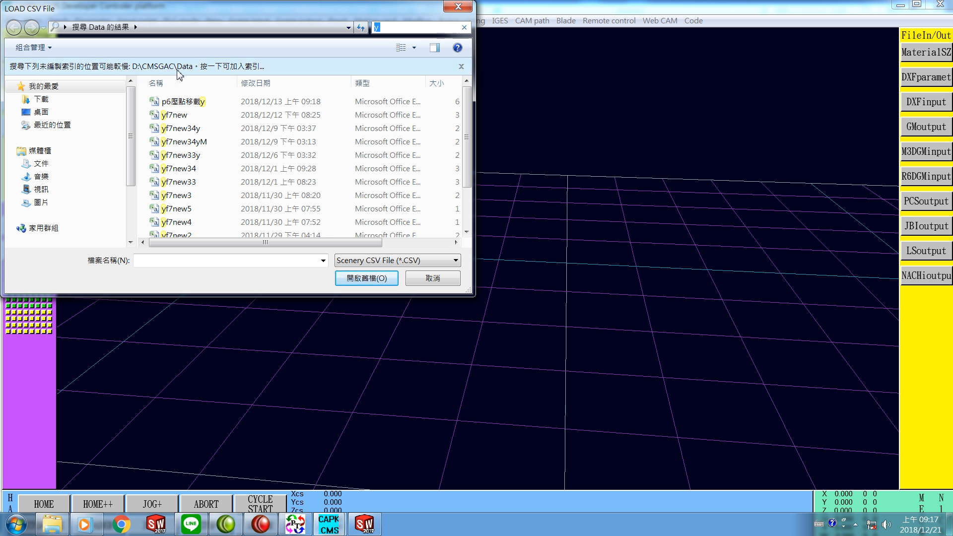
pyautogui.click(168, 119)
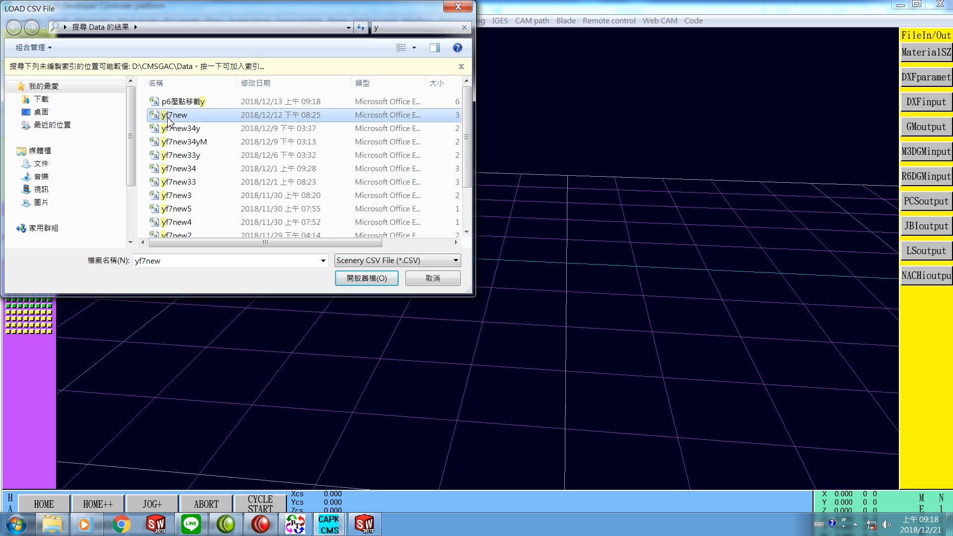
pyautogui.click(361, 278)
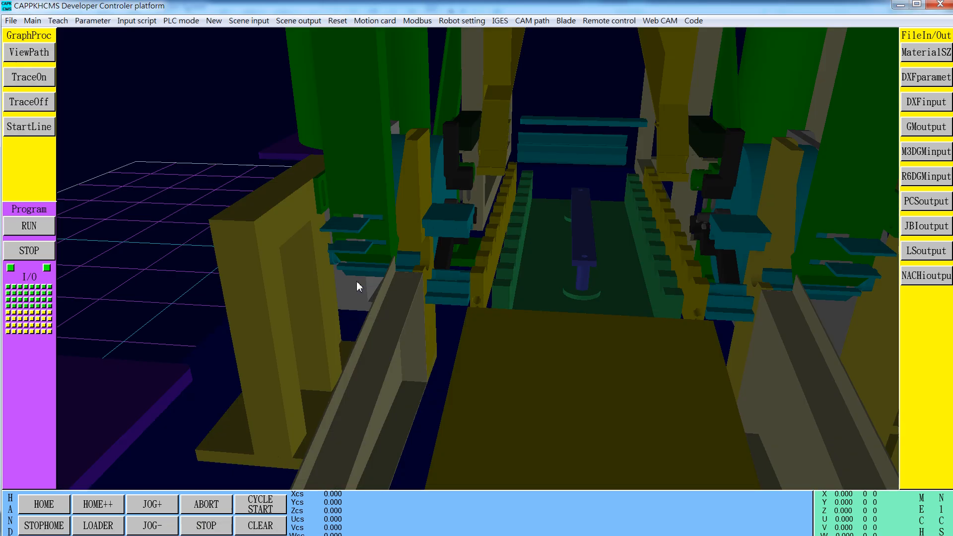
# Step: Orbit and zoom around the loaded feeding machine to inspect the updated model from several angles
pyautogui.moveTo(406, 294); pyautogui.dragTo(353, 297)
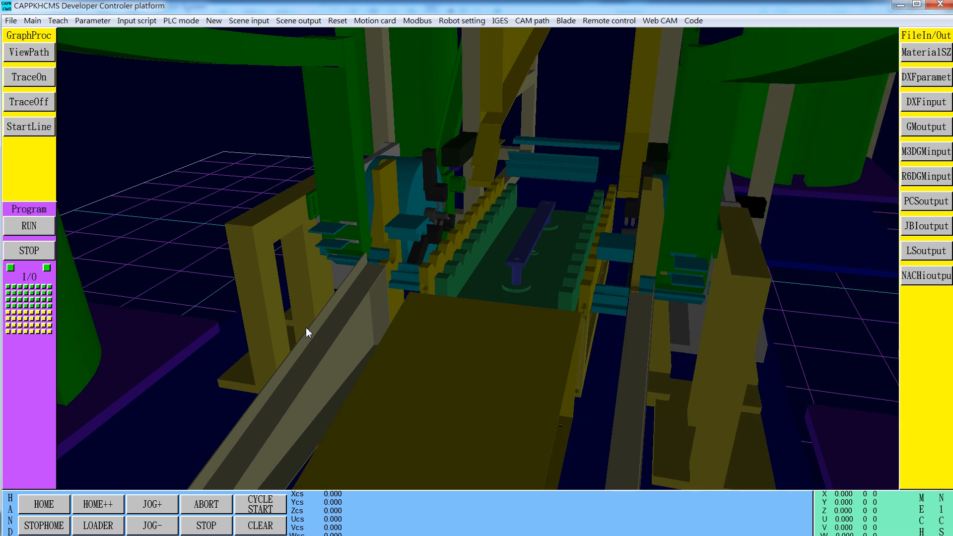
pyautogui.scroll(-5, 293, 396)
pyautogui.moveTo(241, 361); pyautogui.dragTo(323, 352)
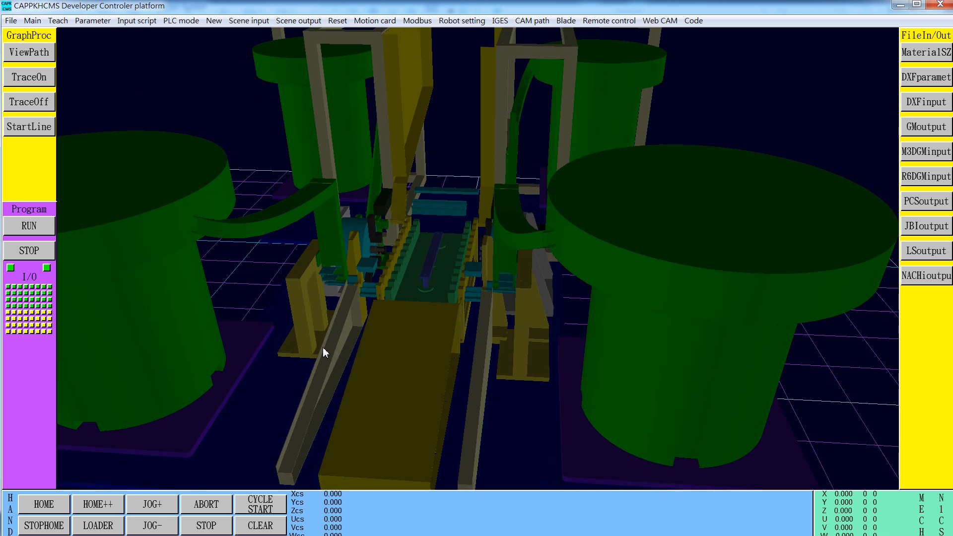
pyautogui.scroll(6, 567, 92)
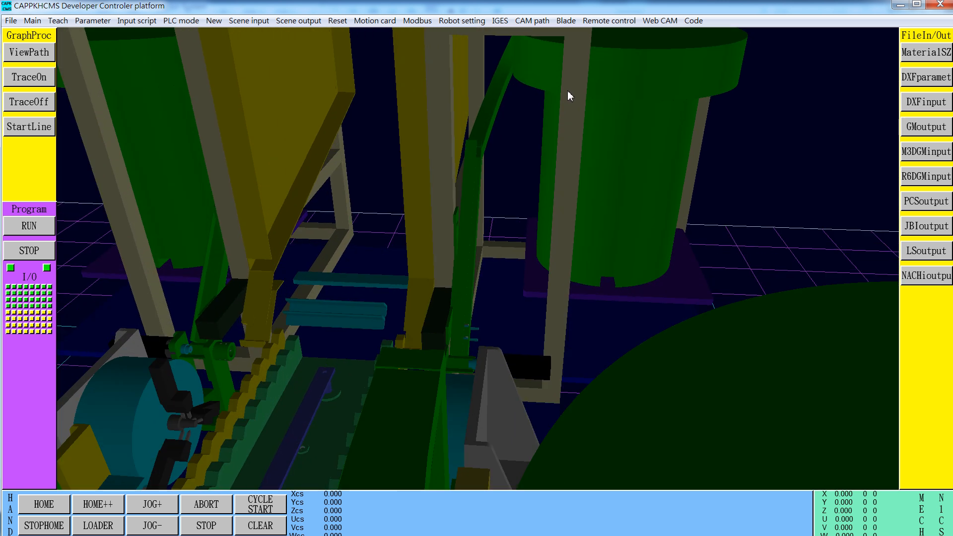
pyautogui.moveTo(567, 90); pyautogui.dragTo(290, 307)
pyautogui.scroll(-6, 287, 309)
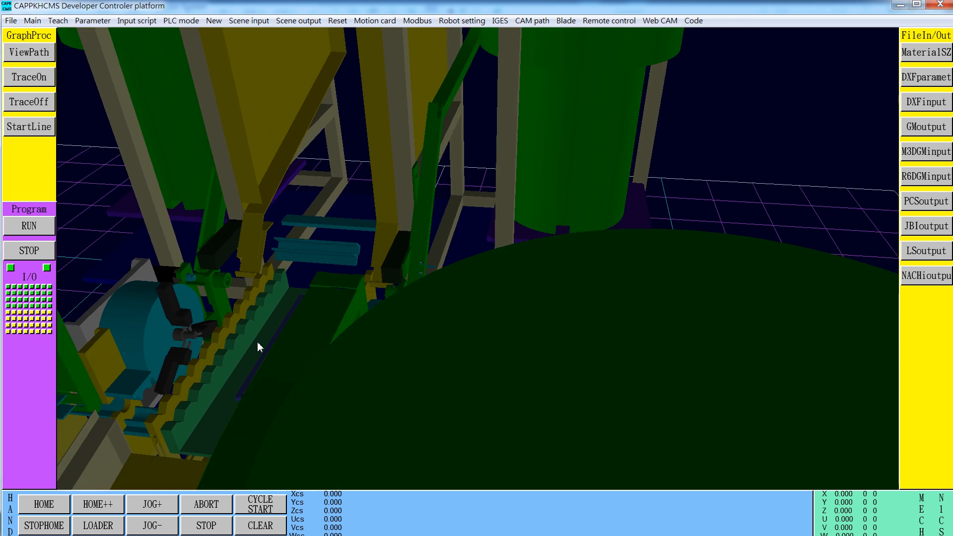
pyautogui.moveTo(234, 343); pyautogui.dragTo(343, 340)
pyautogui.scroll(8, 272, 353)
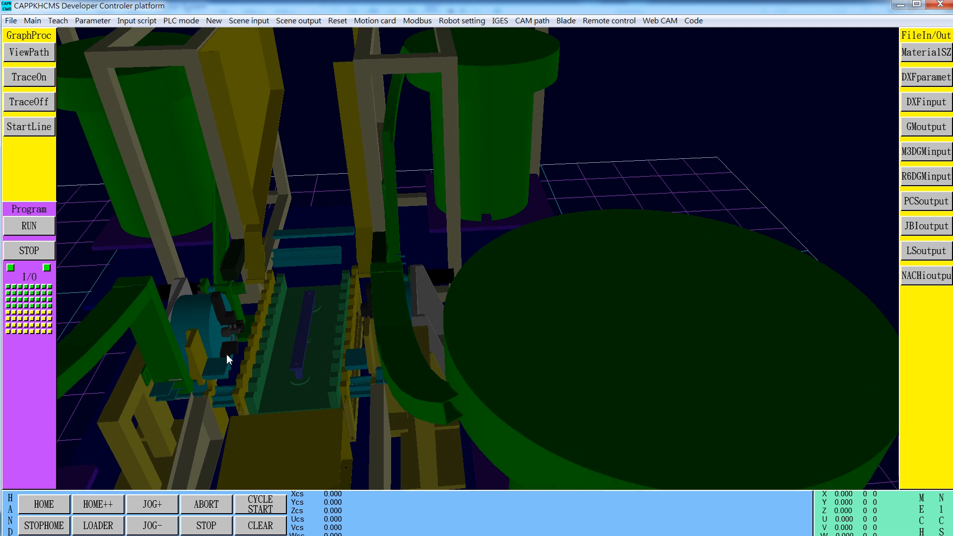
pyautogui.scroll(2, 214, 358)
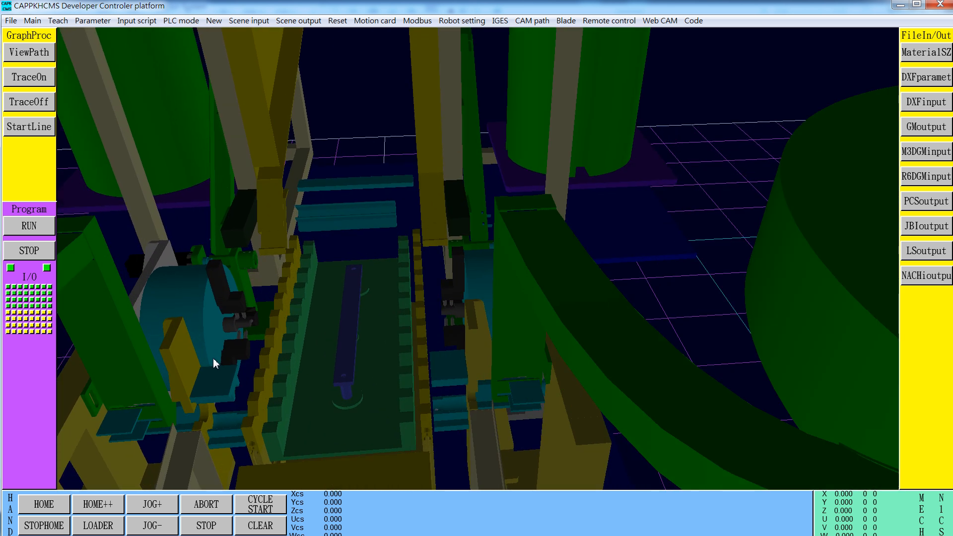
pyautogui.moveTo(225, 363); pyautogui.dragTo(187, 370)
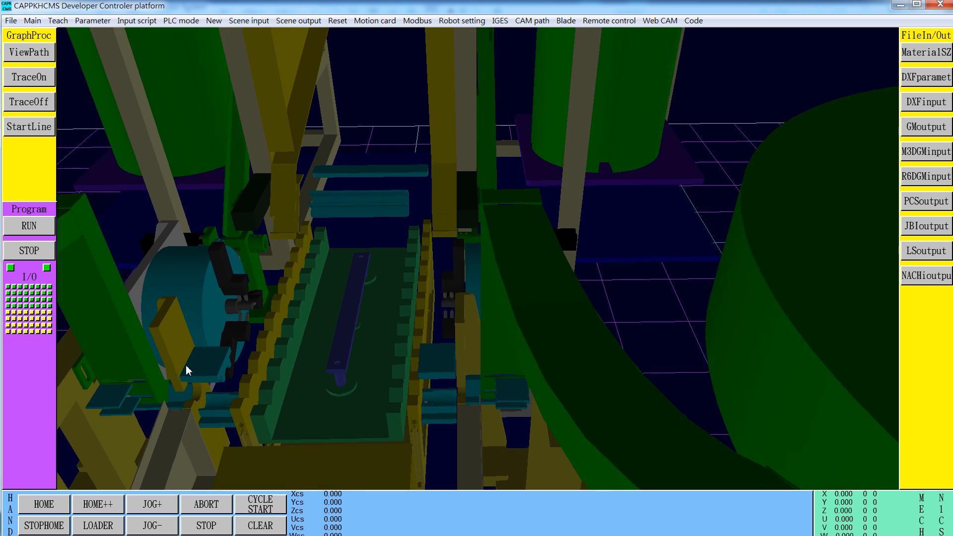
pyautogui.scroll(2, 613, 303)
pyautogui.scroll(-4, 613, 305)
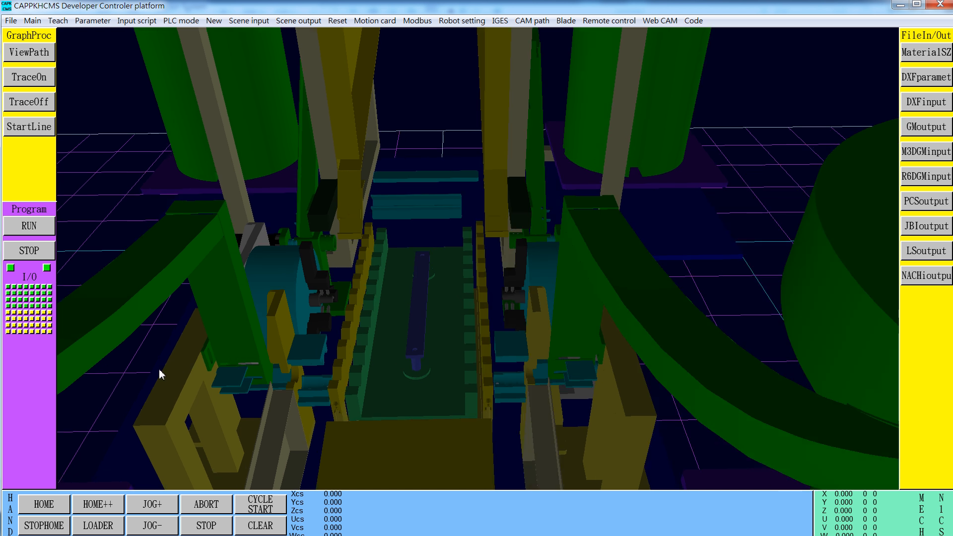
pyautogui.scroll(1, 161, 374)
pyautogui.scroll(1, 160, 371)
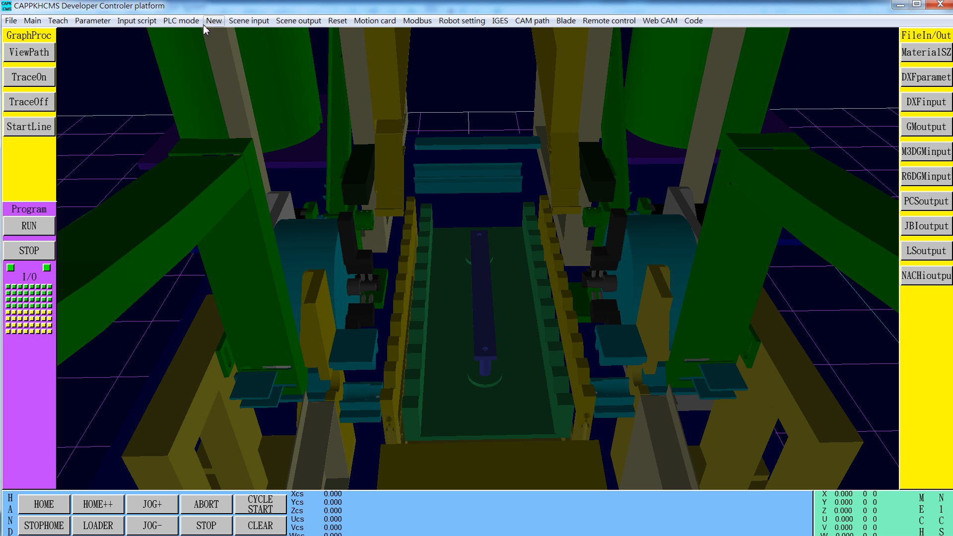
# Step: Switch the controller to PLC mode
pyautogui.click(181, 23)
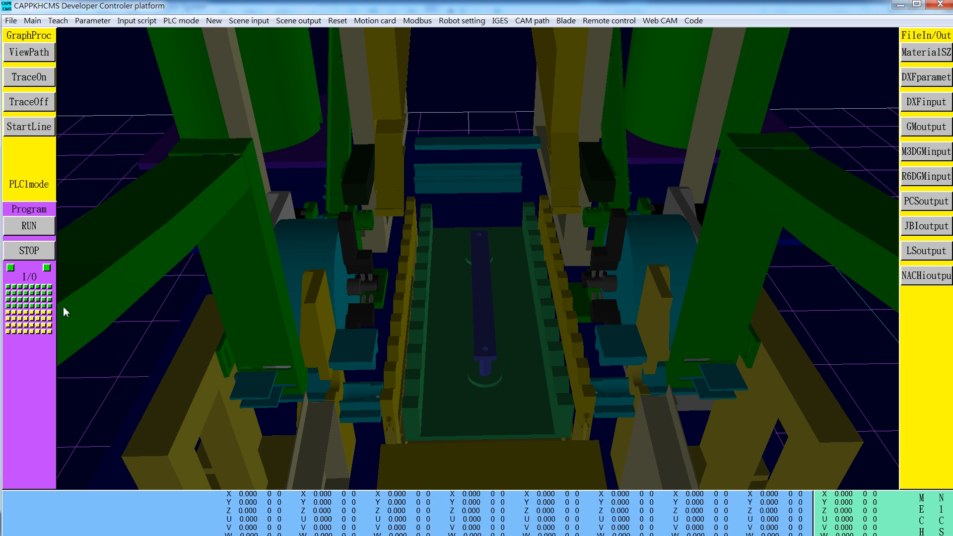